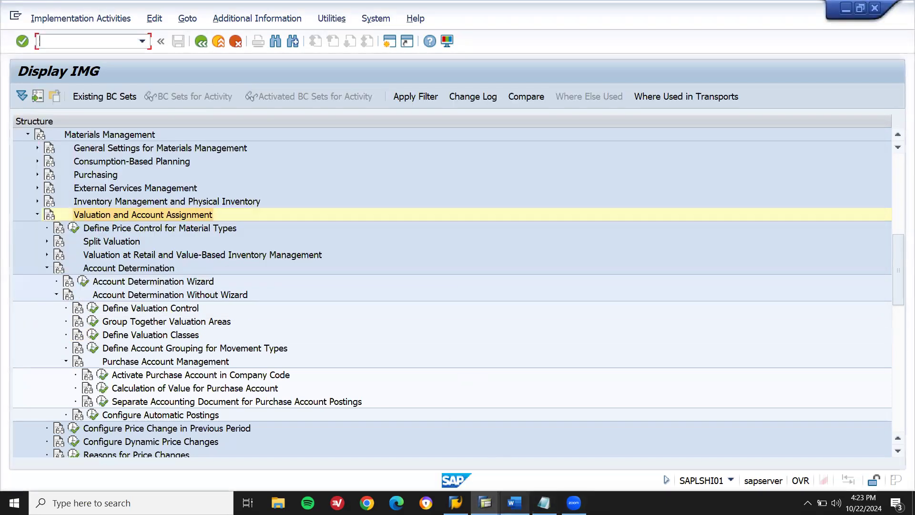
- In the Word document, append "Valuation and Account Assignment" and an arrow to the SPRO navigation path
left_click(515, 503)
type("Valuation and Account Assignment")
key("BackSpace")
type("-->")
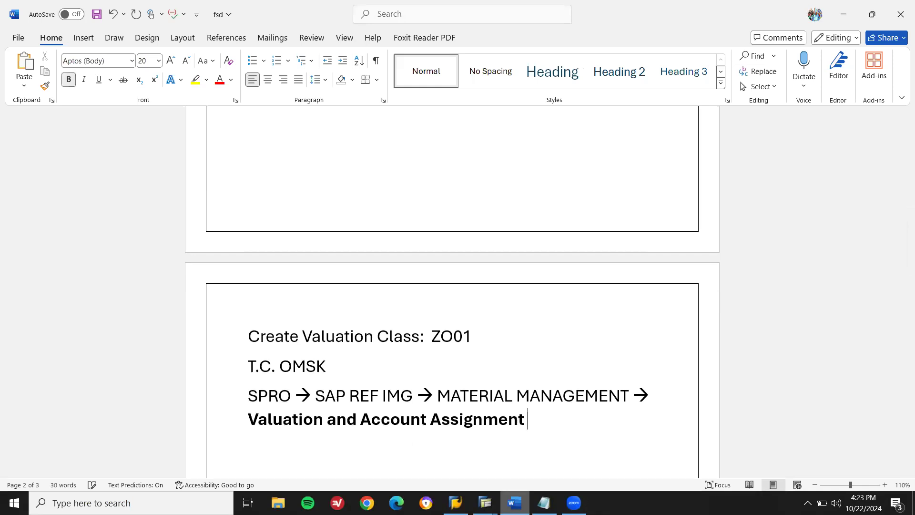
- Copy the "Account Determination" title from its SAP IMG documentation and append it with an arrow to the path in Word
left_click(485, 503)
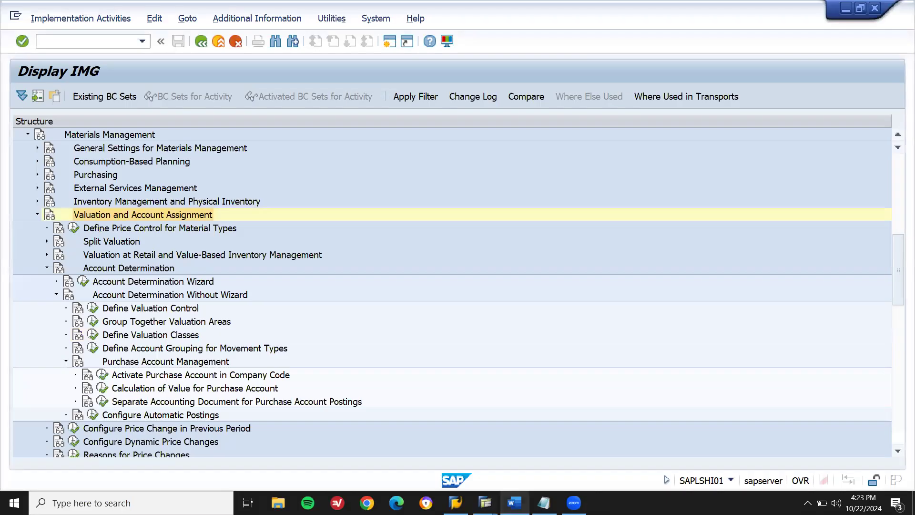
left_click(59, 267)
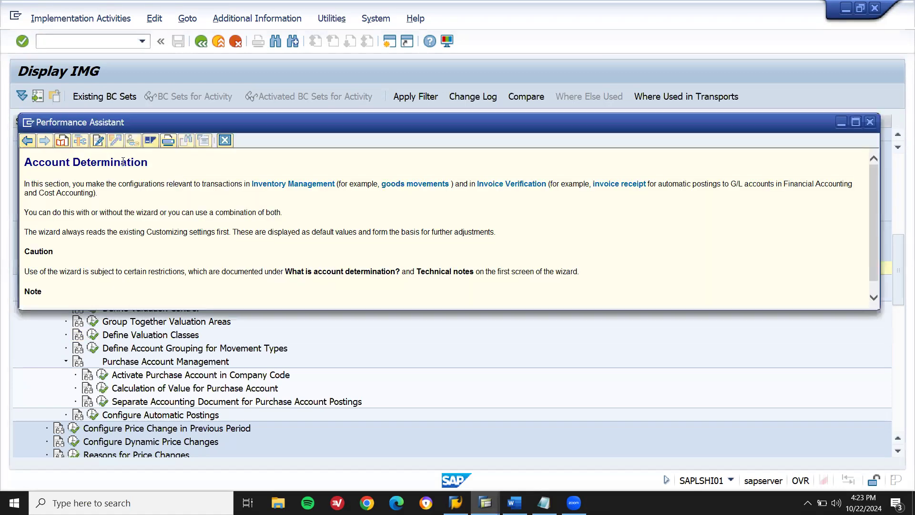
triple_click(123, 163)
key("ctrl+c")
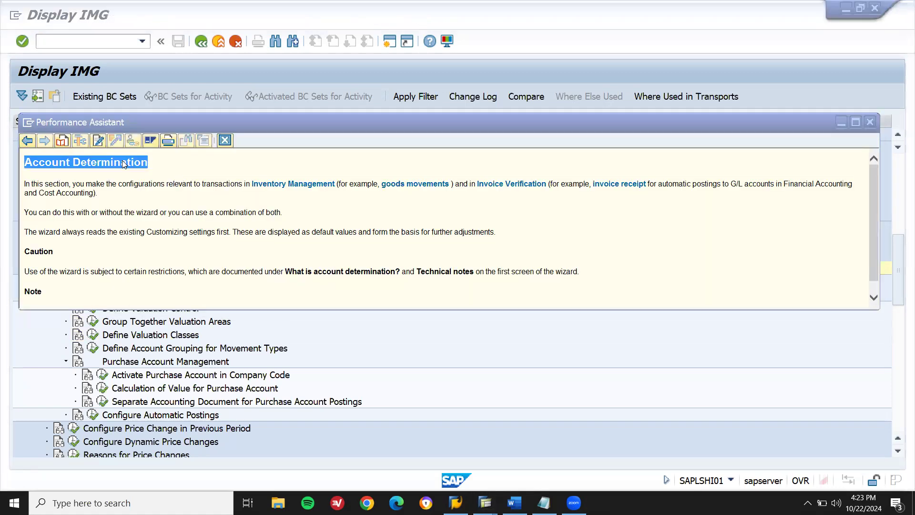
left_click(225, 140)
left_click(514, 503)
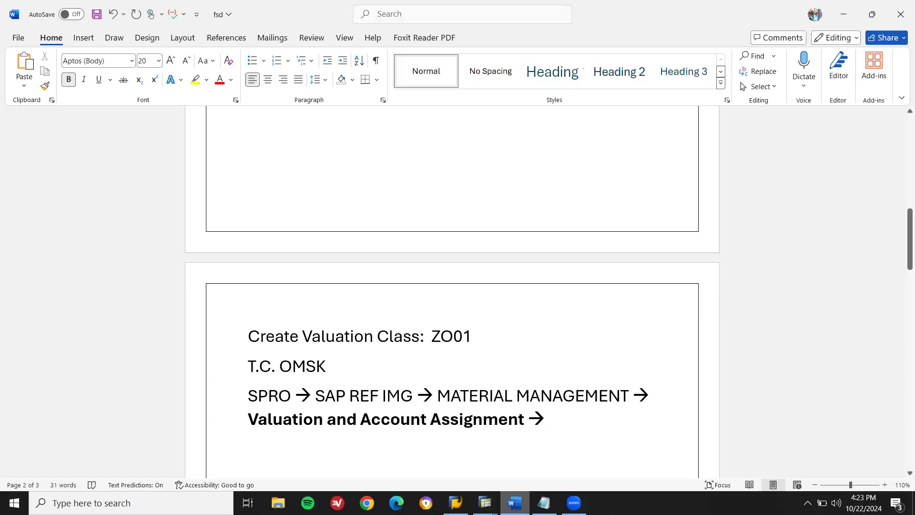
key("ctrl+v")
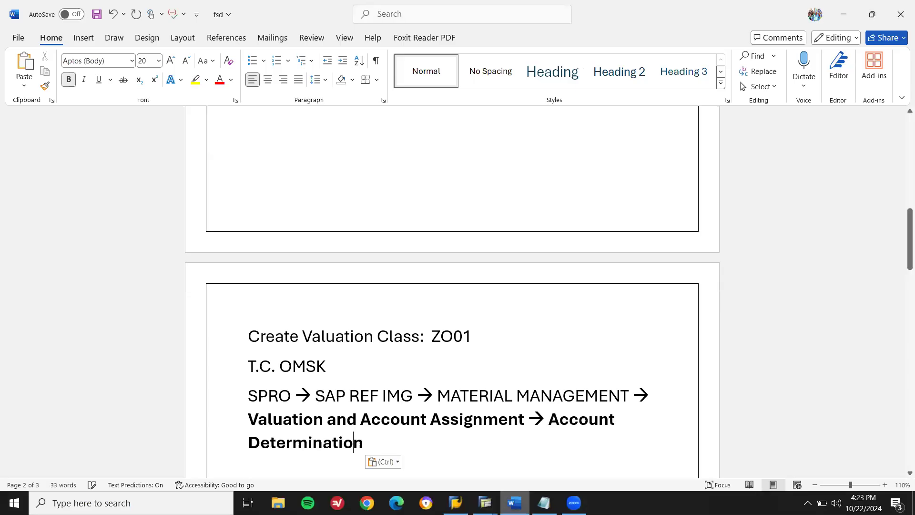
left_click(364, 442)
type("-->")
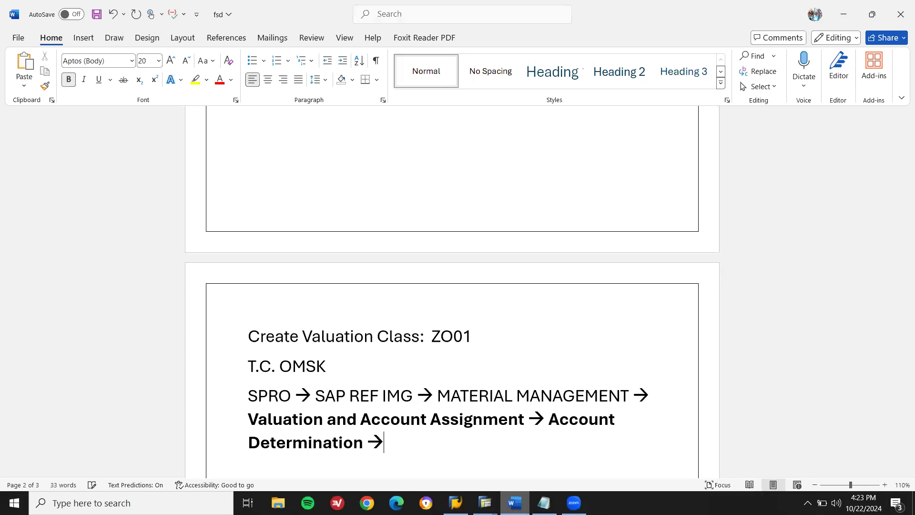
- Copy the "Account Determination Without Wizard" title from its SAP documentation and append it with an arrow to the Word path
key("alt+Tab")
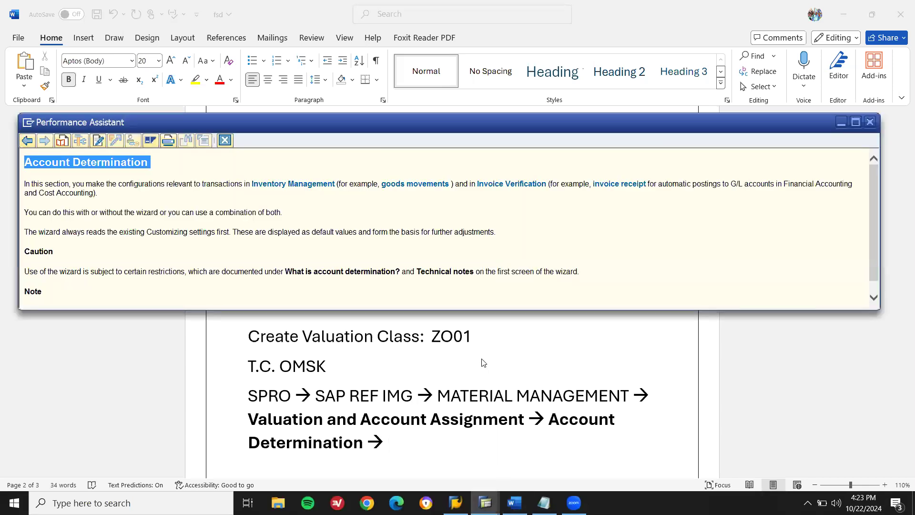
key("alt+Tab")
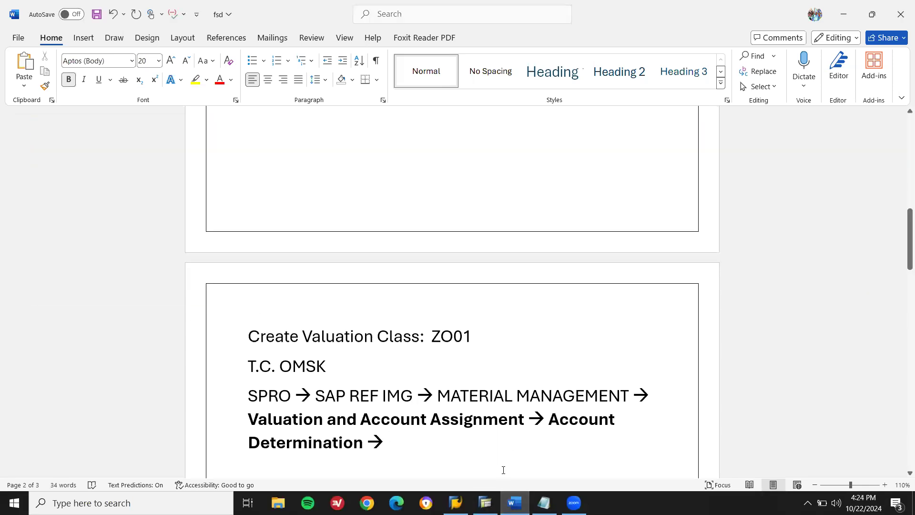
key("alt+Tab")
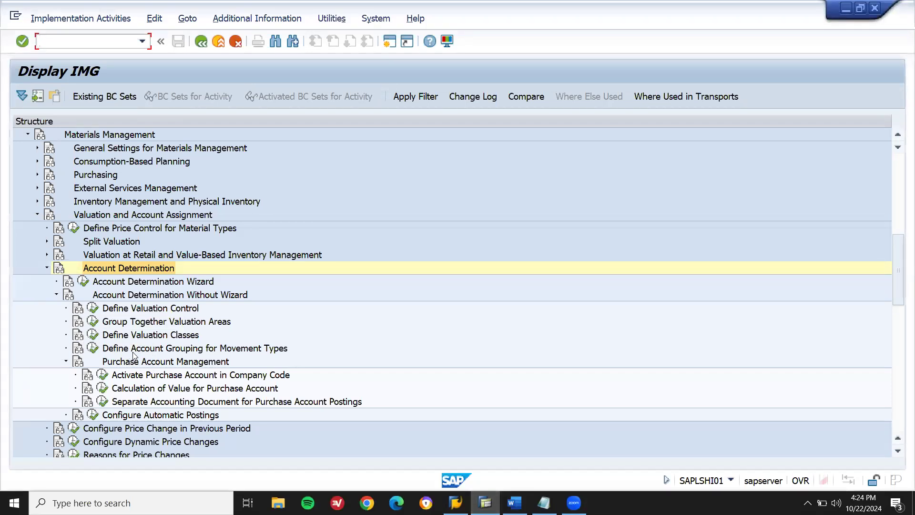
left_click(56, 295)
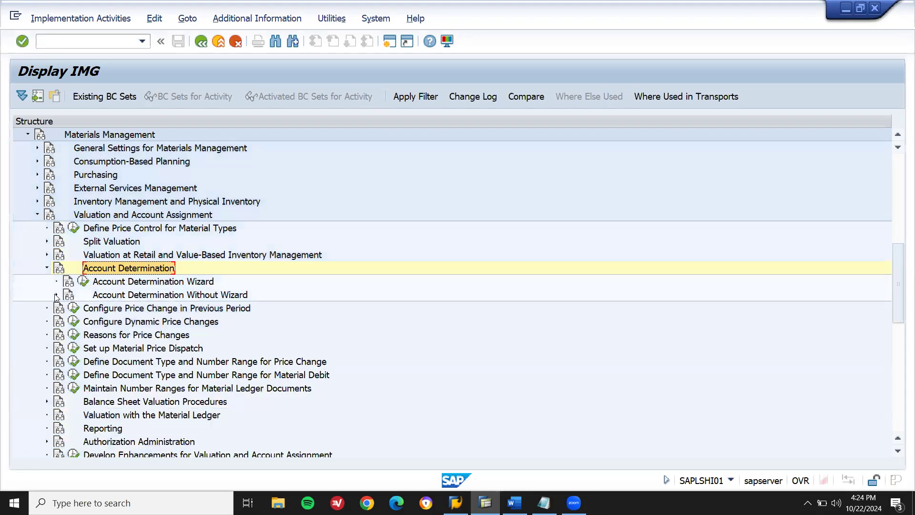
left_click(56, 296)
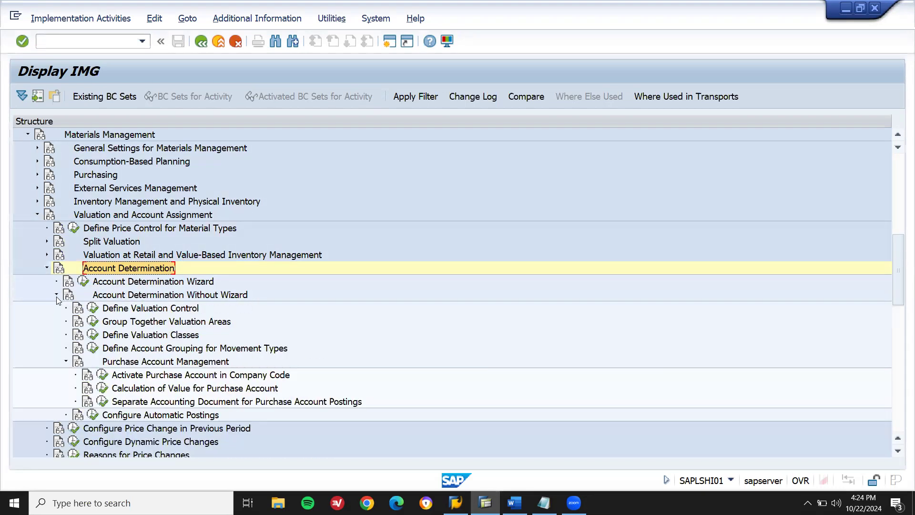
left_click(69, 297)
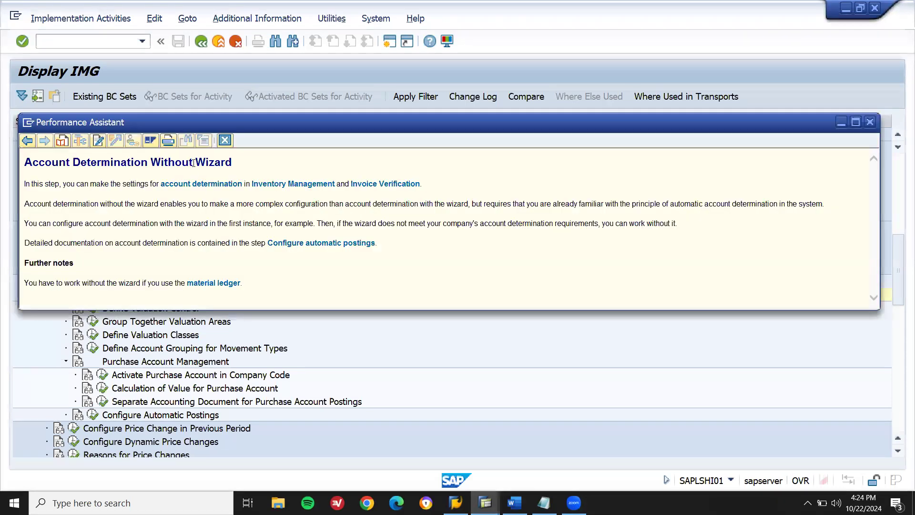
triple_click(193, 163)
key("ctrl+c")
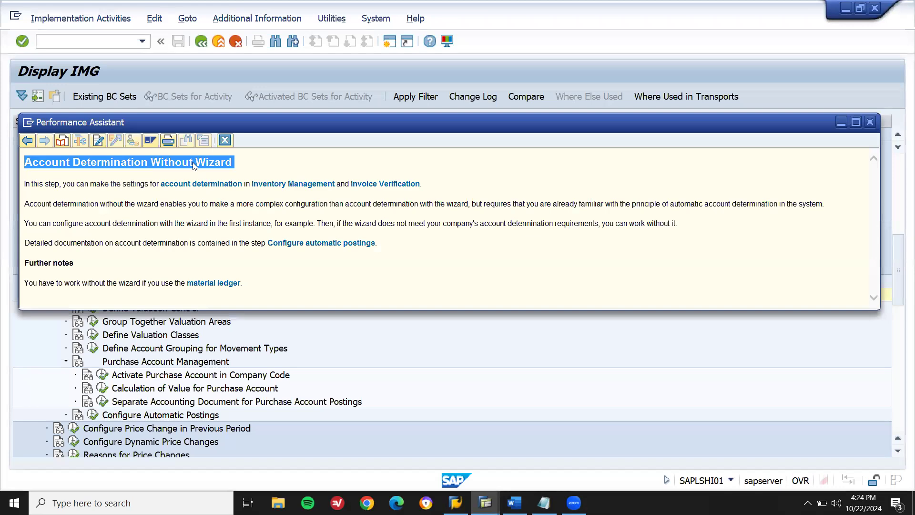
left_click(225, 140)
key("alt+Tab")
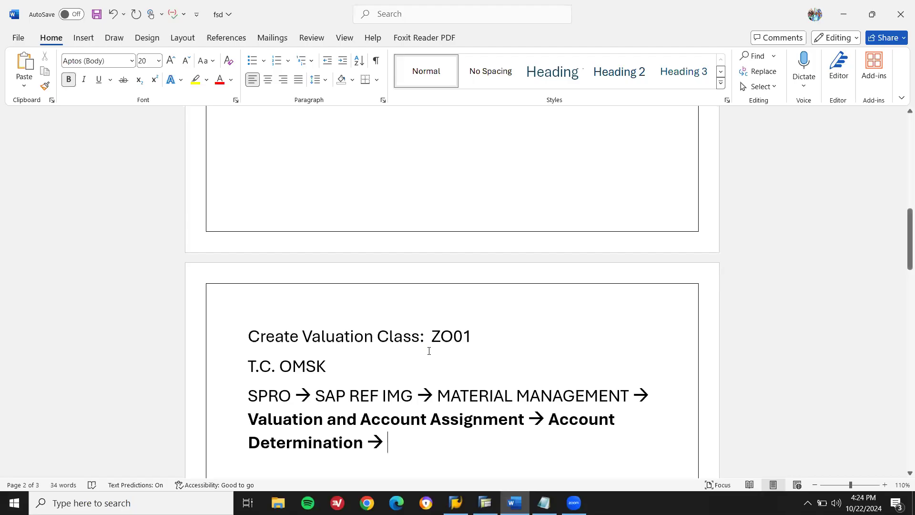
key("ctrl+v")
type("->")
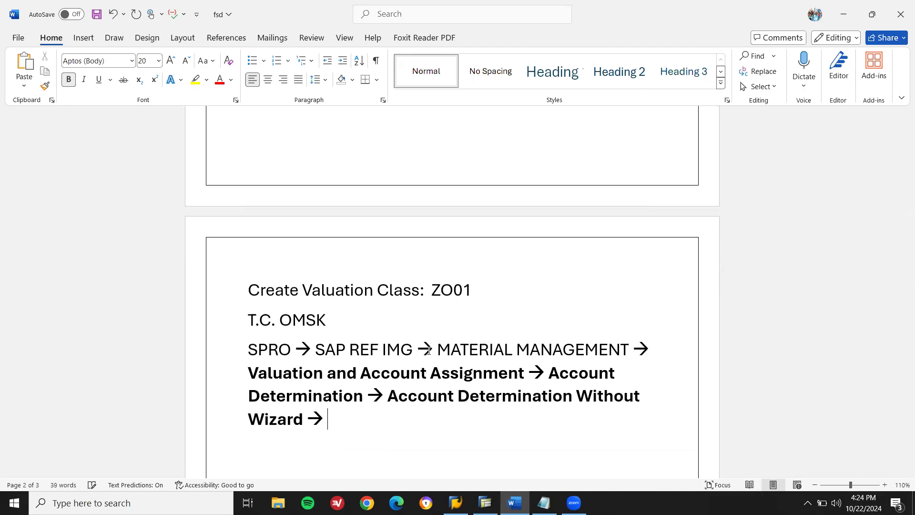
- Copy the "Define Valuation Classes" title from its SAP documentation and paste it as the end of the Word path
key("alt+Tab")
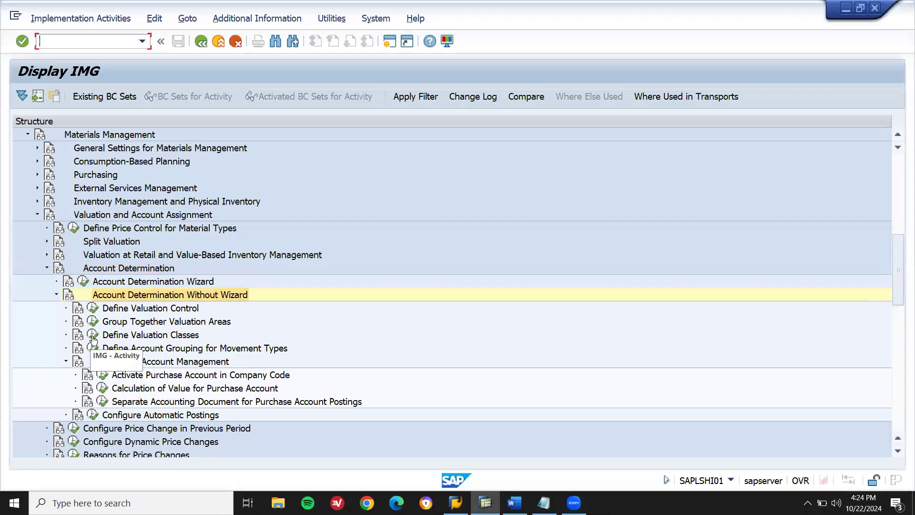
left_click(77, 337)
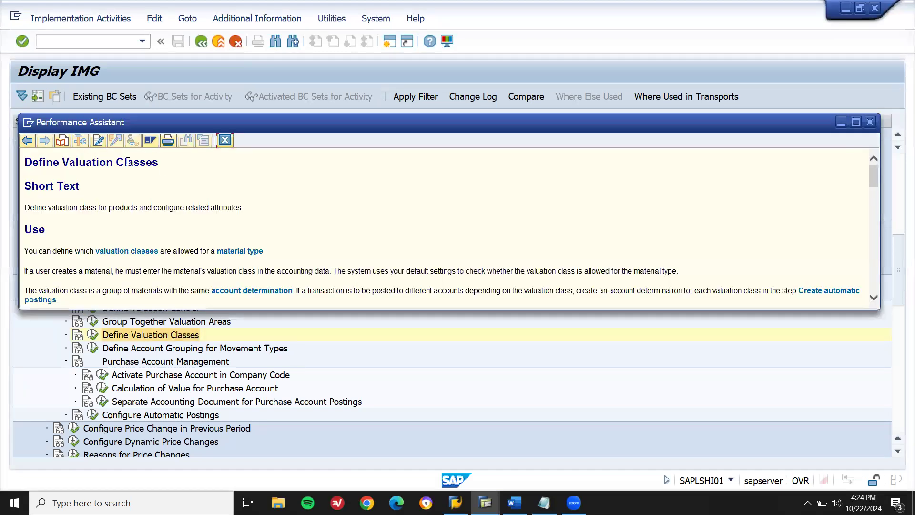
triple_click(127, 161)
key("ctrl+c")
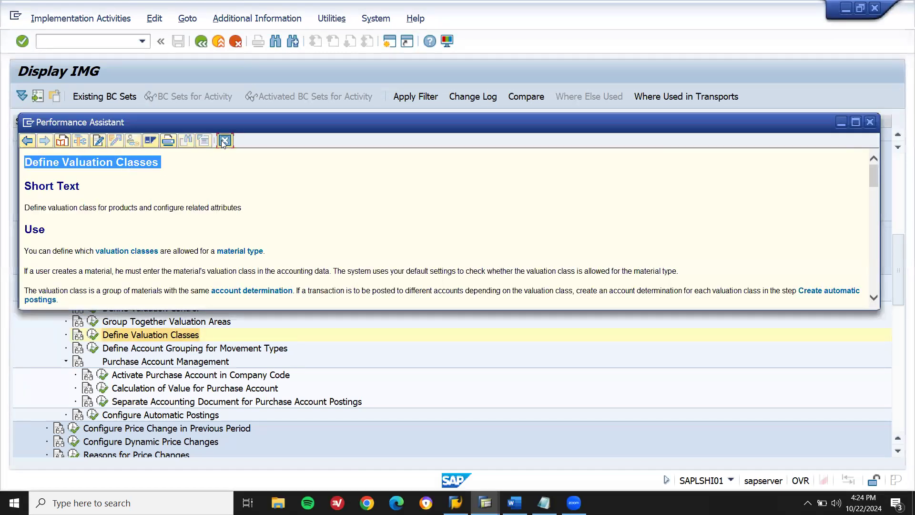
left_click(223, 140)
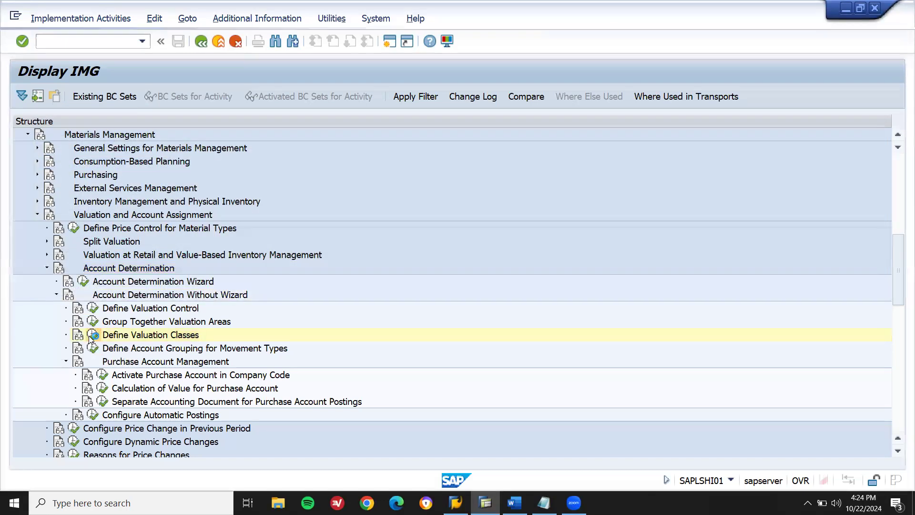
key("alt+Tab")
key("ctrl+v")
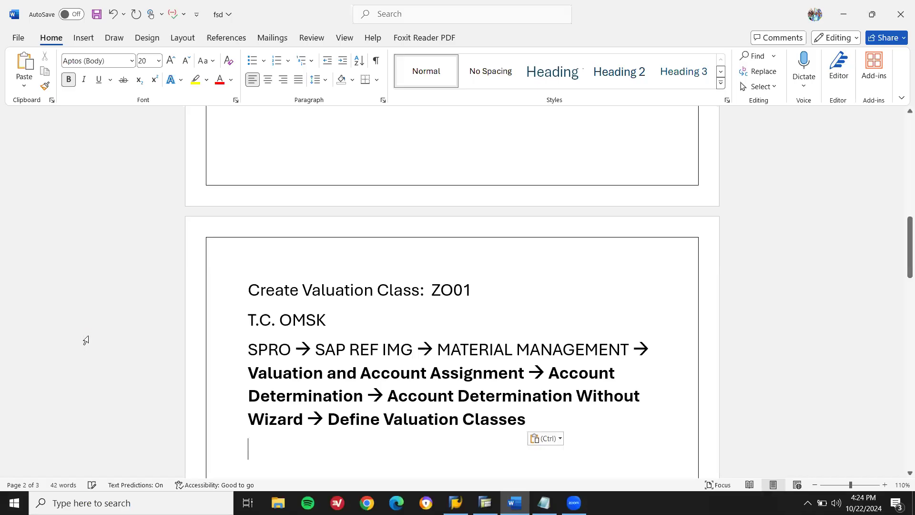
key("Return")
key("Return")
key("Return")
key("Return")
key("BackSpace")
key("BackSpace")
key("BackSpace")
key("BackSpace")
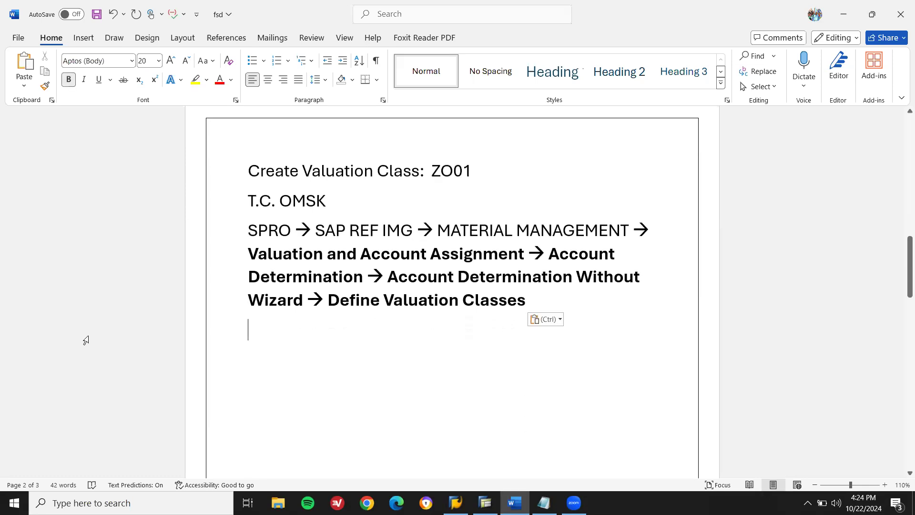
- Switch to SAP and open the Account Category Reference overview of the Define Valuation Classes activity
key("alt+Tab")
left_click(158, 156)
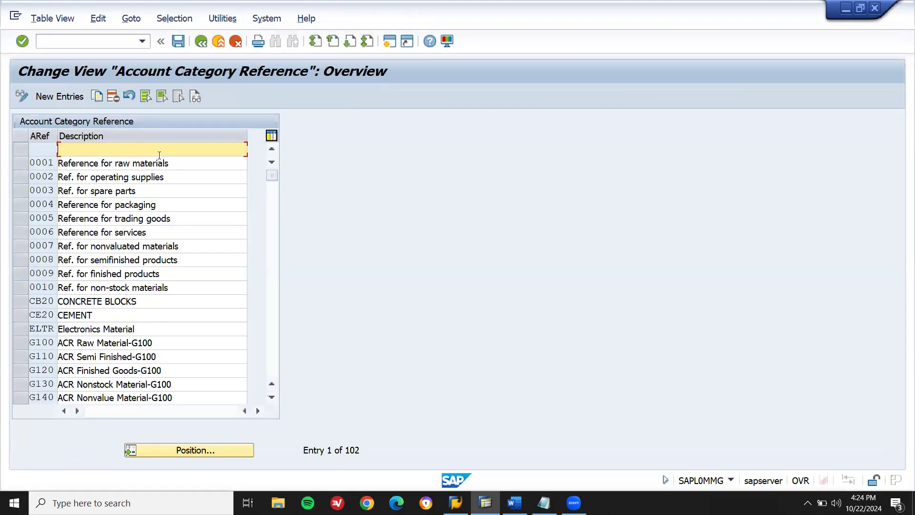
- In Word, start a numbered list below the path with the item "Account category reference" followed by parentheses
key("alt+Tab")
key("Return")
type("1.")
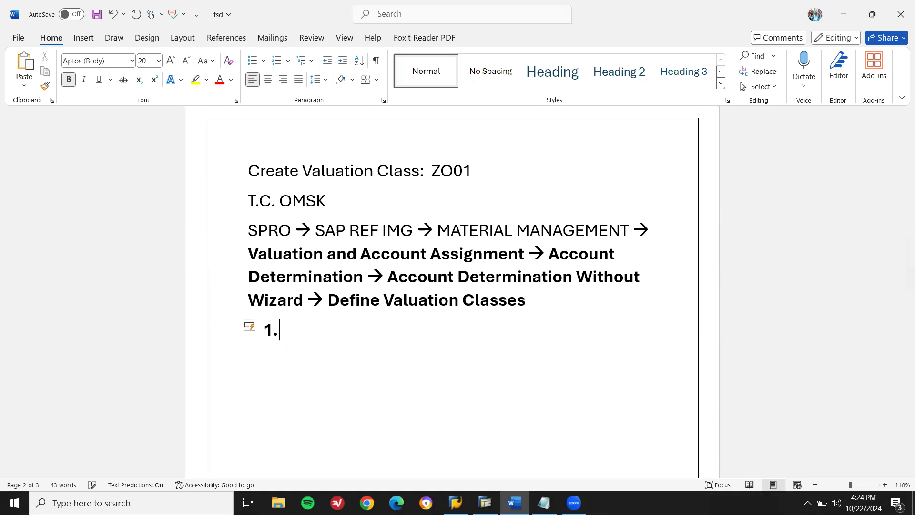
type(" account")
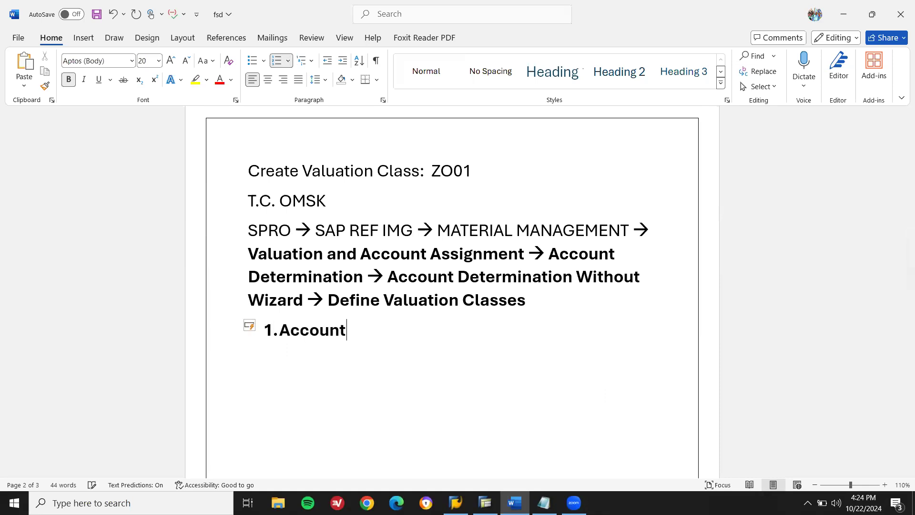
type(" catogory refera")
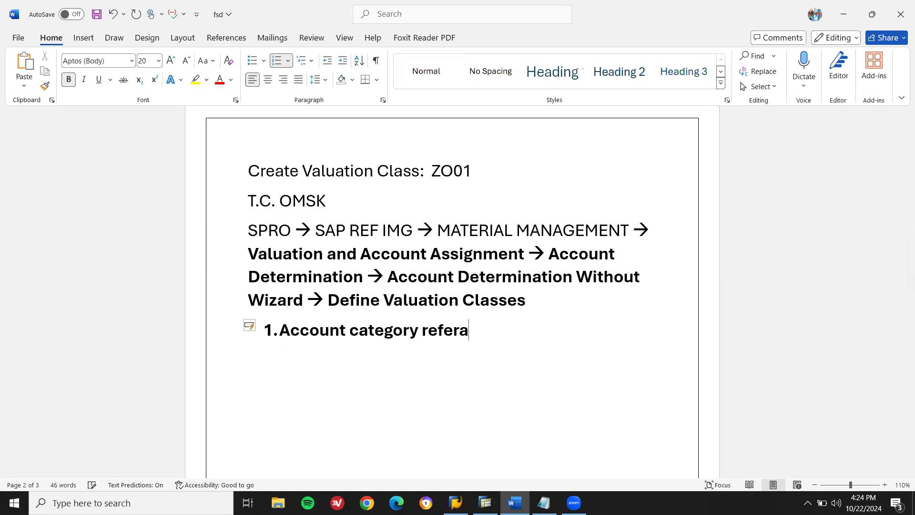
type("ence()")
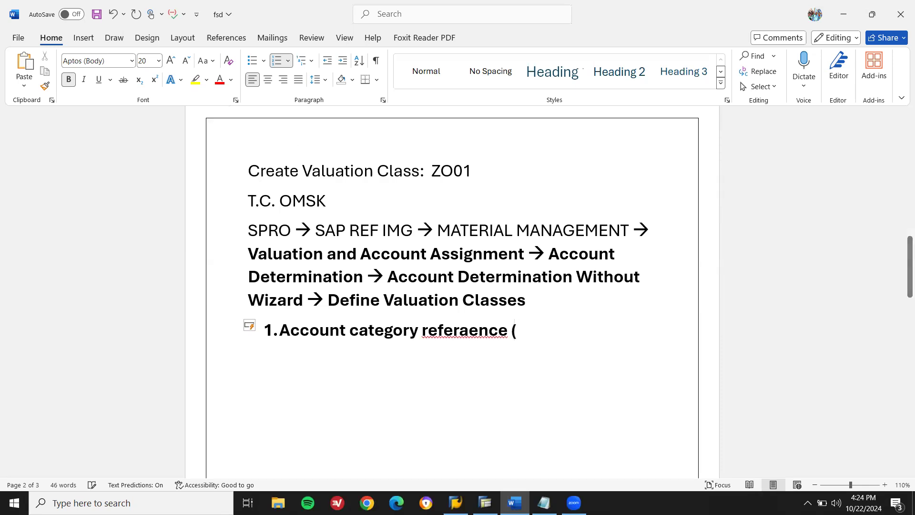
- Enter the code F001, with a capital F, inside the parentheses of the first list item
key("Left")
type("f001")
key("Left")
key("Left")
key("Left")
key("BackSpace")
type("f")
key("BackSpace")
type("F")
- In SAP, create a new account category reference F001 with the description "Account Category Ref" and save it
key("alt+Tab")
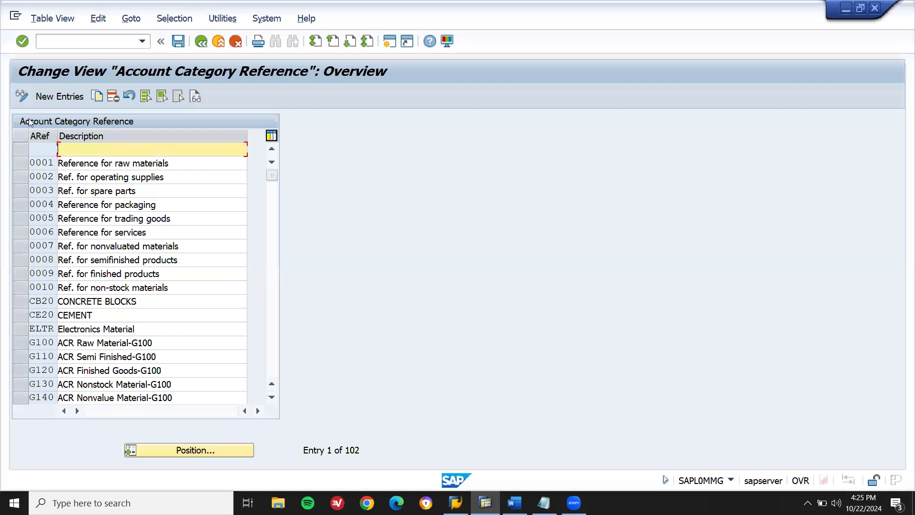
left_click(73, 101)
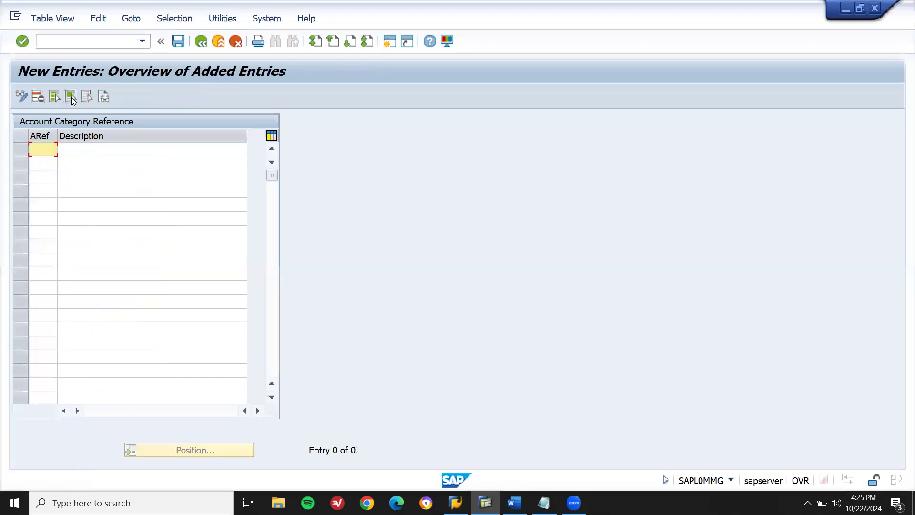
type("F001")
key("Tab")
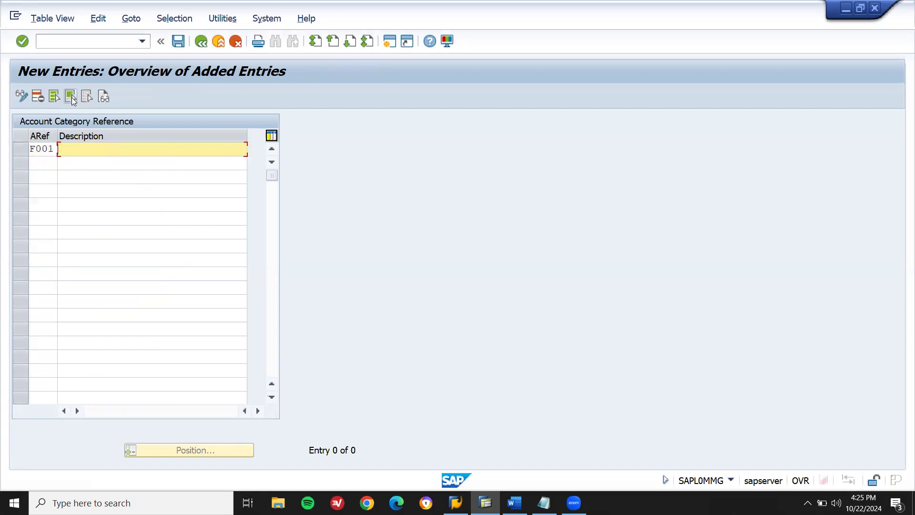
key("alt+Tab")
key("alt+Tab")
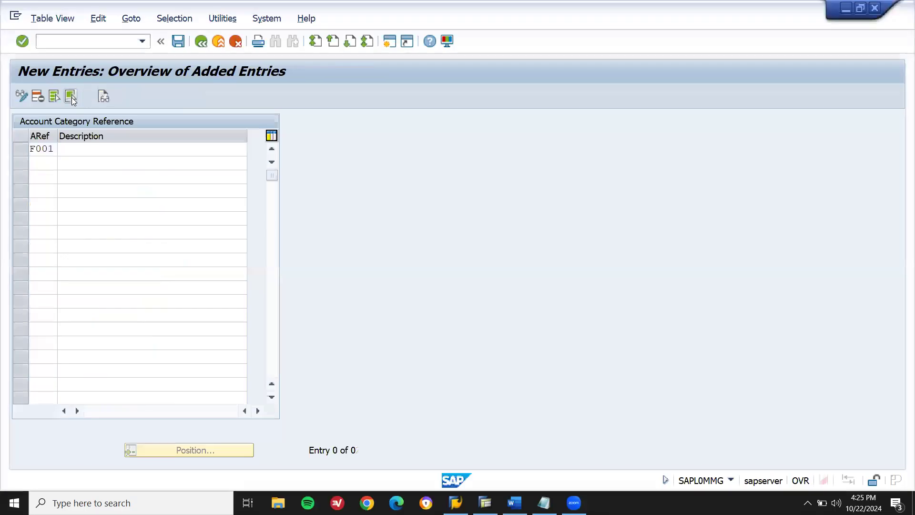
key("alt+Tab")
key("alt+Tab")
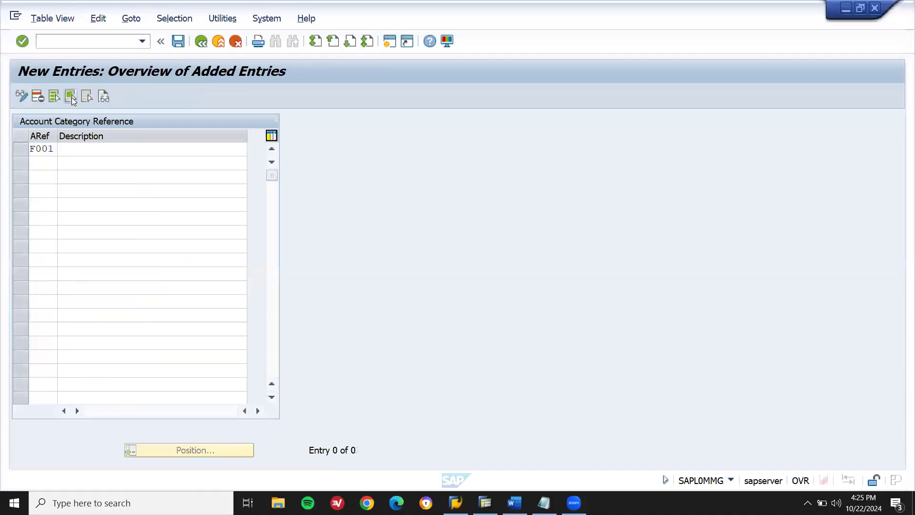
type("Account ")
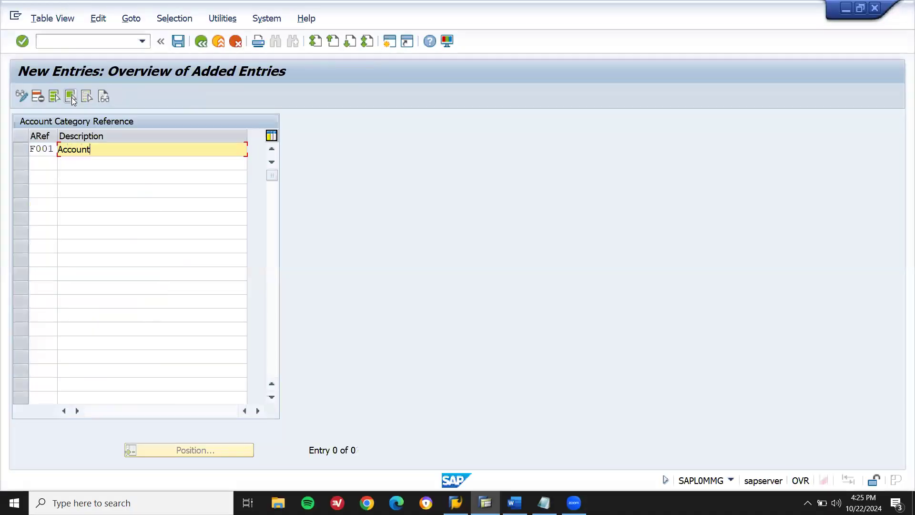
type("Category Ref")
key("Return")
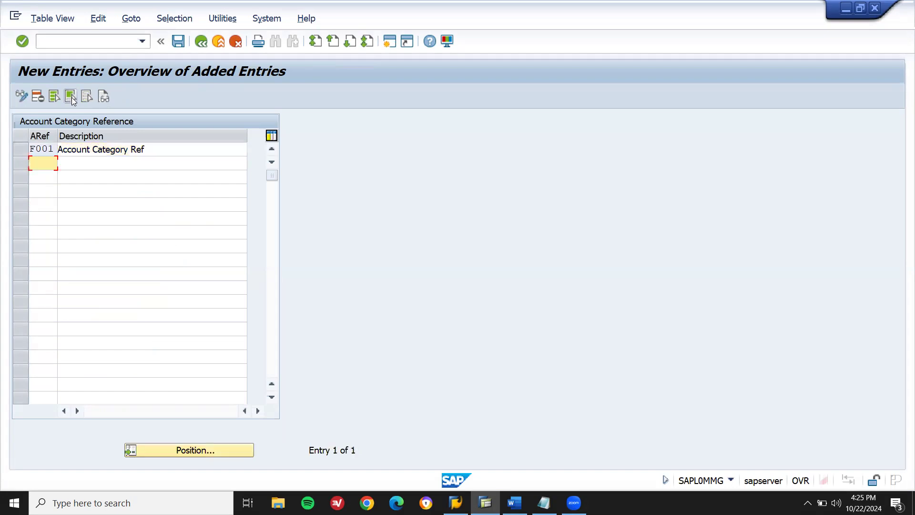
key("ctrl+s")
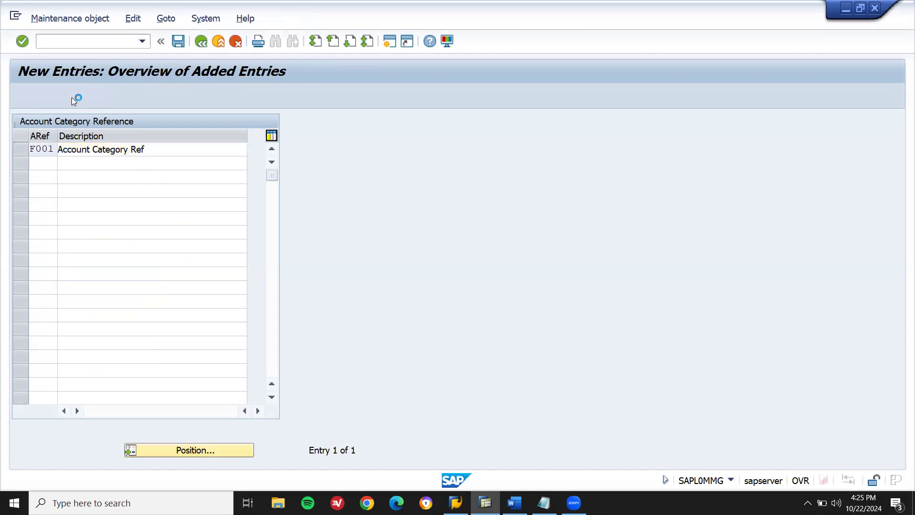
- Confirm saving account category reference F001, and start a second numbered list item in Word
key("Return")
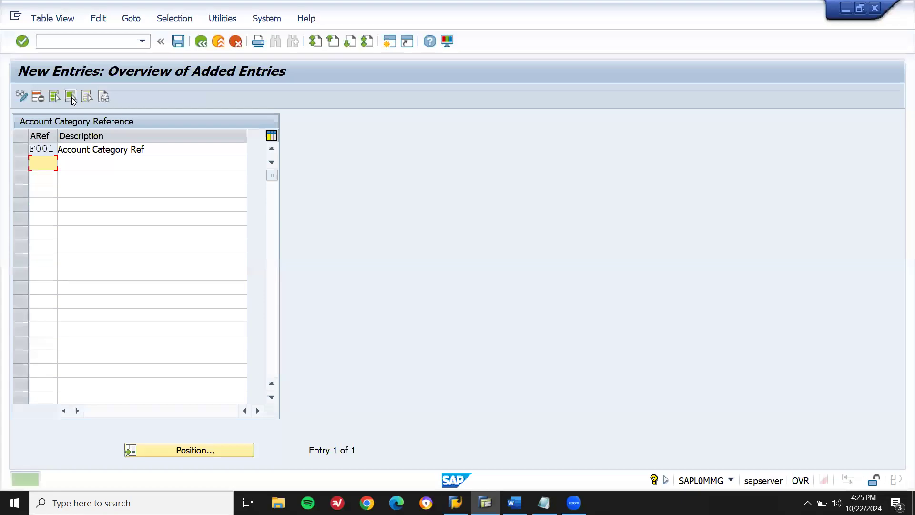
key("alt+Tab")
key("Right")
key("Right")
key("Right")
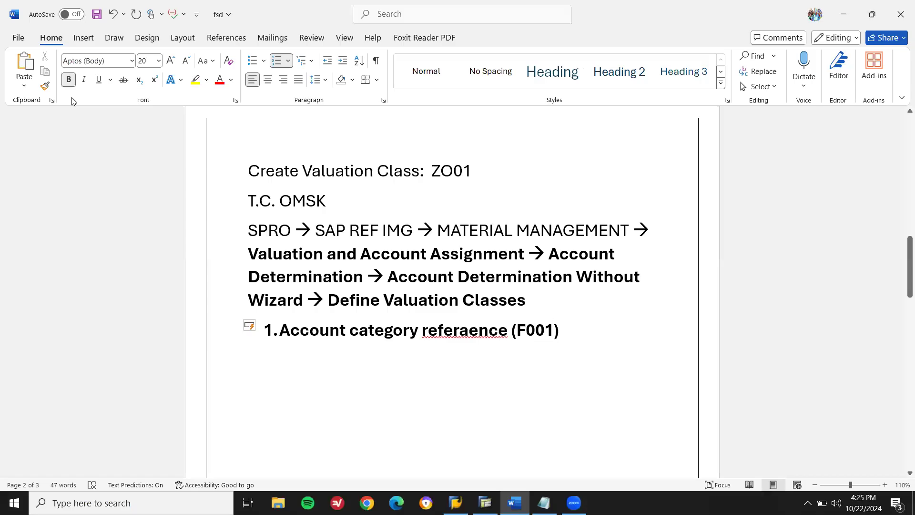
key("Return")
- In SAP, select F001 in the account category reference overview, and return to the Account Category Reference/Valuation Classes start screen
key("alt+Tab")
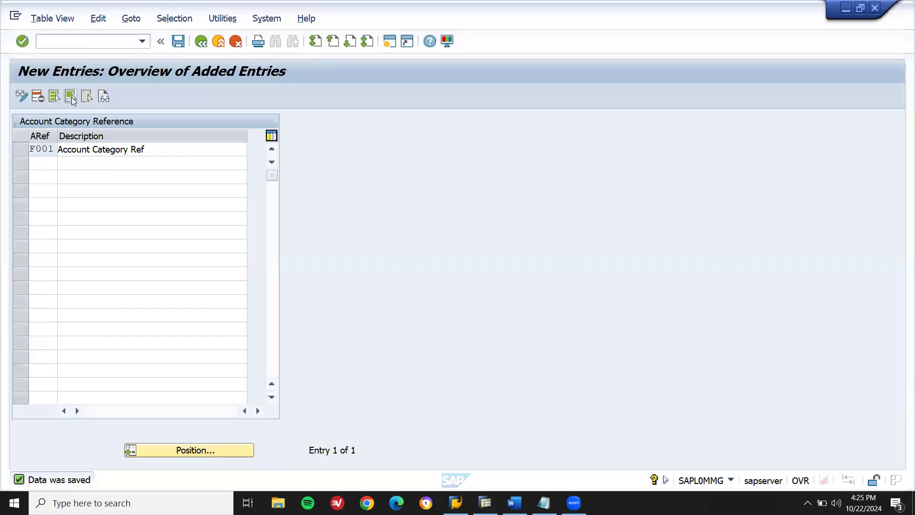
key("F3")
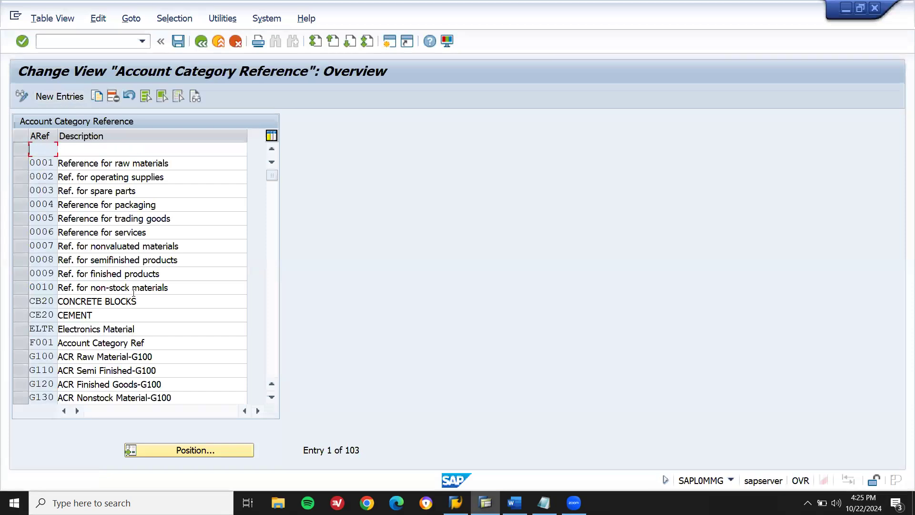
left_click(149, 348)
left_click(22, 345)
key("F12")
left_click(218, 259)
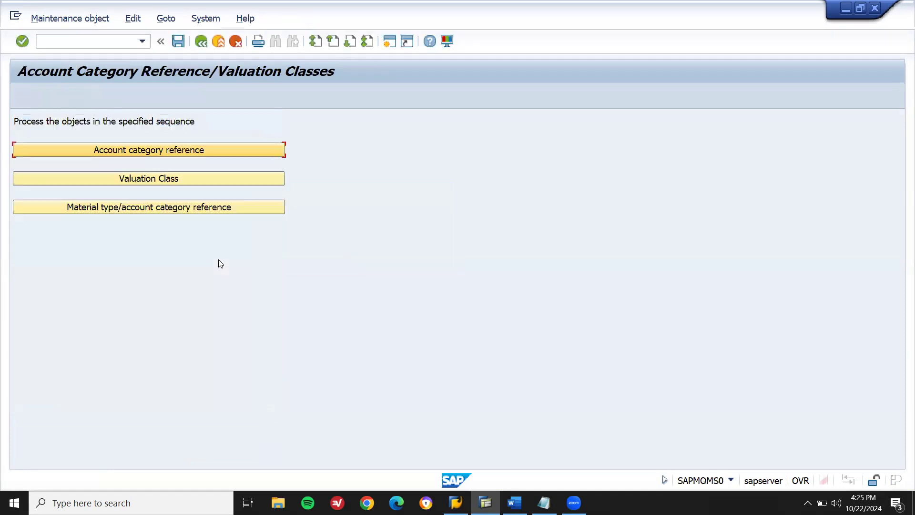
- In Word, enter "Valuvation class Zo01" as the second list item
key("alt+Tab")
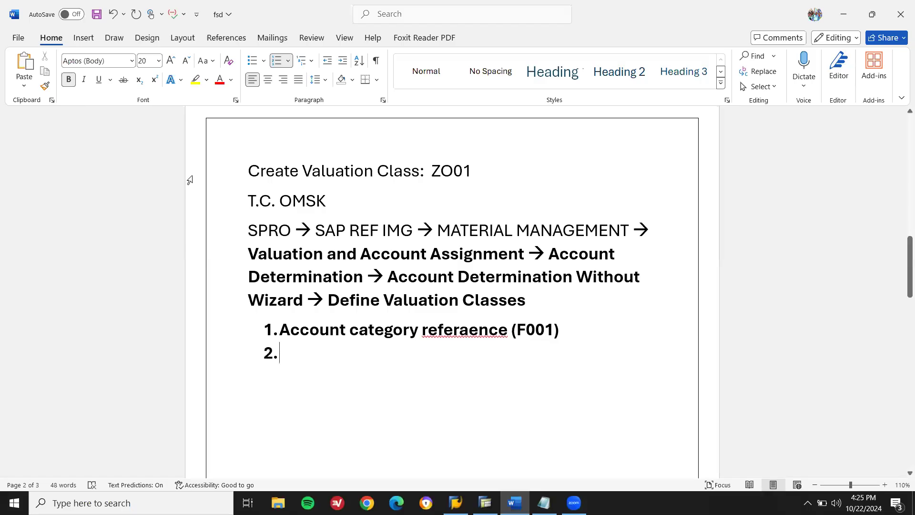
type("valuva")
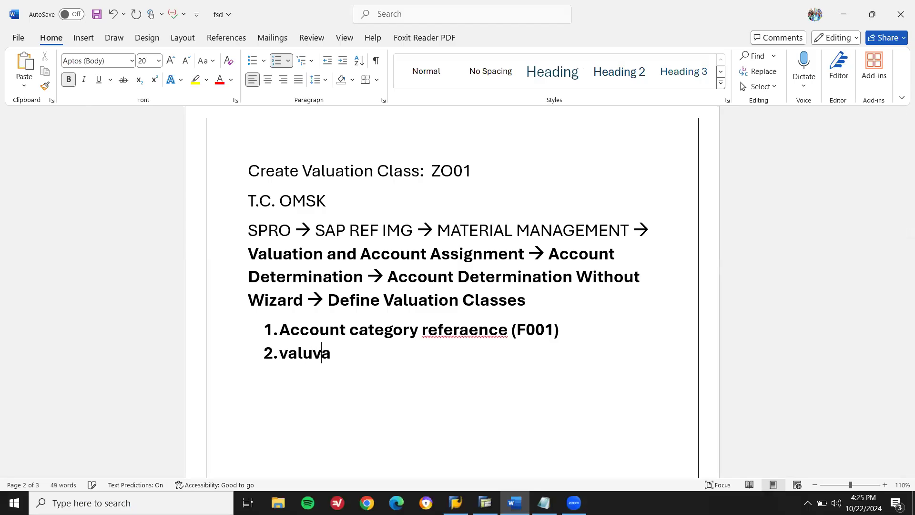
type("tion class")
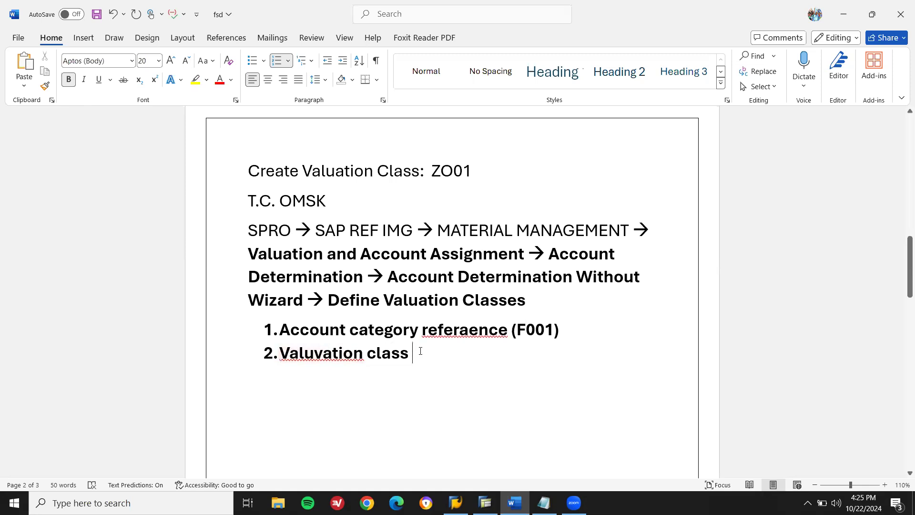
type("Z")
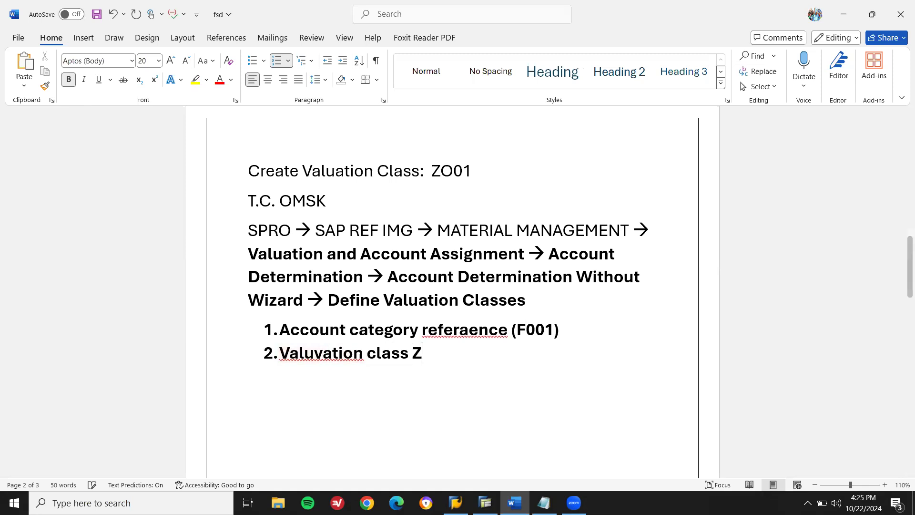
type("o01")
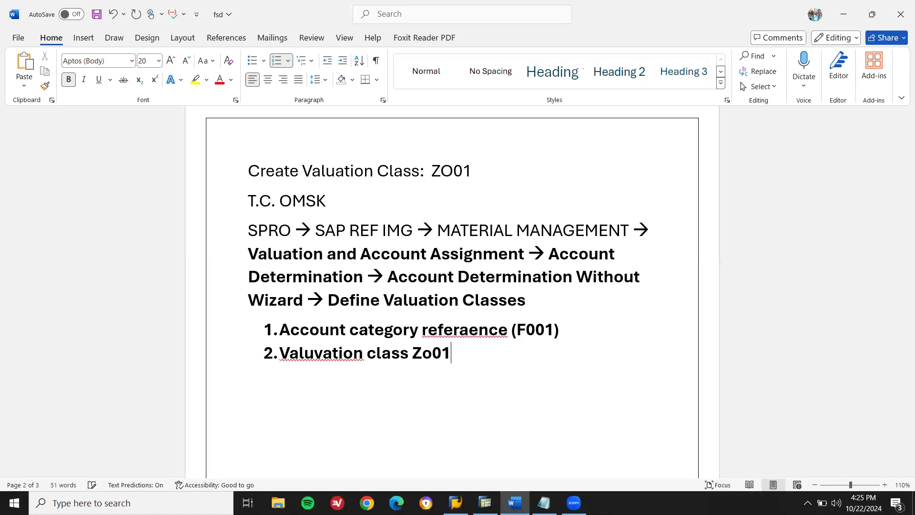
- In SAP, create a new valuation class ZO01 with account category reference F001 and the description "VALU CLASS ZO01", and save it
key("alt+Tab")
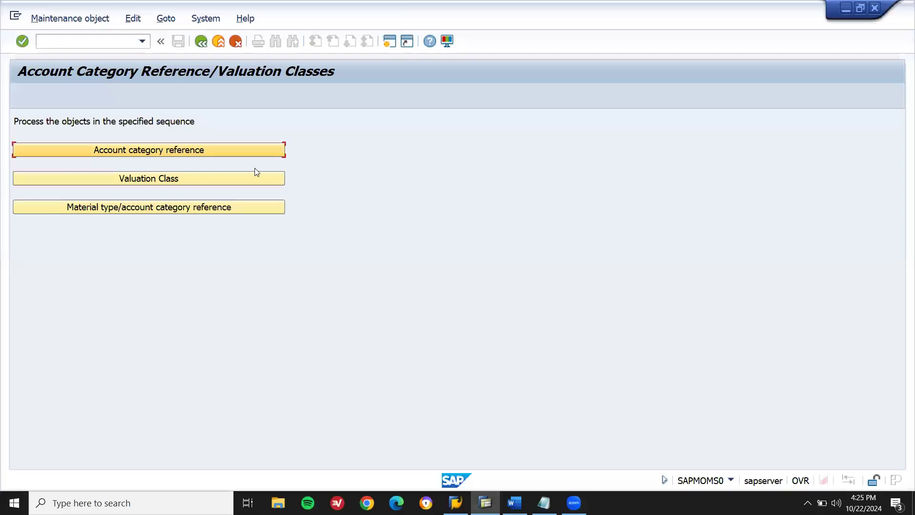
left_click(253, 178)
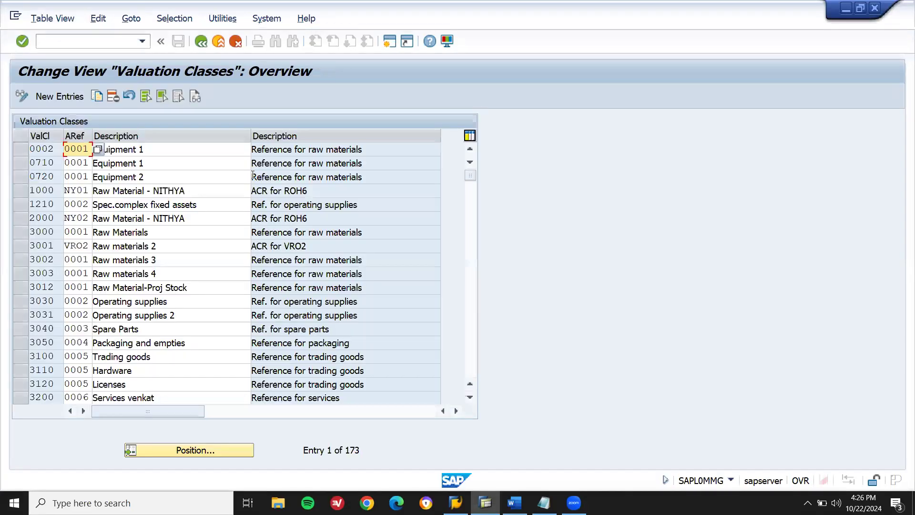
left_click(75, 97)
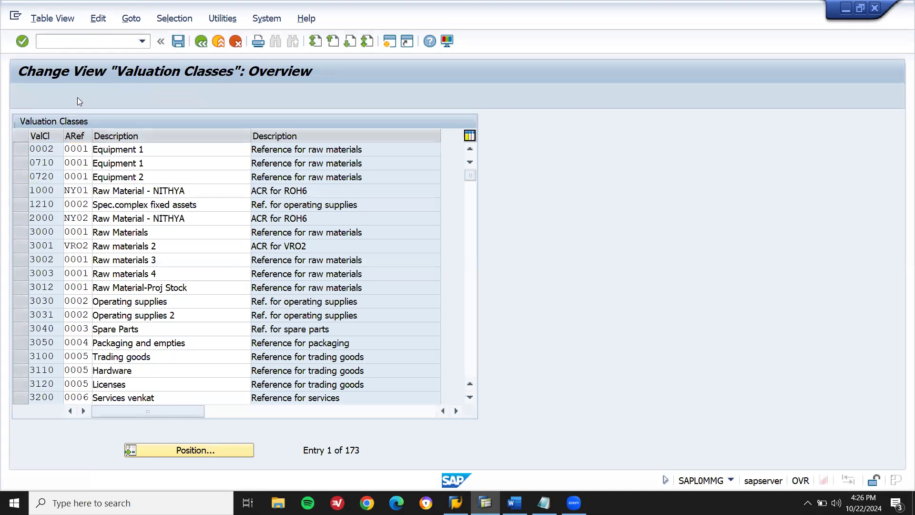
type("zo01")
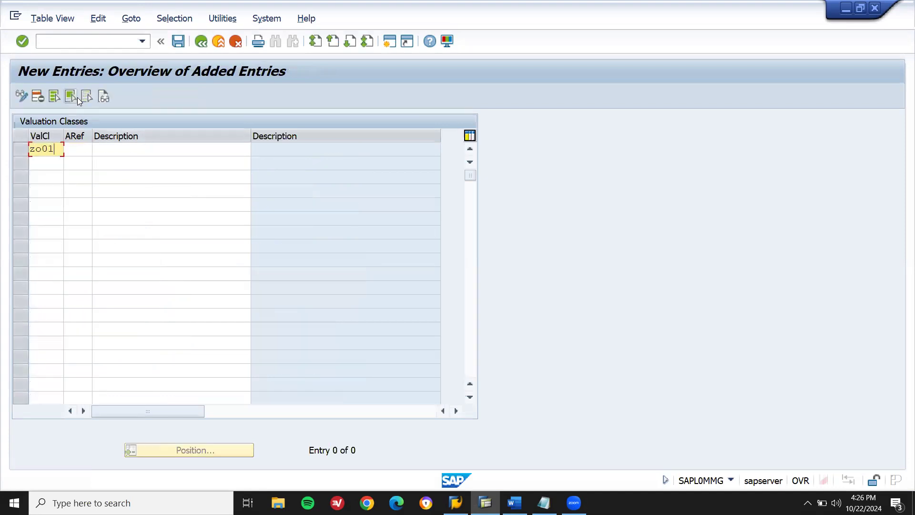
key("Tab")
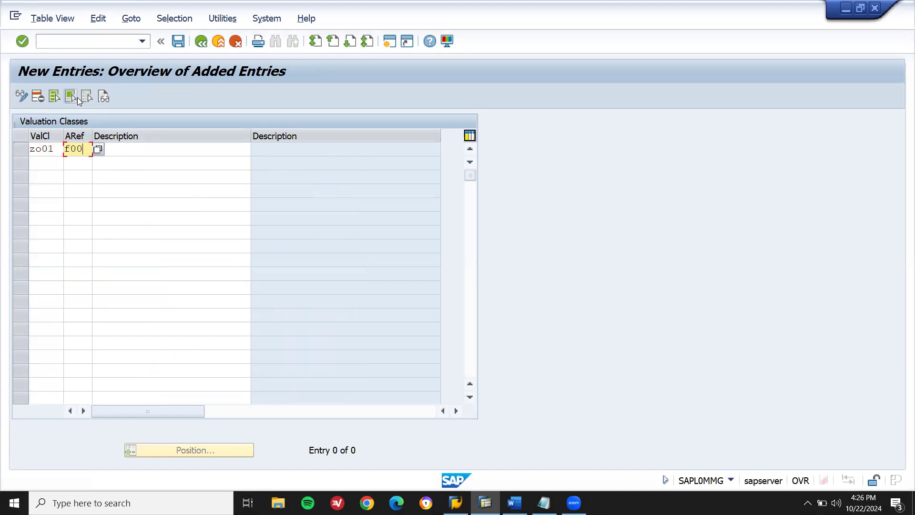
key("Tab")
type("VALU CLASS Z")
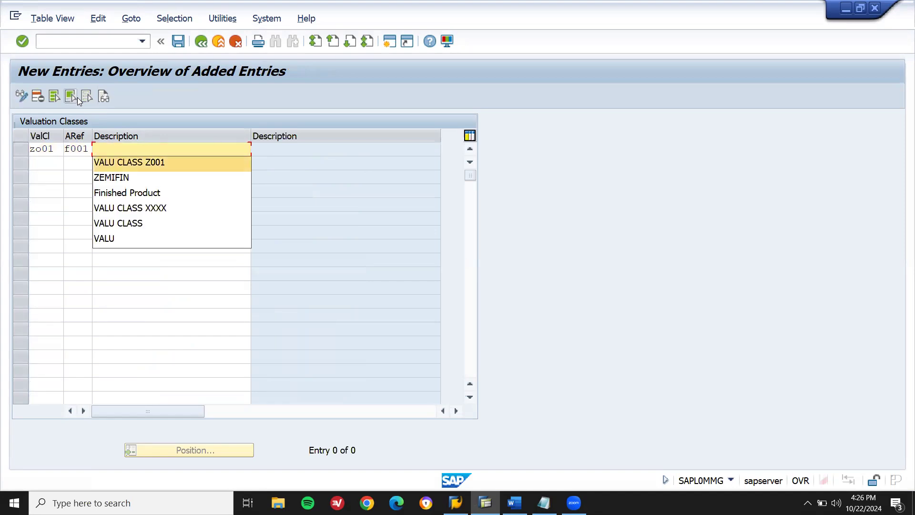
key("BackSpace")
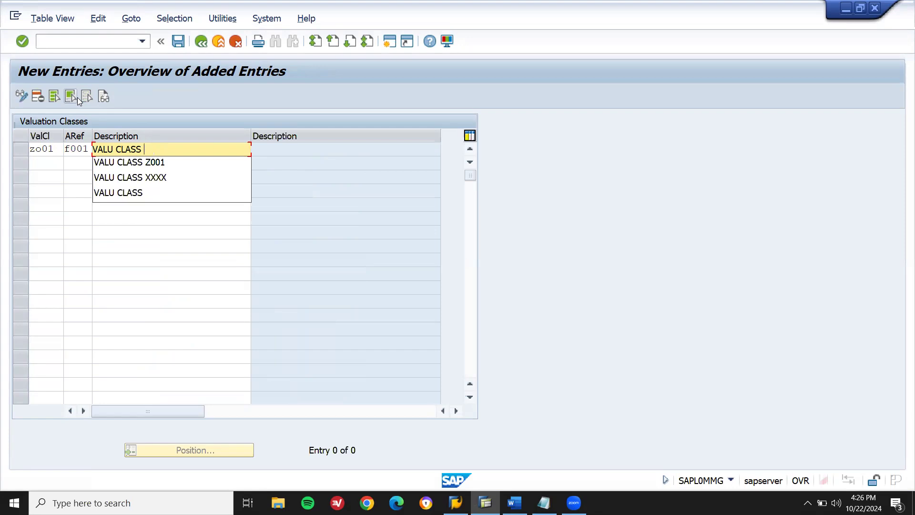
type("ZO01")
key("Return")
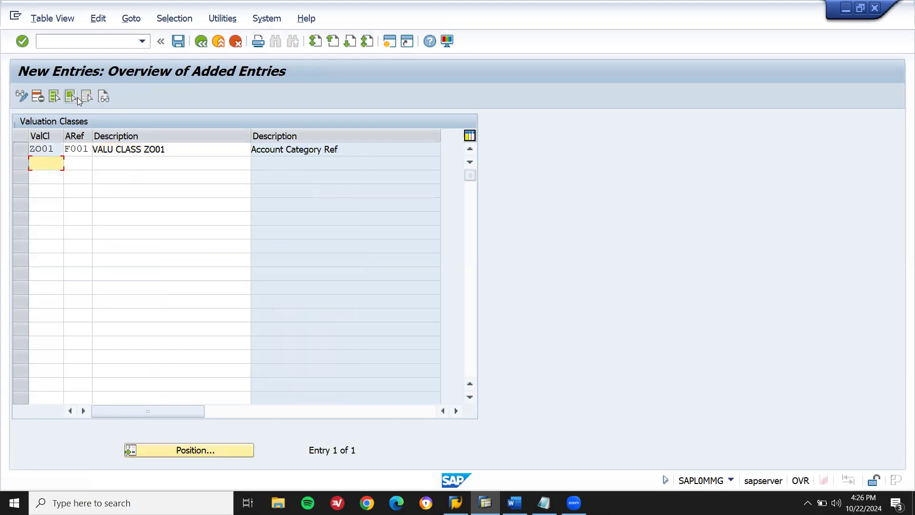
key("ctrl+s")
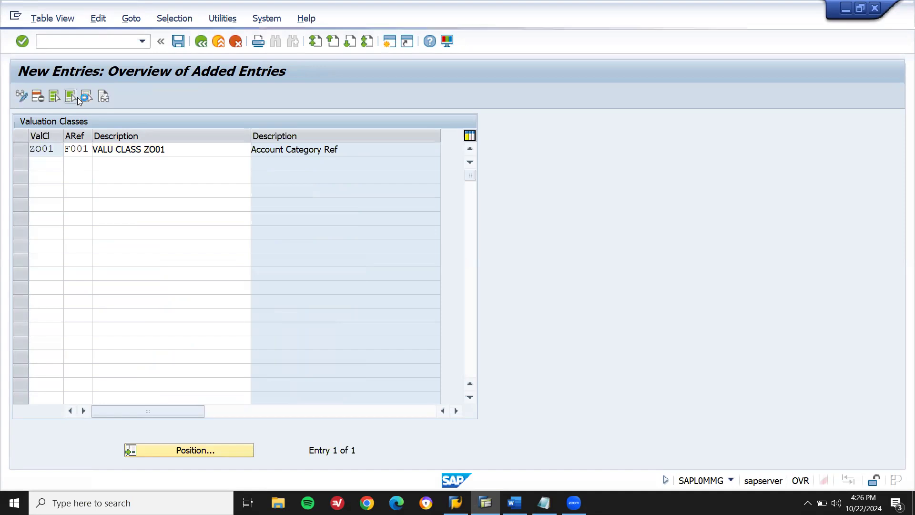
key("Return")
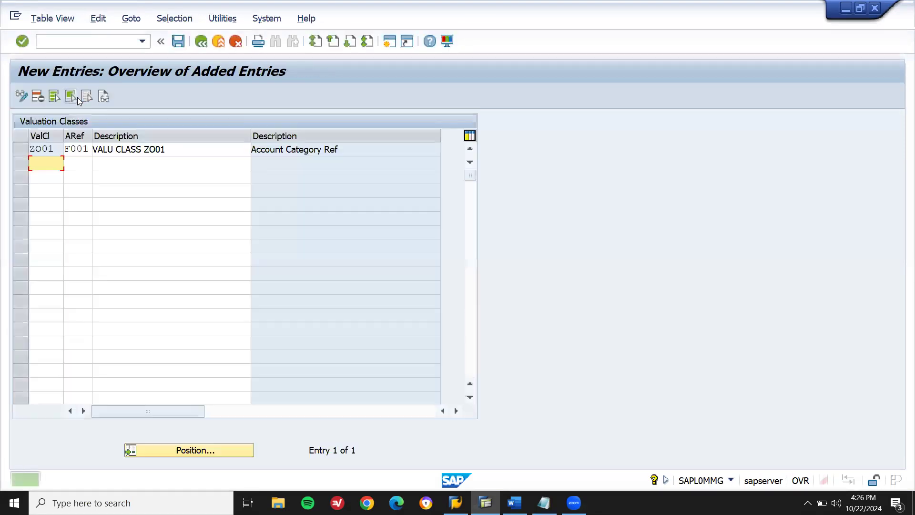
- In Word, capitalize the letter O in the valuation class code so it reads ZO01
key("alt+Tab")
key("Left")
key("Left")
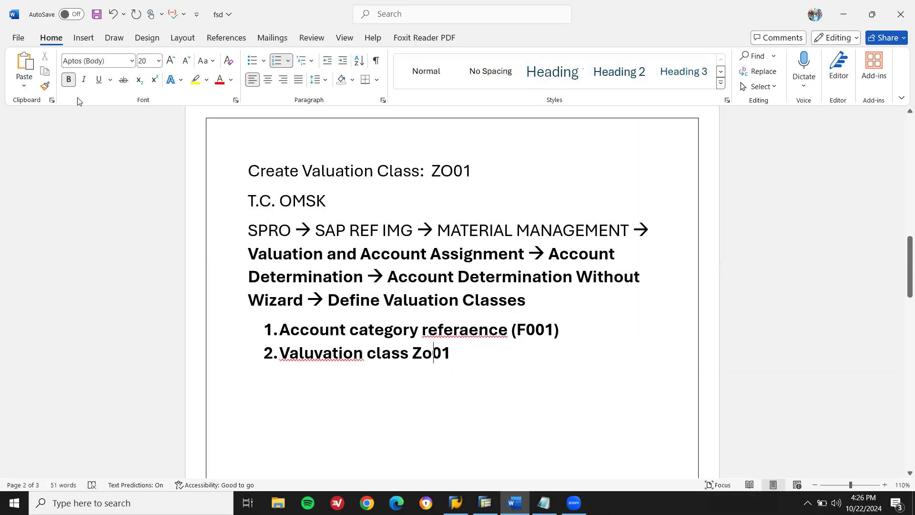
key("BackSpace")
type("O")
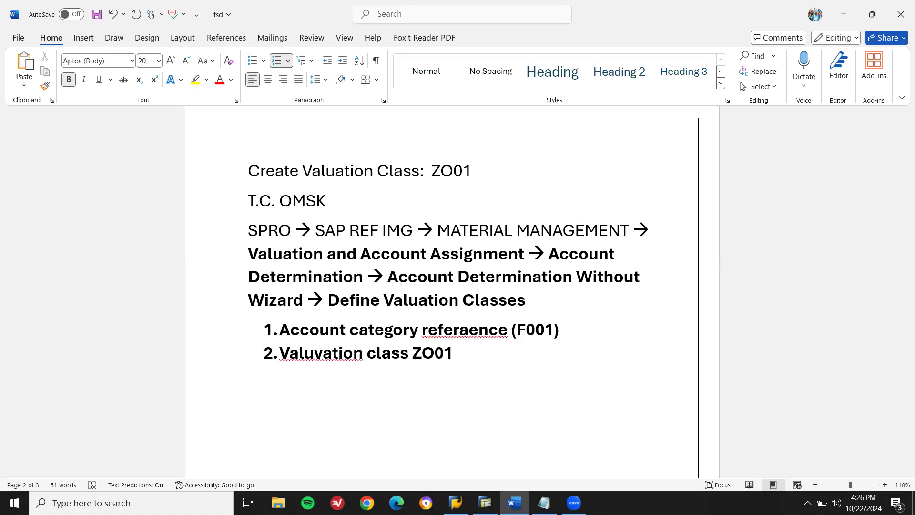
- Correct the misspelled words in the numbered list to "Valuation" and "reference" using the spelling suggestions
right_click(315, 354)
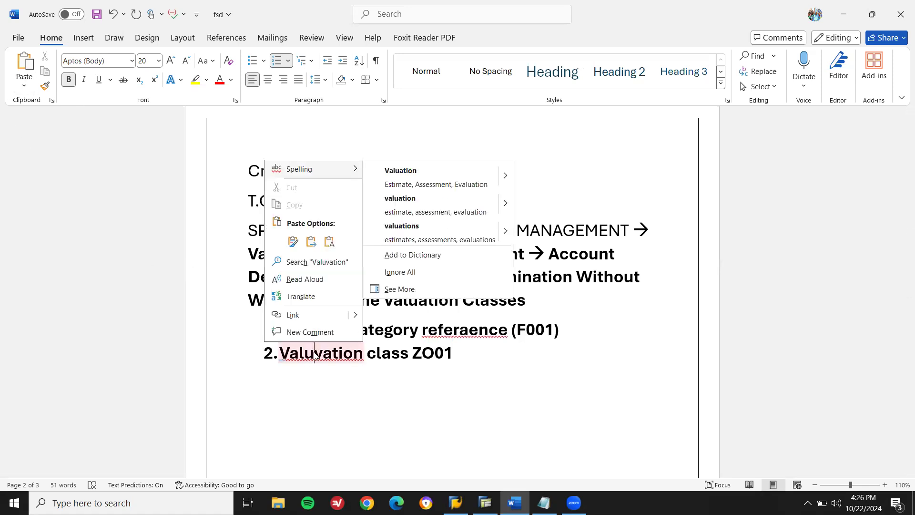
left_click(418, 181)
right_click(469, 332)
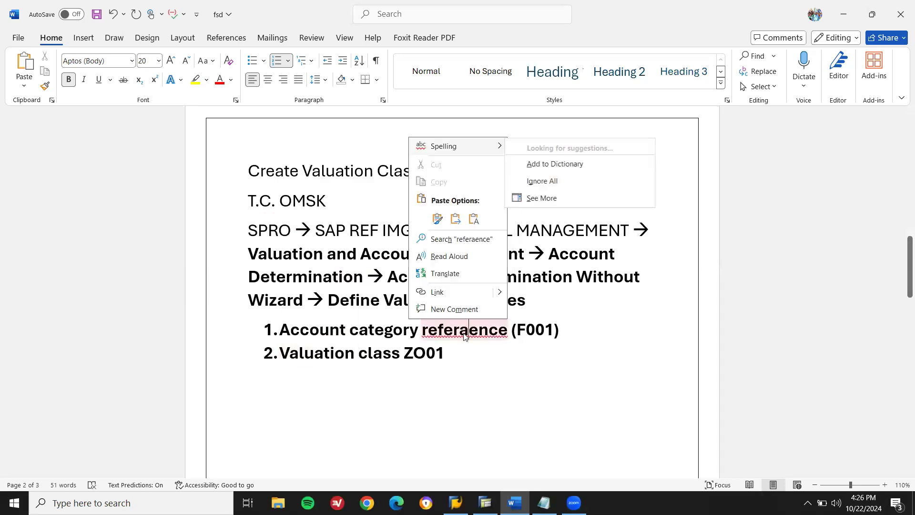
left_click(564, 152)
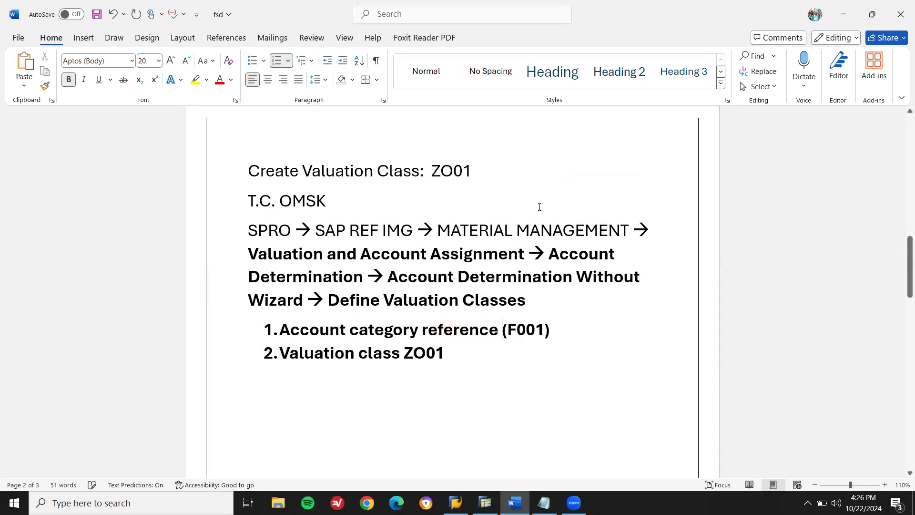
- In SAP, open the Material type/account category reference overview and position the list at material type ZFR1
key("alt+Tab")
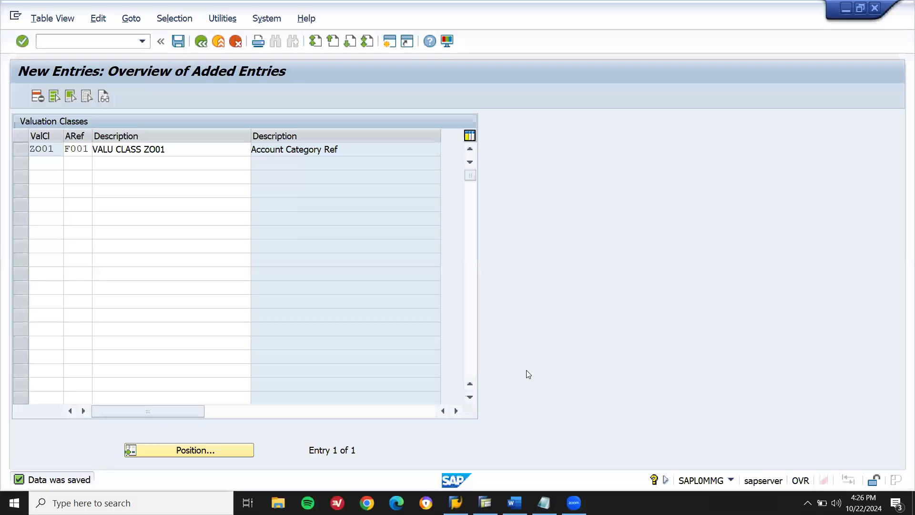
key("F3")
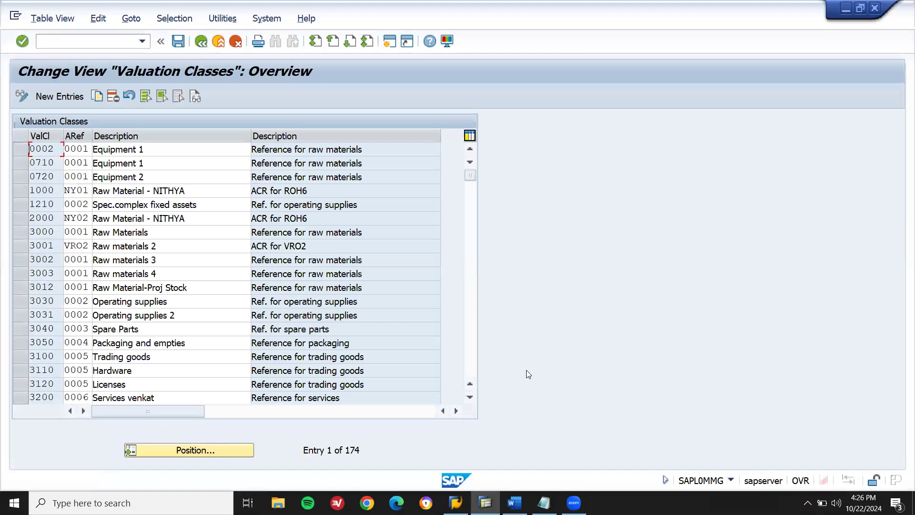
key("F3")
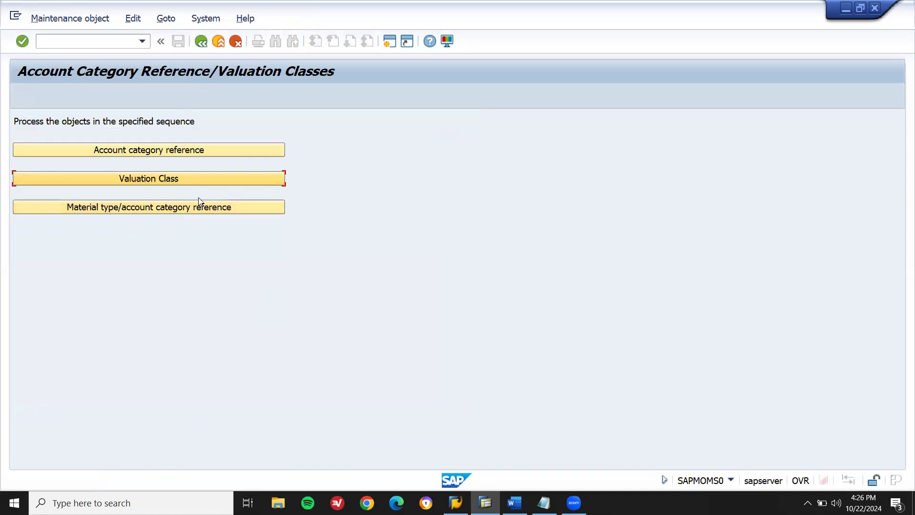
left_click(199, 207)
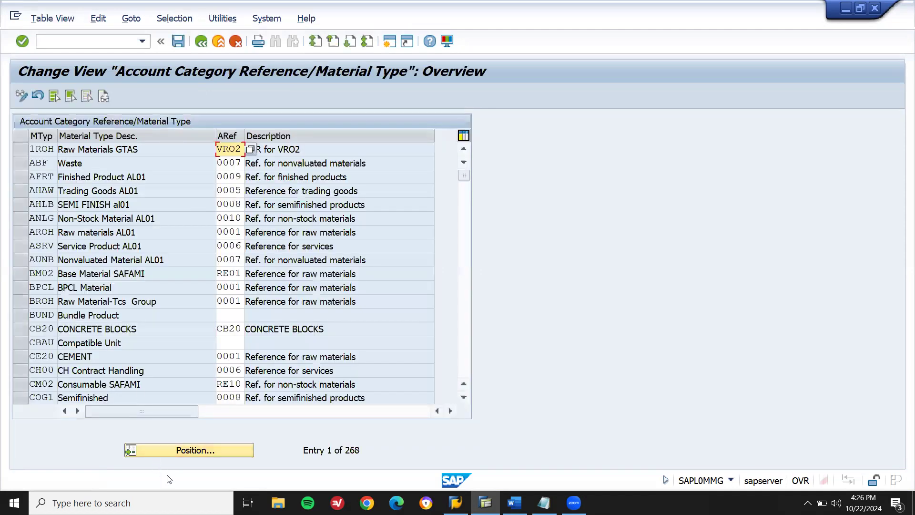
left_click(183, 452)
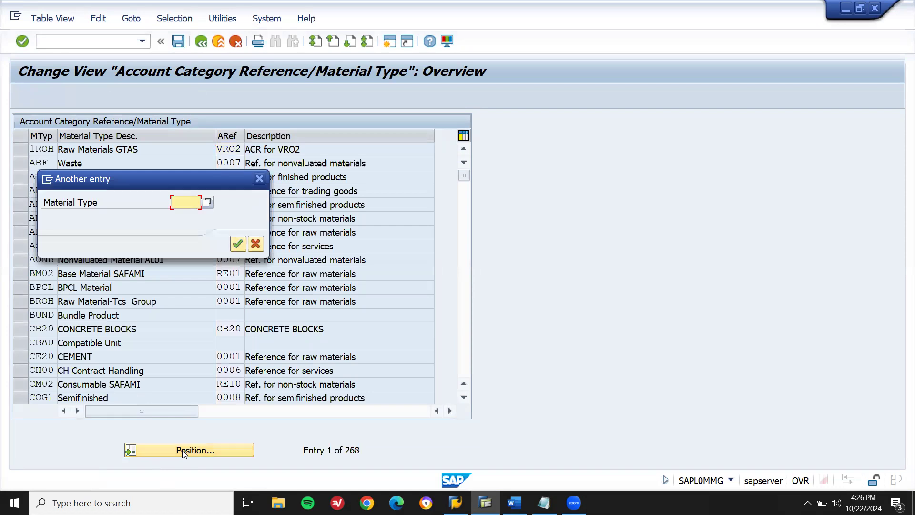
type("ZFR1")
key("Return")
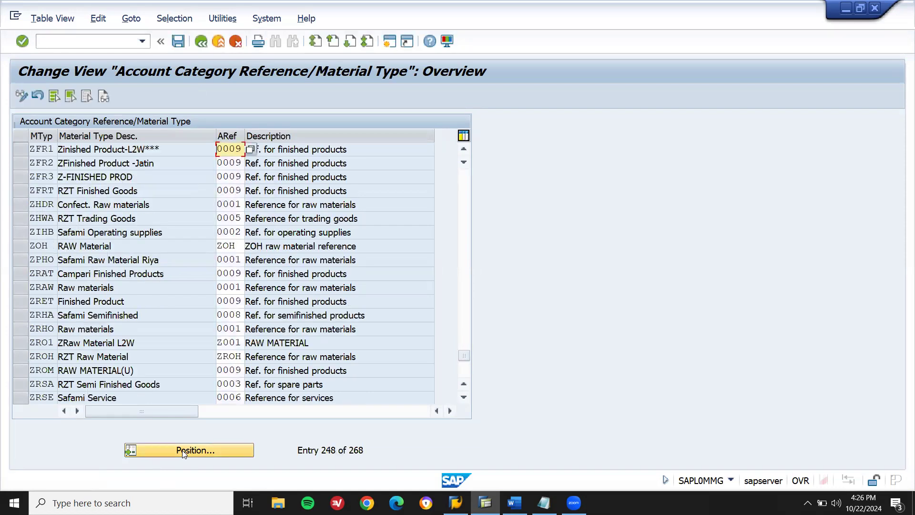
- Set the account category reference of material type ZFR1 to F001, checking the code against the Word notes
left_click(20, 149)
left_click(239, 148)
key("BackSpace")
key("BackSpace")
key("BackSpace")
key("BackSpace")
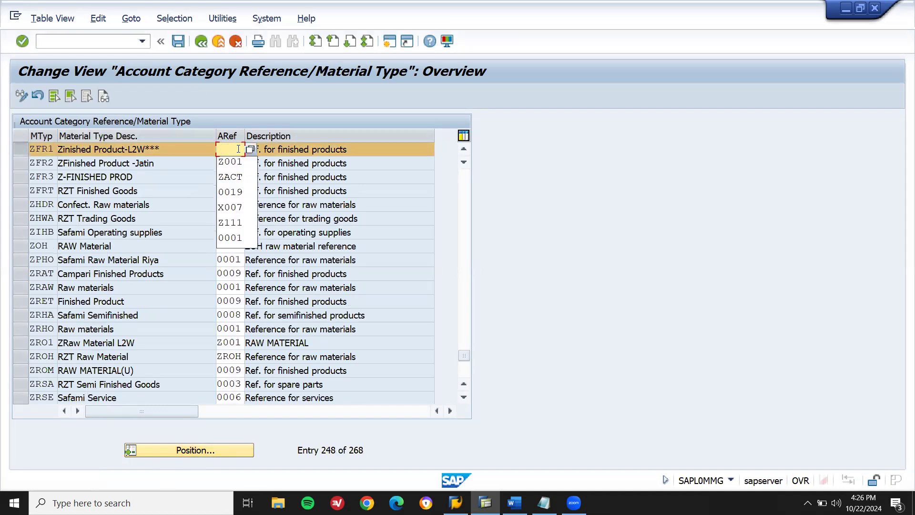
key("alt+Tab")
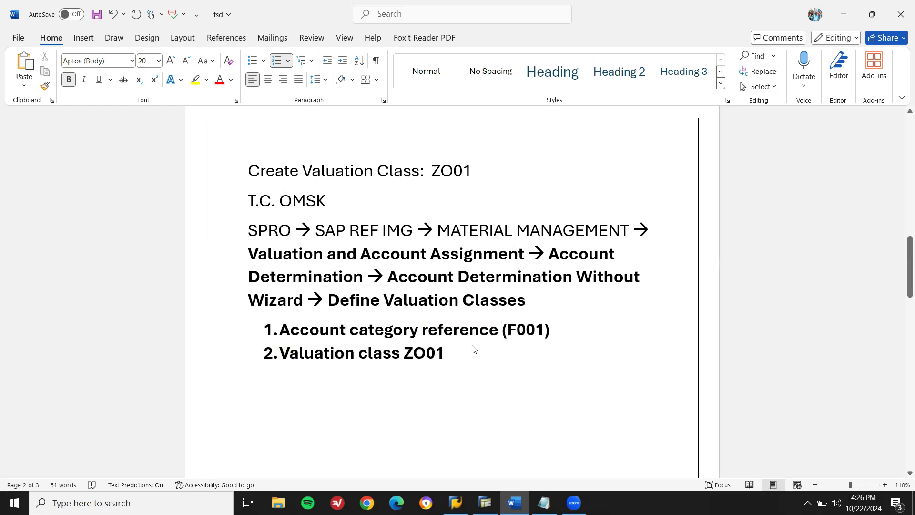
key("alt+Tab")
type("F001")
key("Return")
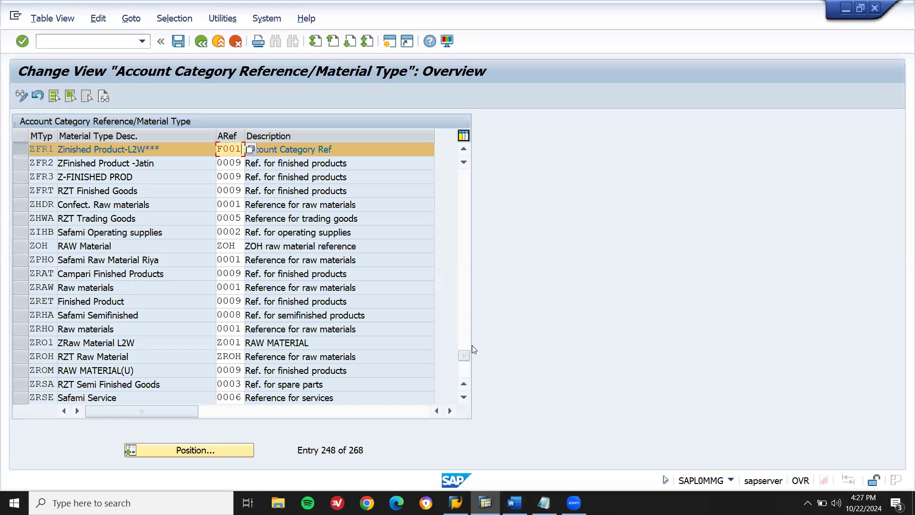
- Save the material type assignment to the proposed customizing request and return to the IMG structure
key("ctrl+s")
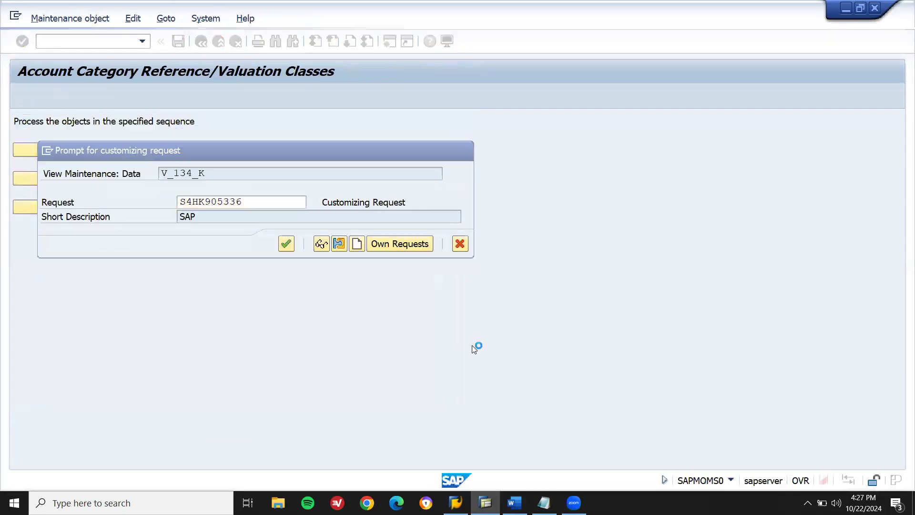
key("Return")
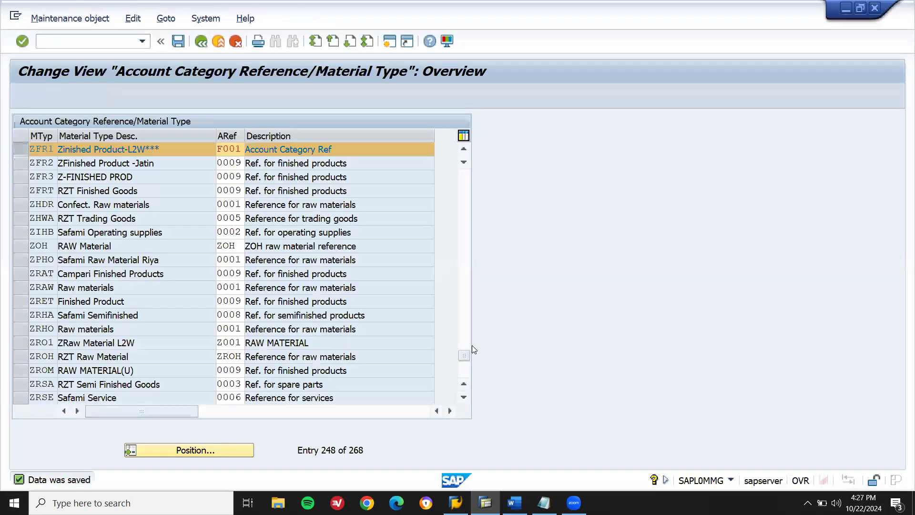
key("F3")
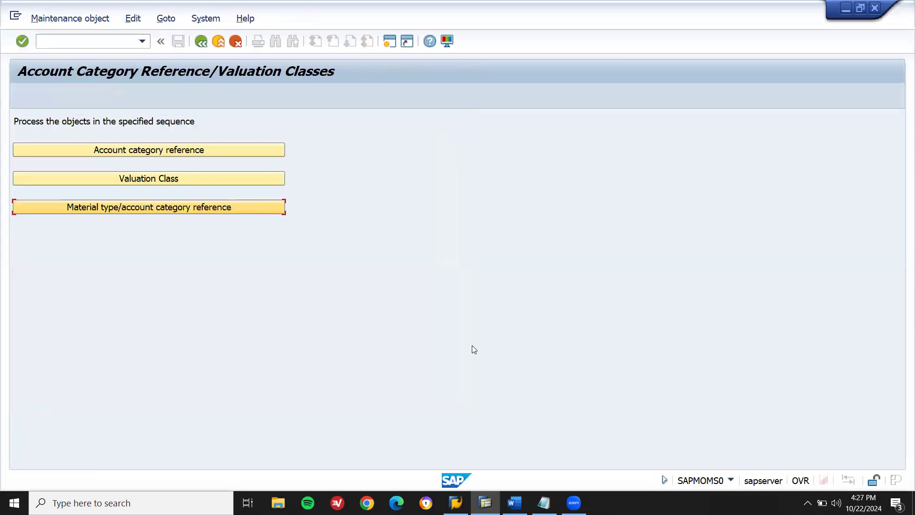
key("F3")
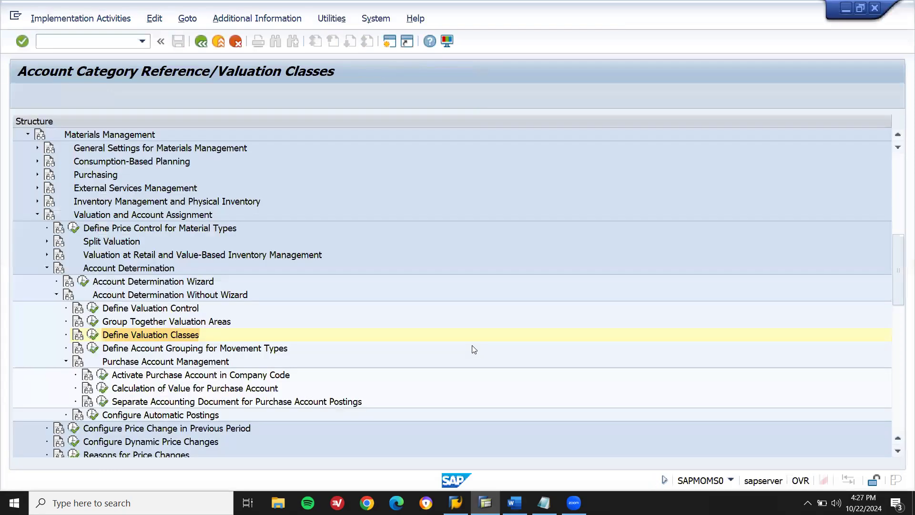
- In Word, add a third numbered item reading "Material Type", checking the wording in SAP's valuation class activity
key("alt+Tab")
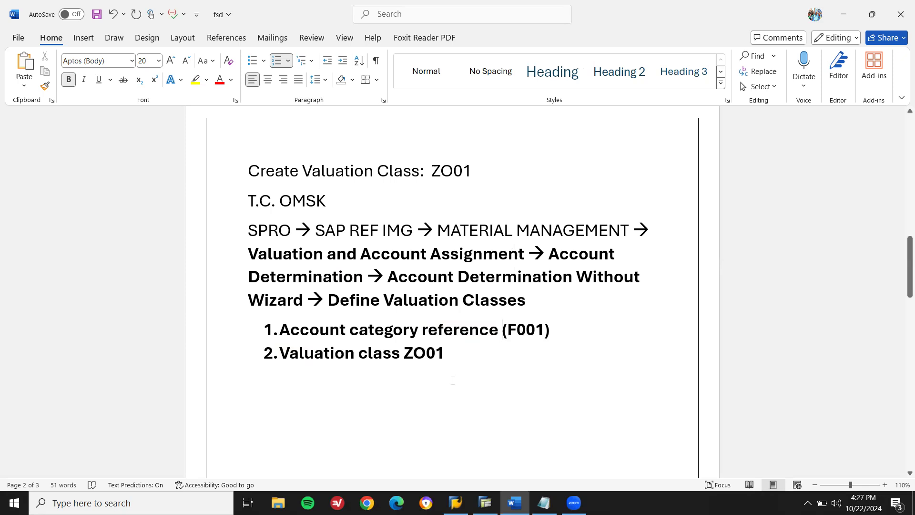
key("Return")
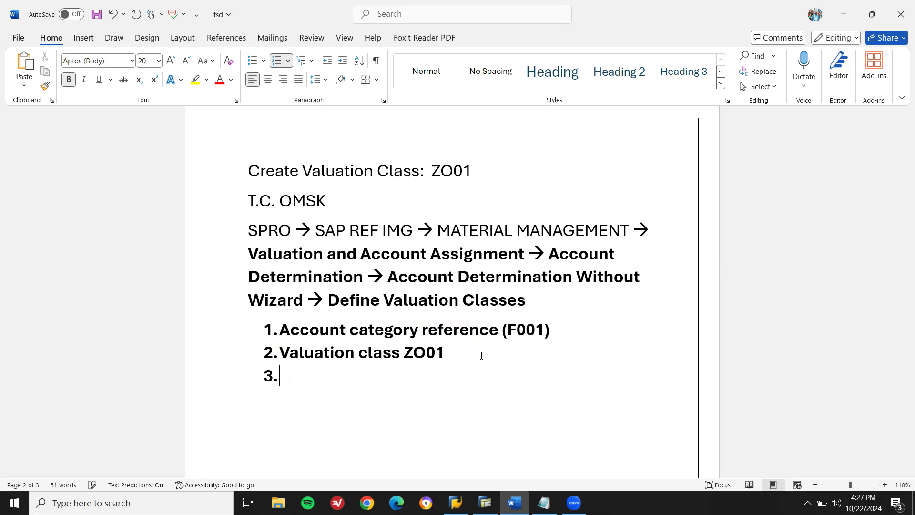
key("alt+Tab")
left_click(94, 334)
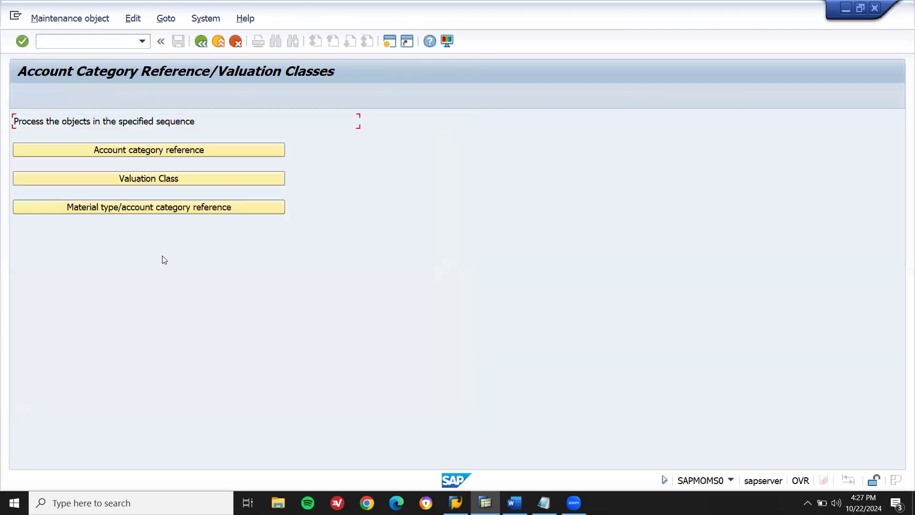
left_click(162, 209)
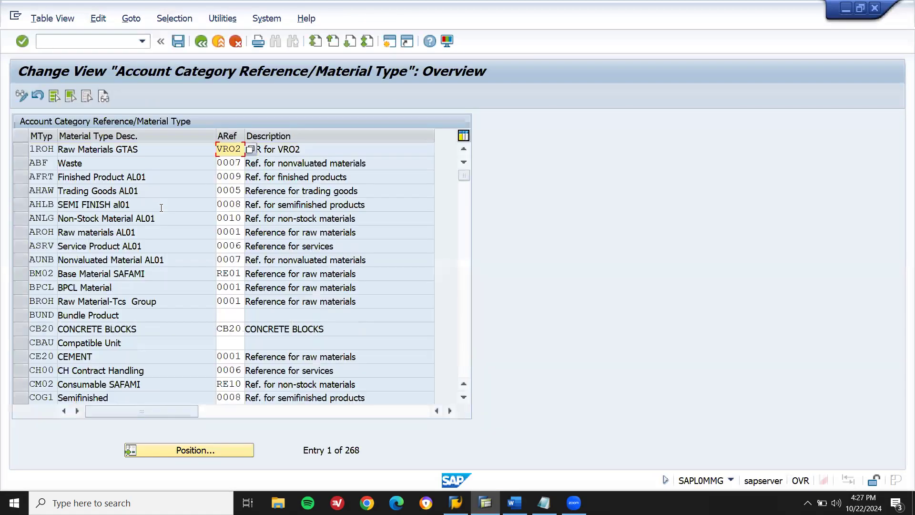
key("alt+Tab")
key("alt+Tab")
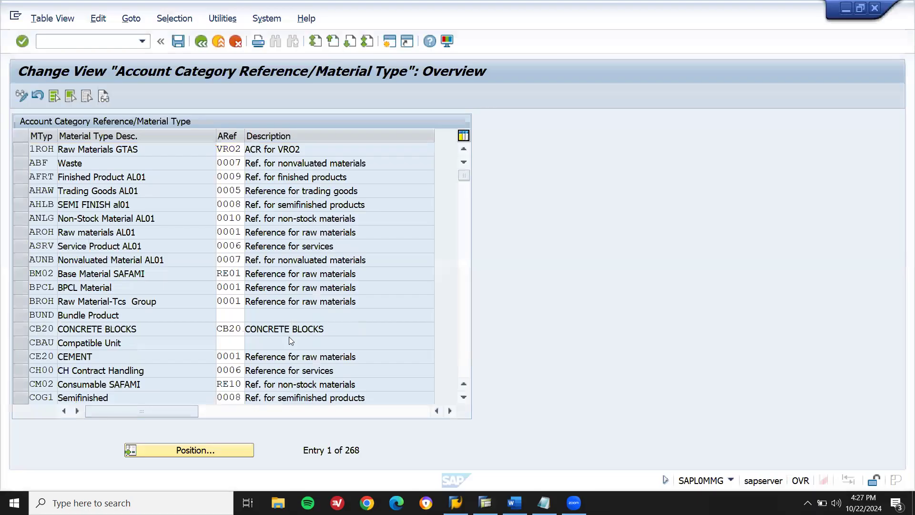
key("alt+Tab")
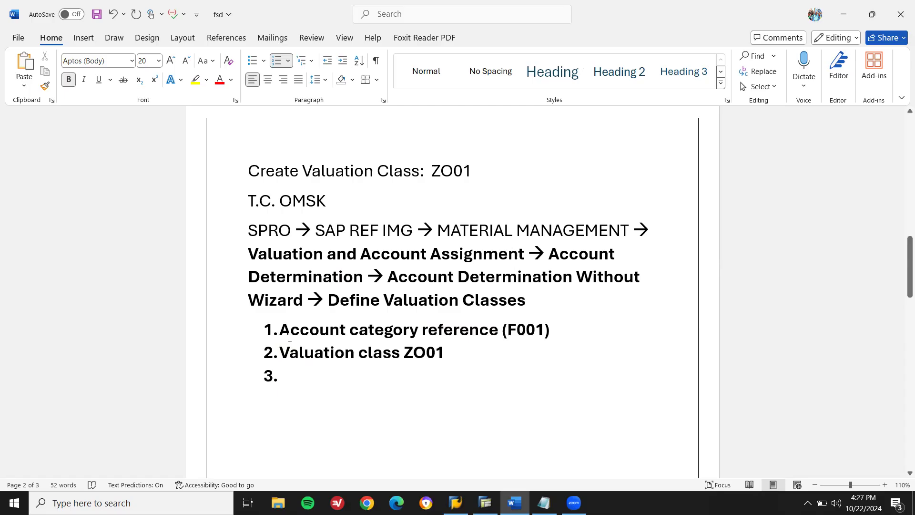
type("Mater")
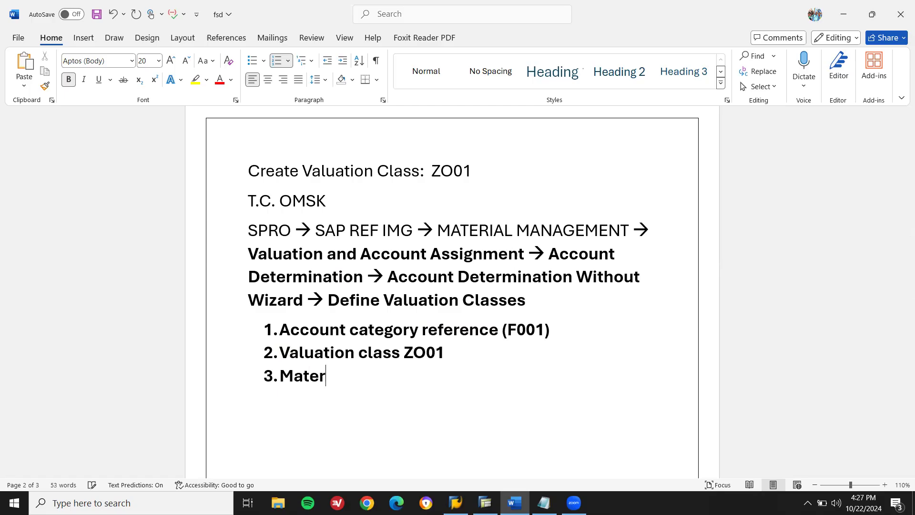
type("rial Type")
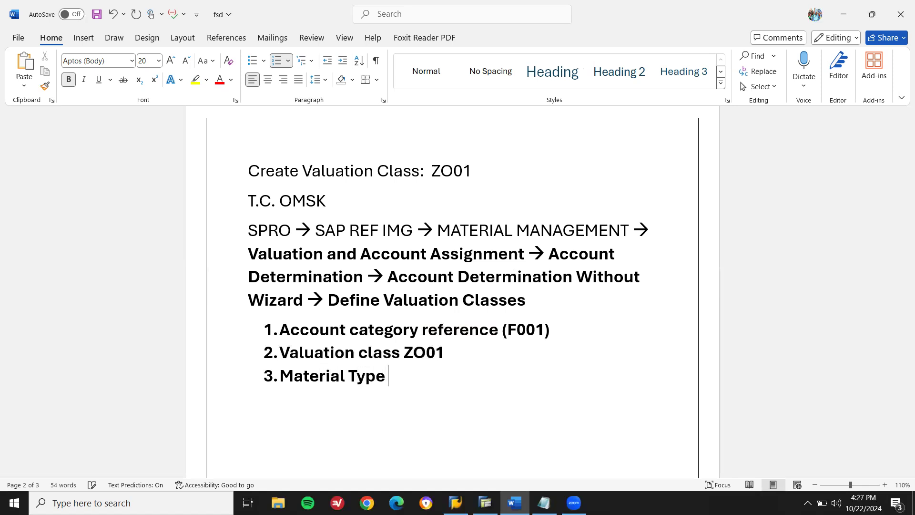
- Extend the third list item to "Material Type/account category reference", checking the wording in SAP, and save the document
key("alt+Tab")
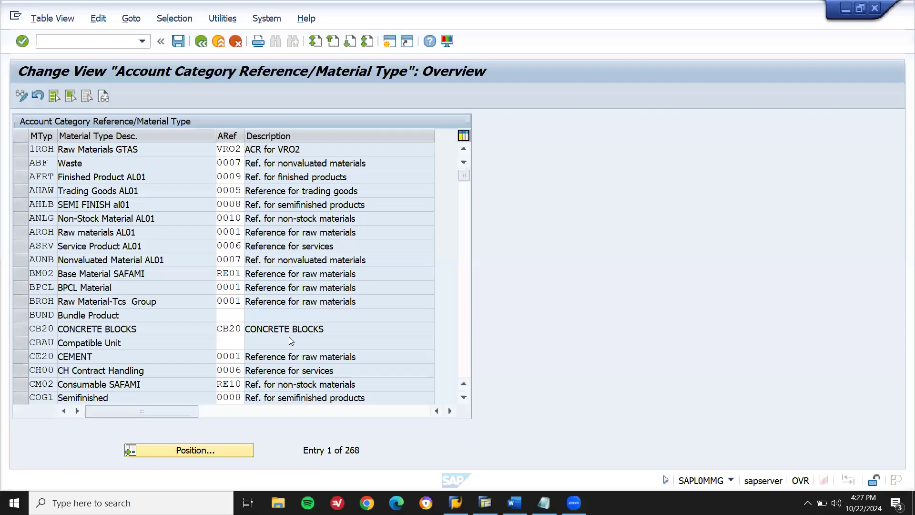
key("F3")
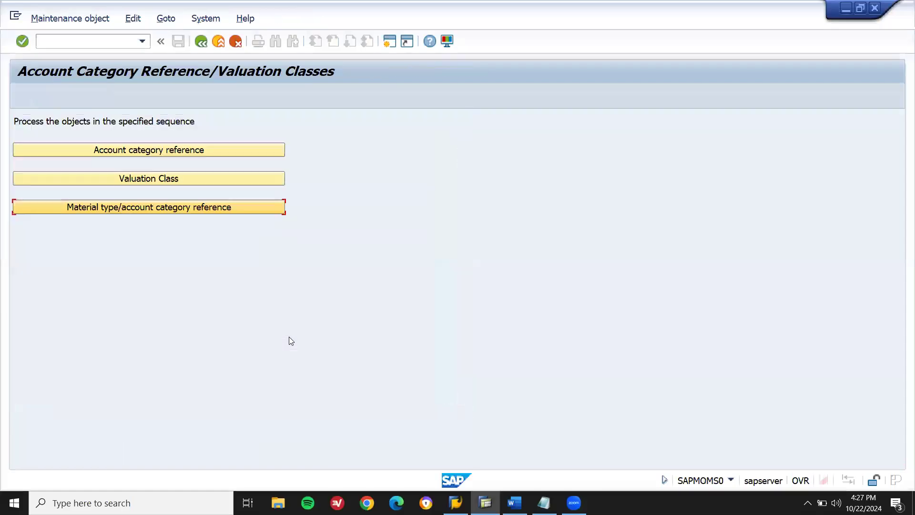
key("alt+Tab")
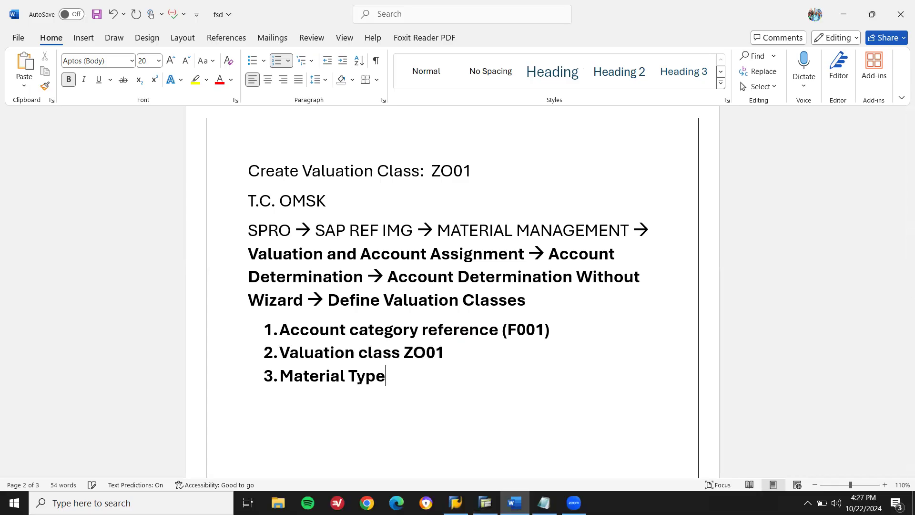
type("account")
key("alt+Tab")
key("alt+Tab")
type("cato")
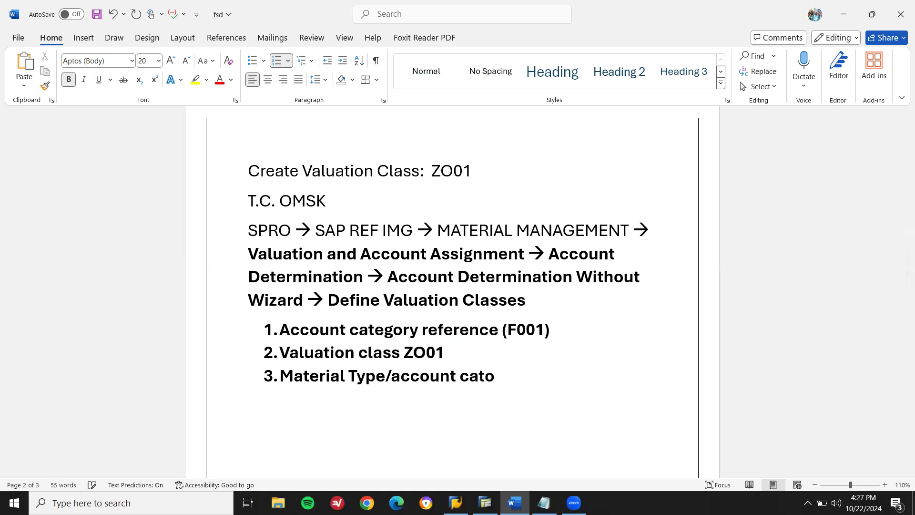
type("ogory refe")
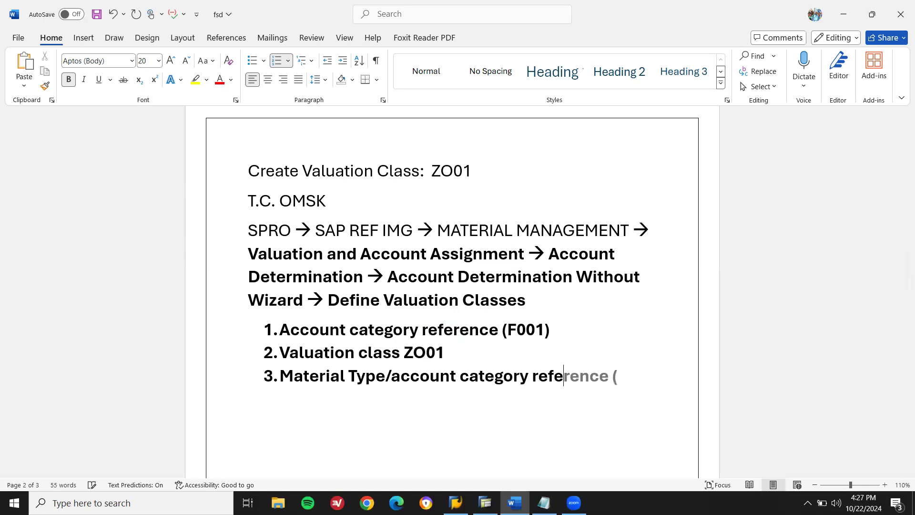
key("Tab")
key("ctrl+s")
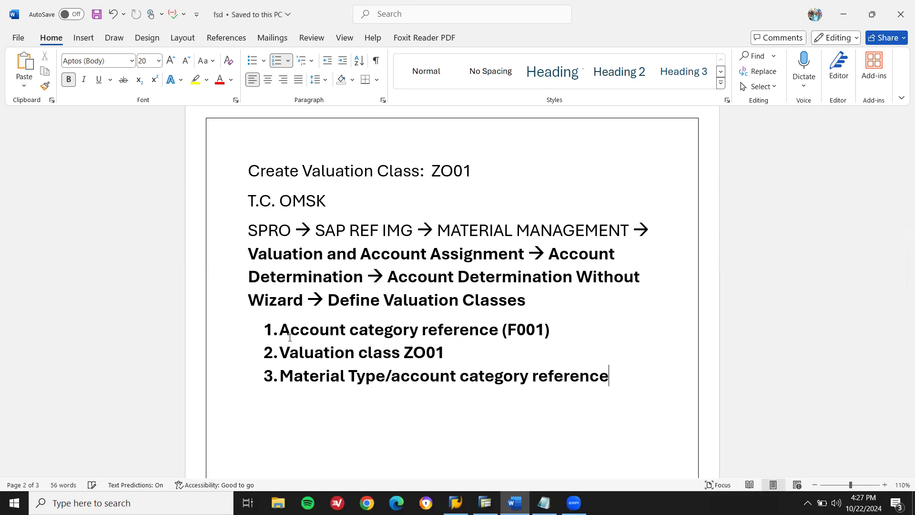
key("Up")
key("Up")
key("Up")
key("Up")
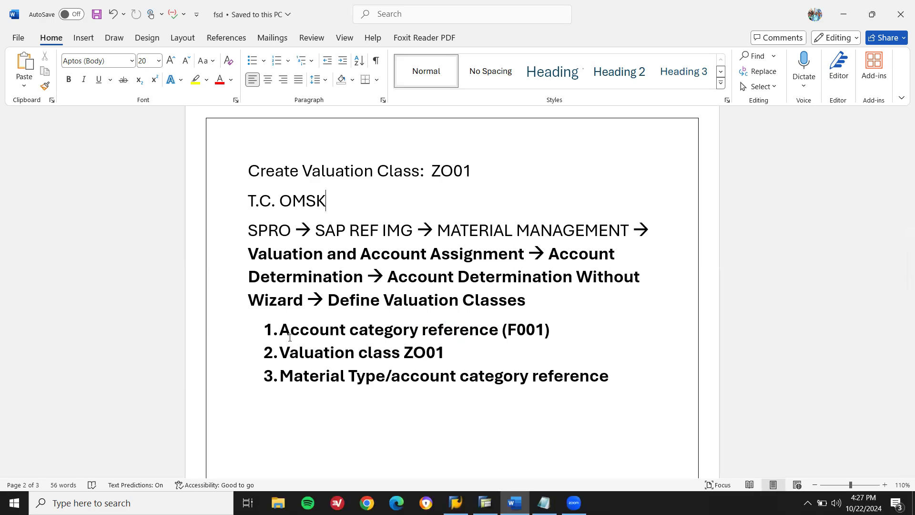
- Return to the SAP IMG structure and capture the Materials Management tree around Define Valuation Classes with Snipping Tool
key("alt+Tab")
key("F3")
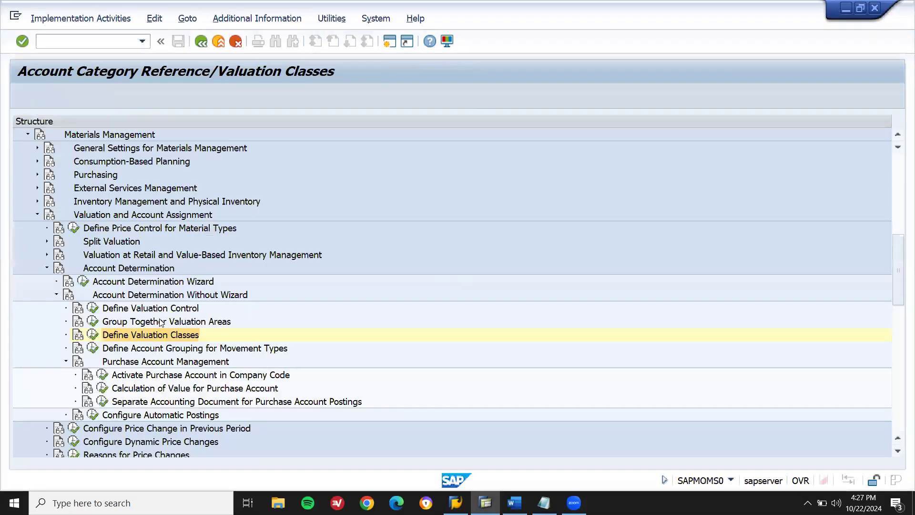
left_click(114, 503)
type("sni")
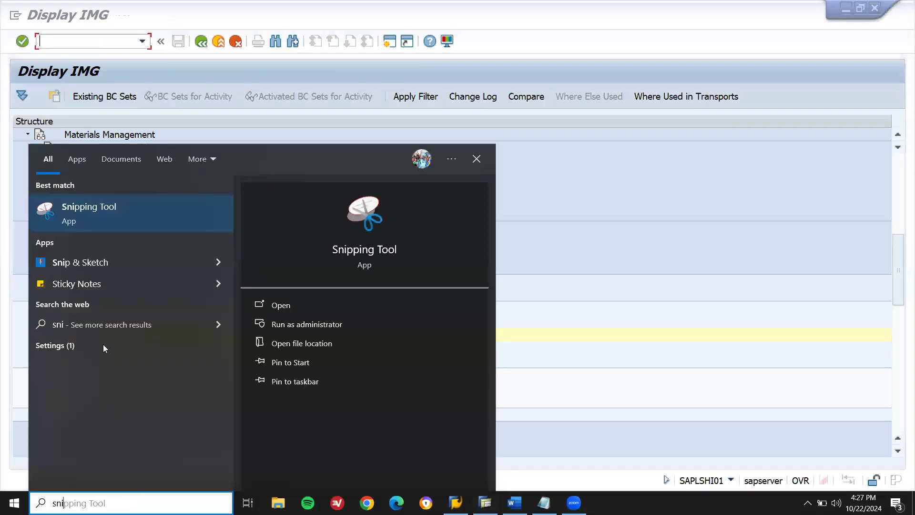
left_click(125, 214)
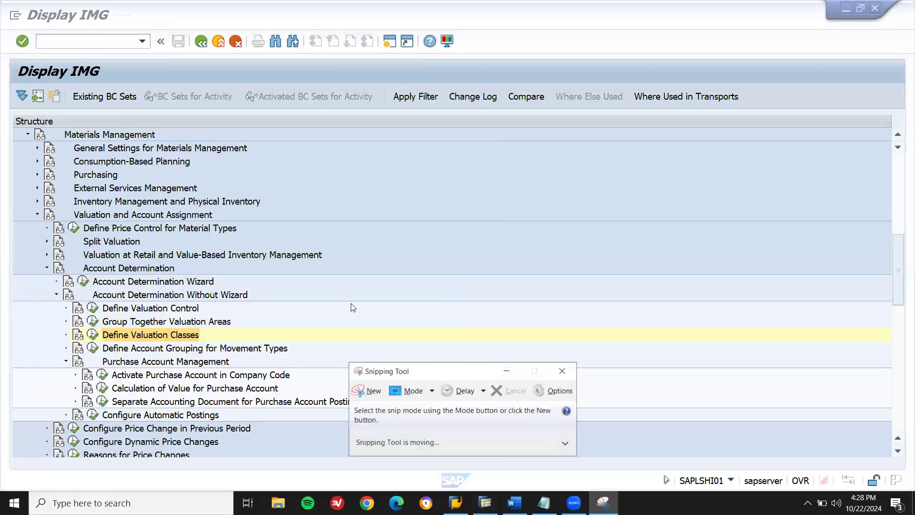
left_click(365, 392)
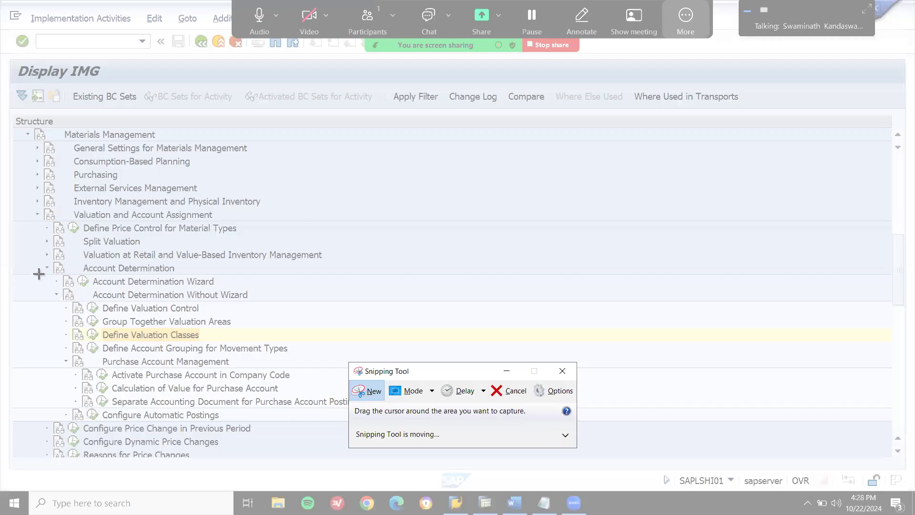
left_click_drag(16, 127, 416, 411)
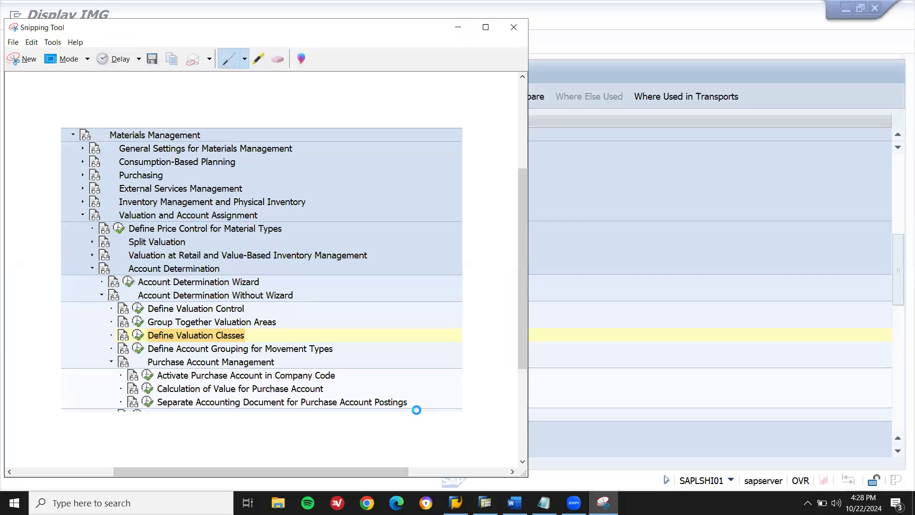
- Save the snip as a PNG named "account" in the data folder on the desktop
key("ctrl+s")
type("account")
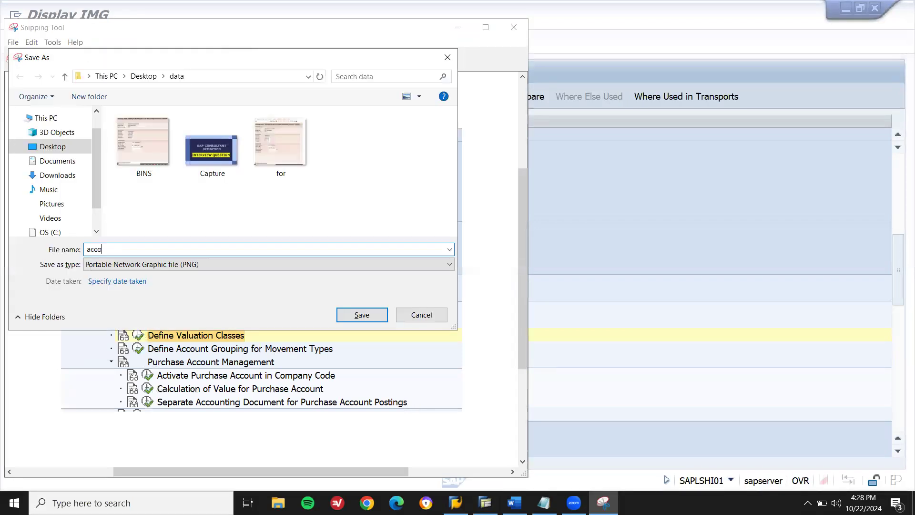
key("Return")
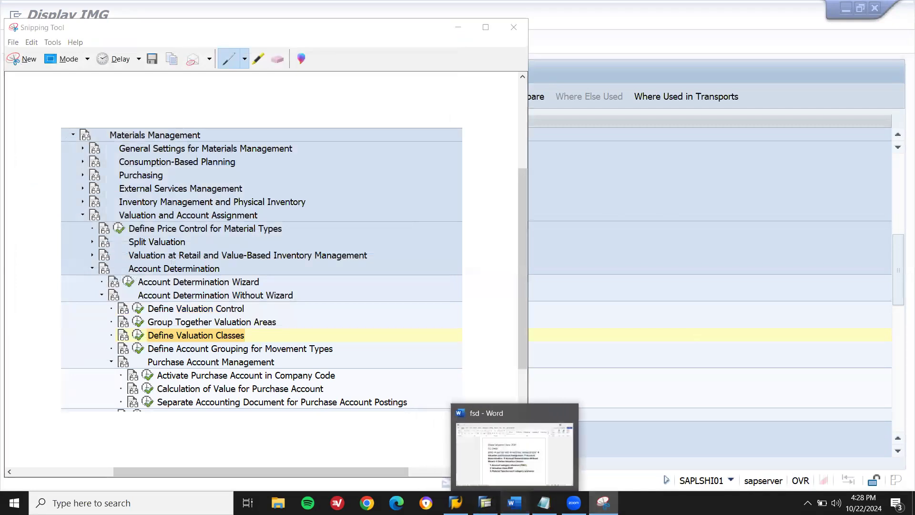
- In Word, insert the "account" picture on a new line below the "Create Valuation Class: ZO01" heading
left_click(514, 503)
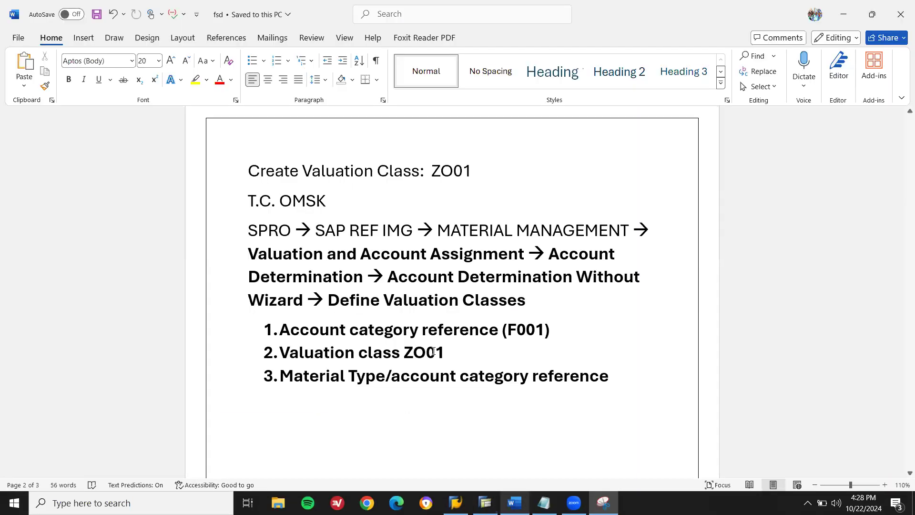
left_click(482, 175)
key("Return")
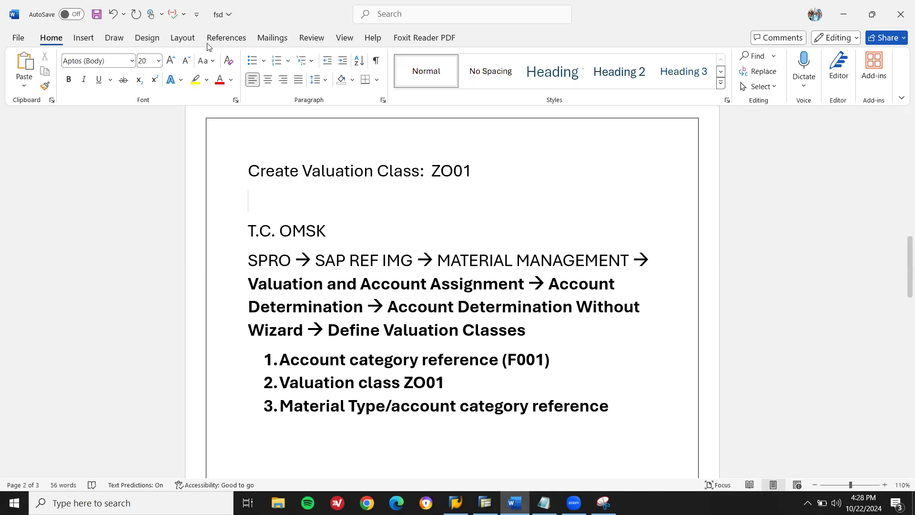
left_click(84, 38)
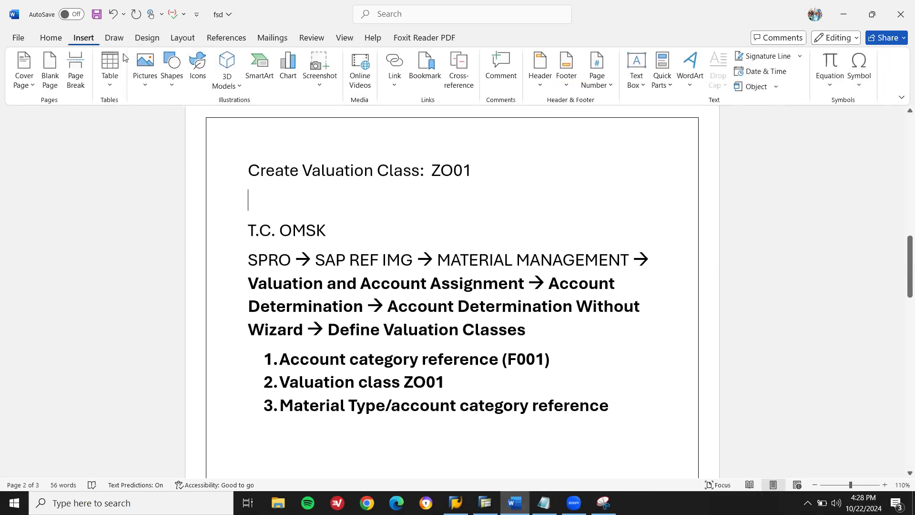
left_click(149, 67)
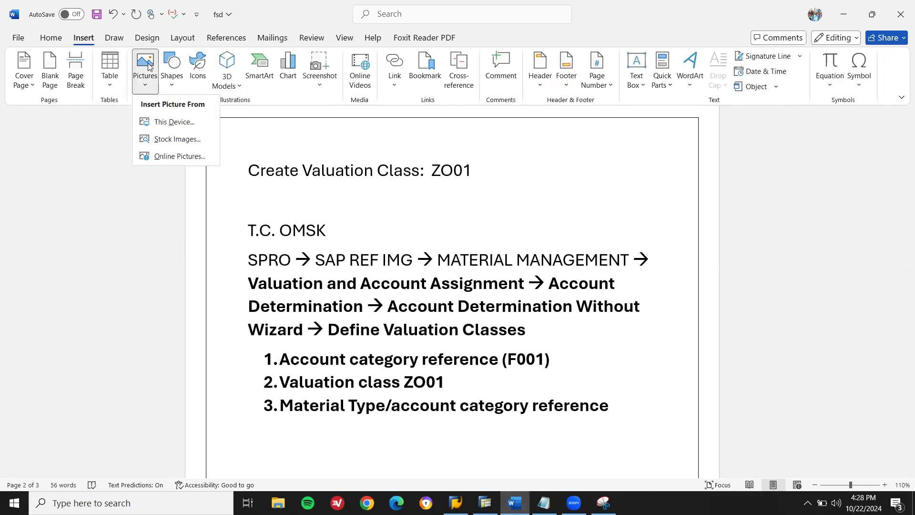
left_click(170, 122)
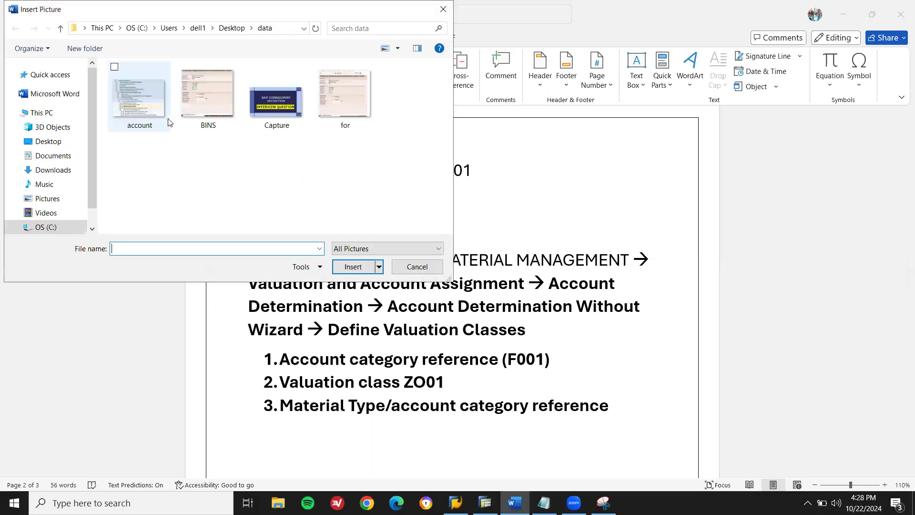
double_click(147, 117)
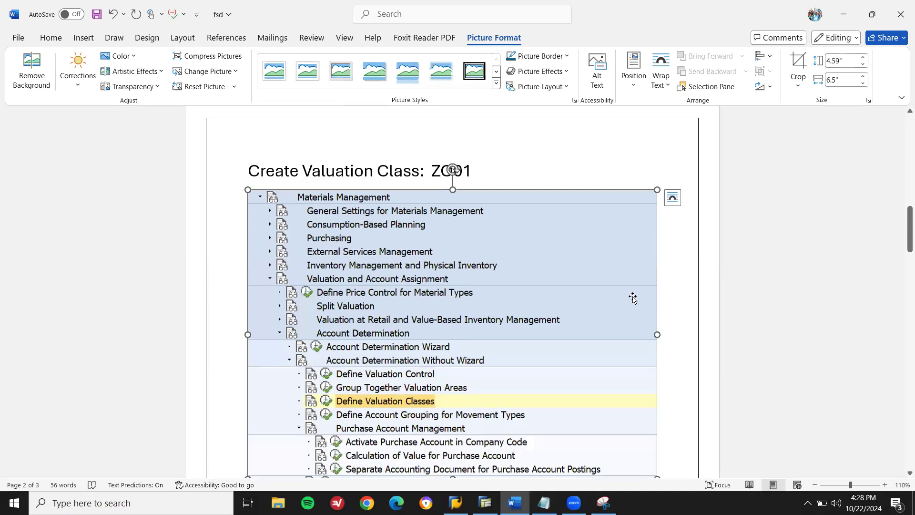
- Add an unnumbered blank line below the list item "Account category reference (F001)"
left_click_drag(902, 242, 903, 287)
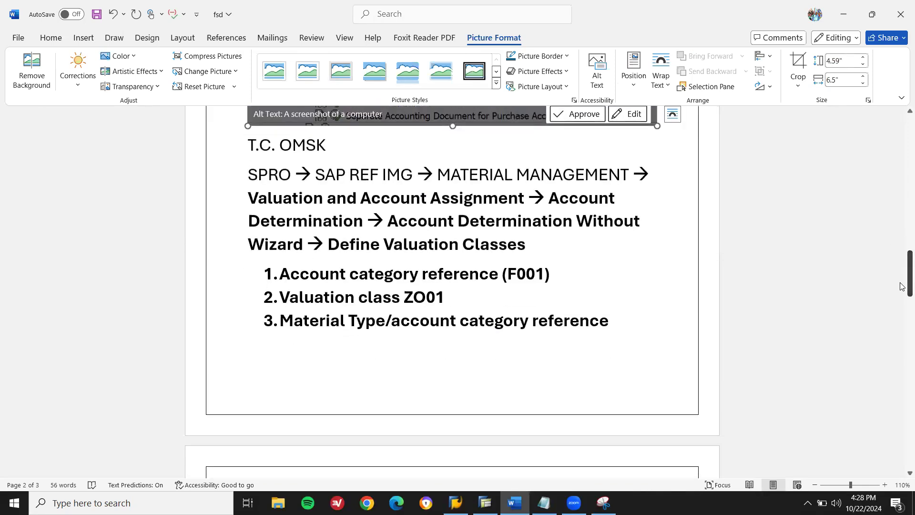
left_click(616, 268)
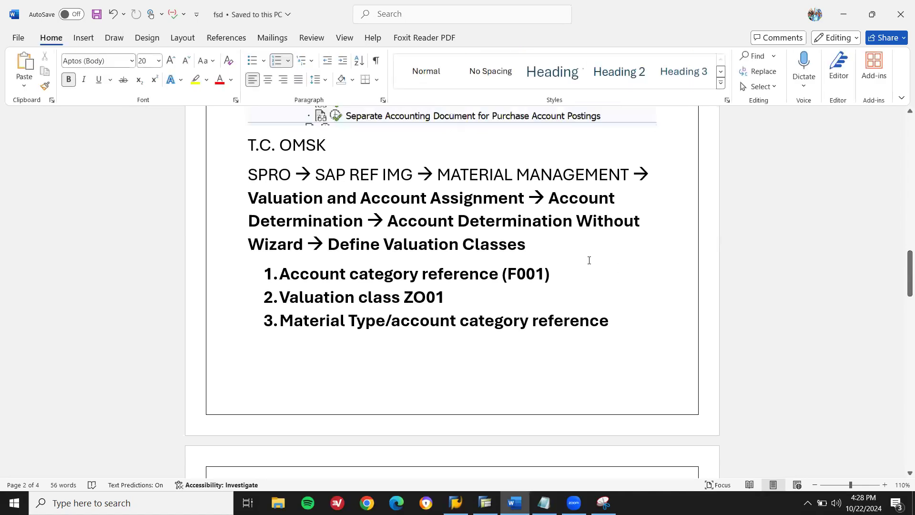
key("Return")
key("BackSpace")
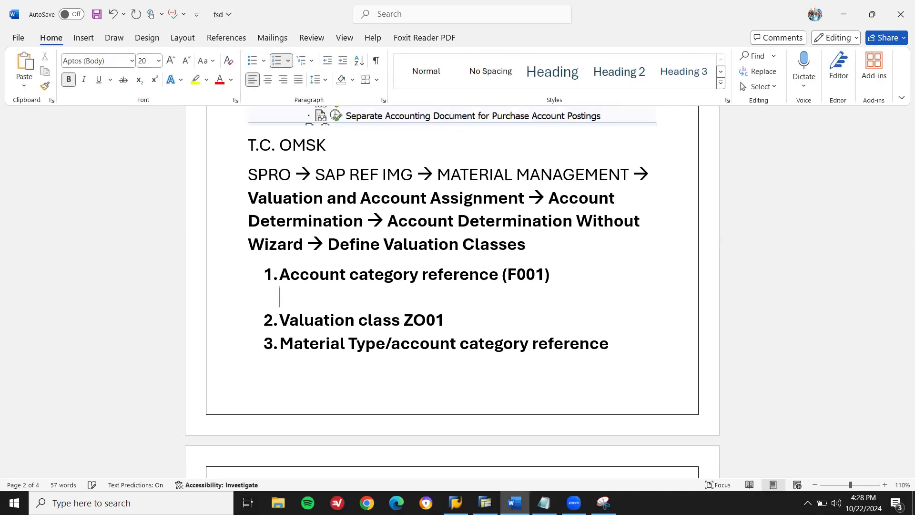
- Switch to SAP, open the account category reference overview under Define Valuation Classes, and select entry F001
key("alt+Tab")
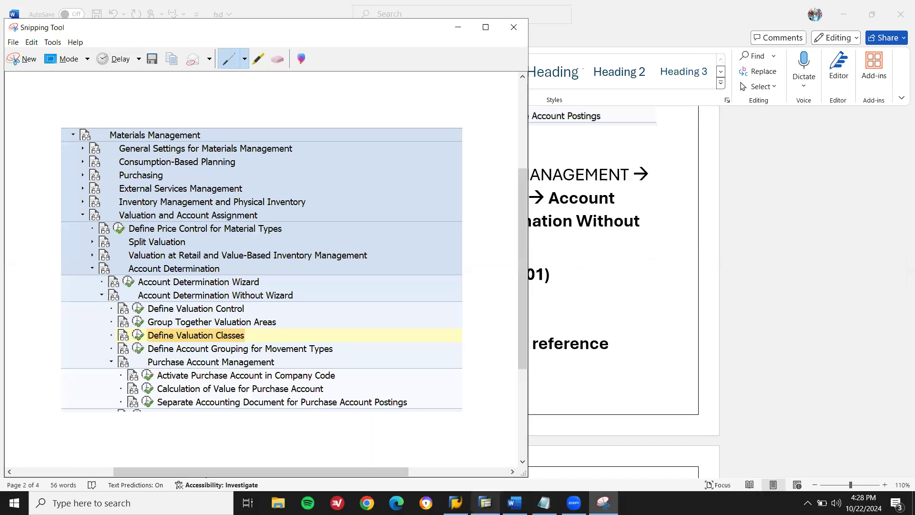
left_click(485, 503)
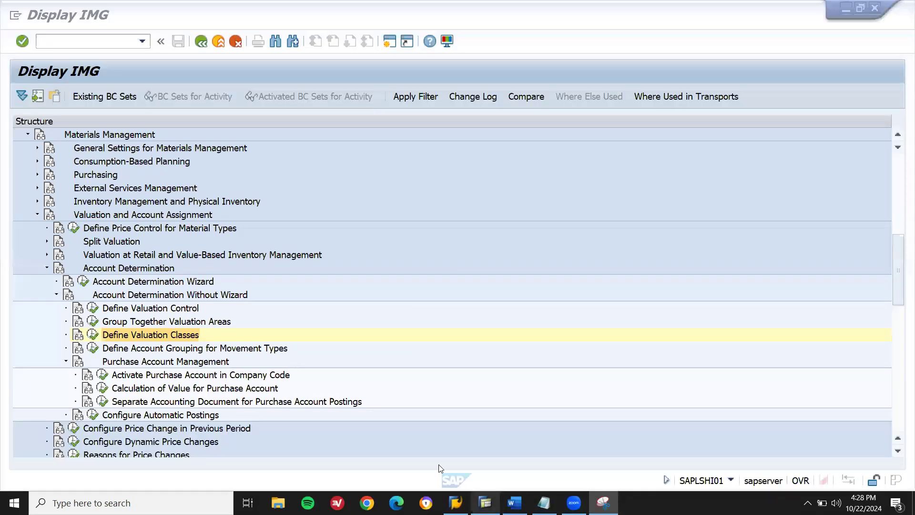
left_click(98, 336)
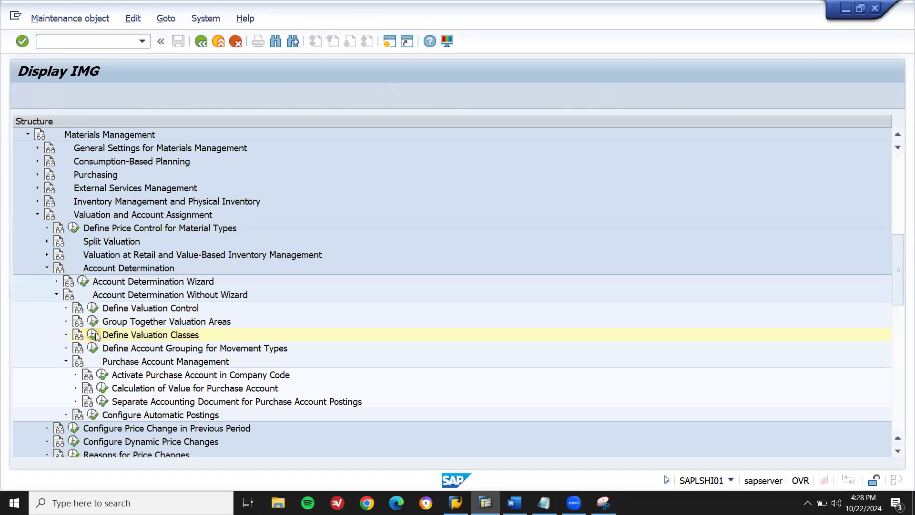
left_click(151, 150)
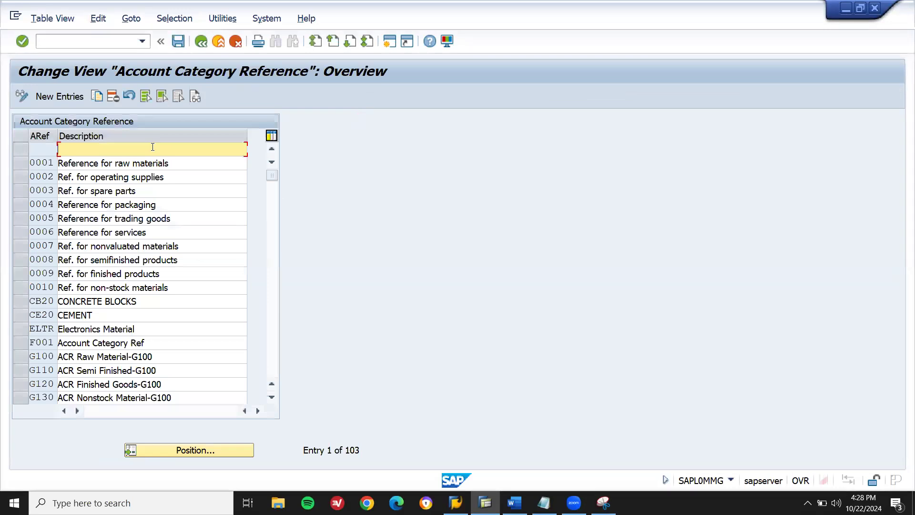
left_click(19, 345)
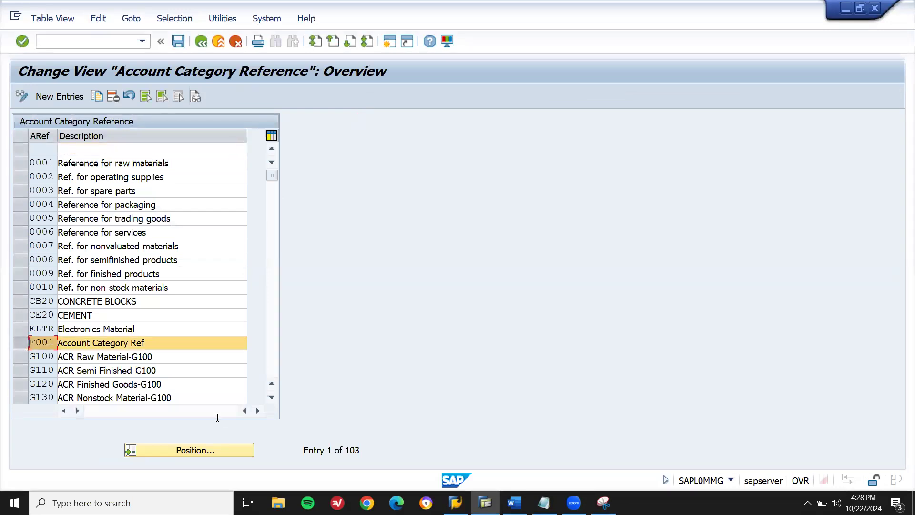
- Bring entry F001 to the head of the table and capture the view title and that row with Snipping Tool
left_click(272, 364)
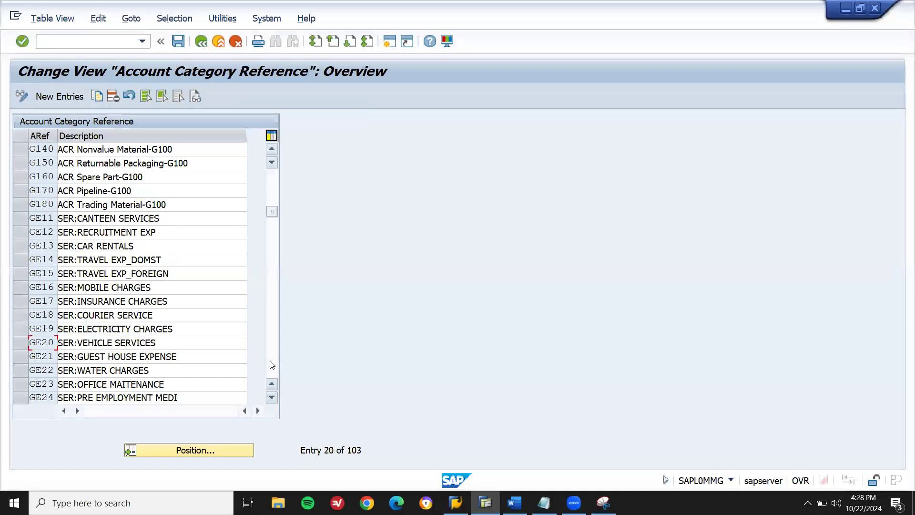
left_click(272, 186)
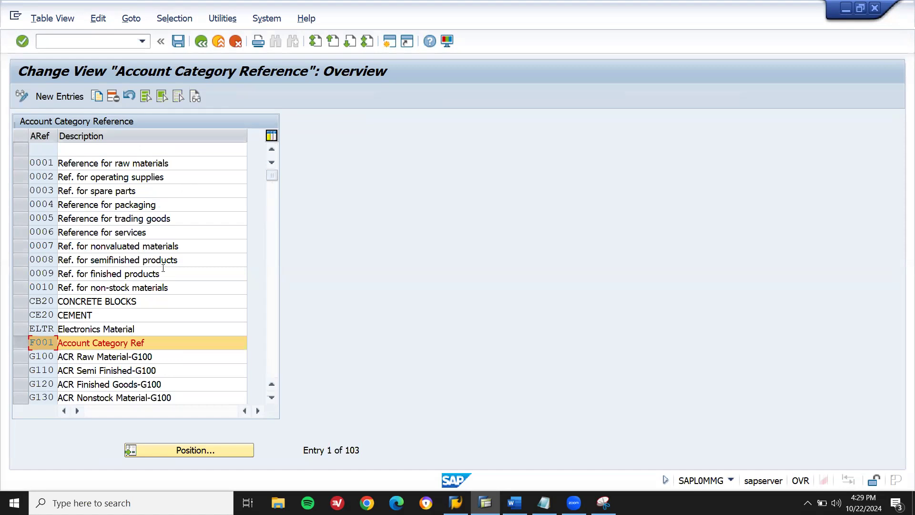
left_click(272, 398)
left_click(273, 398)
left_click(273, 397)
left_click(273, 398)
left_click(272, 398)
left_click(272, 398)
left_click(273, 397)
left_click(273, 398)
left_click(273, 398)
left_click(273, 398)
left_click(273, 398)
left_click(273, 398)
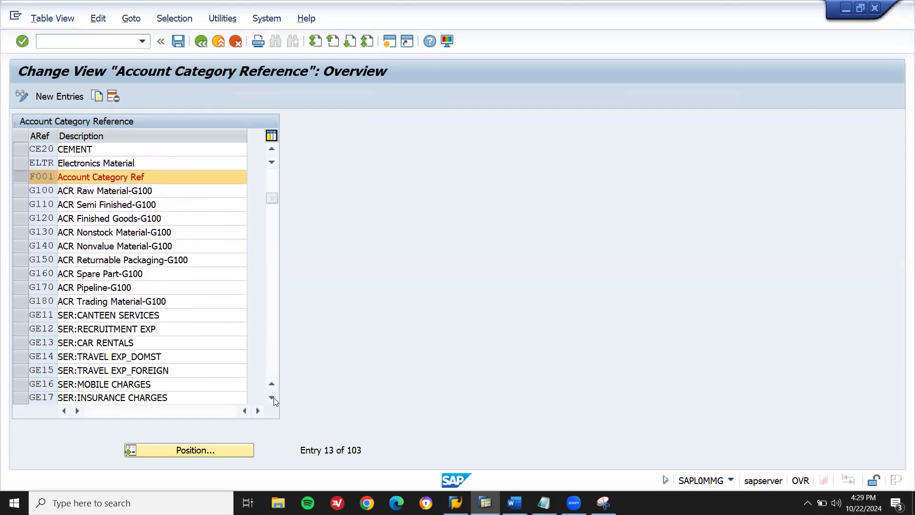
left_click(273, 398)
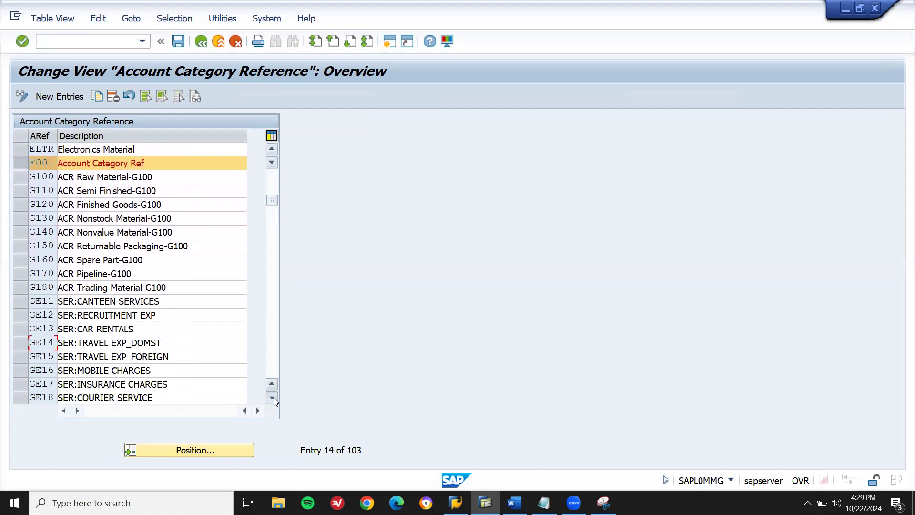
left_click(273, 397)
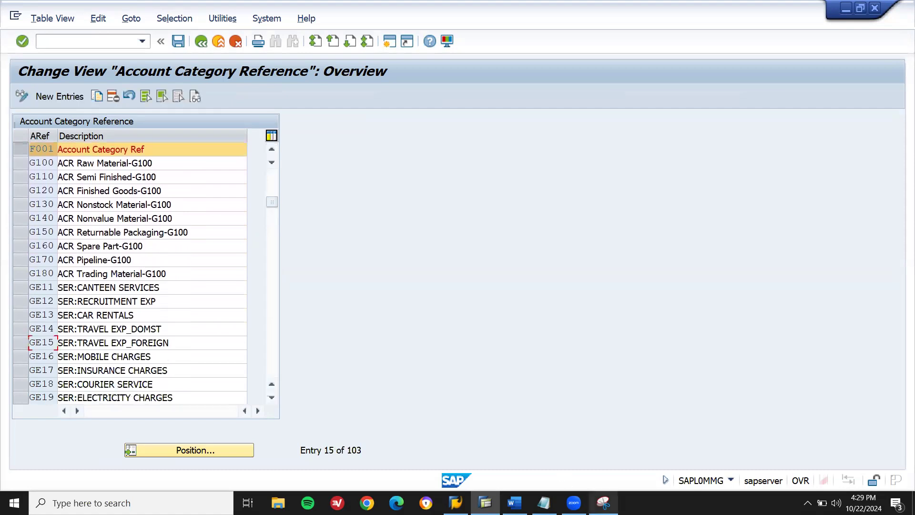
left_click(604, 503)
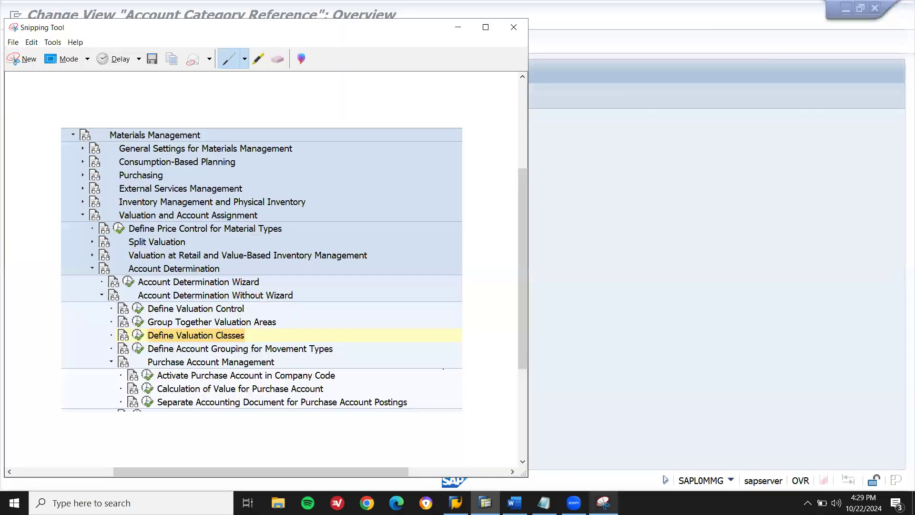
left_click(14, 60)
left_click_drag(4, 57, 397, 164)
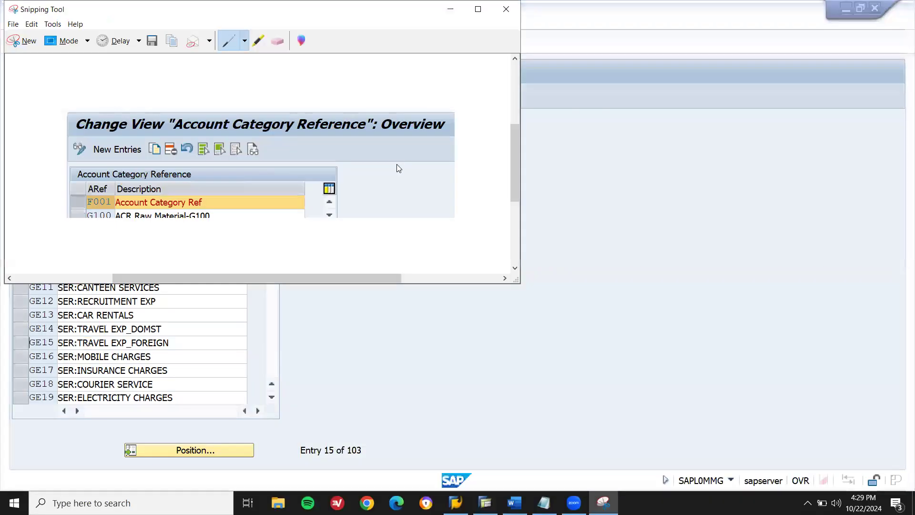
- Save the snip as a PNG named "account 1" in the data folder on the desktop
key("ctrl+s")
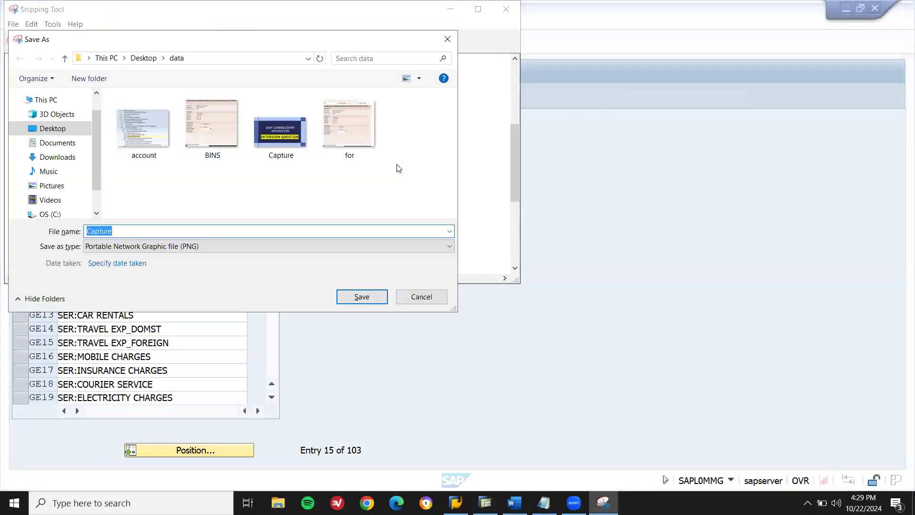
type("account 1")
key("Return")
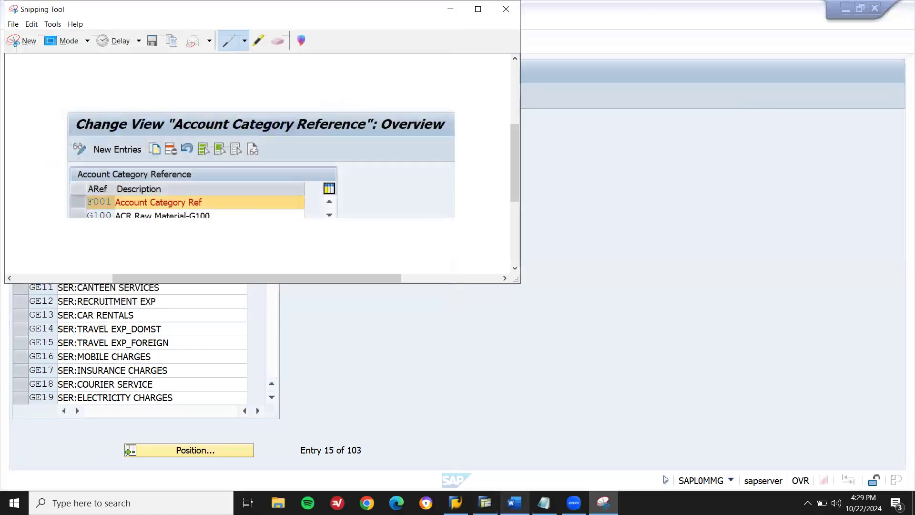
- In Word, try inserting the "account" picture on the blank line below the first list item, and delete it
left_click(514, 503)
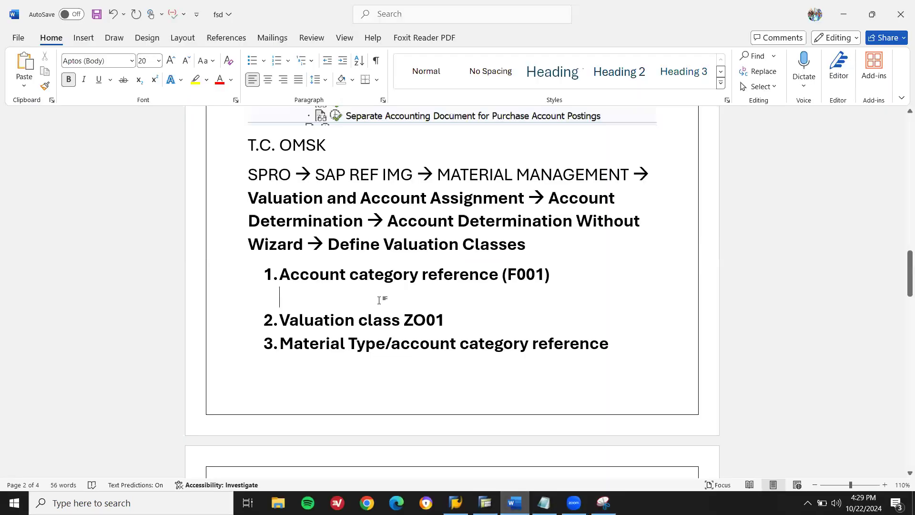
left_click(84, 37)
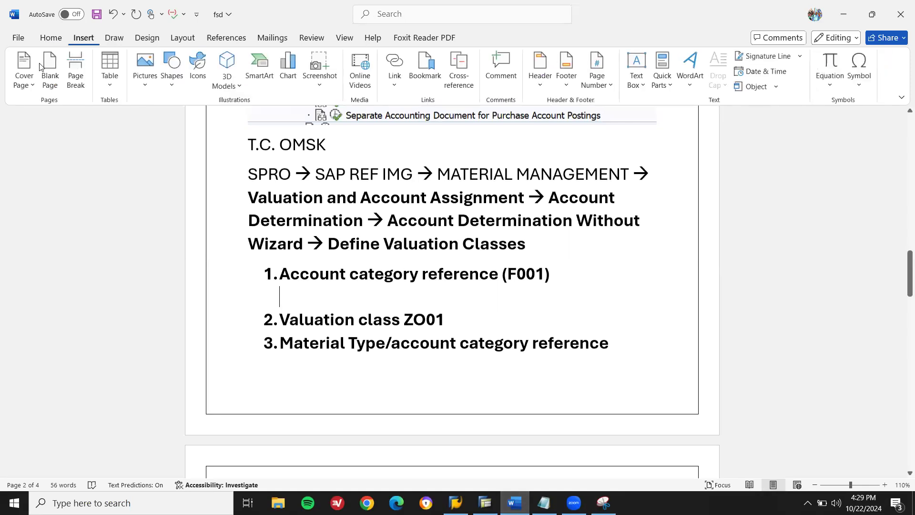
left_click(145, 73)
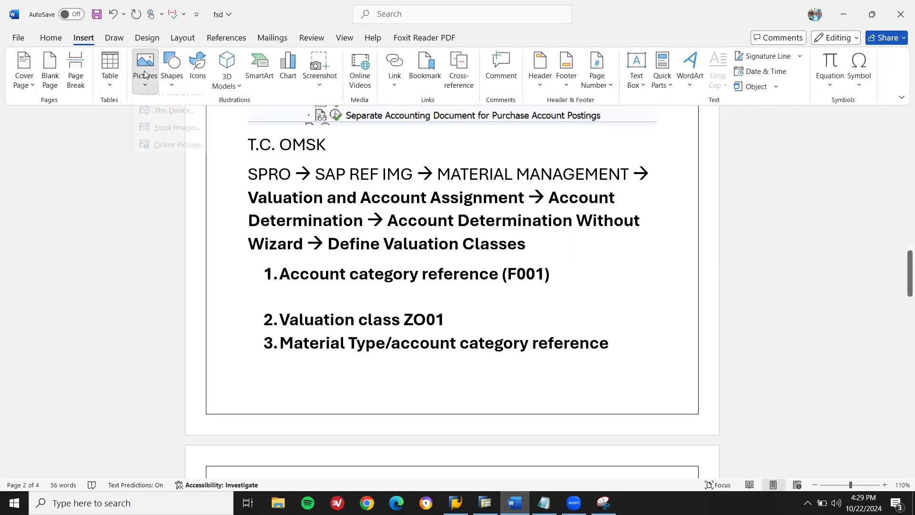
left_click(174, 123)
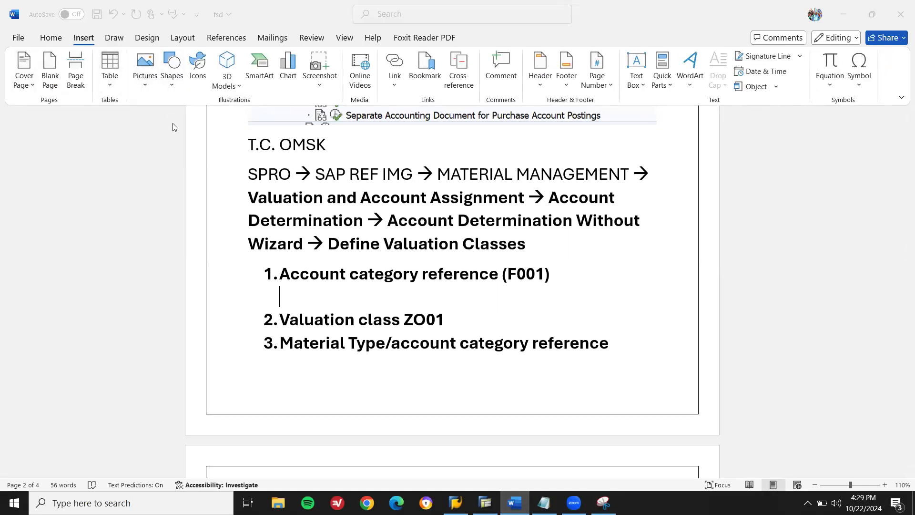
double_click(207, 110)
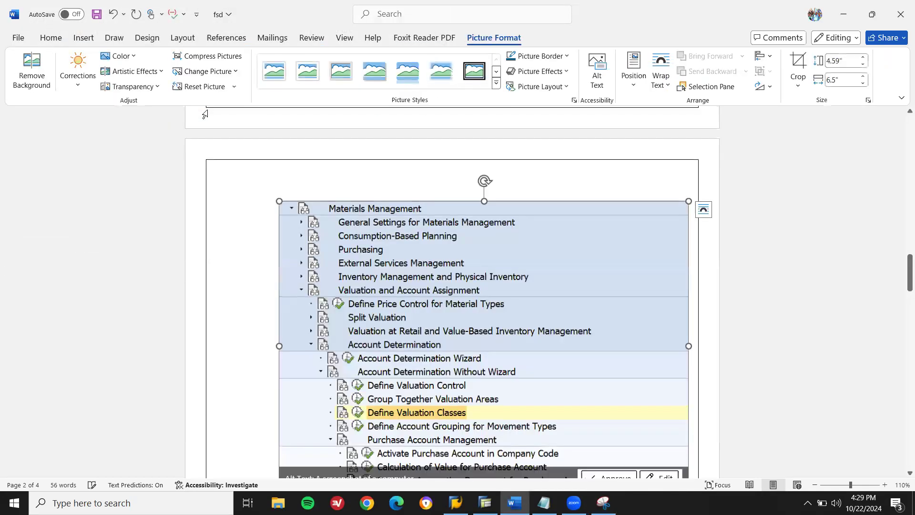
key("Delete")
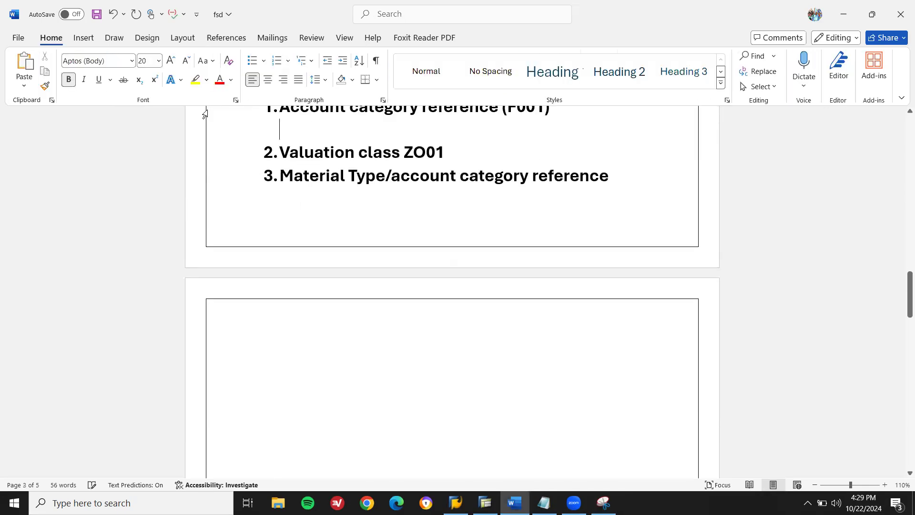
- Insert the "account 1" picture on the blank line below "Account category reference (F001)"
left_click(82, 37)
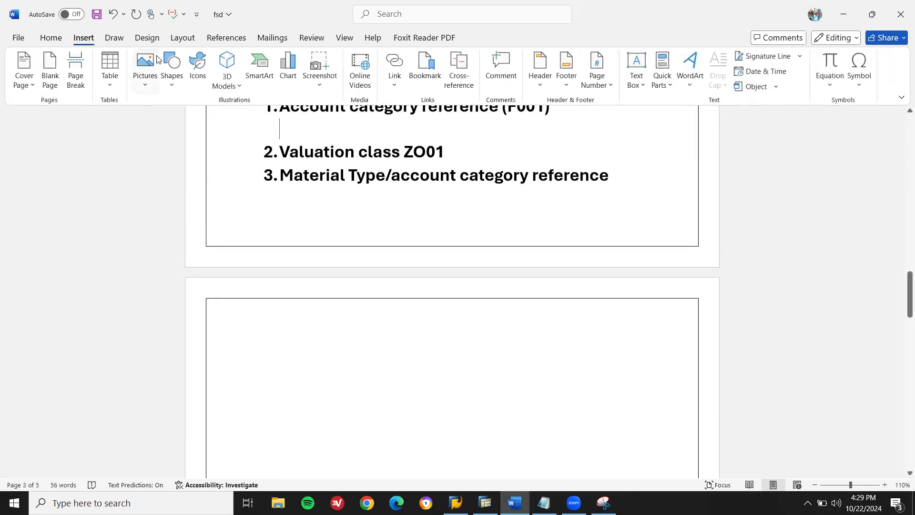
left_click(146, 71)
left_click(171, 123)
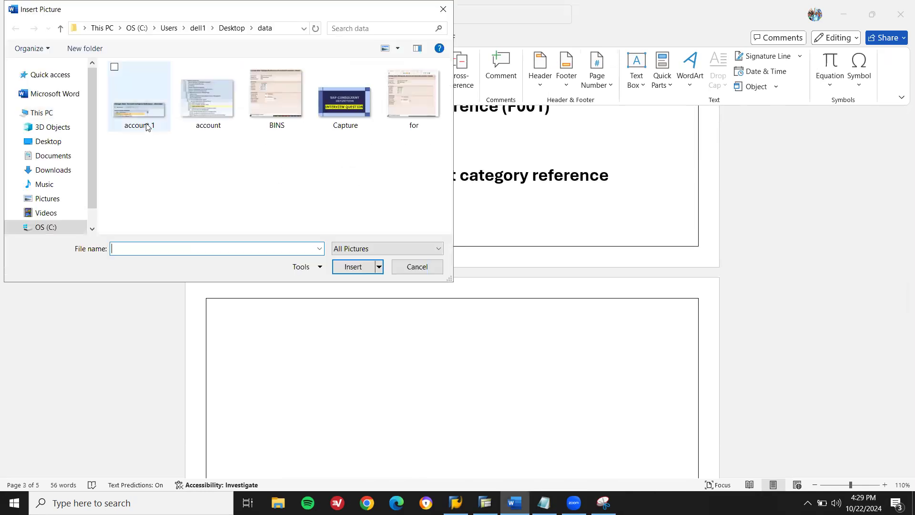
double_click(146, 125)
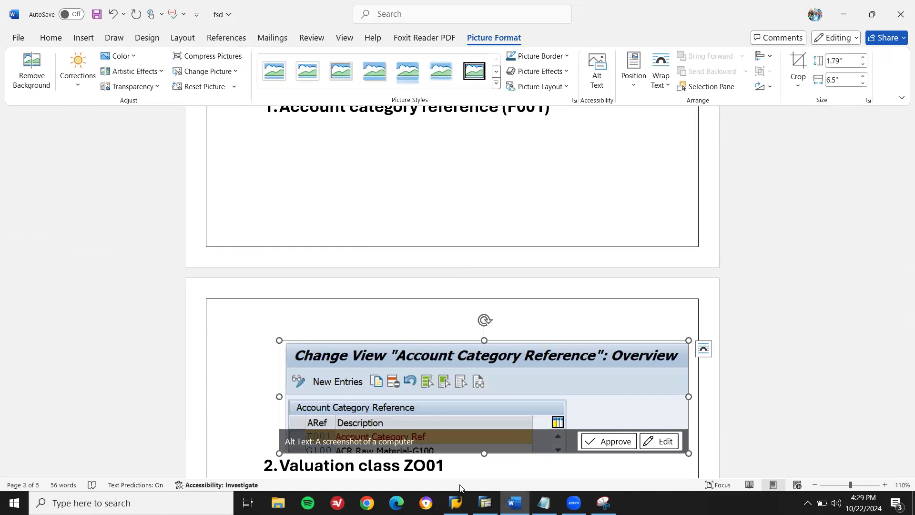
- Return to SAP, open the Valuation Classes overview, position the table at "z", and select valuation class ZO01
key("alt+Tab")
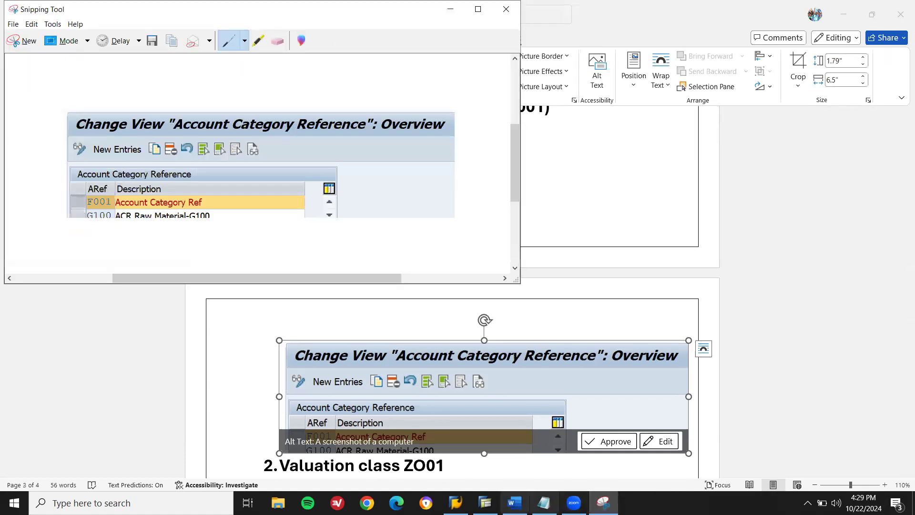
mouse_move(515, 503)
left_click(486, 503)
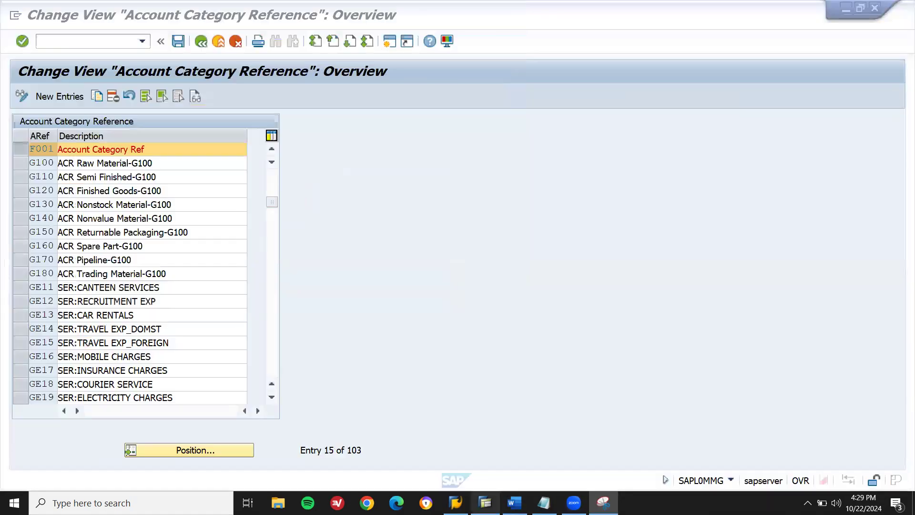
key("F3")
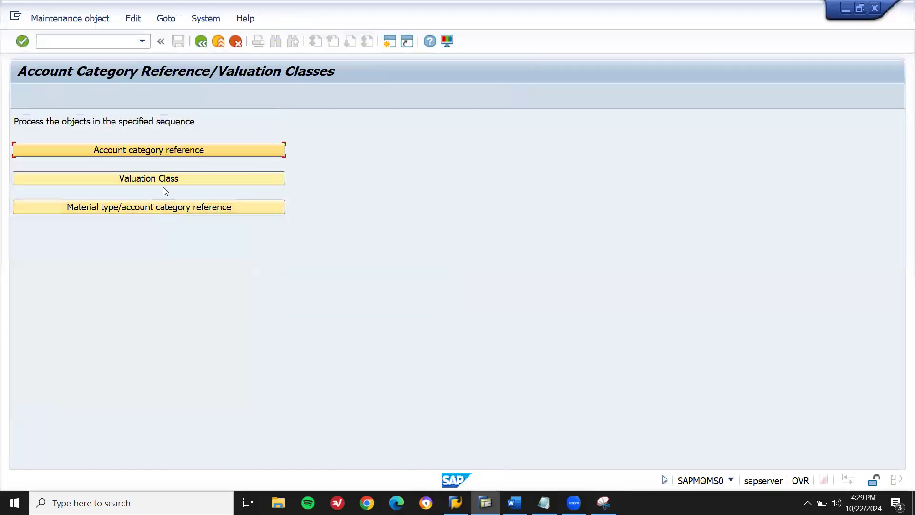
left_click(173, 179)
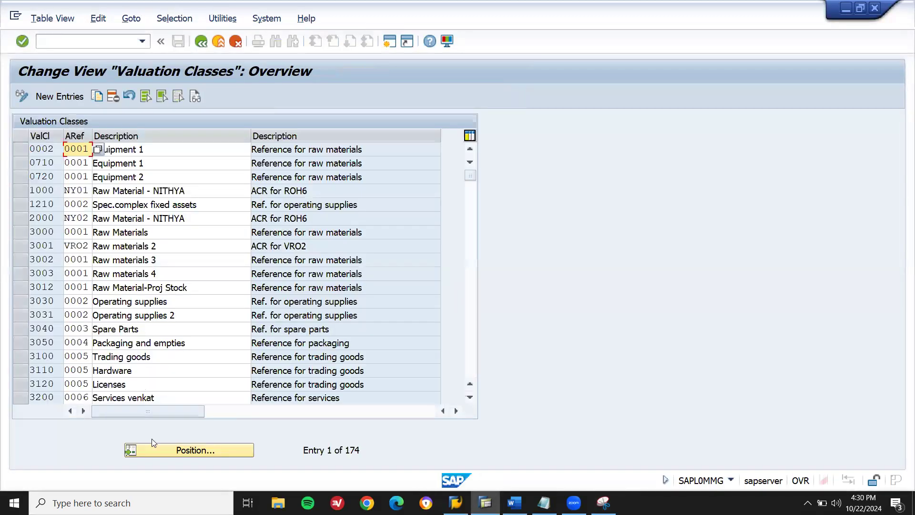
left_click(167, 448)
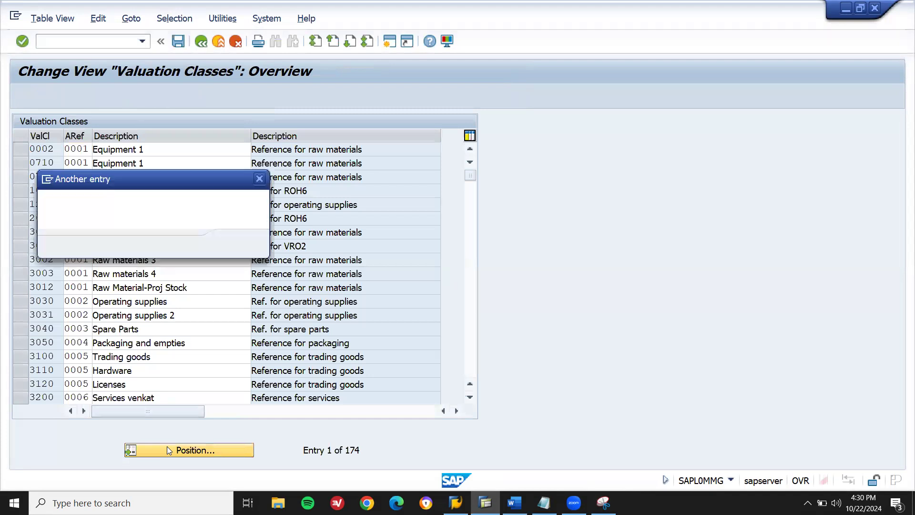
type("z")
key("Return")
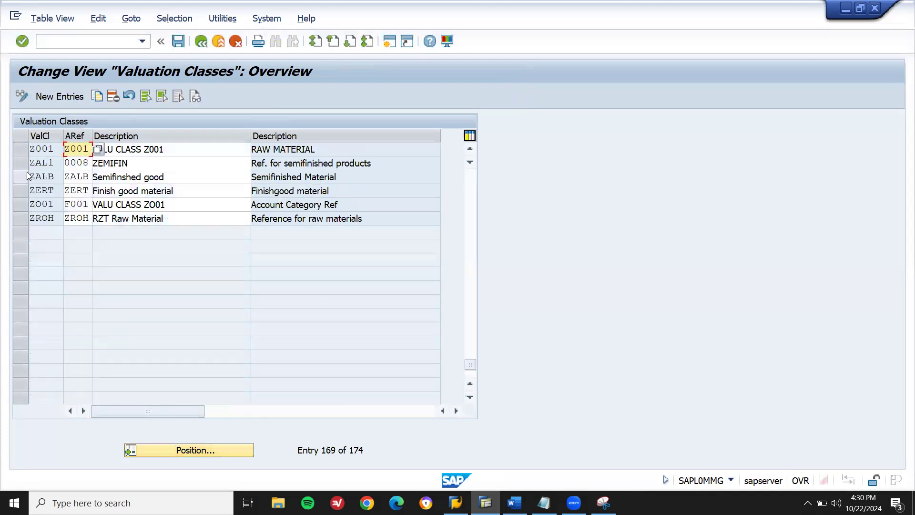
left_click(20, 205)
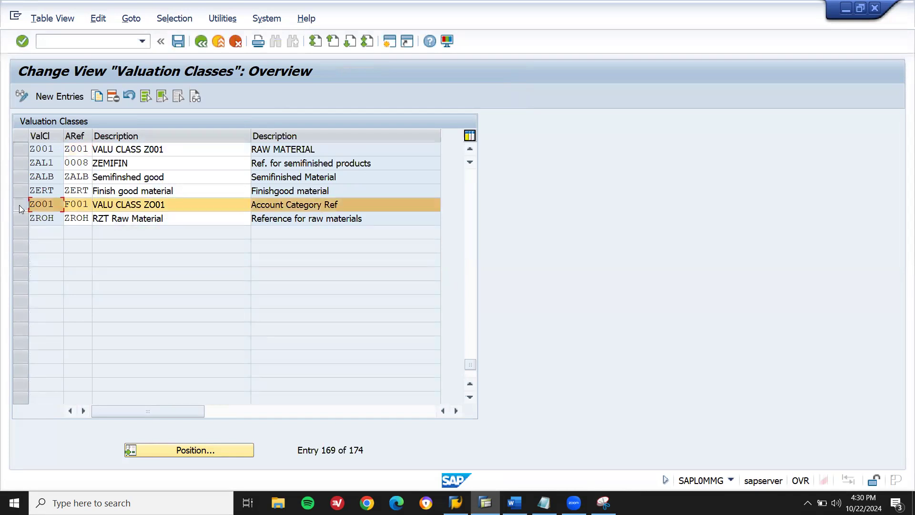
- Capture the Valuation Classes overview from its title through the ZROH row with Snipping Tool
left_click(603, 503)
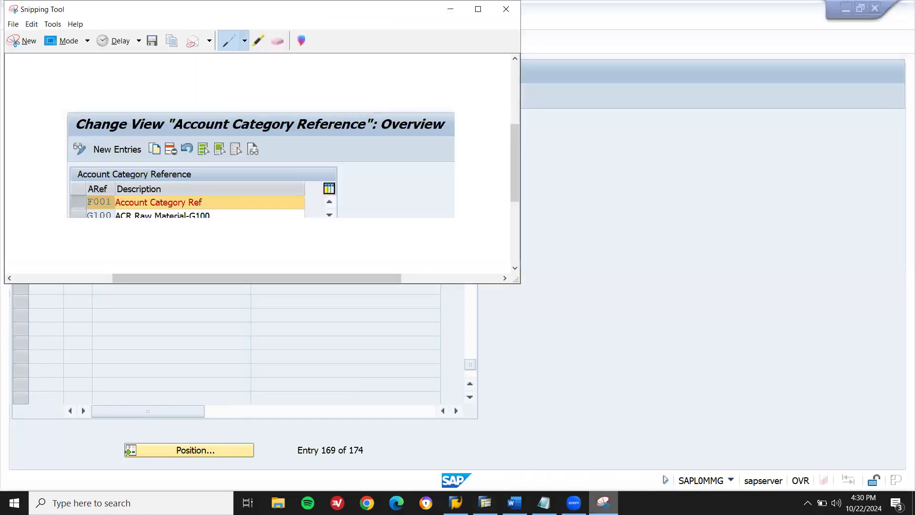
left_click(15, 41)
left_click_drag(9, 60, 444, 228)
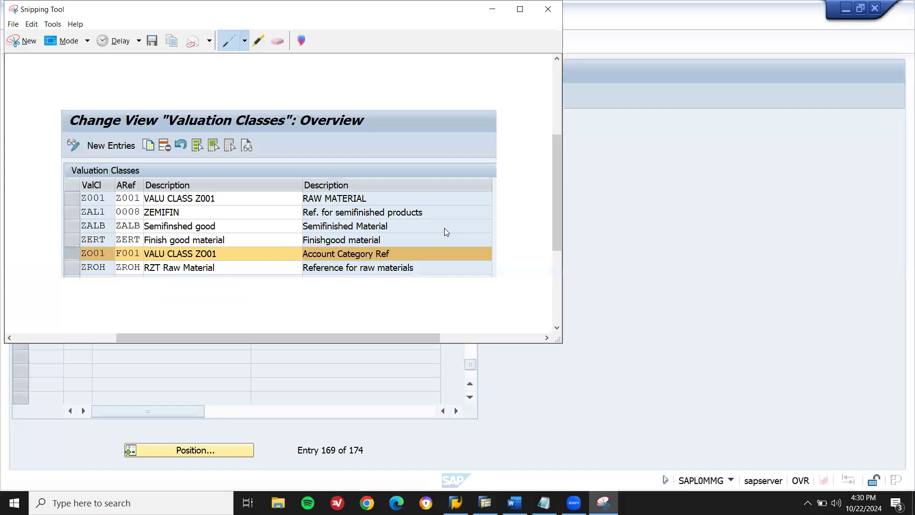
- Save the Valuation Classes capture as a PNG named "account 2" in the data folder
key("ctrl+s")
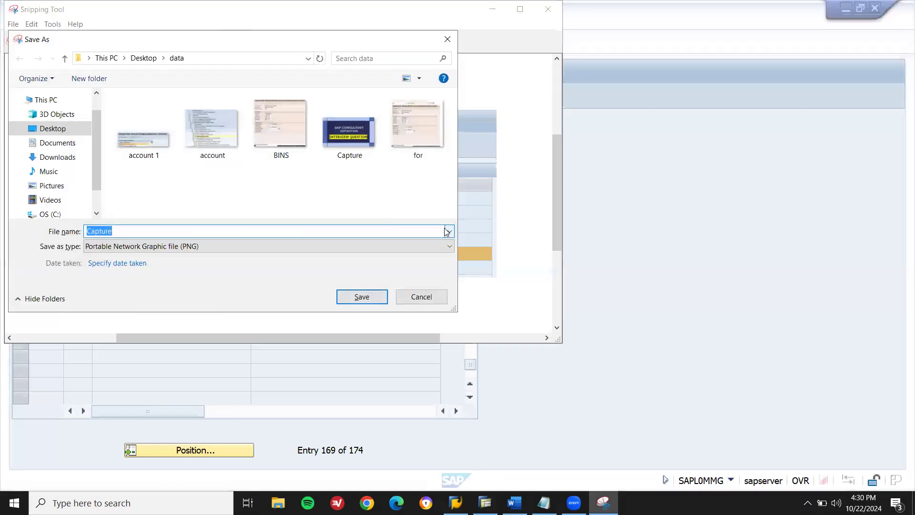
type("account 3")
key("Return")
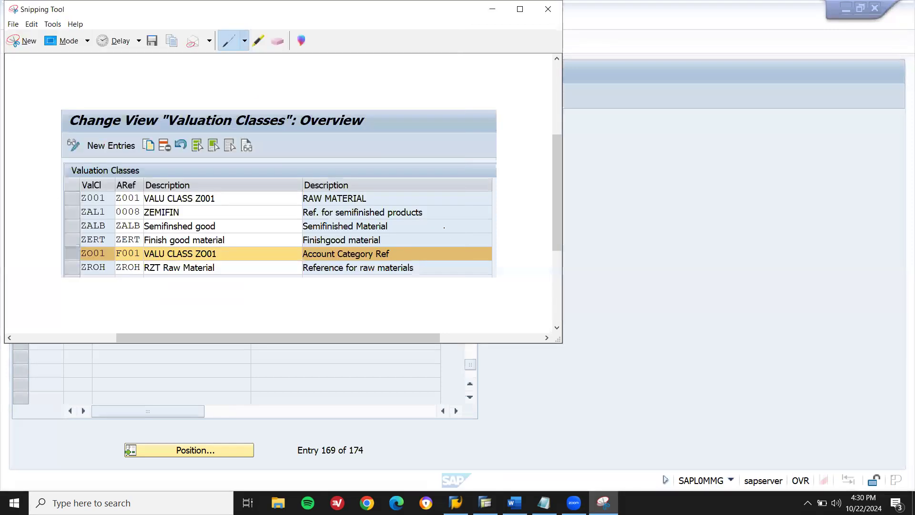
mouse_move(545, 504)
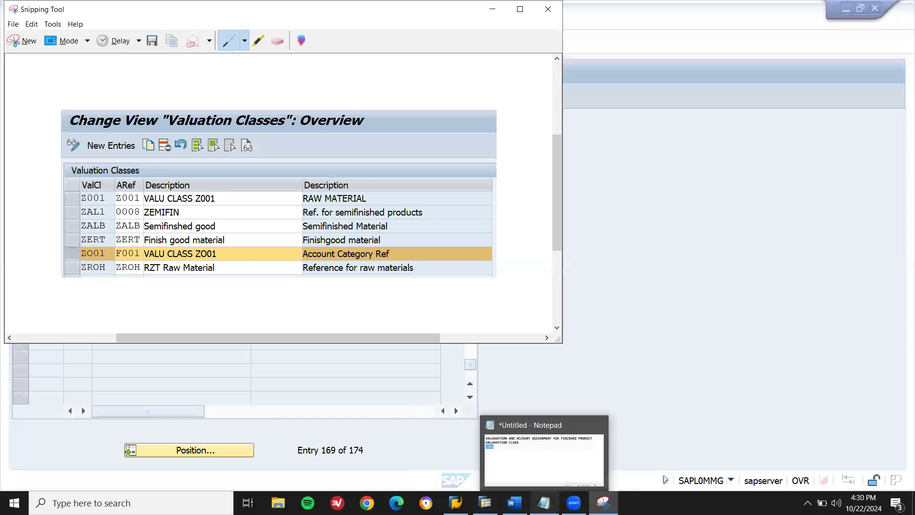
- Switch to Word and insert the "account 2" picture on a new unnumbered line below "Valuation class ZO01"
left_click(515, 503)
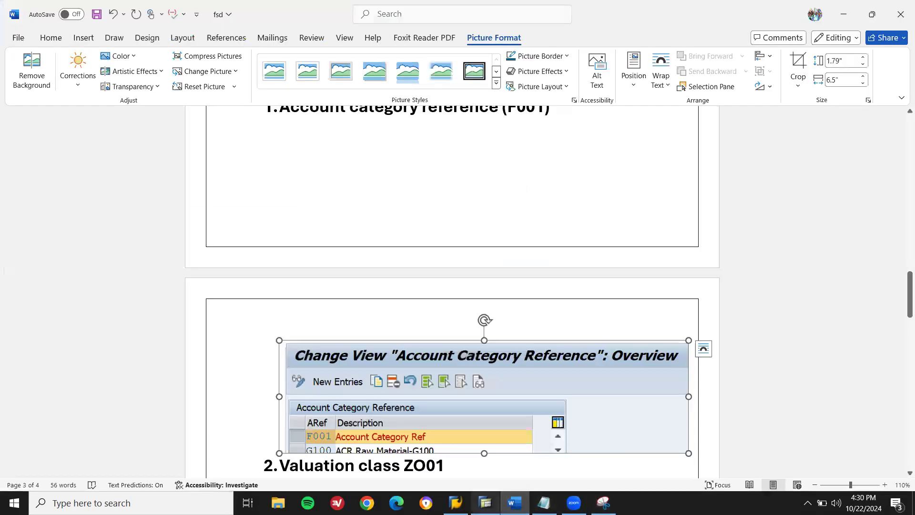
left_click(470, 466)
key("Return")
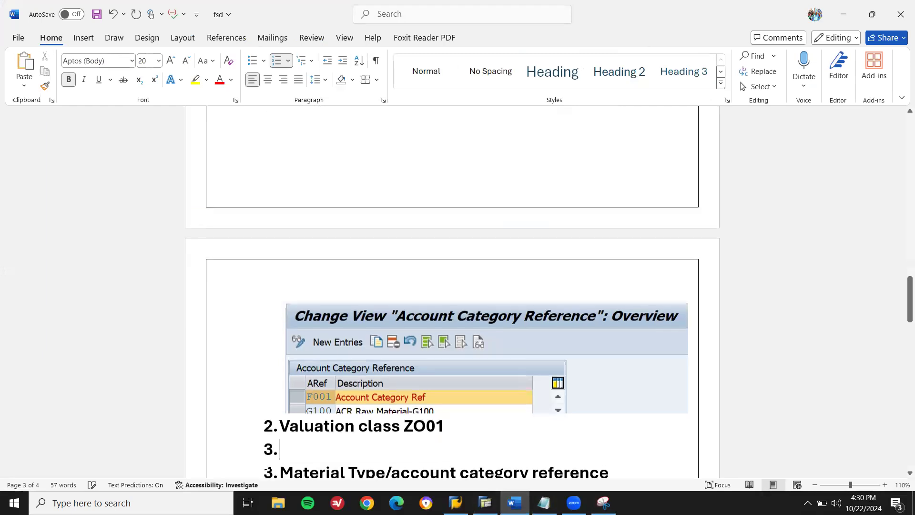
key("BackSpace")
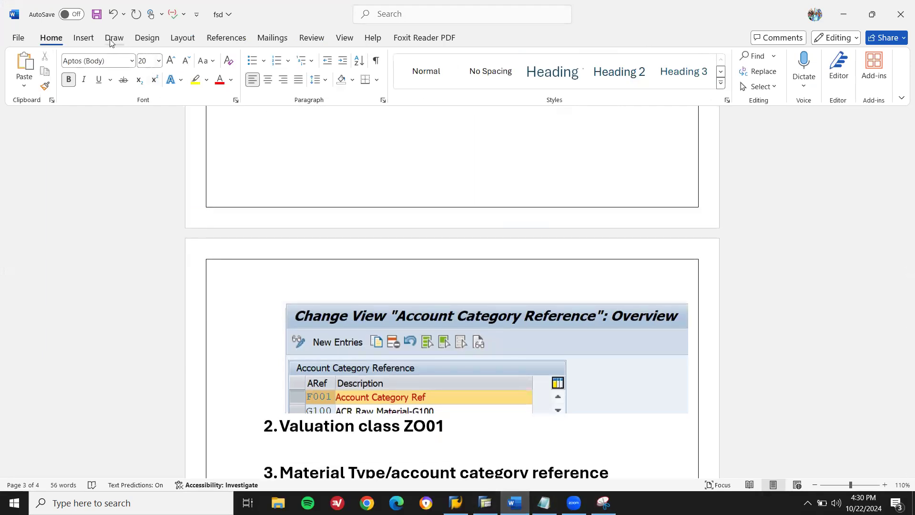
left_click(84, 38)
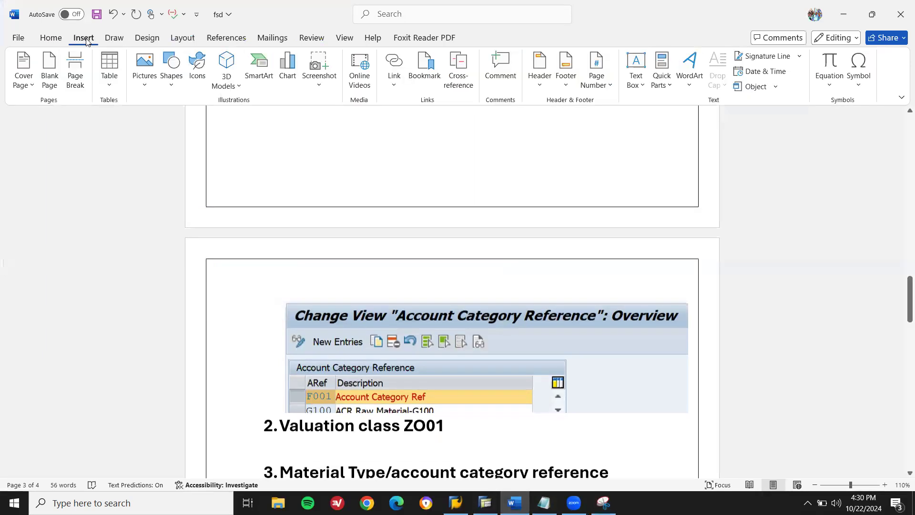
left_click(145, 67)
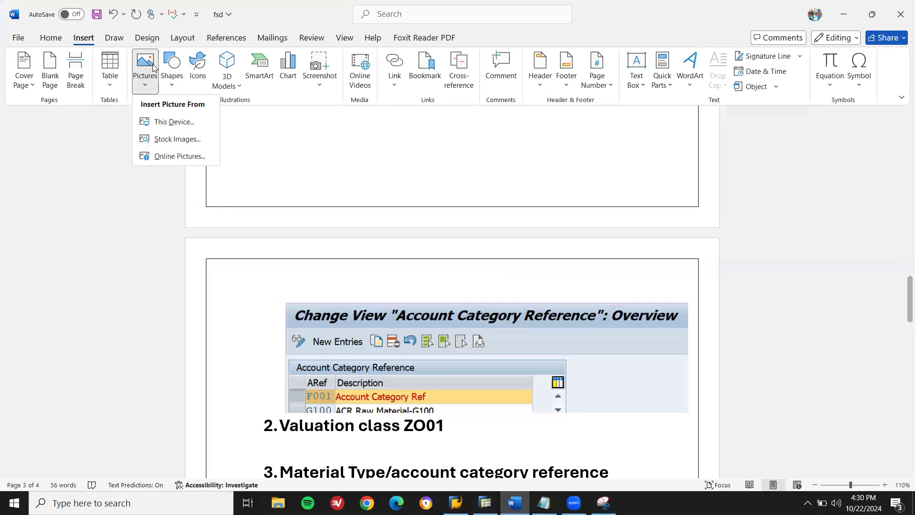
left_click(173, 123)
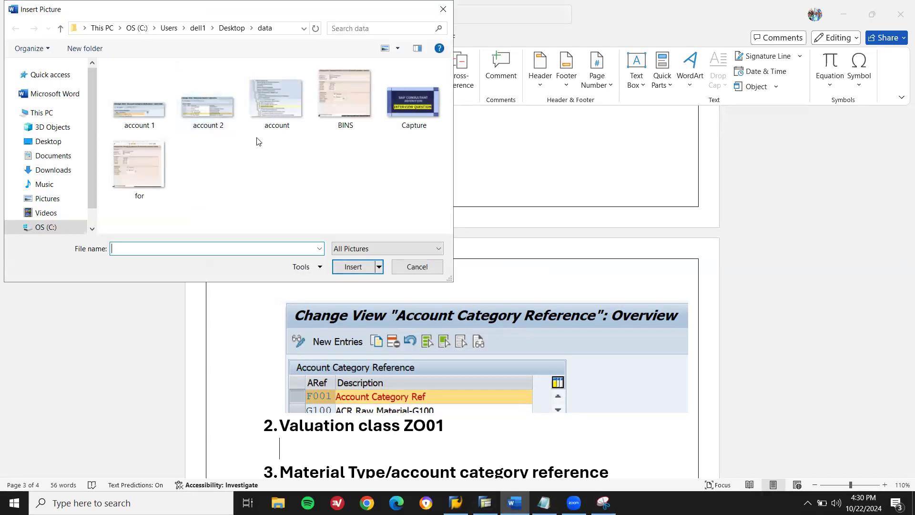
double_click(210, 124)
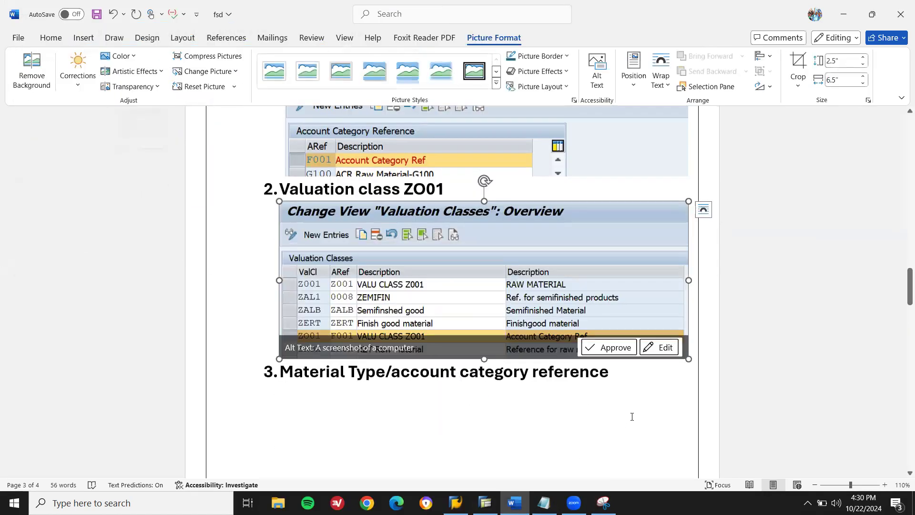
- Add a blank unnumbered line below the list item "Material Type/account category reference"
left_click(621, 374)
key("Return")
key("BackSpace")
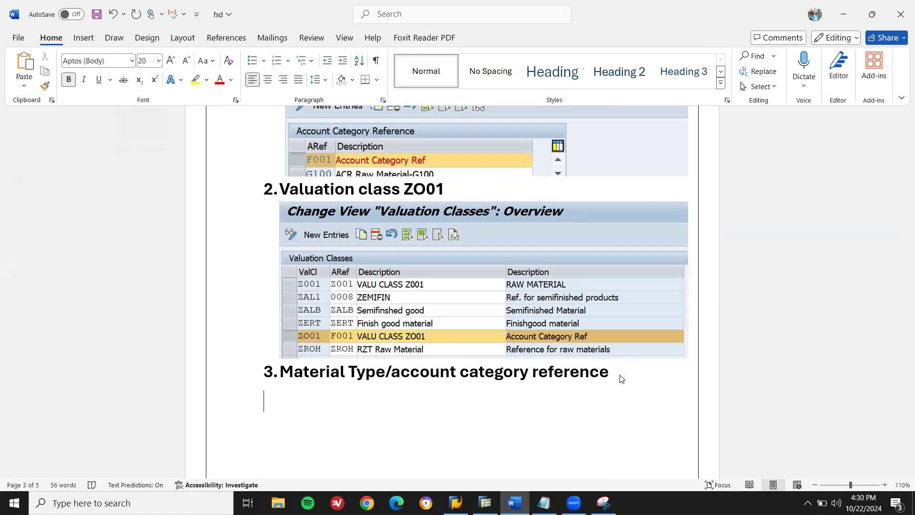
- Return to SAP, leave the Valuation Classes overview discarding changes, and open the Material type/account category reference overview
key("alt+Tab")
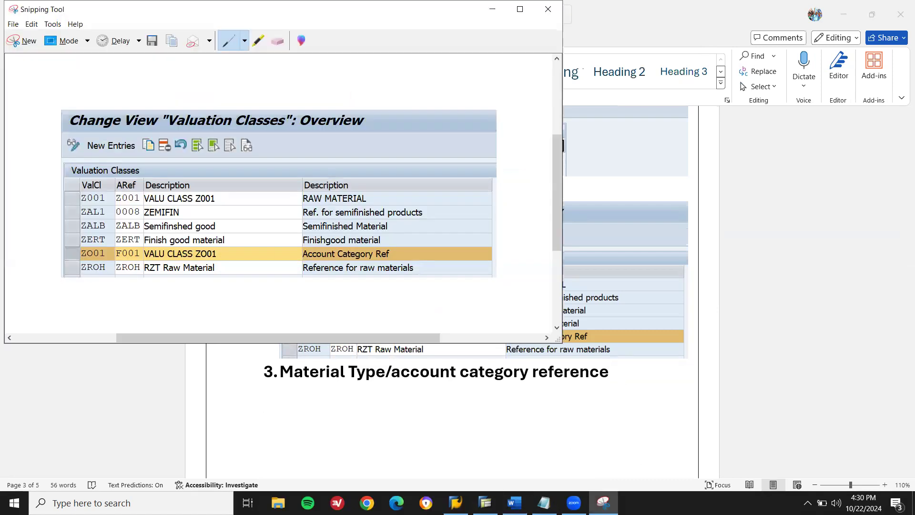
left_click(485, 503)
key("F12")
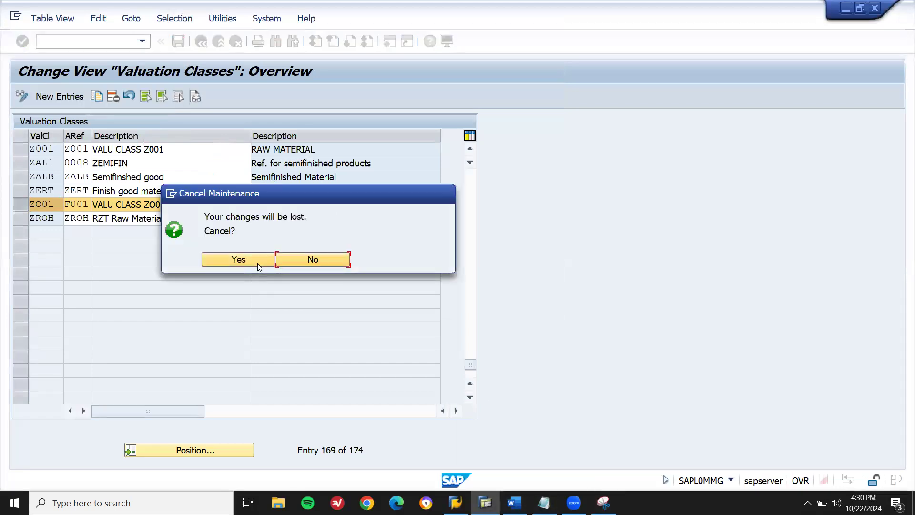
left_click(258, 263)
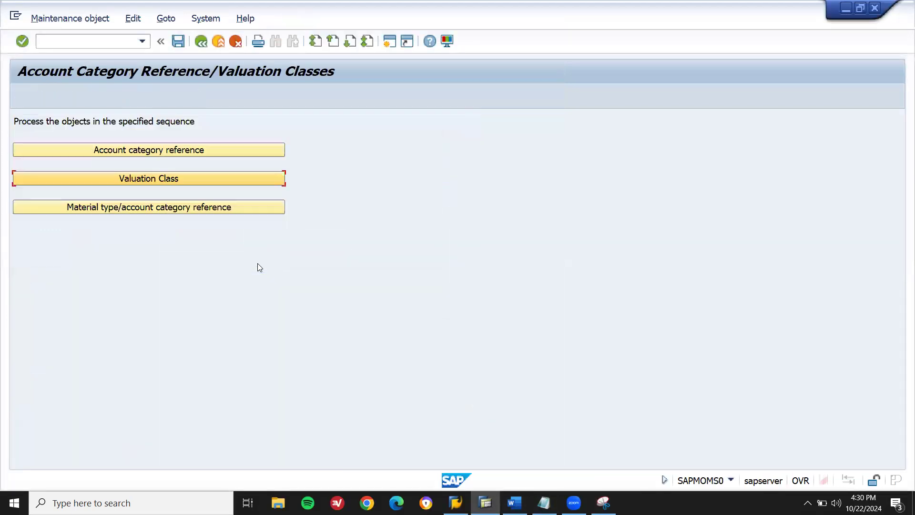
left_click(177, 213)
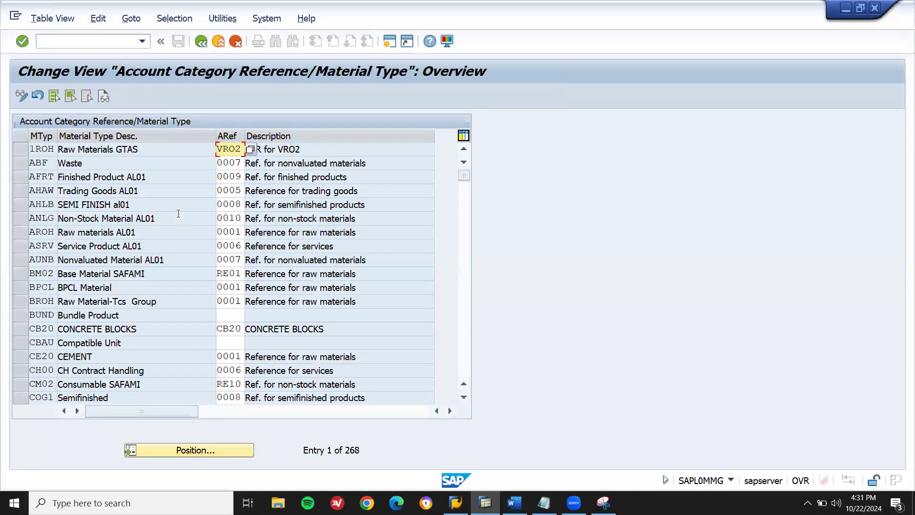
- Position the table at material type ZFR1 and select its row
left_click(182, 452)
type("ZFR1")
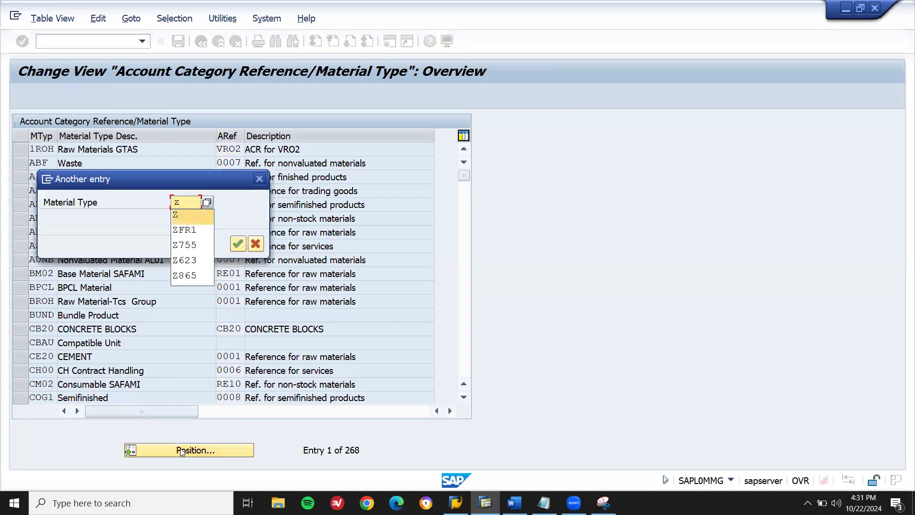
key("Return")
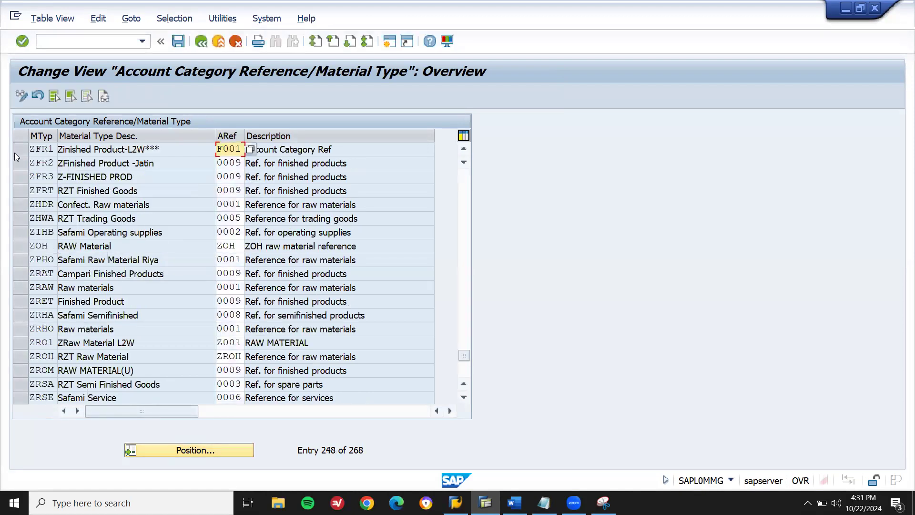
left_click(20, 148)
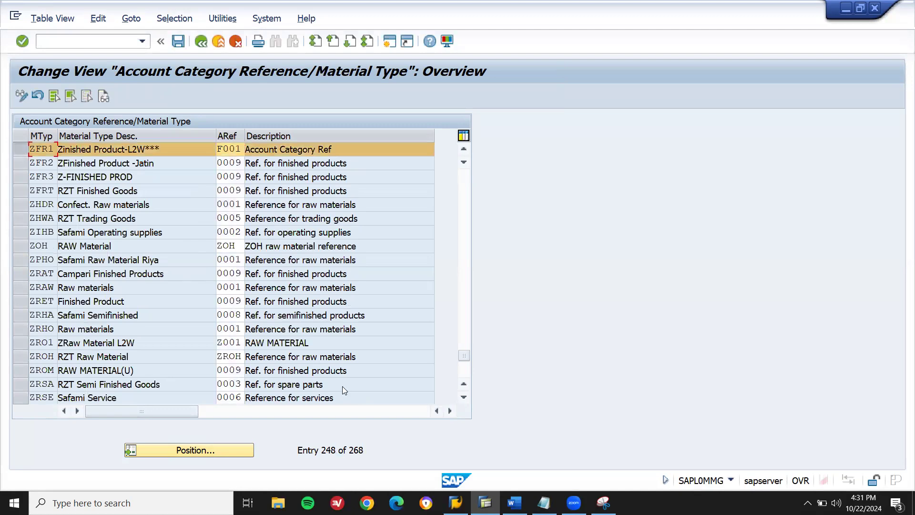
- Capture the Account Category Reference/Material Type overview from its title through the ZFR1 row with Snipping Tool
left_click(610, 496)
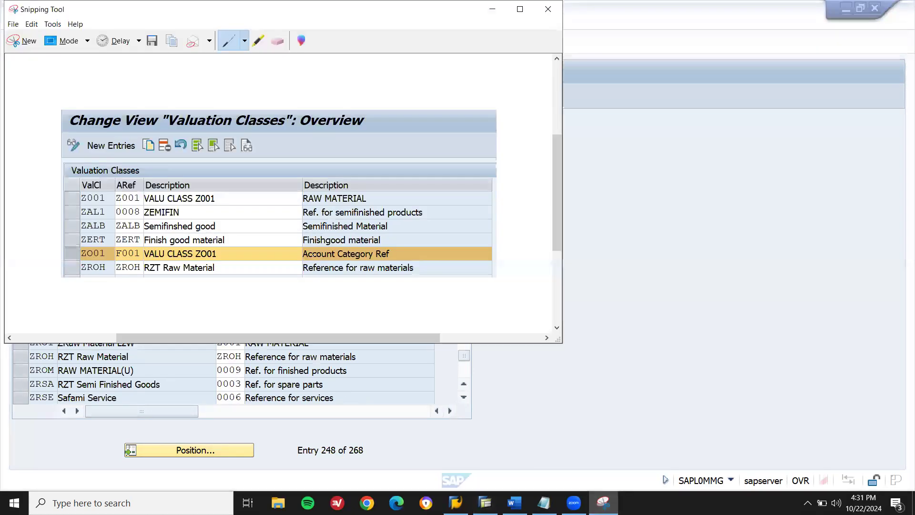
left_click(24, 40)
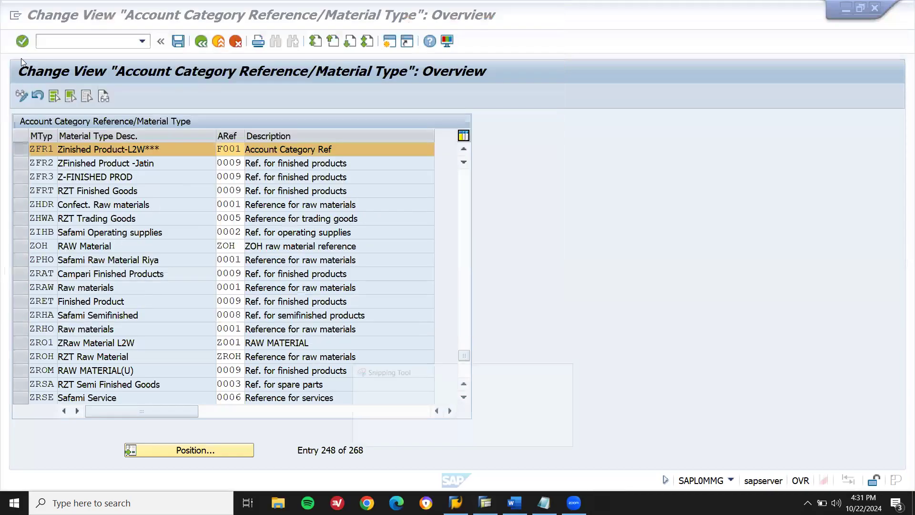
left_click_drag(7, 52, 490, 159)
- Save the material type capture as a PNG named "account 3" in the data folder, without replacing "account 1"
key("ctrl+s")
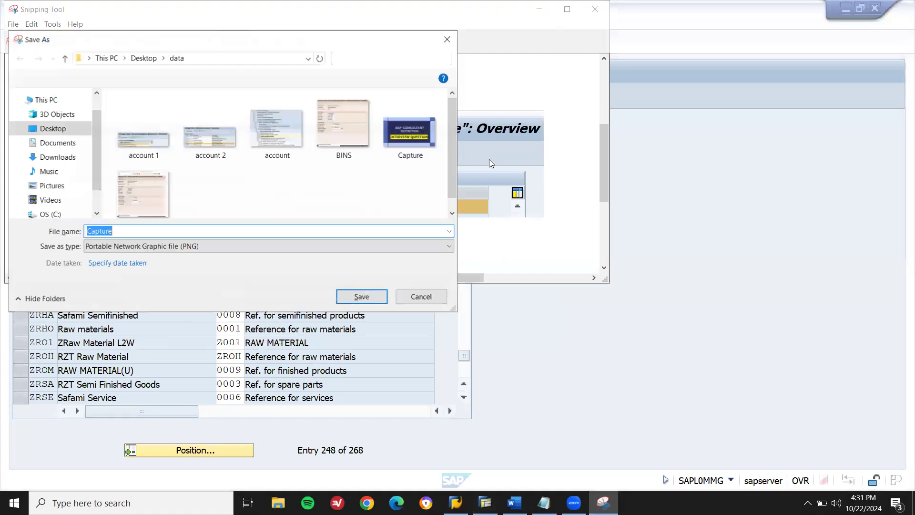
type("a")
key("Down")
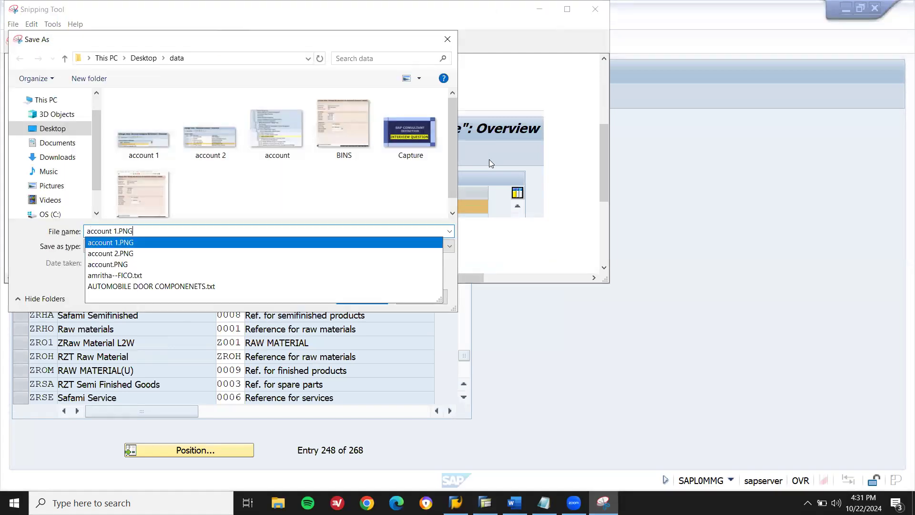
key("Return")
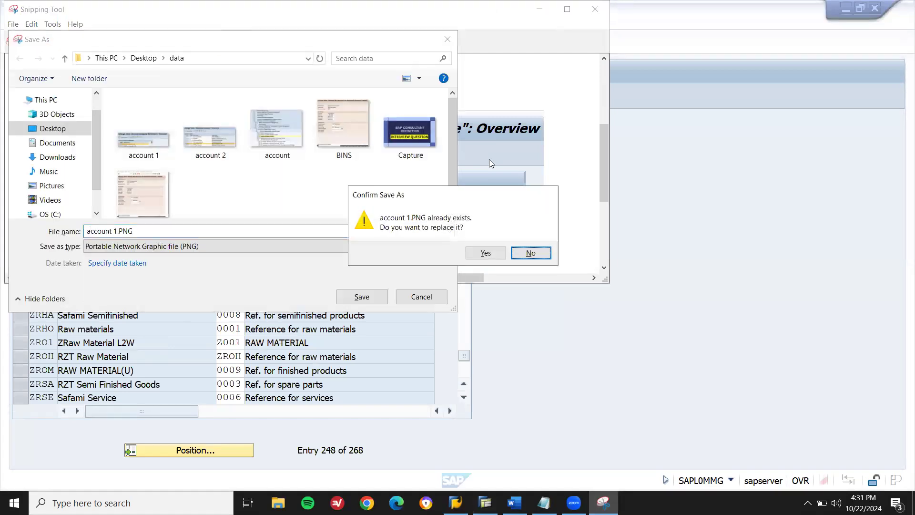
left_click(537, 253)
left_click(114, 232)
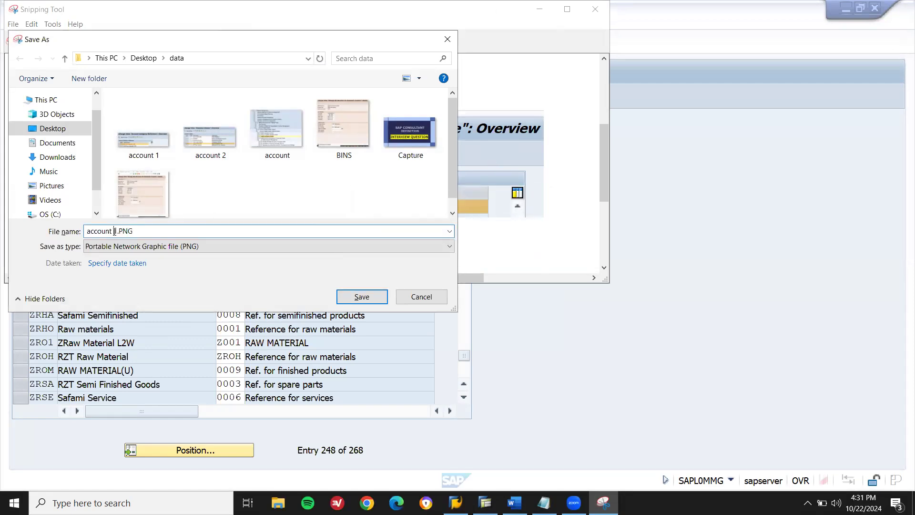
type("3")
key("Return")
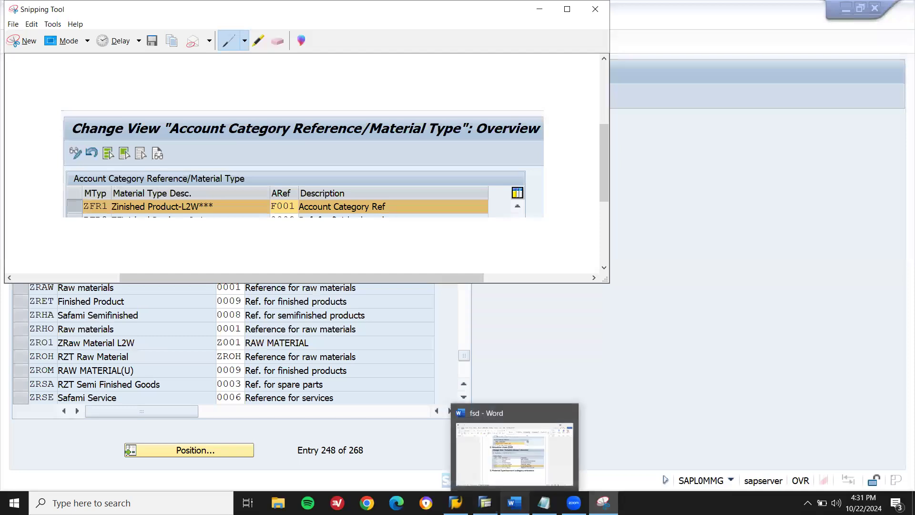
- Switch to Word, insert the "account 3" picture below "Material Type/account category reference", and save the document
left_click(515, 503)
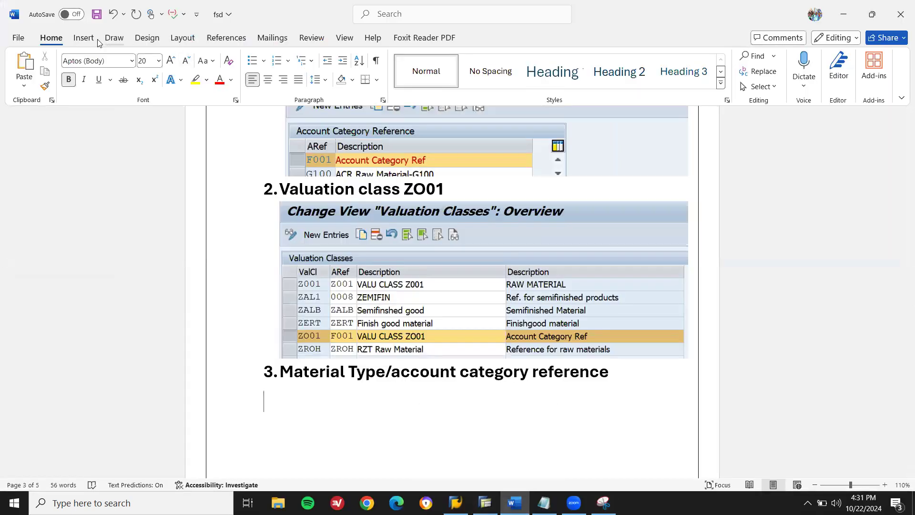
left_click(83, 38)
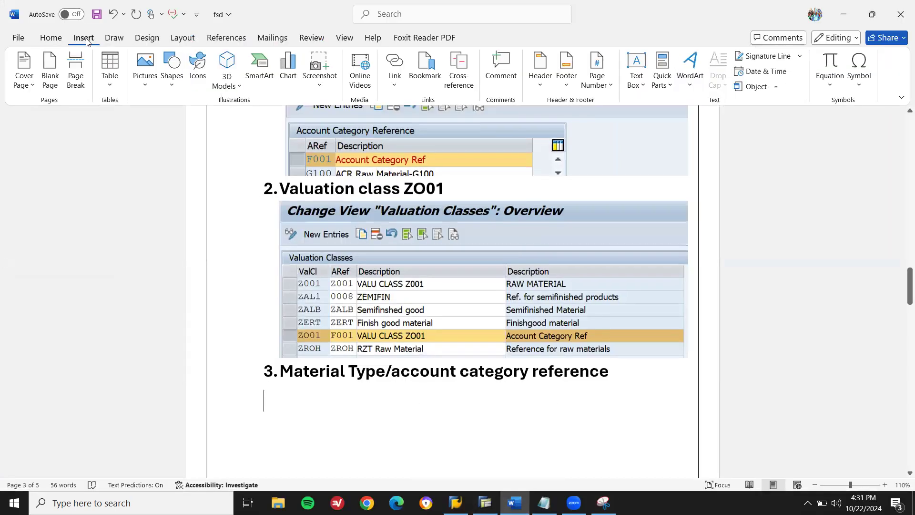
left_click(144, 74)
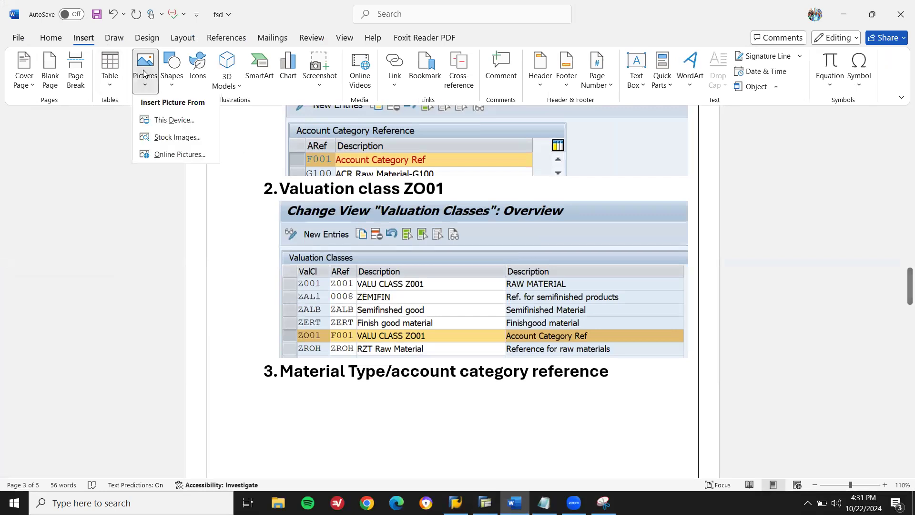
left_click(180, 123)
double_click(287, 114)
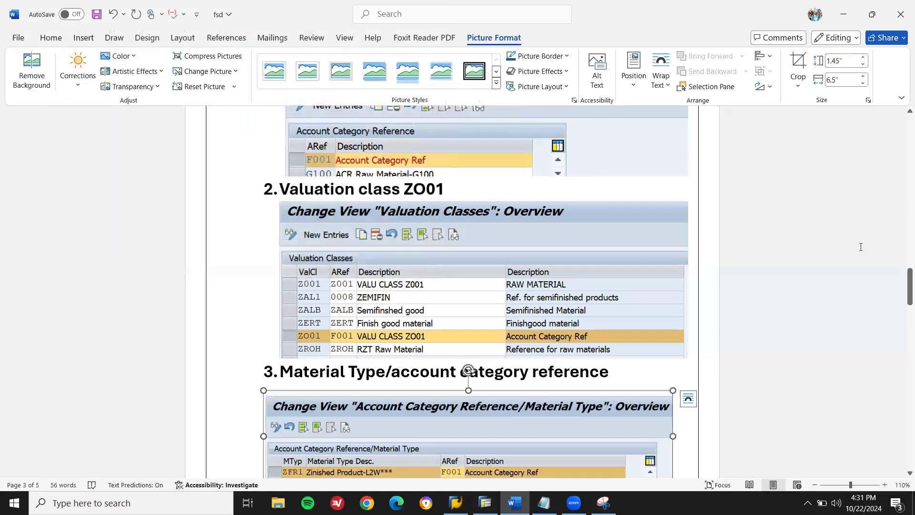
key("ctrl+s")
- Add a blank line between the "Define Valuation Classes" path and the list item "Account category reference (F001)"
scroll(903, 263, "up", 5)
scroll(903, 263, "up", 5)
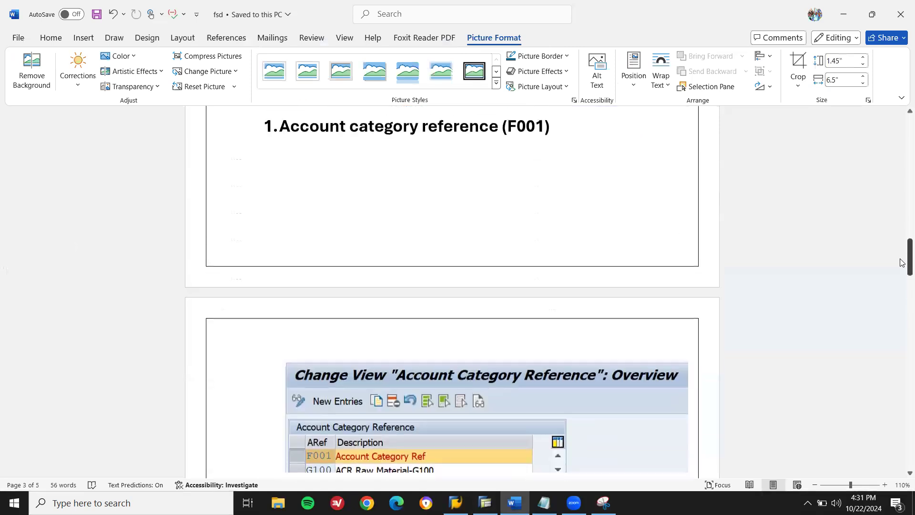
scroll(649, 239, "up", 12)
scroll(648, 241, "up", 2)
scroll(648, 240, "down", 15)
left_click(648, 240)
scroll(648, 239, "up", 2)
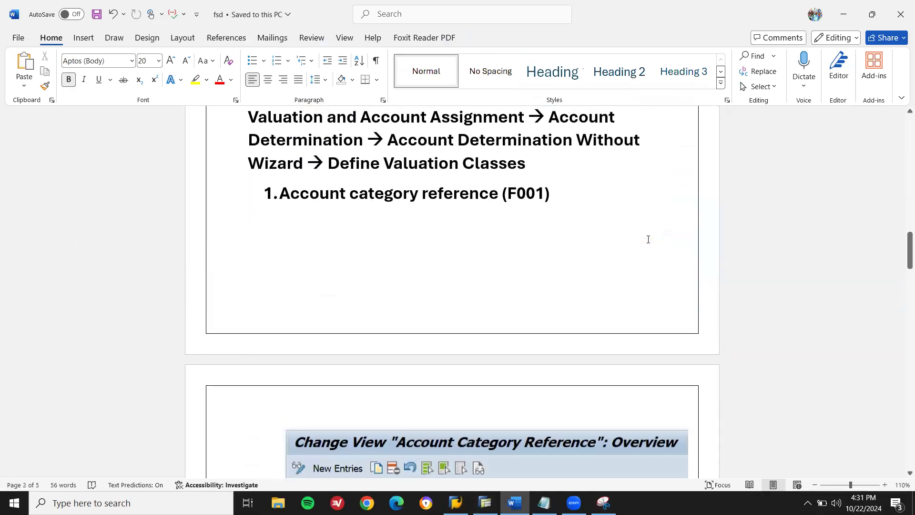
key("Return")
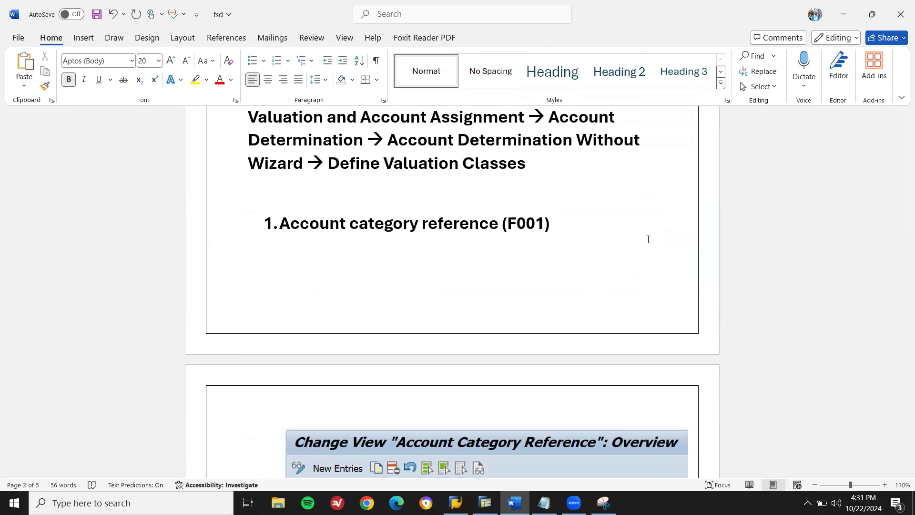
- Return to SAP and leave the Account Category Reference/Material Type overview, discarding changes
key("alt+Tab")
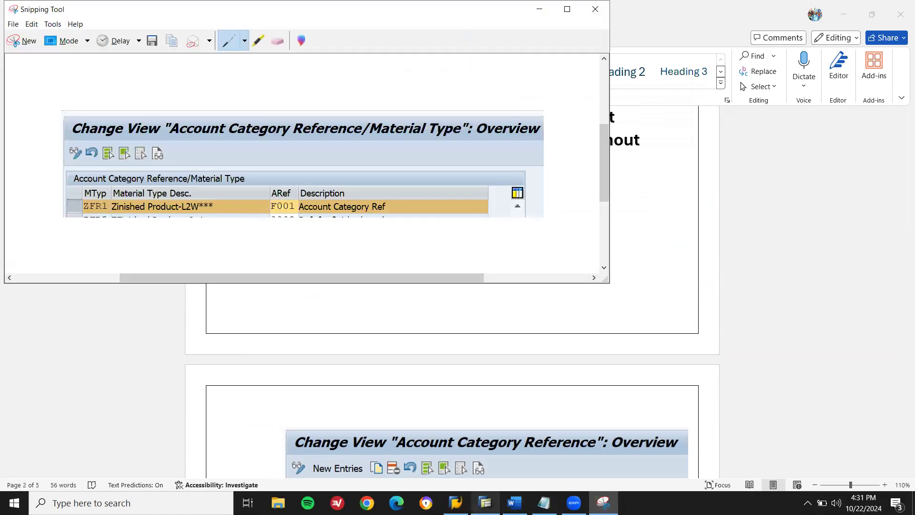
left_click(485, 503)
key("F12")
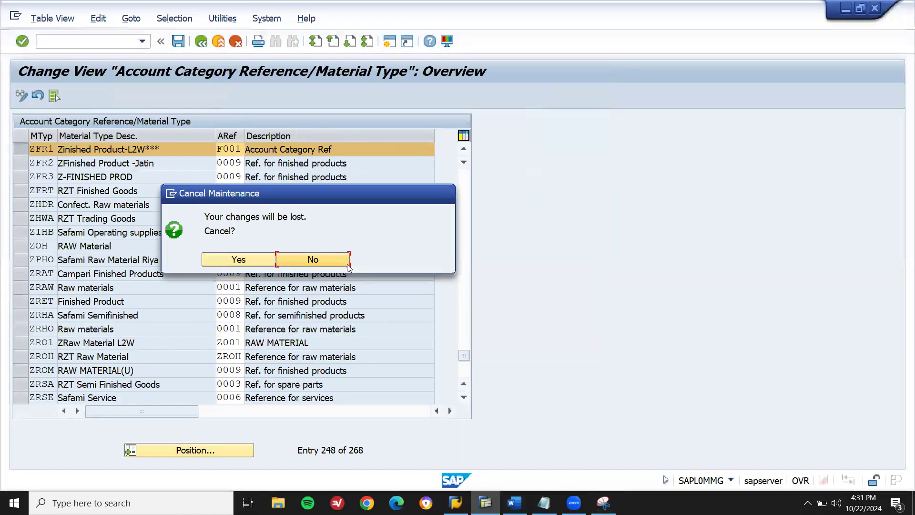
left_click(239, 260)
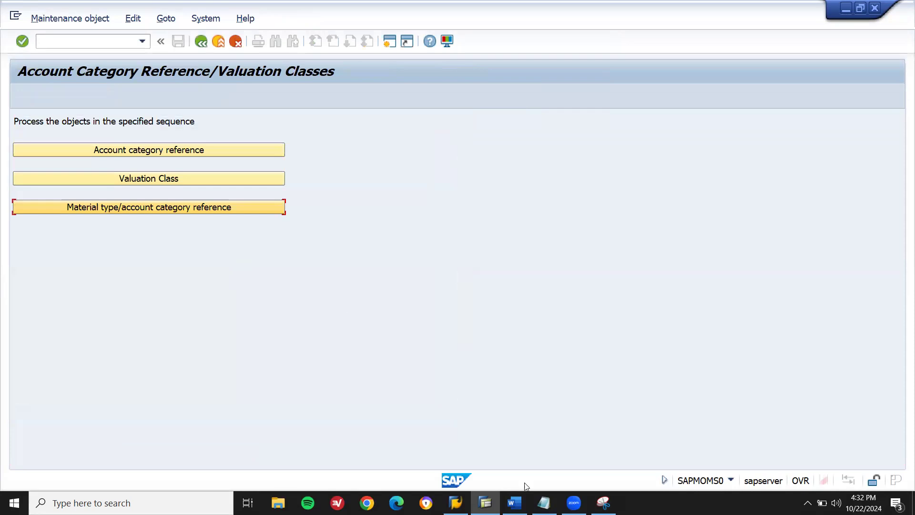
- Capture the Account Category Reference/Valuation Classes screen area and save it as a PNG named "account 4" in the data folder
left_click(604, 503)
left_click(21, 45)
left_click_drag(6, 58, 342, 221)
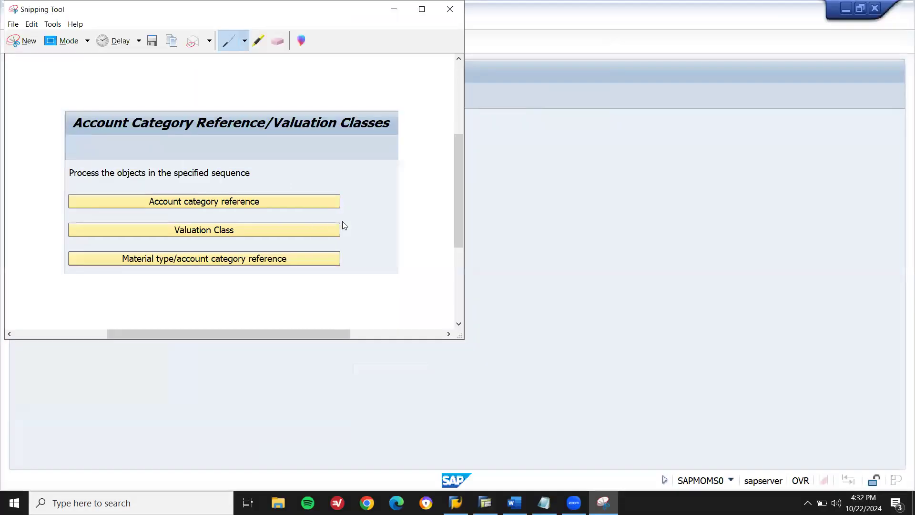
key("ctrl+s")
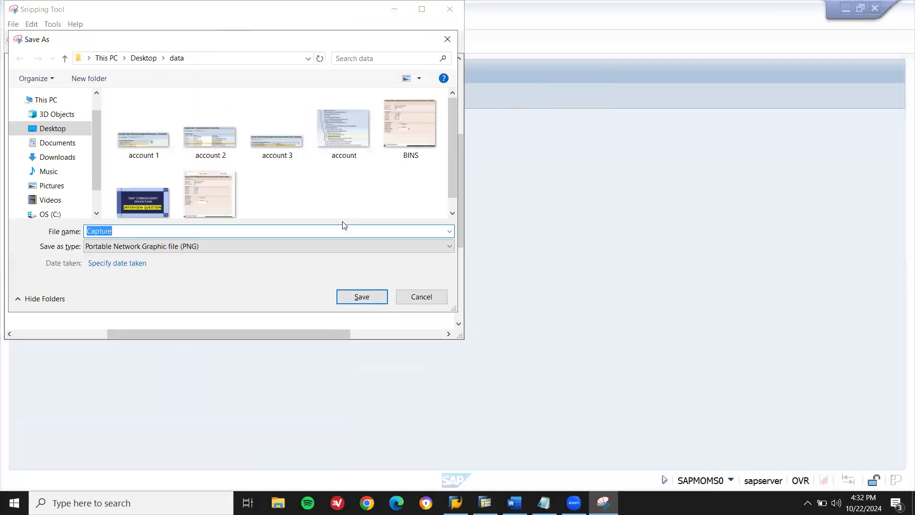
type("account 4")
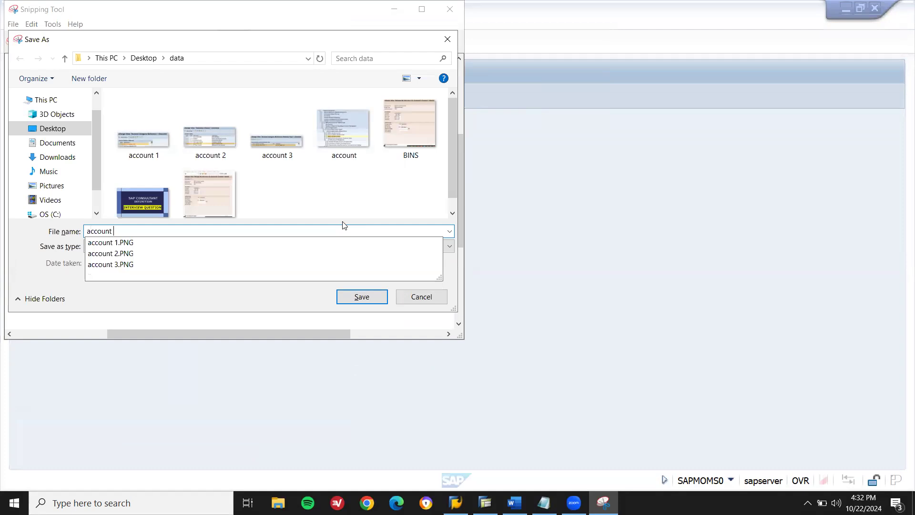
key("Return")
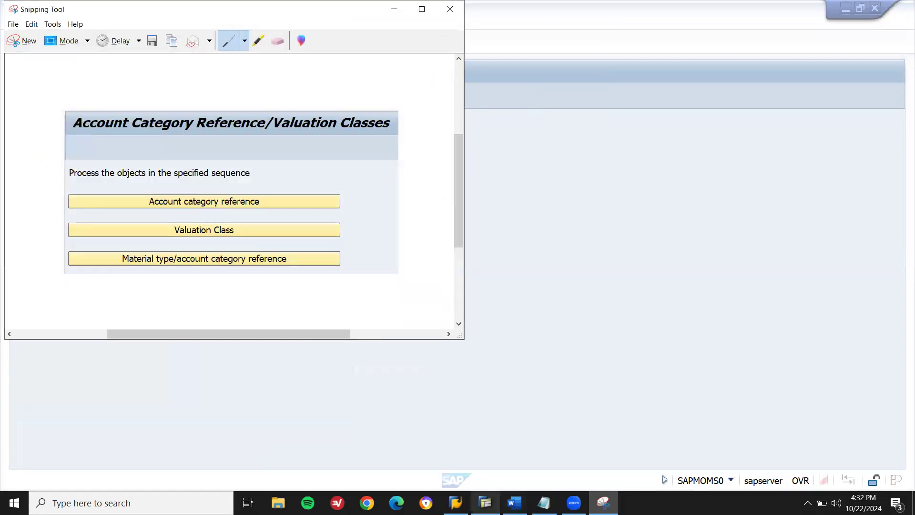
- Switch to Word, insert the "account 4" picture between the "Define Valuation Classes" path and the list, save, and review the document
left_click(514, 503)
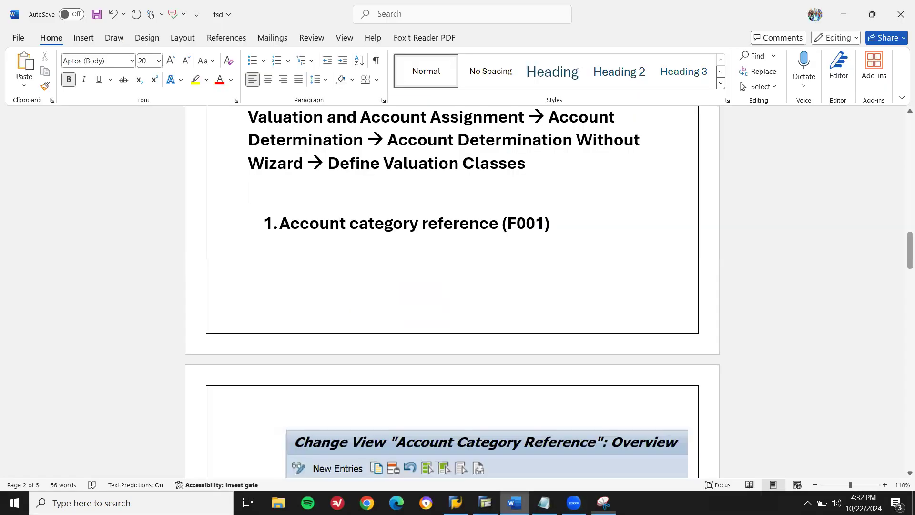
left_click(94, 37)
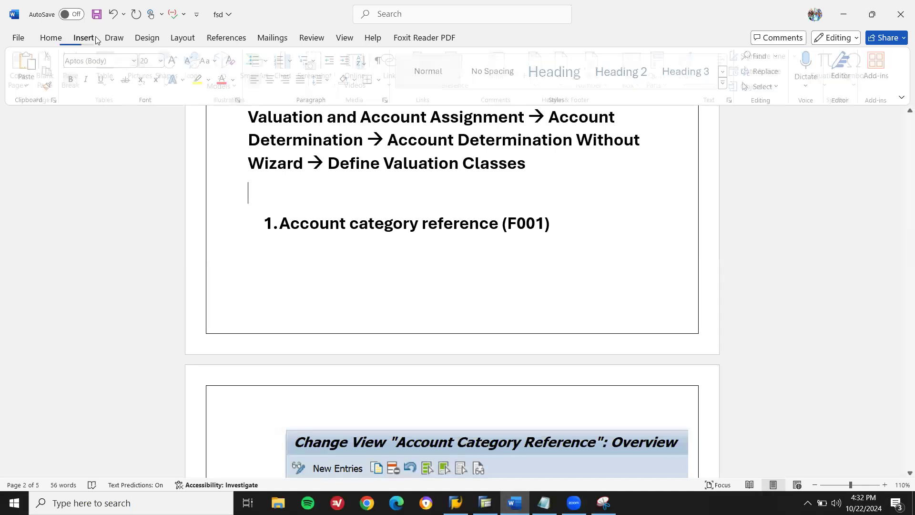
left_click(145, 69)
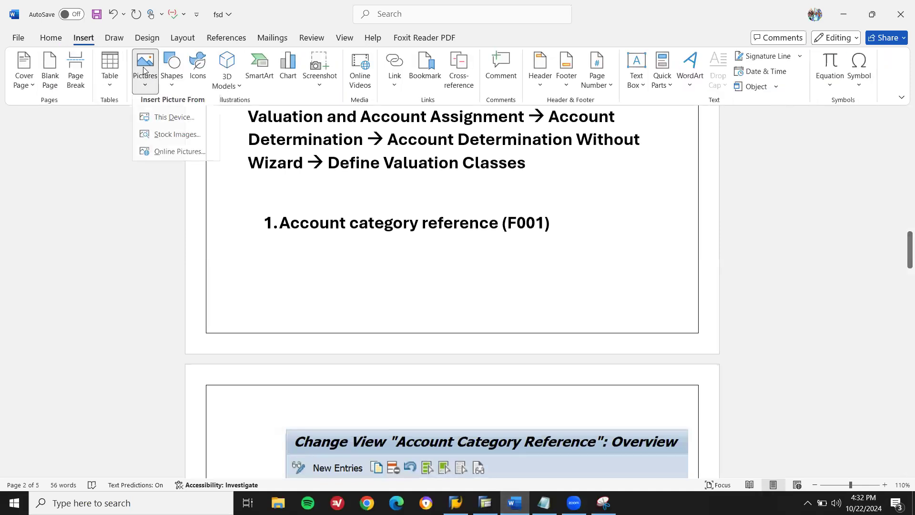
left_click(175, 122)
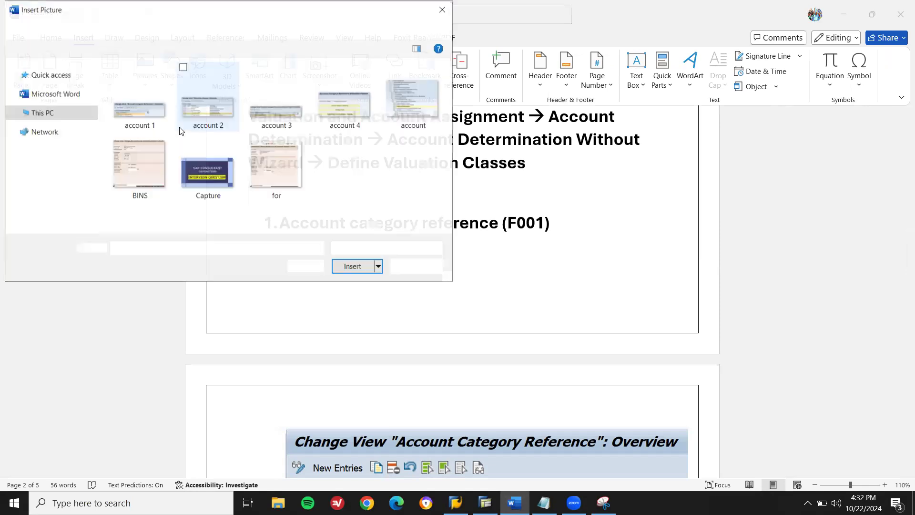
double_click(347, 94)
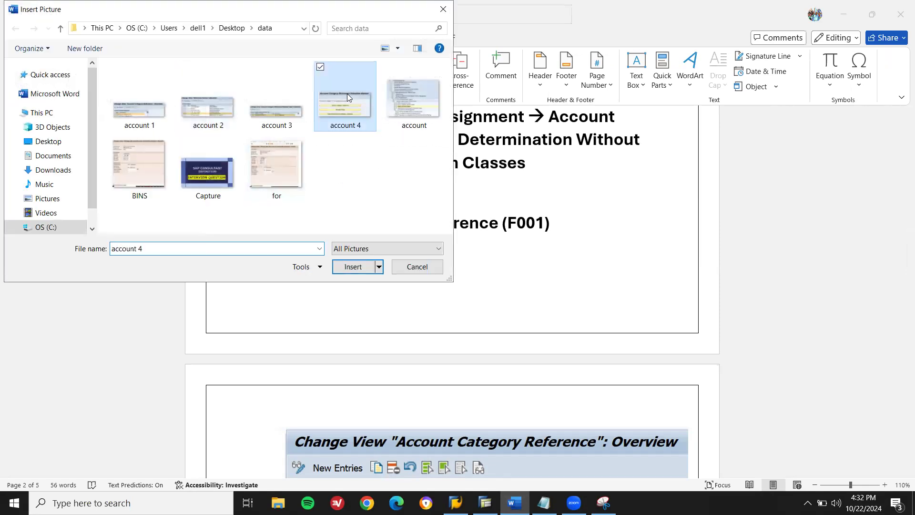
key("Page_Up")
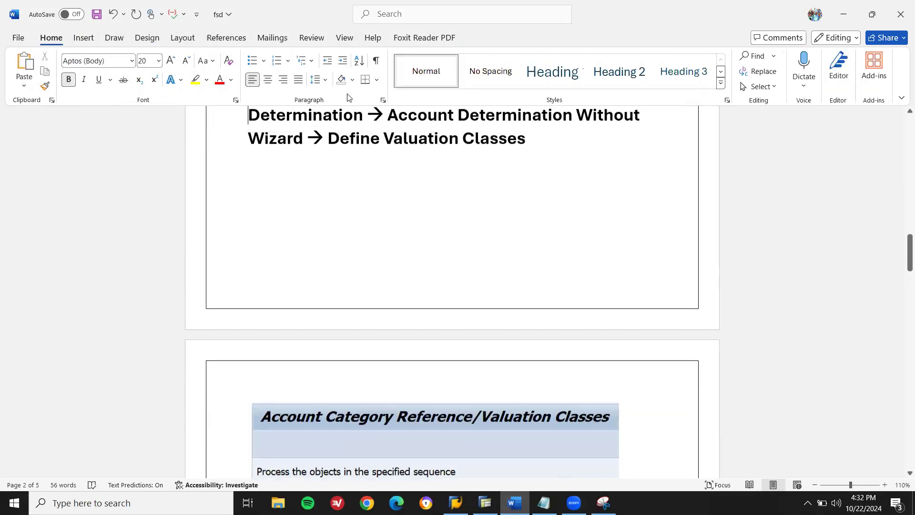
key("Page_Up")
key("Page_Up")
key("ctrl+s")
key("Page_Down")
key("Page_Down")
key("Page_Down")
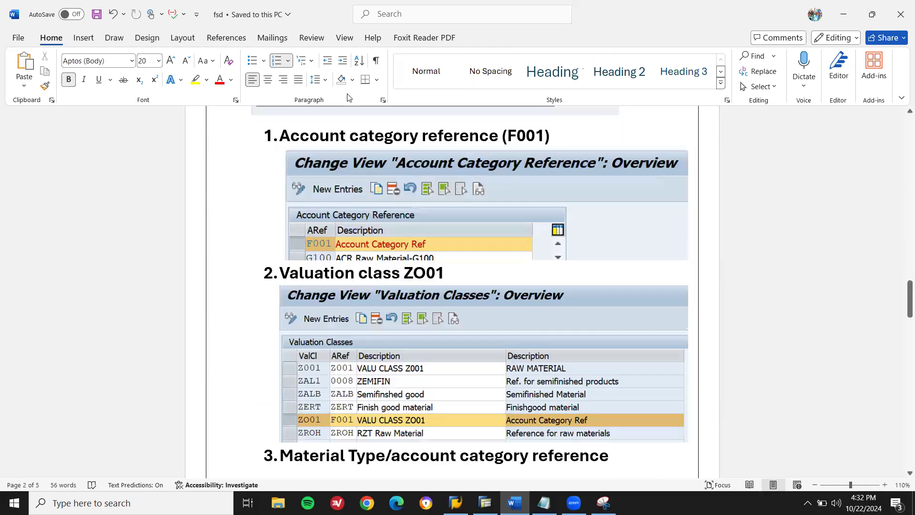
key("Up")
key("Up")
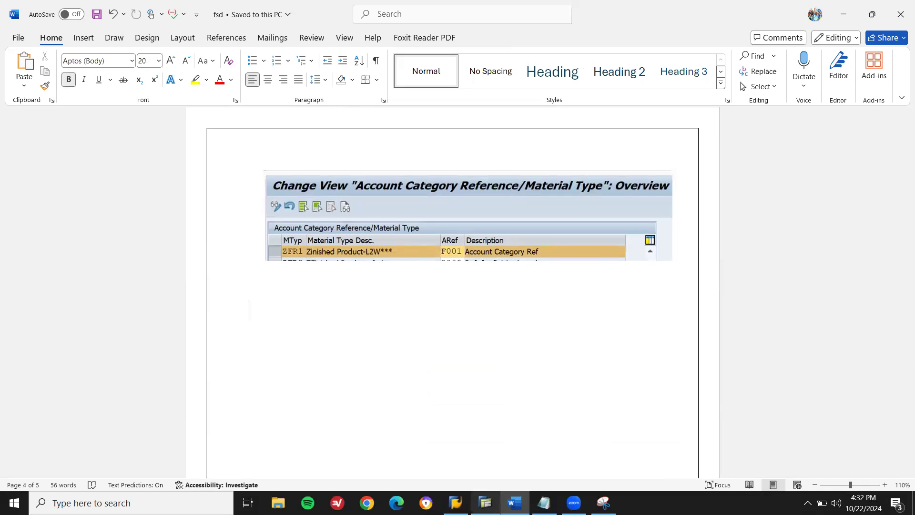
- Return to SAP, open Create Material, and set the industry to Mechanical engineering and the material type to Zinished Product-L2W***
left_click(485, 502)
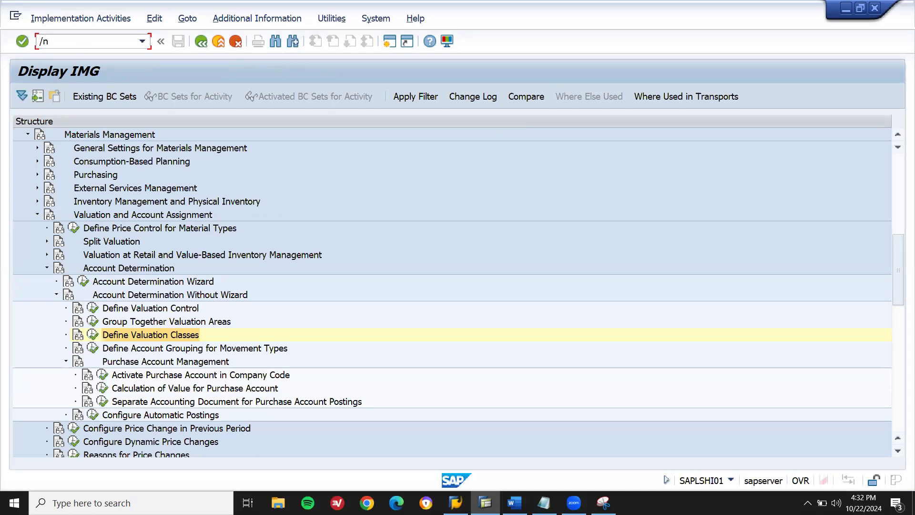
key("Return")
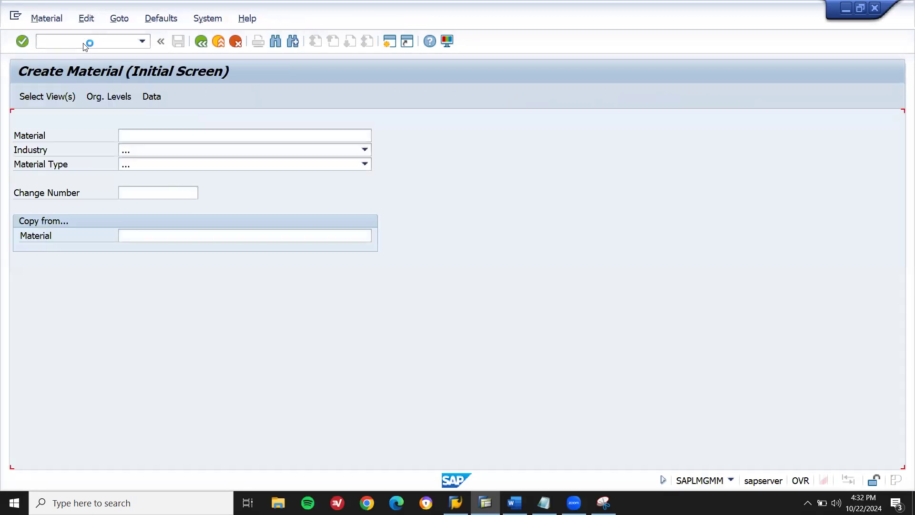
key("m")
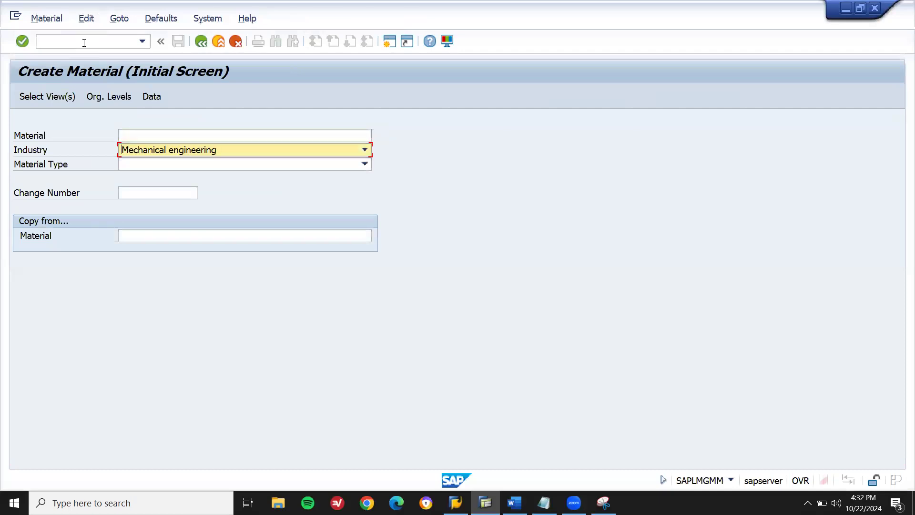
key("Tab")
key("m")
key("m")
key("z")
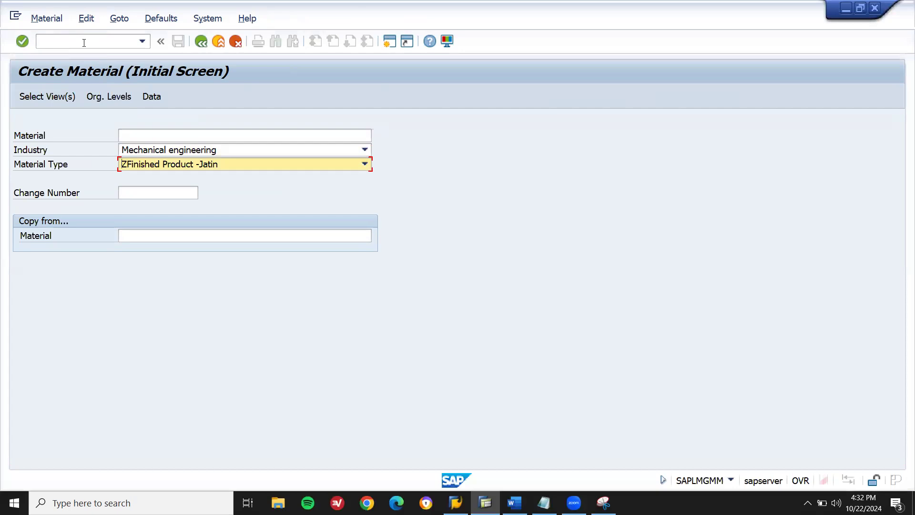
key("Return")
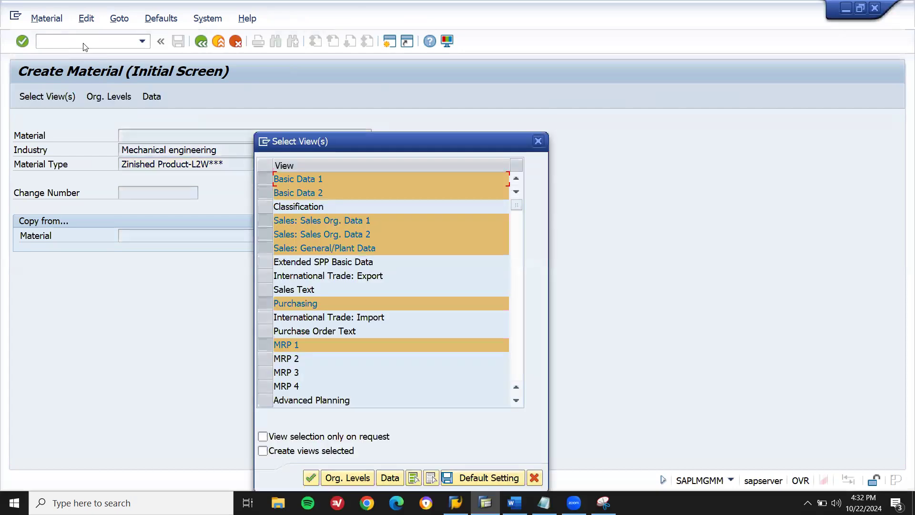
key("Return")
key("Return")
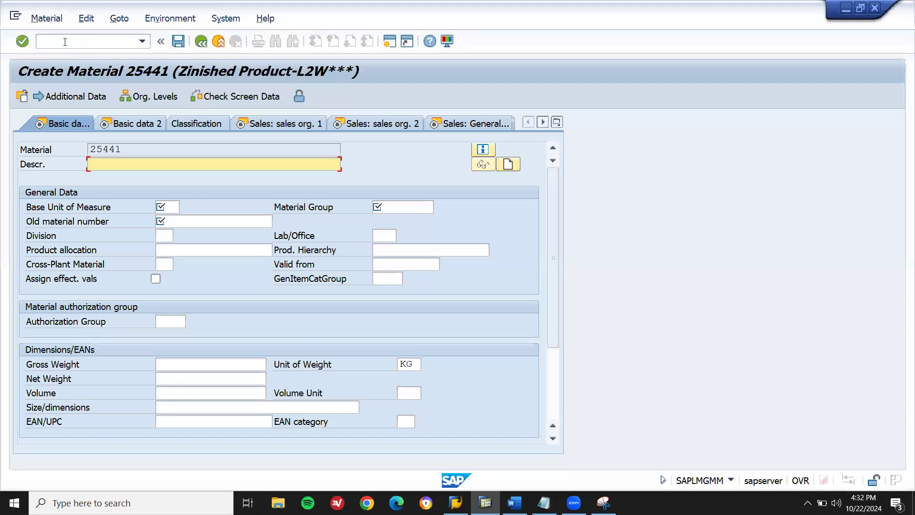
left_click(65, 41)
key("Return")
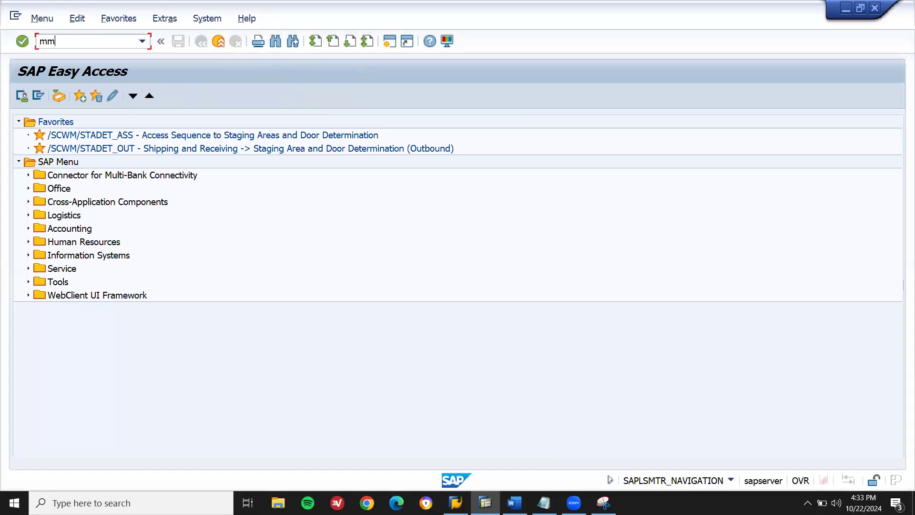
- Reopen Create Material, keep the industry and material type, and accept the preselected views
key("Return")
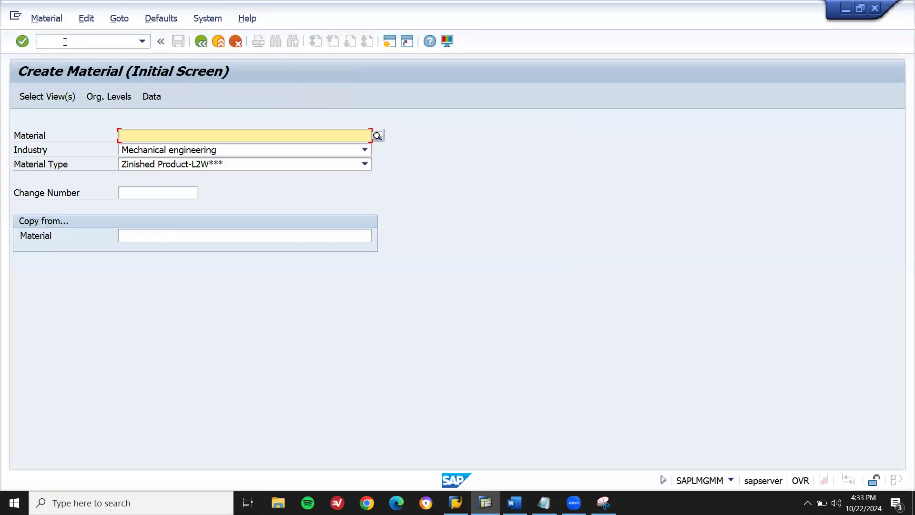
key("Tab")
key("Return")
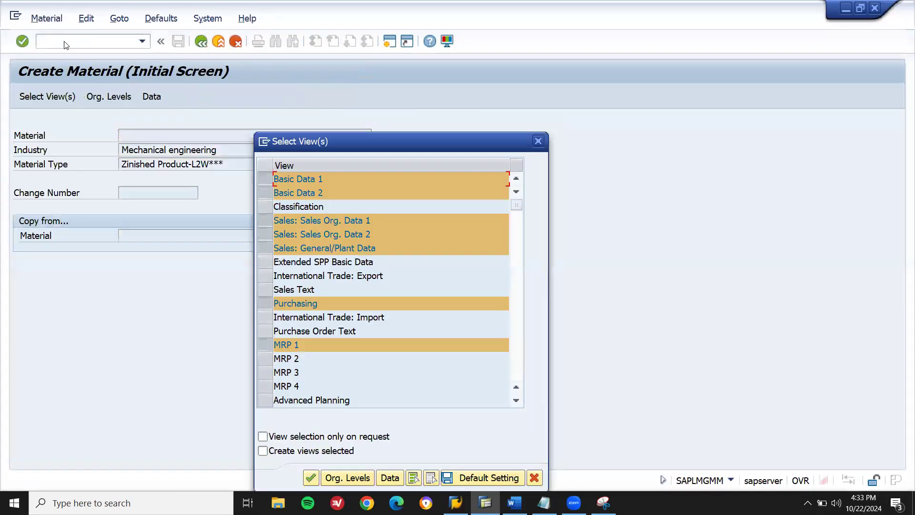
key("Return")
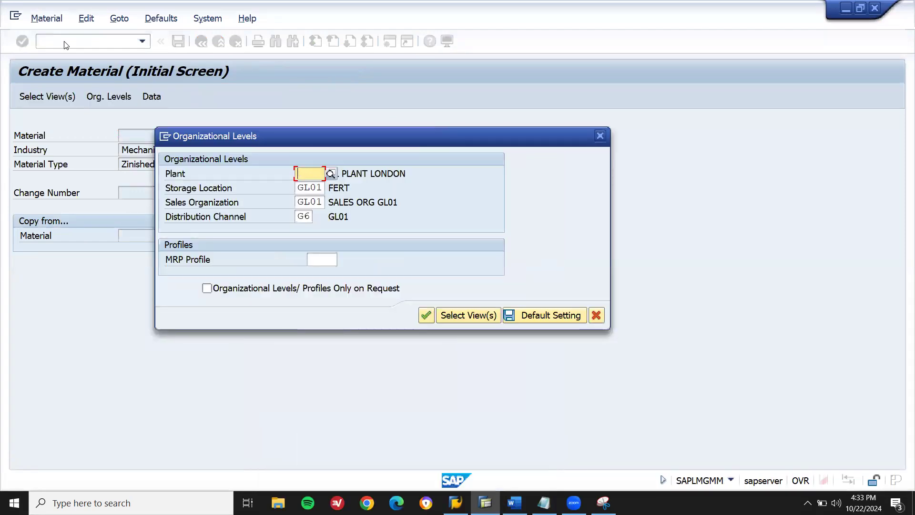
- Set both the plant and the storage location to SH01 in the organizational levels
type("sh")
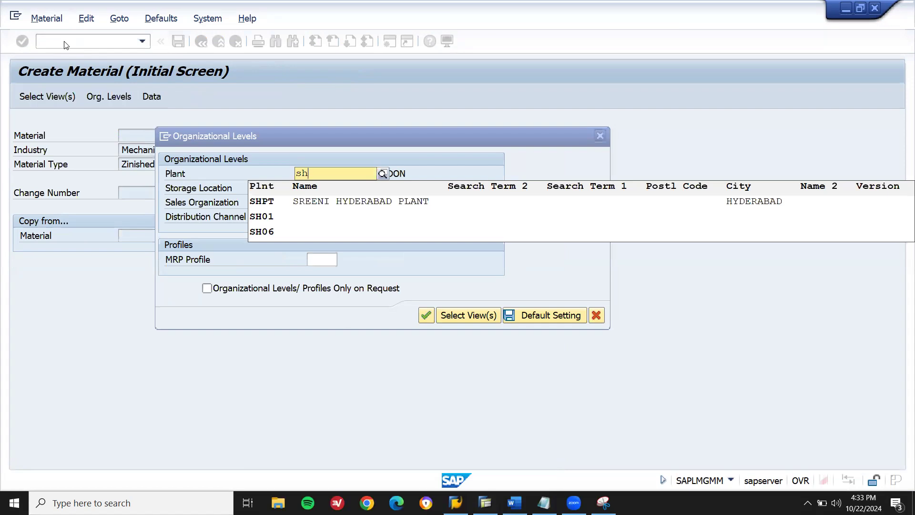
key("Down")
key("Down")
key("Return")
key("Tab")
type("GL")
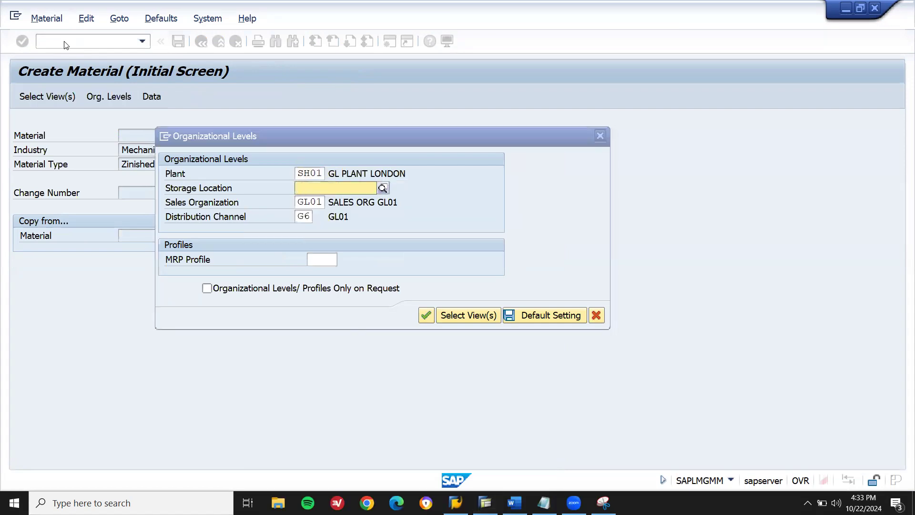
type("01")
key("Down")
key("Return")
- Replace the sales organization in the organizational levels with SH01
key("Tab")
key("BackSpace")
key("BackSpace")
key("BackSpace")
key("BackSpace")
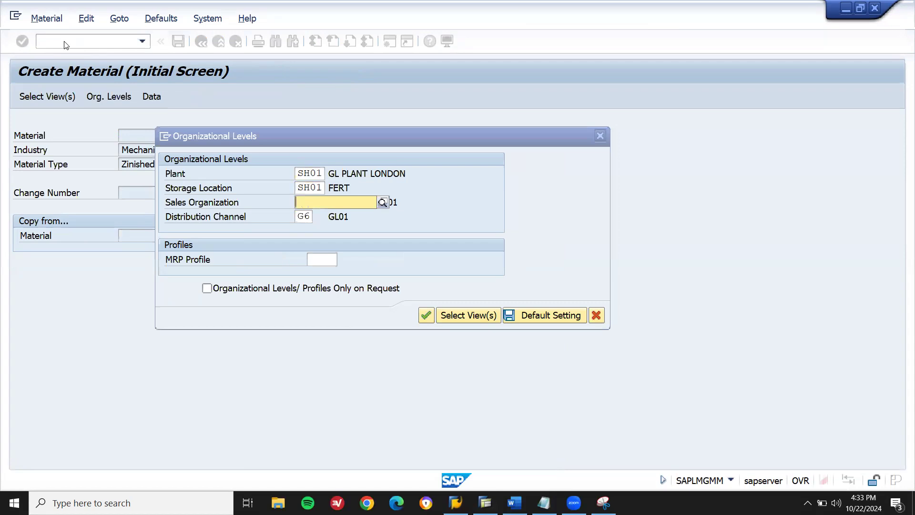
type("sh")
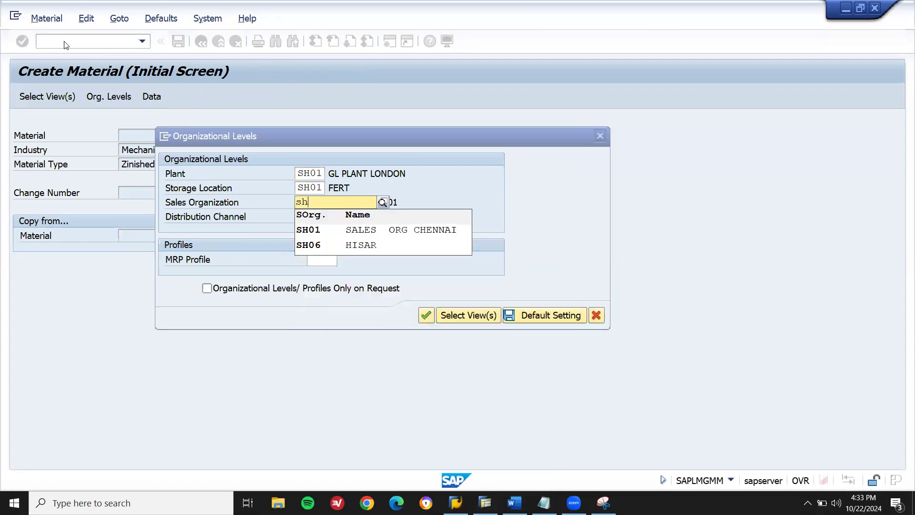
key("Down")
key("Return")
- Set the distribution channel to SZ and confirm the organizational levels
key("Tab")
type("G6")
key("BackSpace")
key("BackSpace")
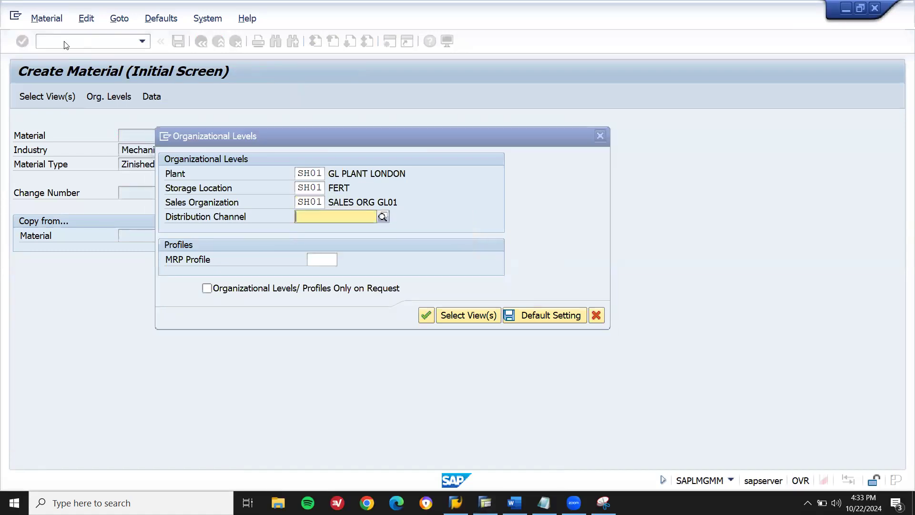
type("z")
key("BackSpace")
type("sz")
key("Return")
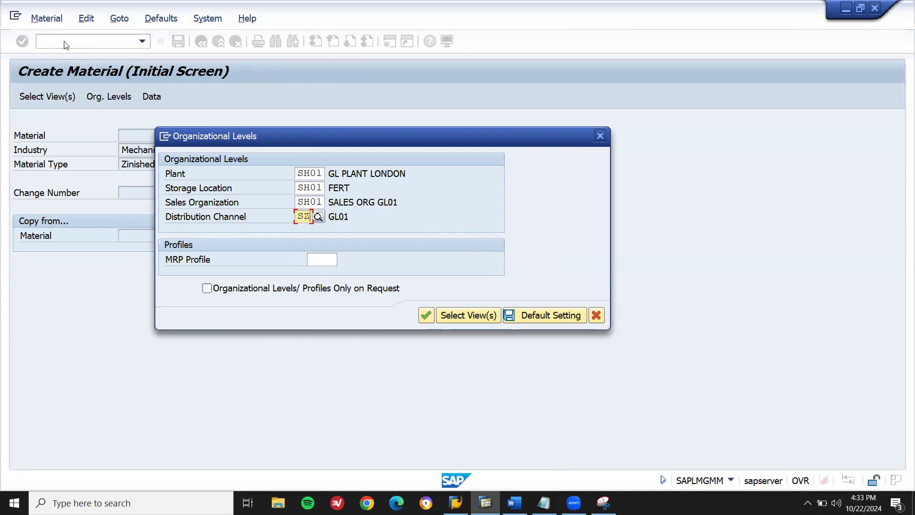
key("Return")
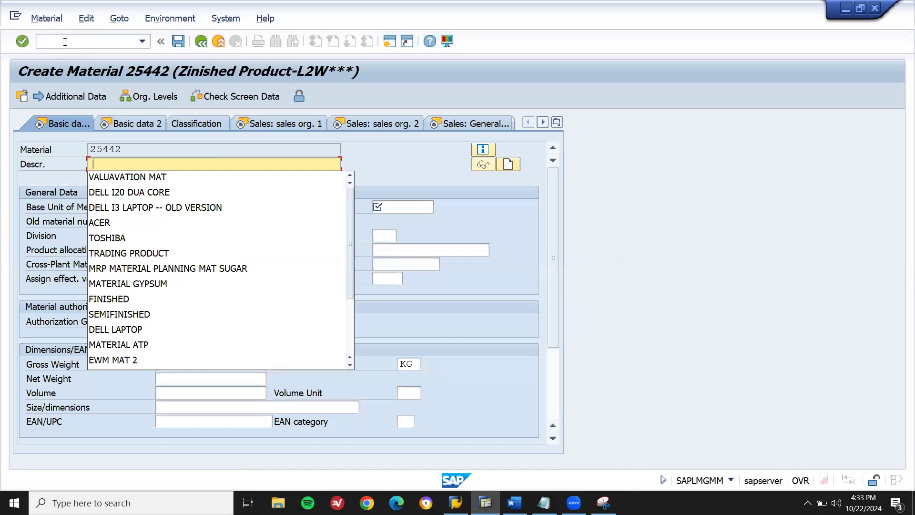
- Enter the basic data: description VALUAVATION MAT, base unit of measure KG, material group 133 and old material number 3434
key("Down")
key("Return")
key("Tab")
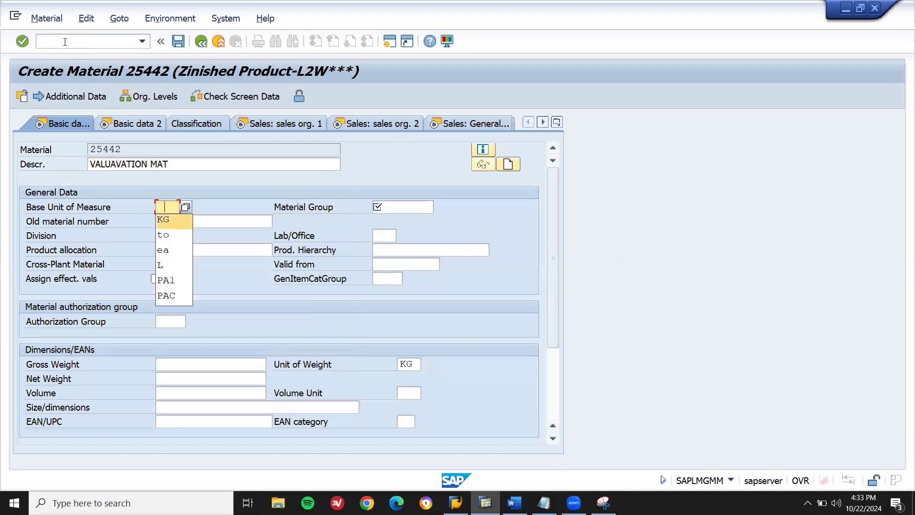
key("Down")
key("Tab")
key("Down")
key("Return")
key("Tab")
key("Down")
key("Return")
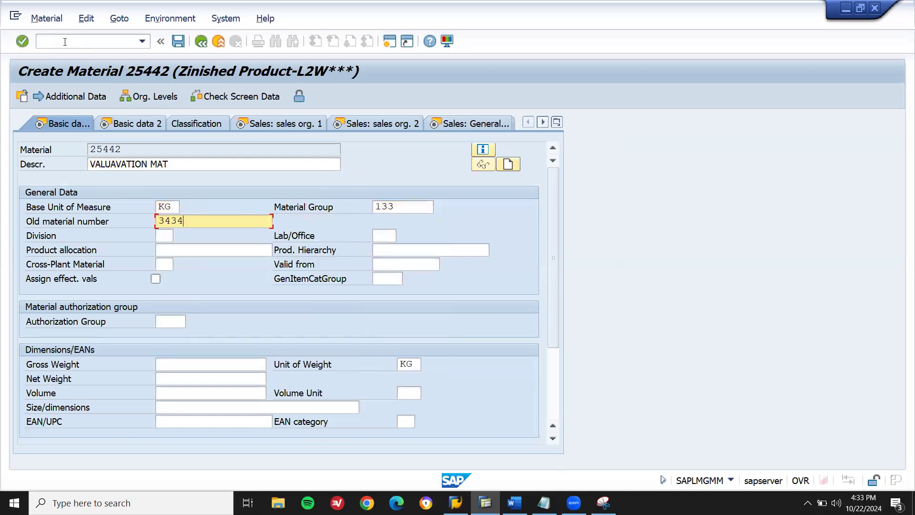
key("Return")
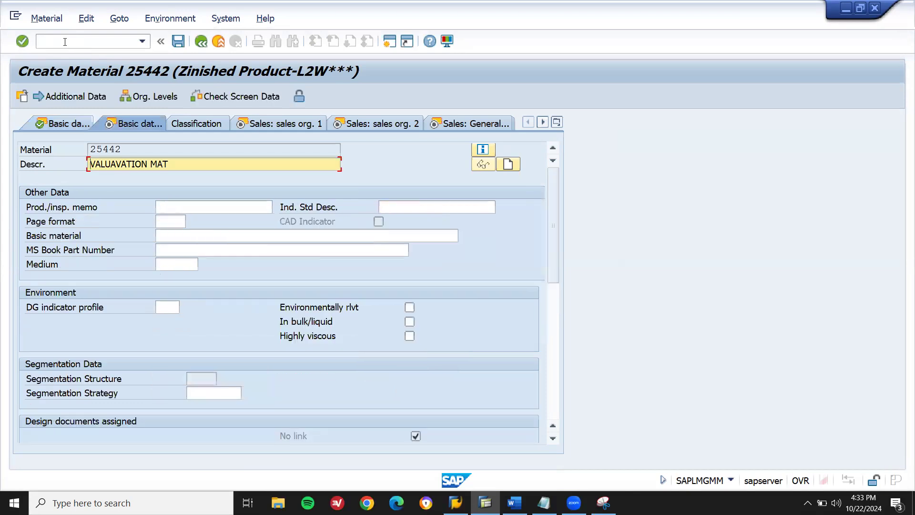
- In the first sales organization view, set the delivering plant to SH01 and both tax classifications to 1
key("Return")
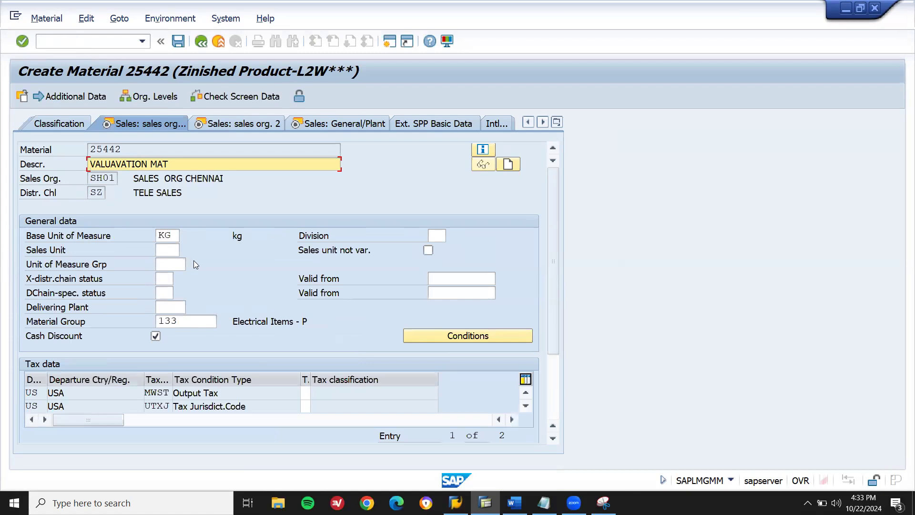
left_click(172, 306)
key("Down")
key("Return")
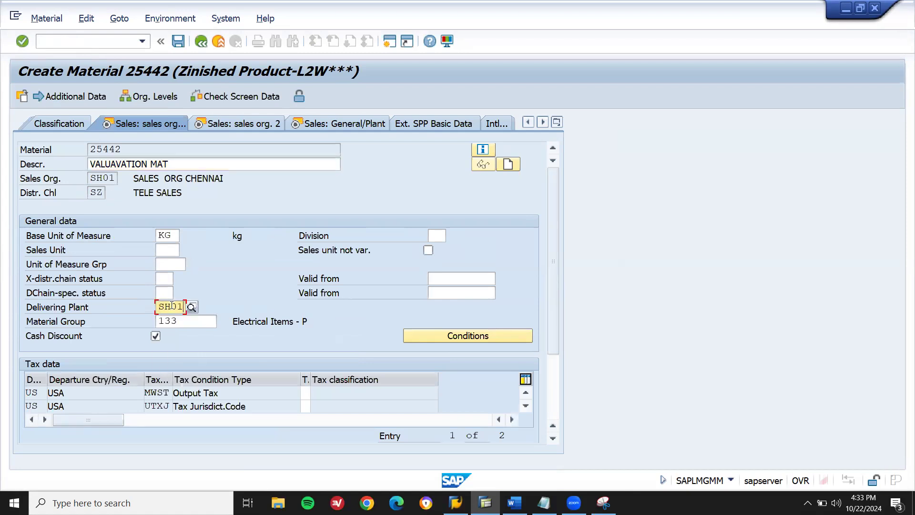
left_click(304, 394)
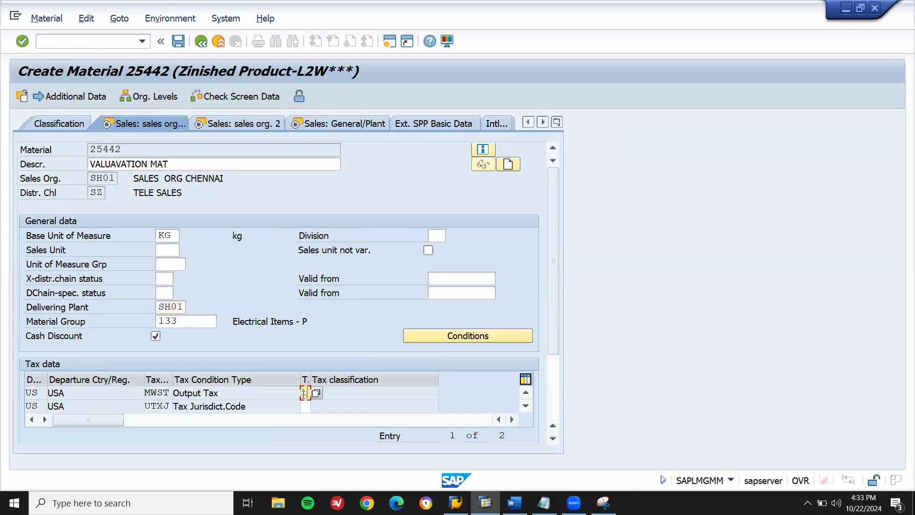
type("1")
key("Down")
type("1")
key("Return")
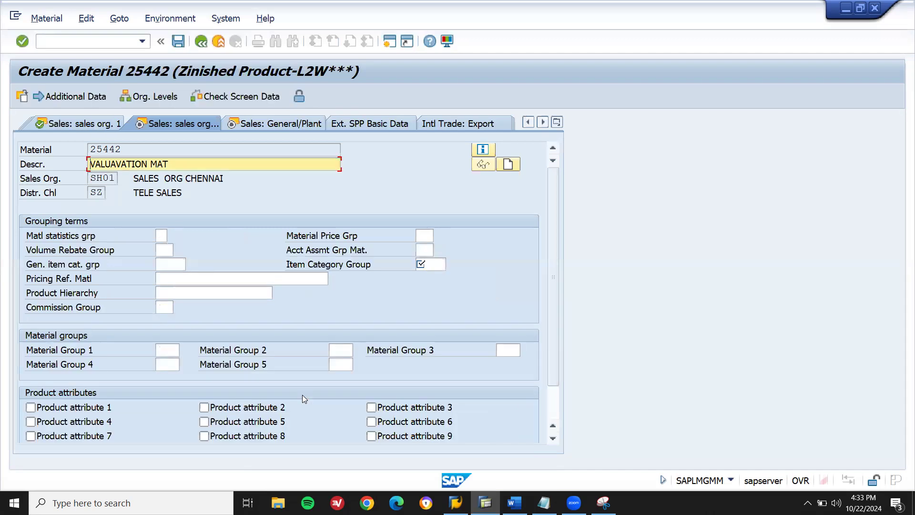
- In the second sales organization view, set the item category group and the general item category group to NORM
left_click(439, 267)
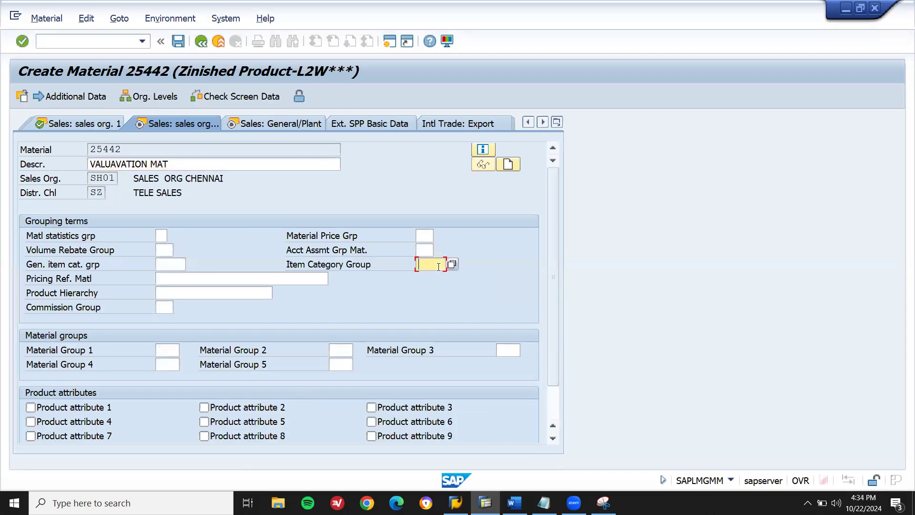
key("Down")
key("Down")
key("Return")
left_click(175, 265)
key("Down")
key("Down")
key("Down")
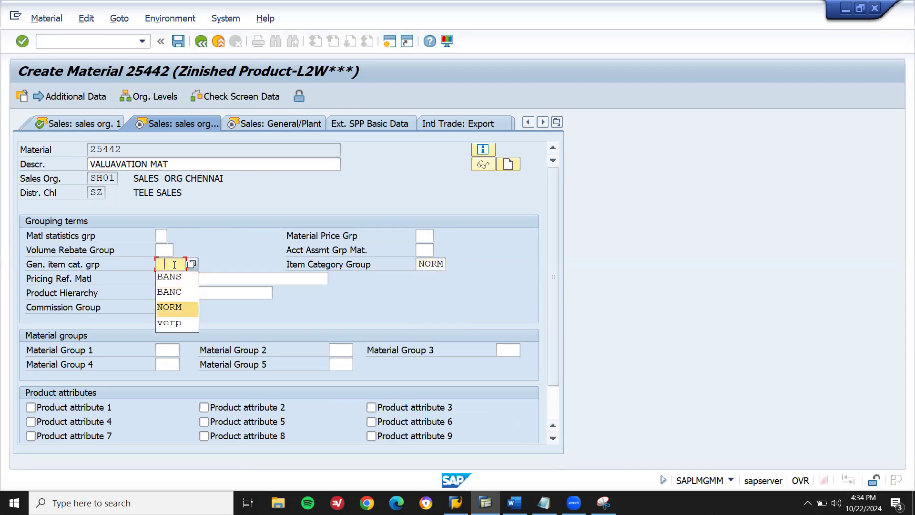
key("Return")
key("Return")
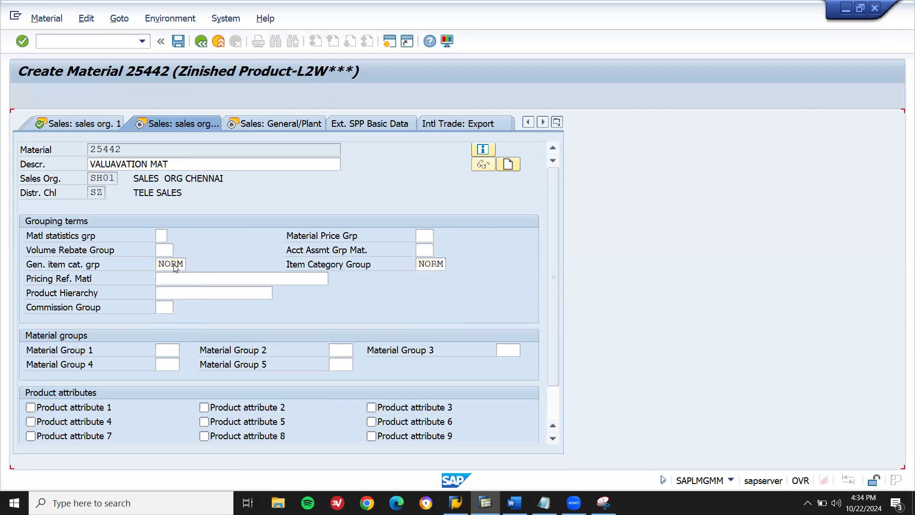
- In the general plant sales data, choose availability check 01, transportation group 0001 and loading group 0001
left_click(166, 262)
key("Down")
key("Return")
left_click(120, 353)
key("Down")
key("Return")
key("Tab")
key("Down")
key("Return")
key("Return")
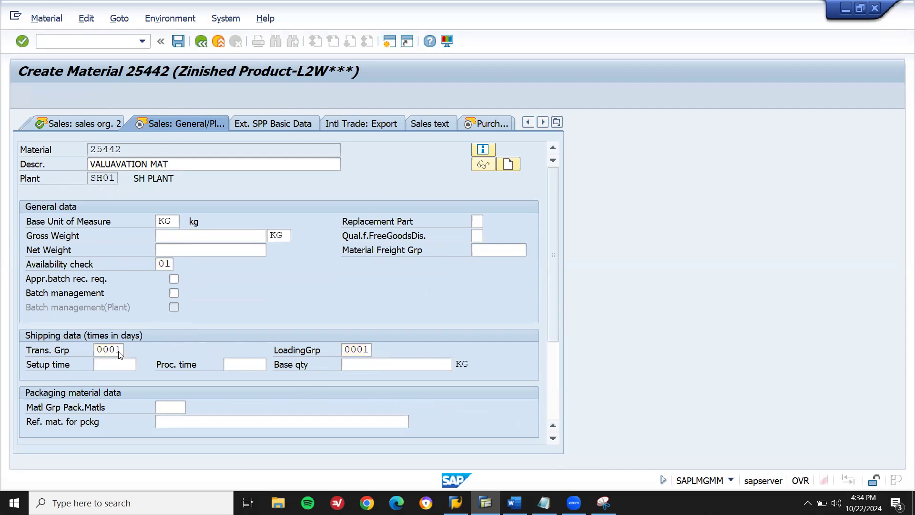
key("Return")
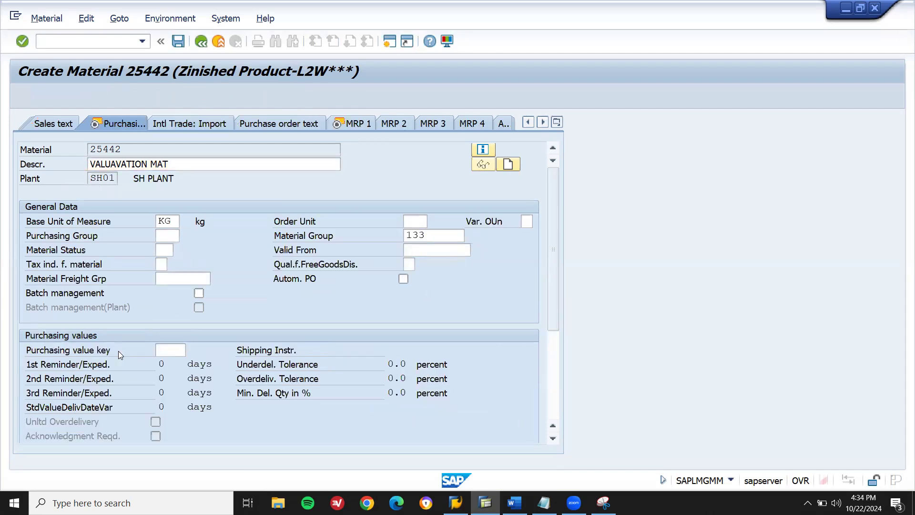
- Fill in the required MRP 1 entry and proceed to the second plant data and storage view
left_click(161, 292)
key("Down")
key("Return")
key("Return")
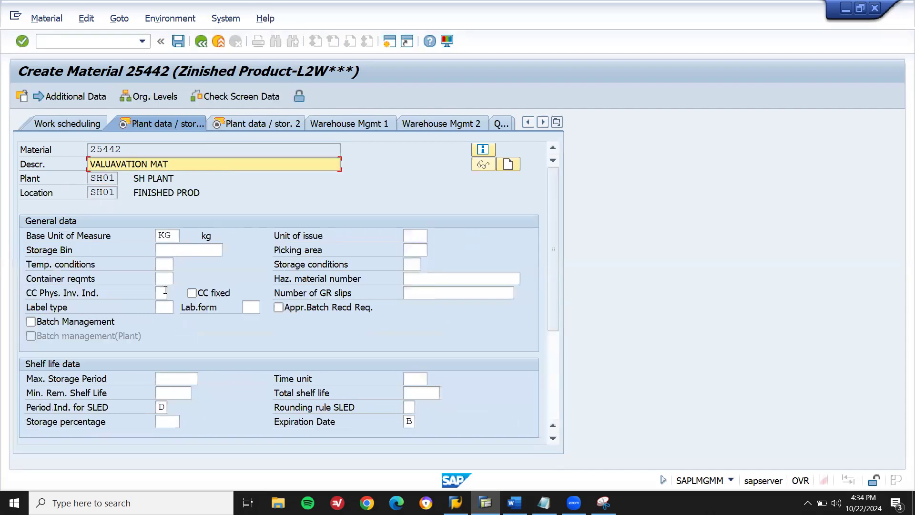
key("Return")
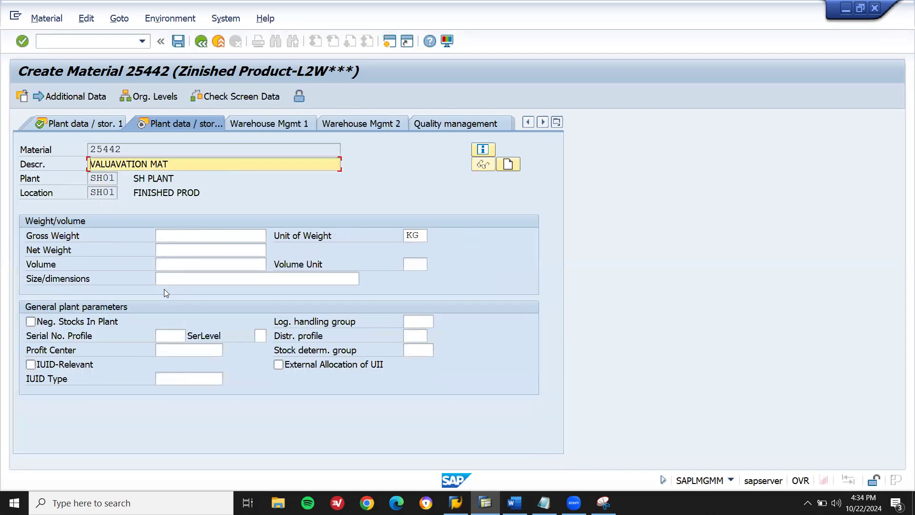
- Set both the gross weight and the net weight to 1 and proceed to the first accounting view
left_click(190, 238)
type("1")
key("Tab")
type("1")
key("Return")
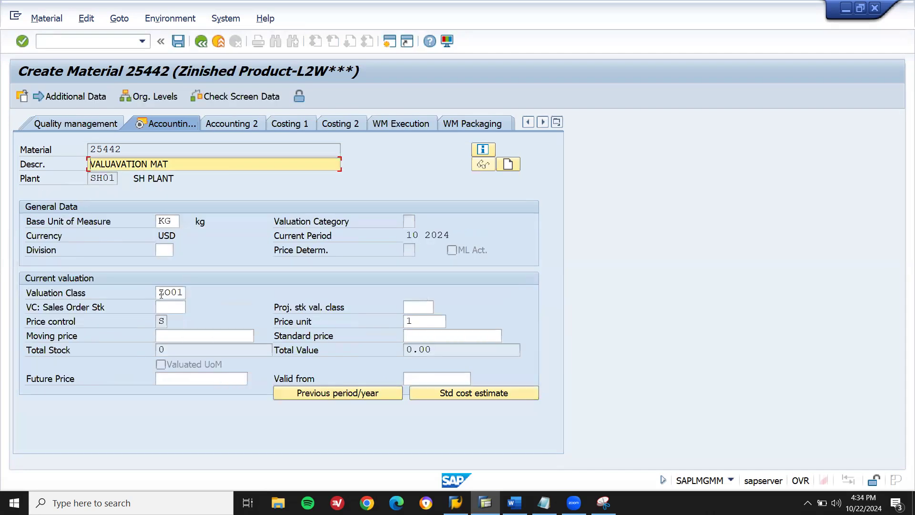
- Set the valuation class to ZO01 in the first accounting view
left_click(161, 294)
double_click(161, 294)
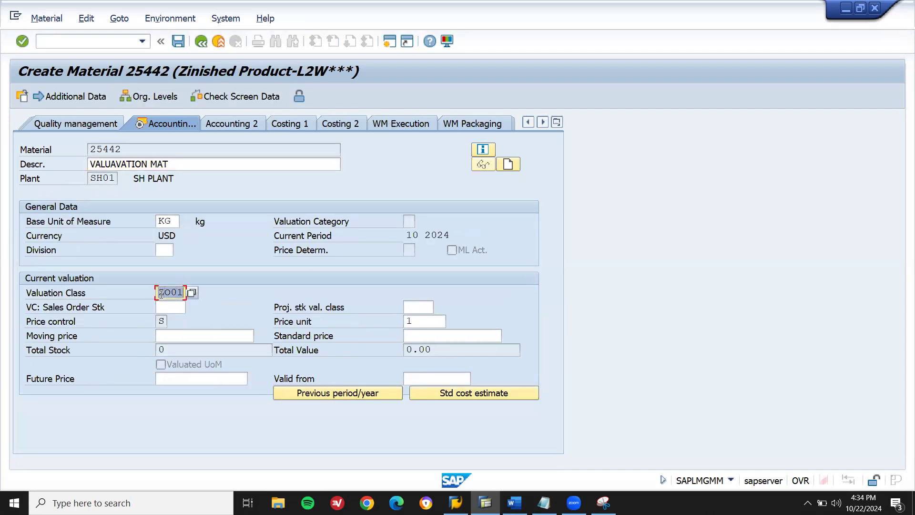
type("Z")
double_click(167, 294)
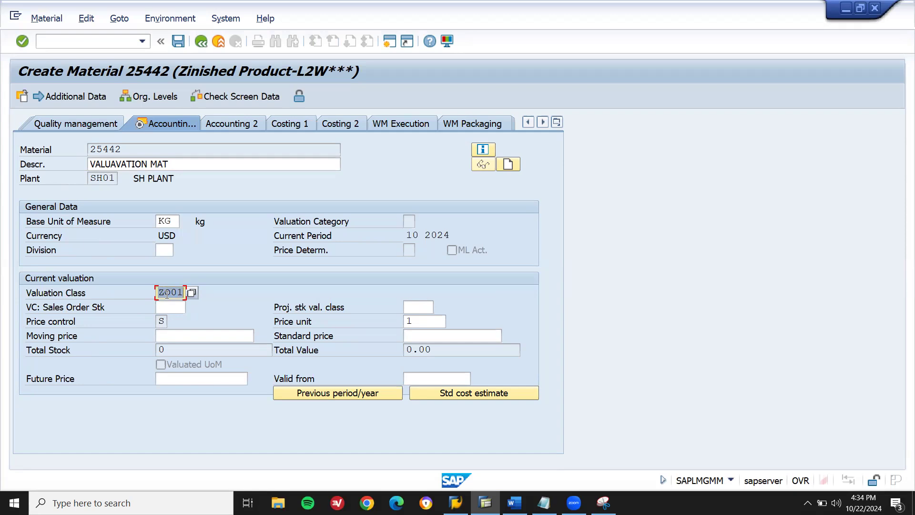
- Leave the unsaved material, open the material type configuration and open the quantity/value updating of type ZFR1
left_click(101, 41)
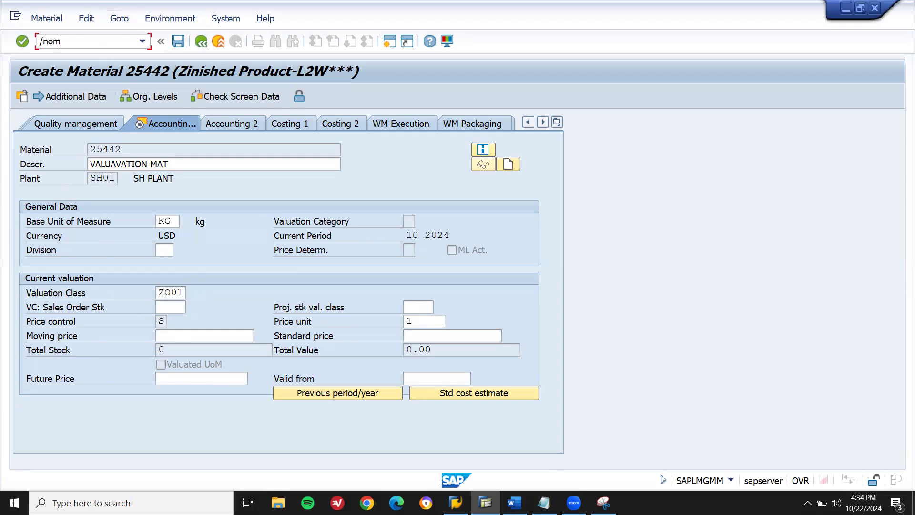
key("Return")
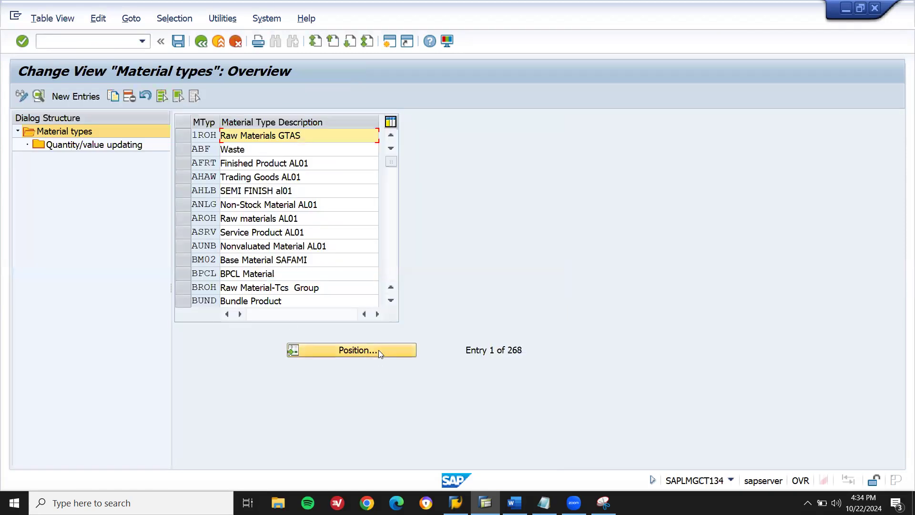
left_click(379, 350)
key("Down")
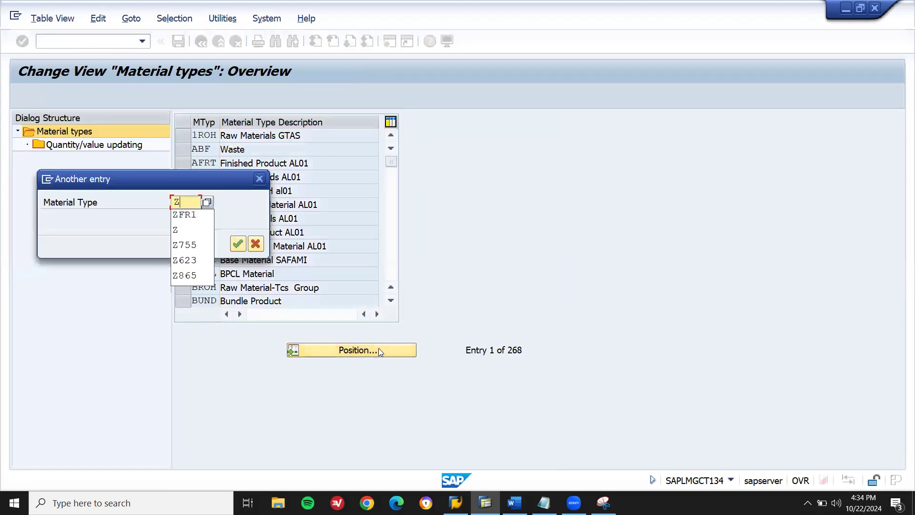
key("Return")
key("Return")
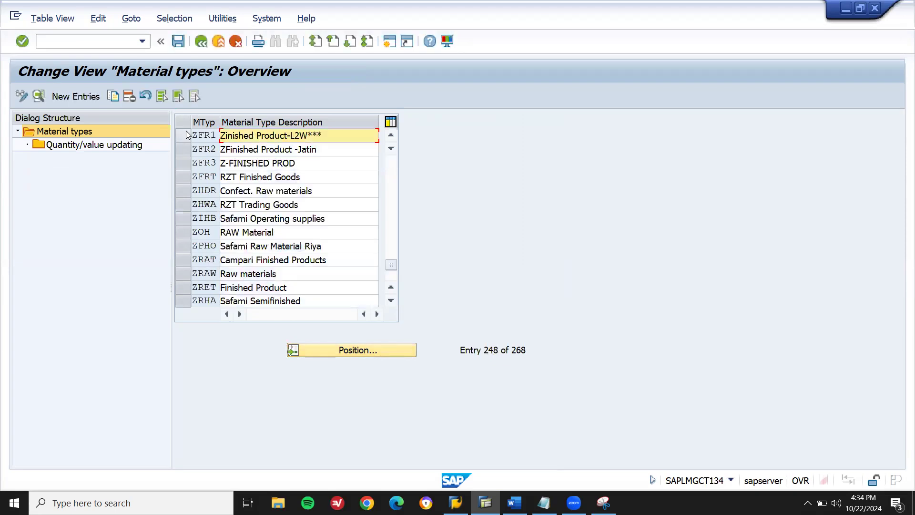
left_click(184, 135)
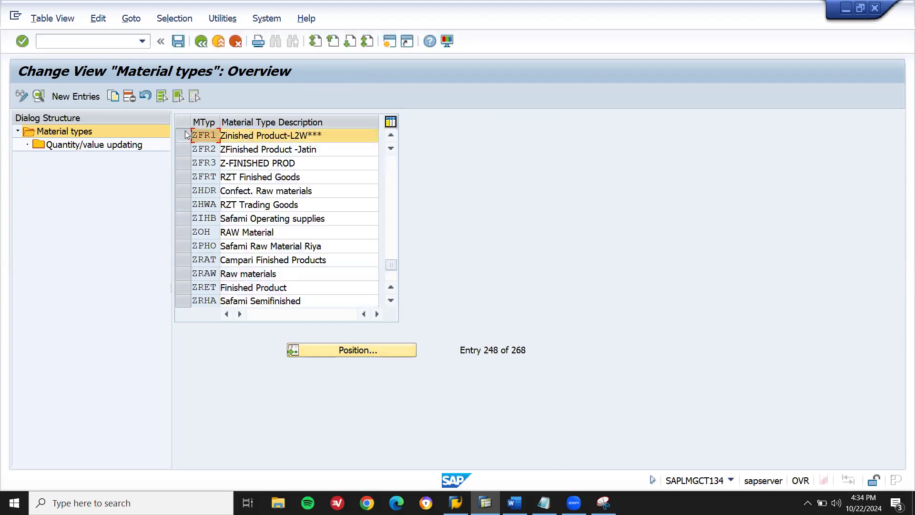
double_click(118, 151)
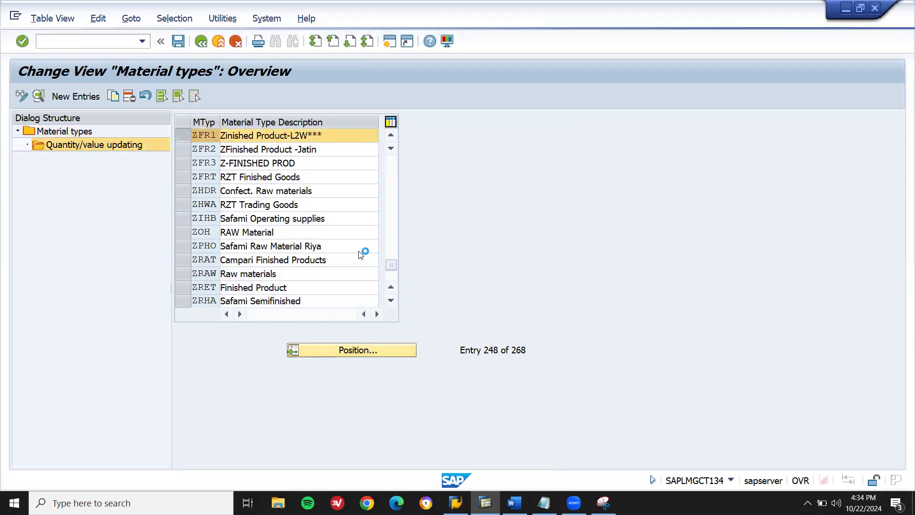
- Enable quantity and value updating for valuation area SH01 with material type ZFR1 and save it under the proposed customizing request
left_click(347, 351)
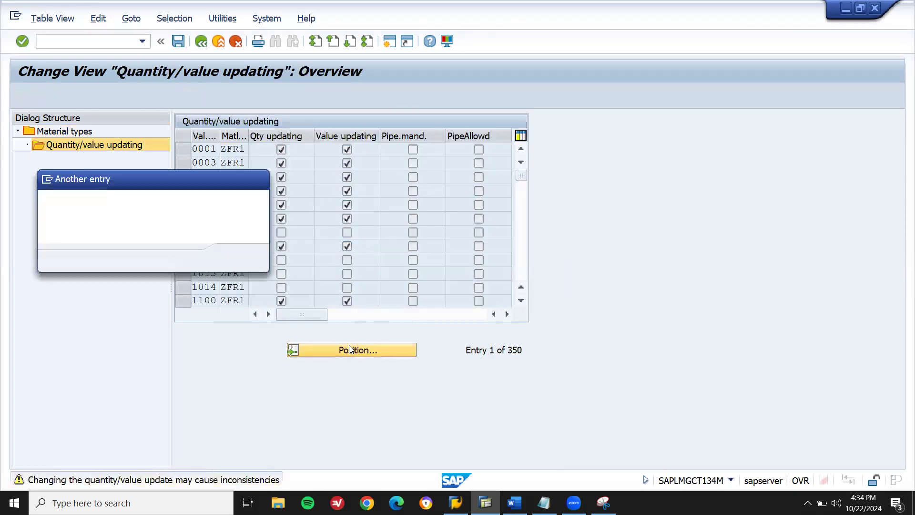
type("0001")
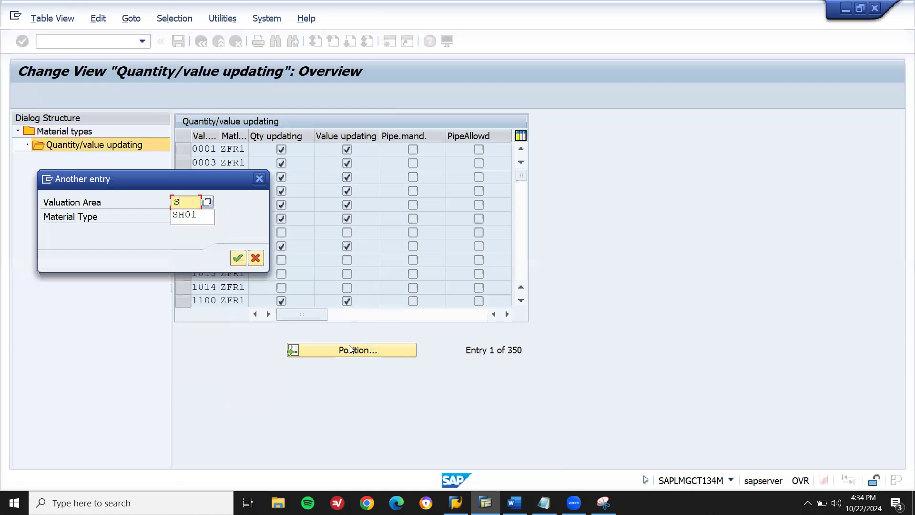
key("Return")
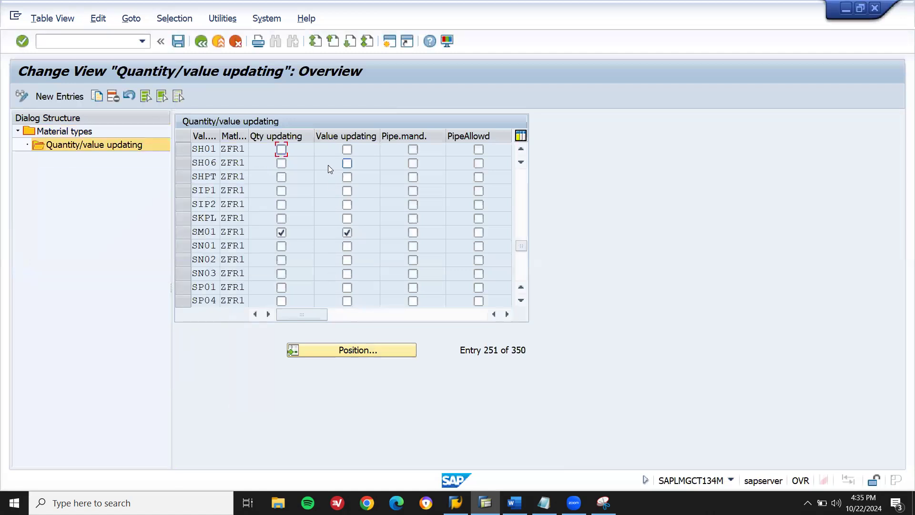
left_click(347, 149)
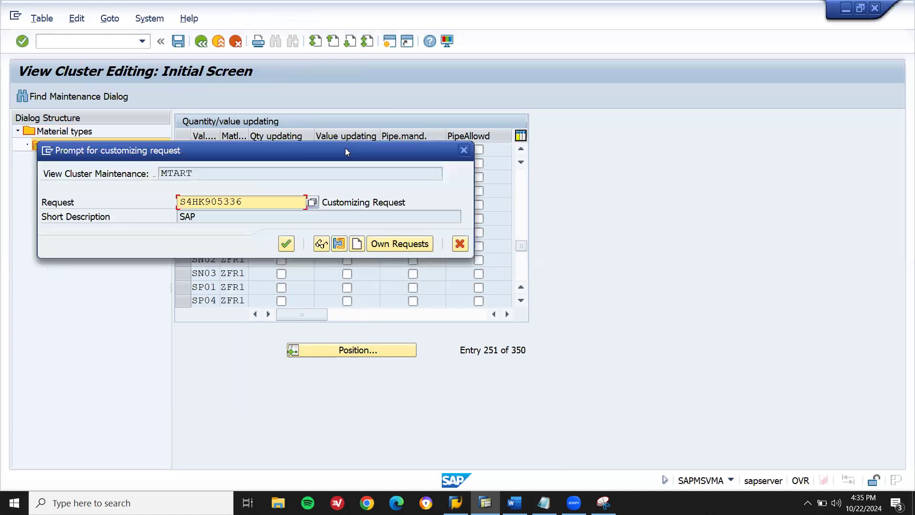
key("Return")
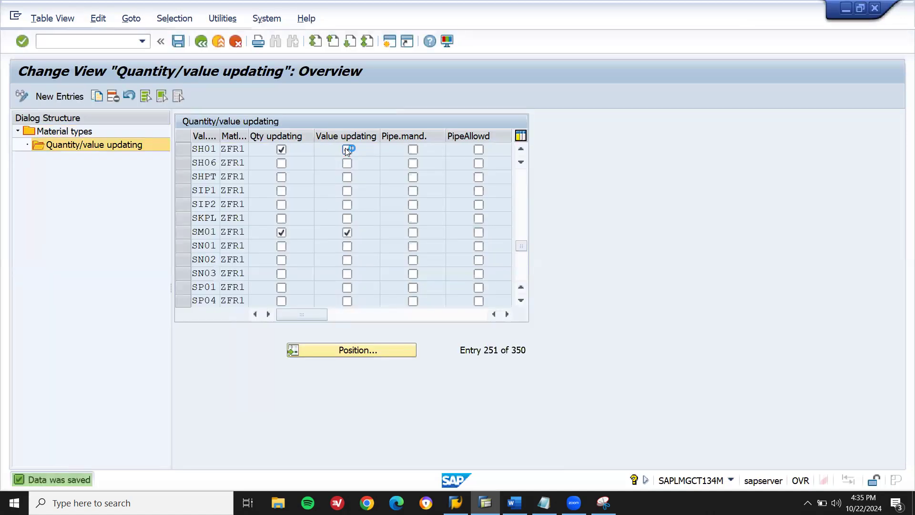
- Start MM01 again for a mechanical engineering material of type Zinished Product-L2W*** and continue to its organizational levels
key("F3")
key("F3")
type("MM01")
key("Return")
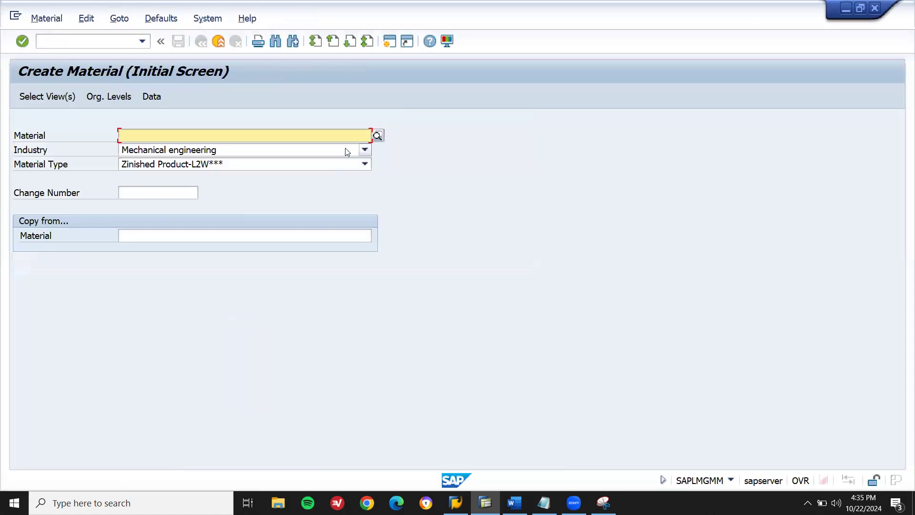
key("Return")
key("Return")
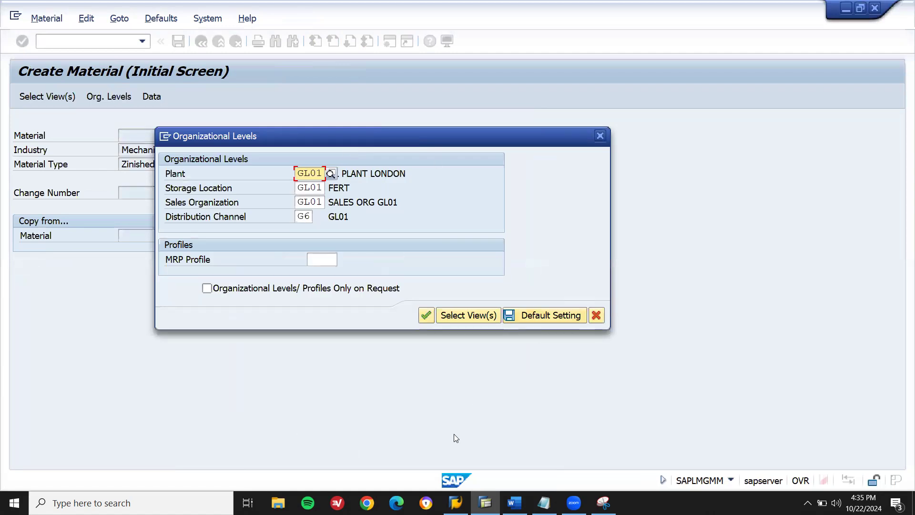
- Switch to the Notepad notes, add SH01 on a separate line below ZO01 and copy that code
left_click(547, 494)
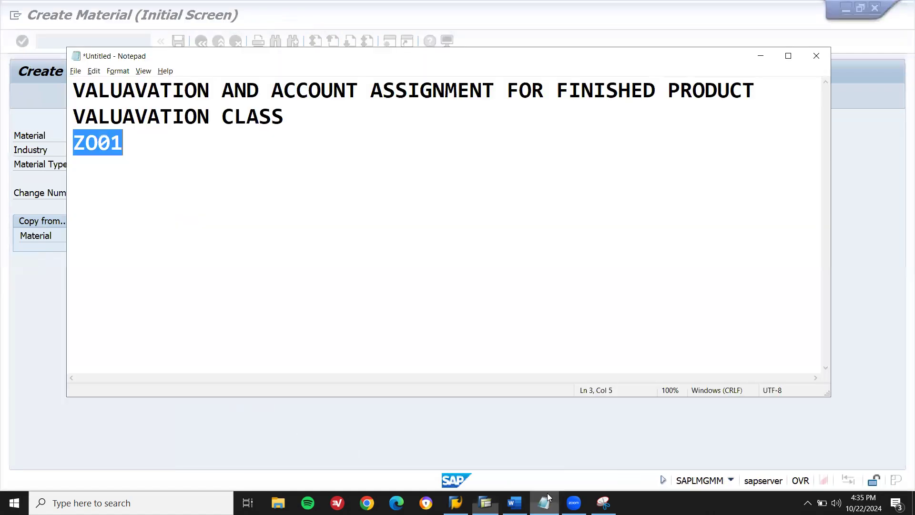
left_click(448, 276)
type("SH01")
key("shift+Left")
key("shift+Left")
key("shift+Left")
key("shift+Left")
key("Left")
key("shift+Right")
key("shift+Right")
key("Right")
key("Right")
key("Left")
key("Left")
key("Left")
key("shift+Right")
key("shift+Right")
key("shift+Right")
key("shift+Right")
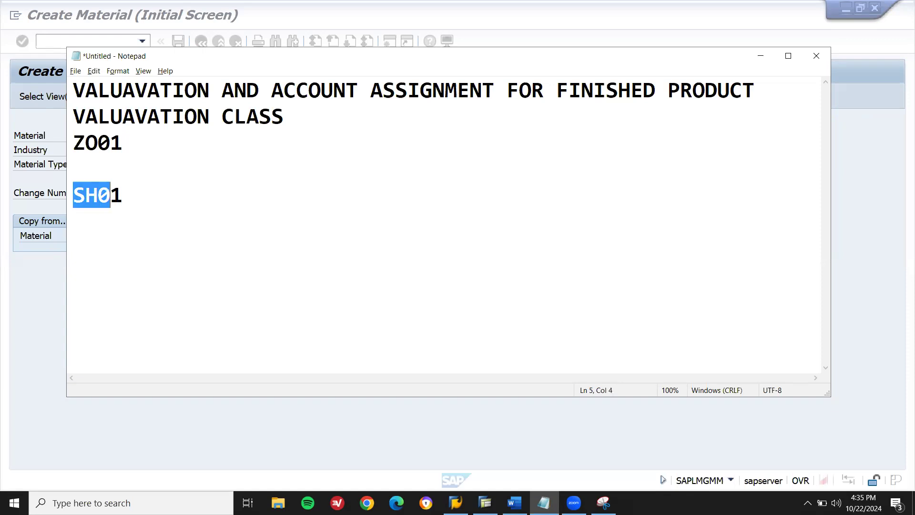
key("ctrl+c")
- Switch back to SAP and set plant, storage location and sales organization to SH01 and the distribution channel to SZ
key("alt+Tab")
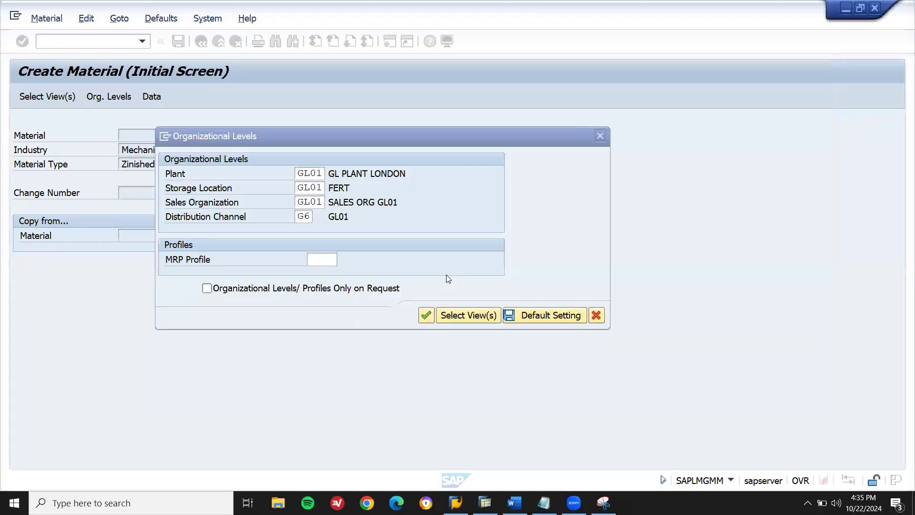
key("ctrl+v")
key("Tab")
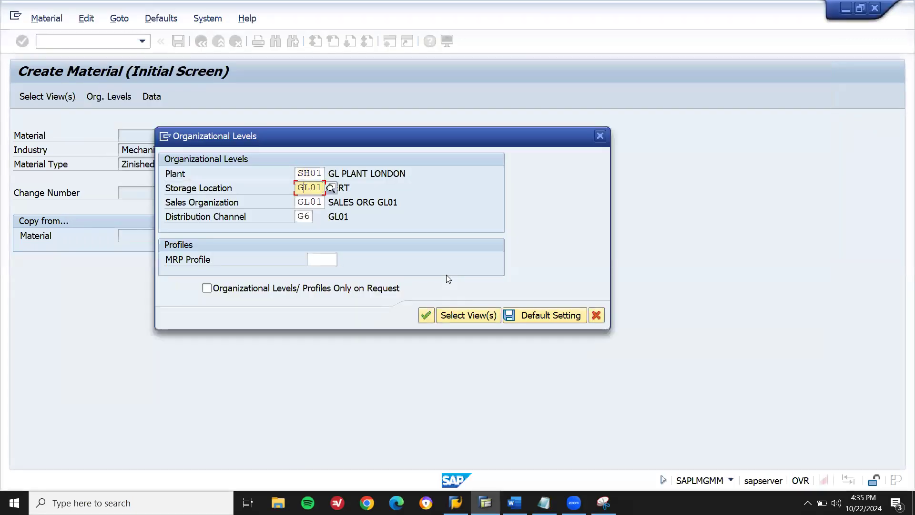
key("Tab")
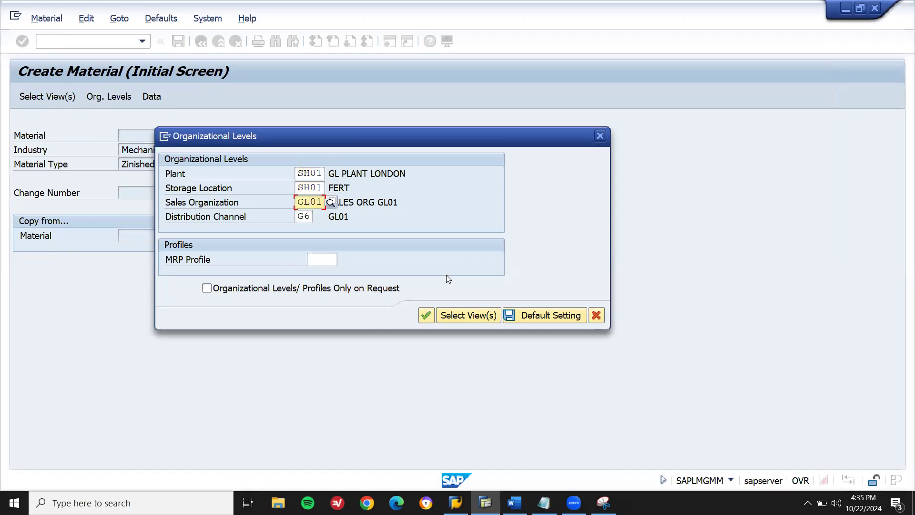
key("ctrl+v")
key("Tab")
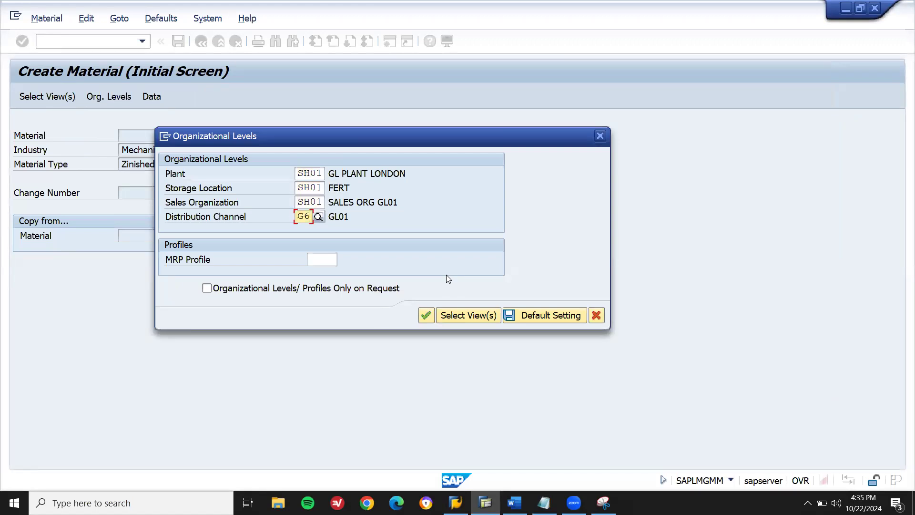
key("alt+Tab")
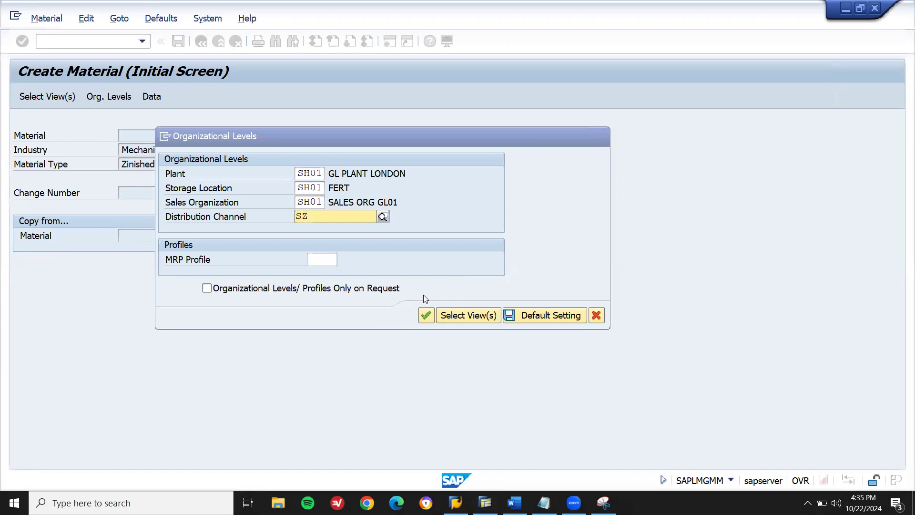
left_click(345, 244)
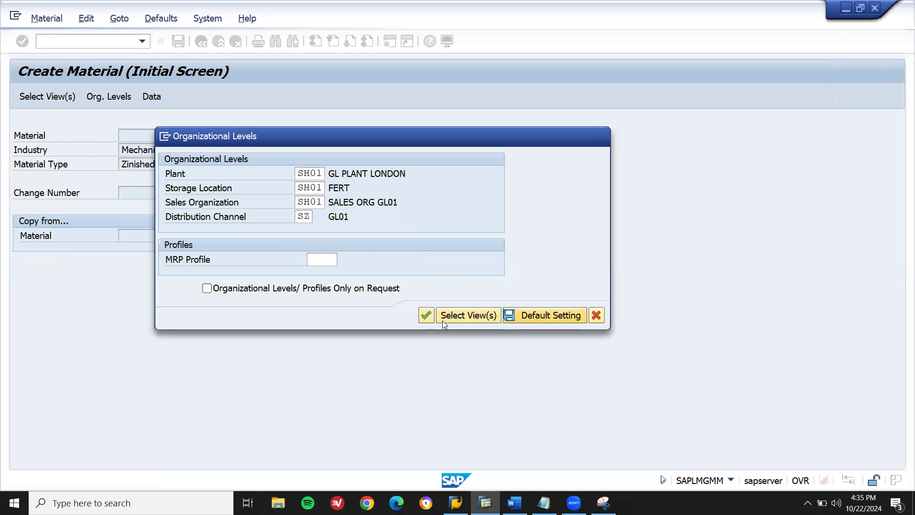
- Accept the organizational levels and fill the basic data with description VALUAVATION MAT, base unit KG, old material number 3434 and material group 133
left_click(426, 316)
left_click(428, 317)
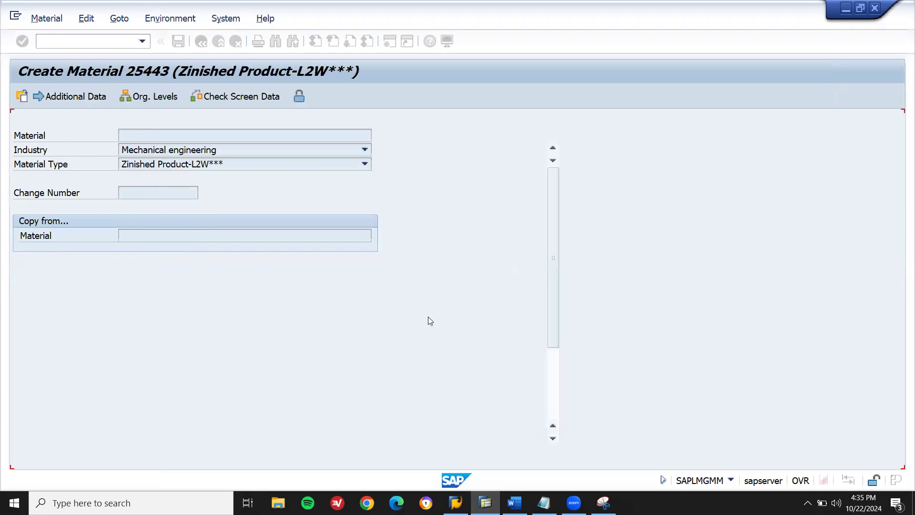
key("Return")
key("Tab")
key("Tab")
key("Tab")
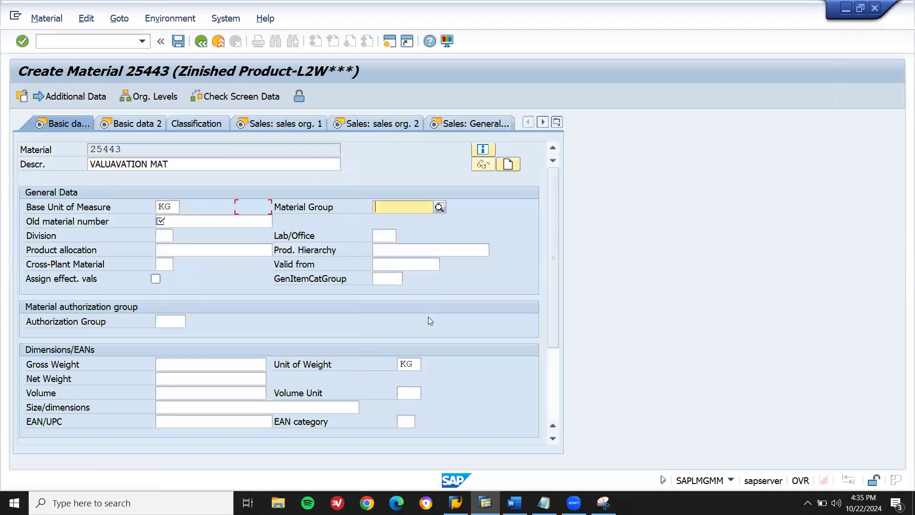
key("Tab")
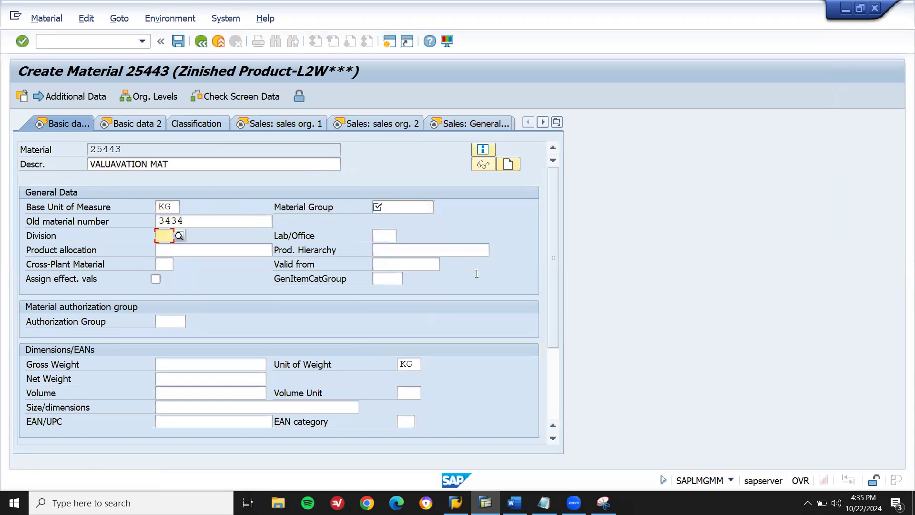
left_click(423, 206)
type("133")
key("Return")
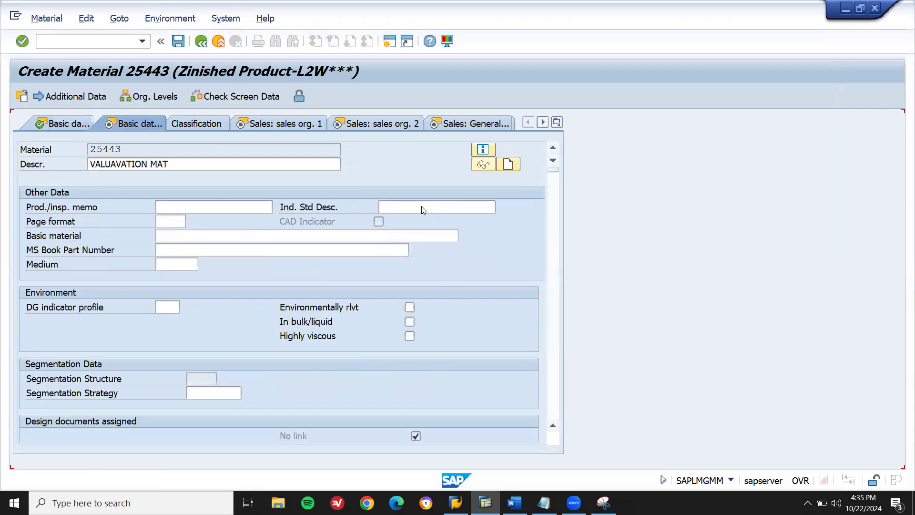
- In the first sales organization view, set the delivering plant to SH01 and fill in the tax classifications
key("Return")
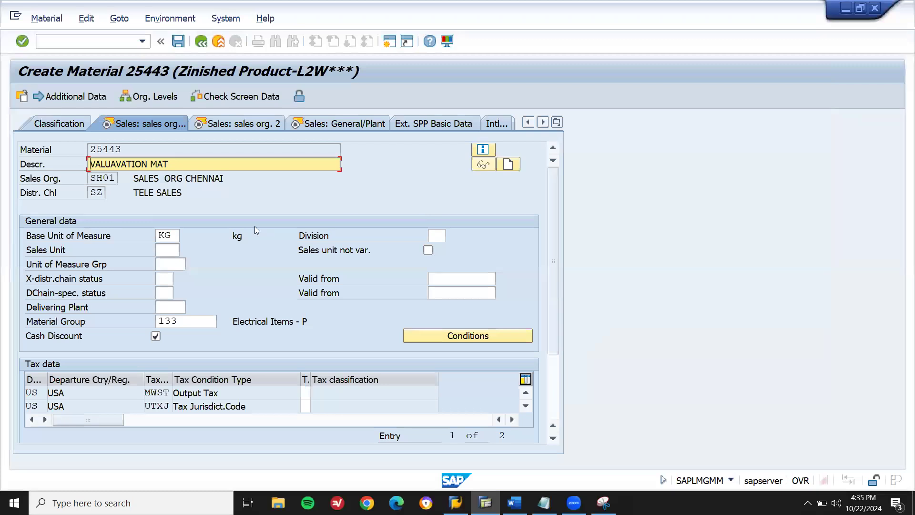
left_click(182, 307)
left_click(171, 321)
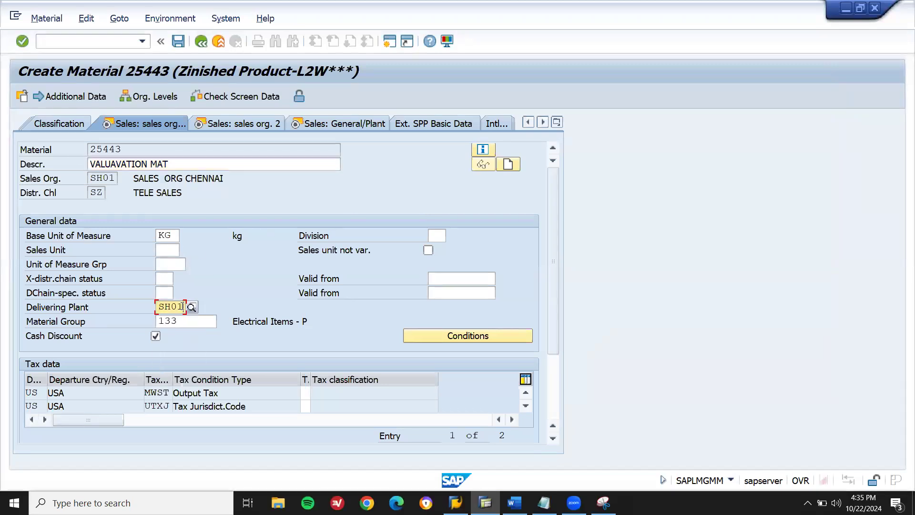
left_click(308, 393)
key("Return")
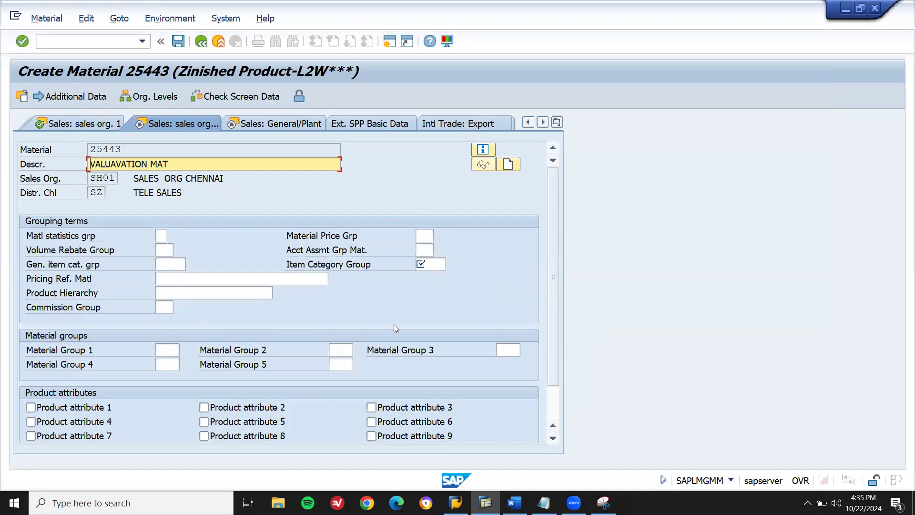
- Set both the item category group and the general item category group to NORM in the second sales organization view
left_click(437, 260)
left_click(431, 278)
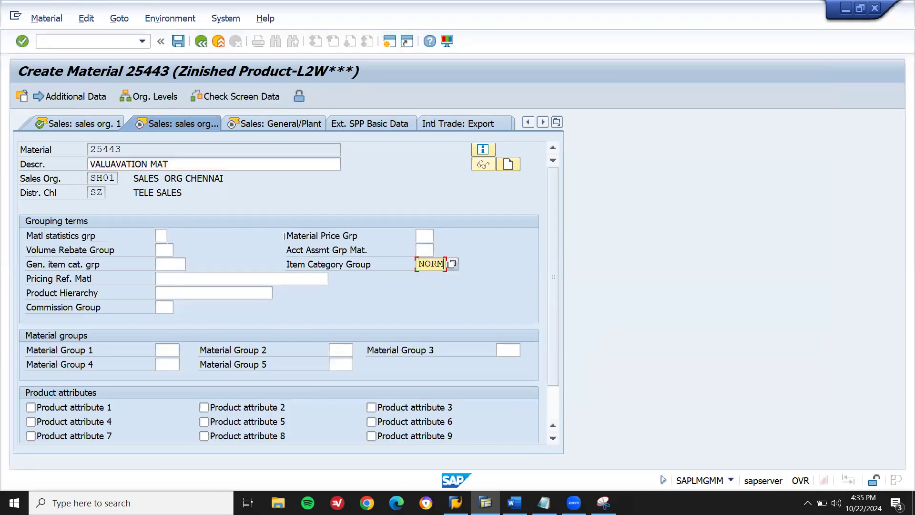
left_click(177, 260)
key("Down")
key("Return")
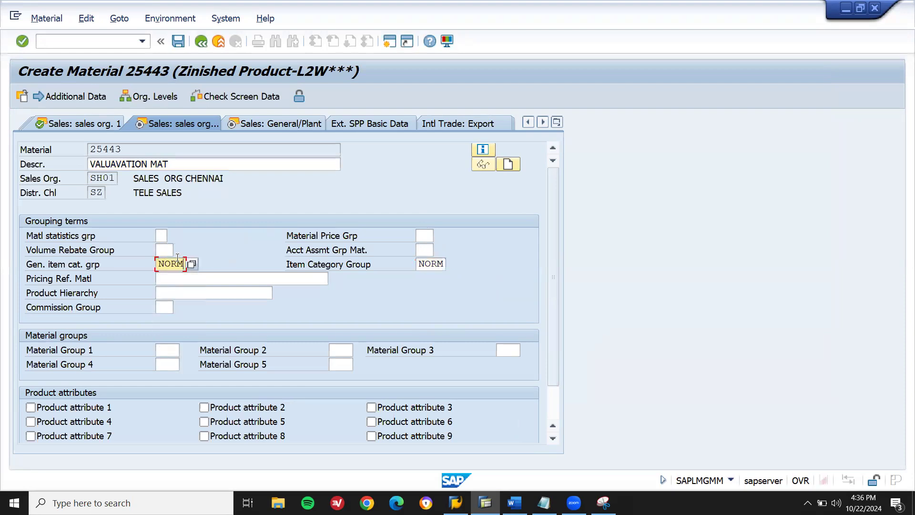
key("Return")
key("Return")
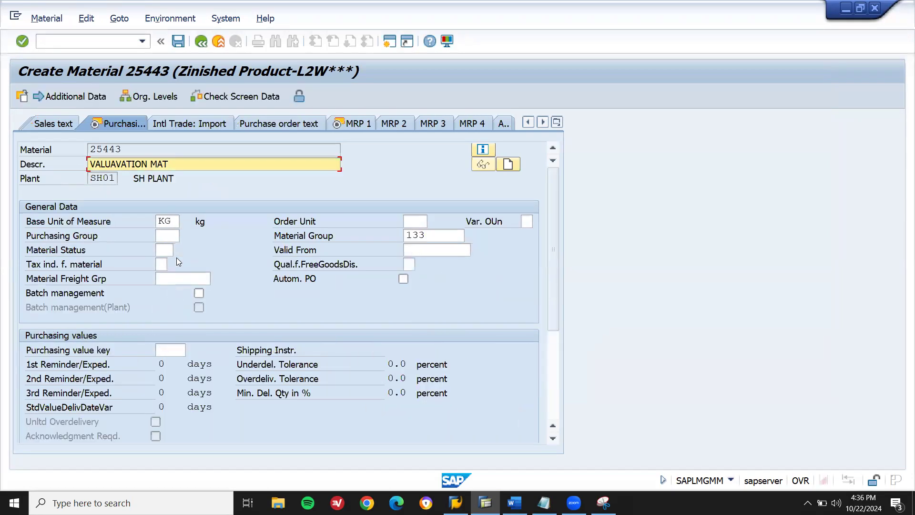
- Return to the Sales: General/Plant view and set availability check 01, transportation group 0001 and loading group 0001
left_click(557, 123)
left_click(609, 105)
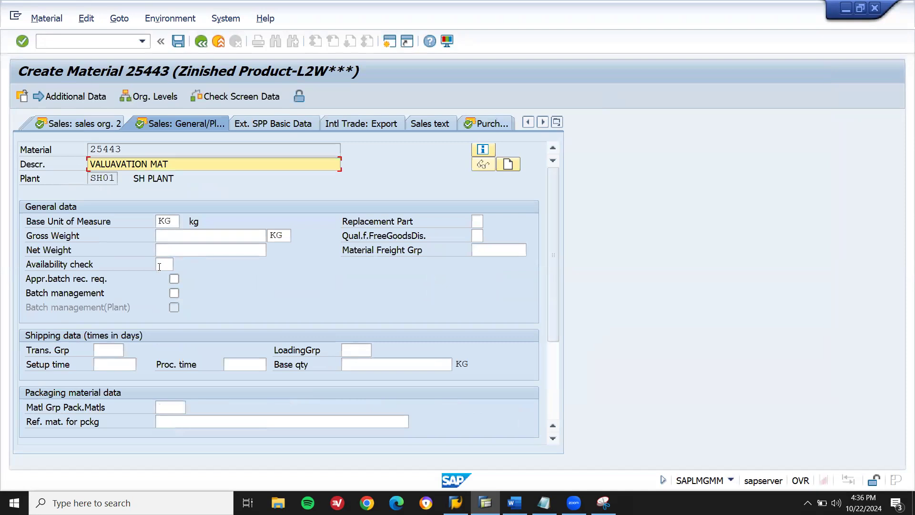
left_click(160, 266)
left_click(162, 276)
left_click(124, 348)
type("00010001")
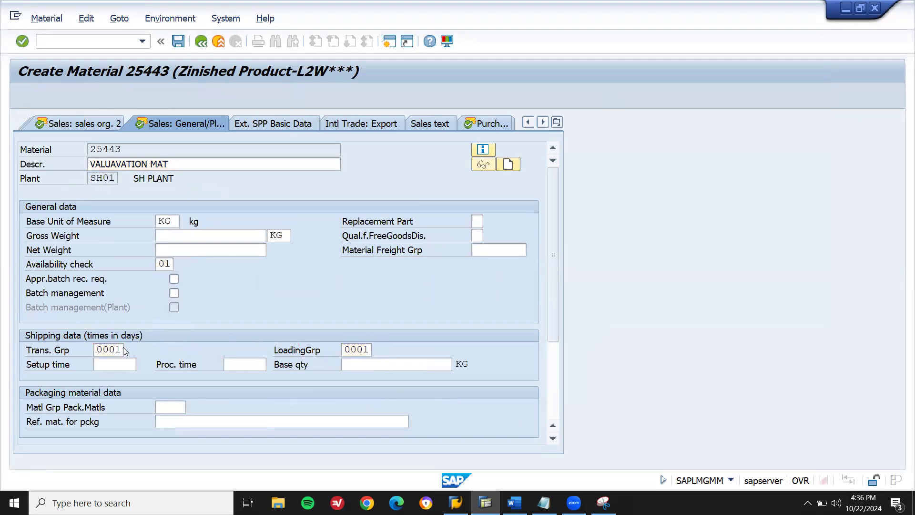
key("Return")
- Set the MRP type to ND and continue through the plant data views to Accounting 1
key("Return")
key("Return")
type("ND")
key("Return")
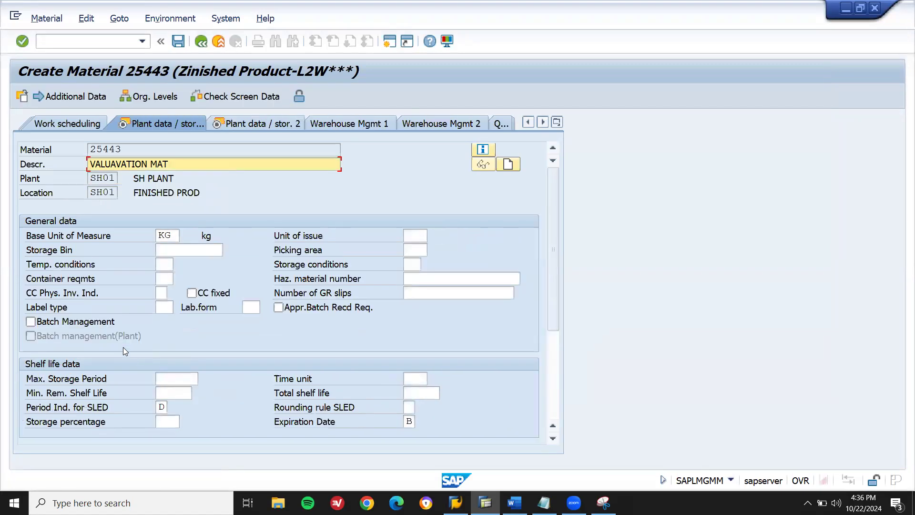
key("Return")
key("Return")
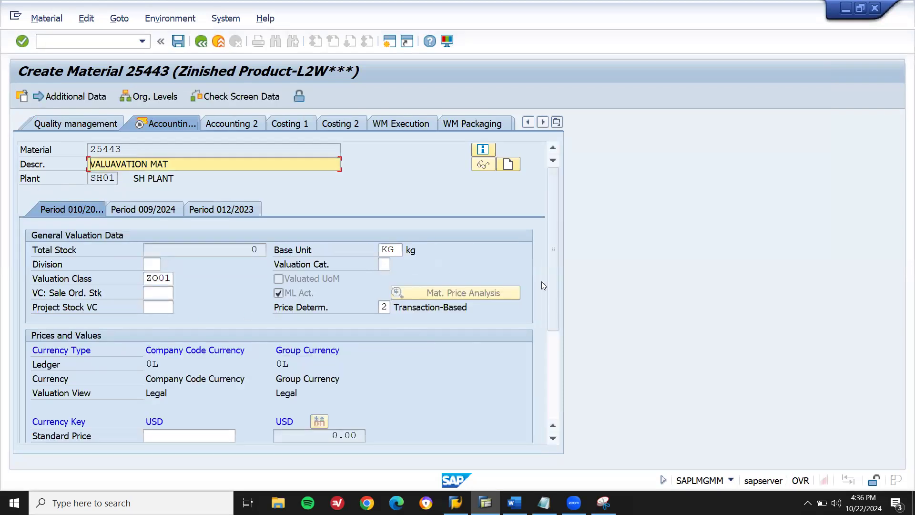
- Enter a standard price of 1500 in the Accounting 1 view and save the new material
left_click_drag(555, 294, 549, 350)
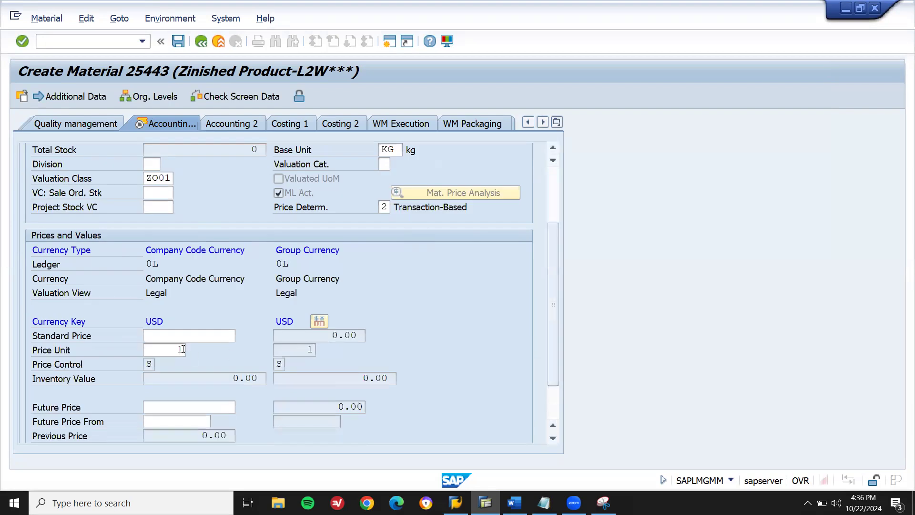
left_click(206, 336)
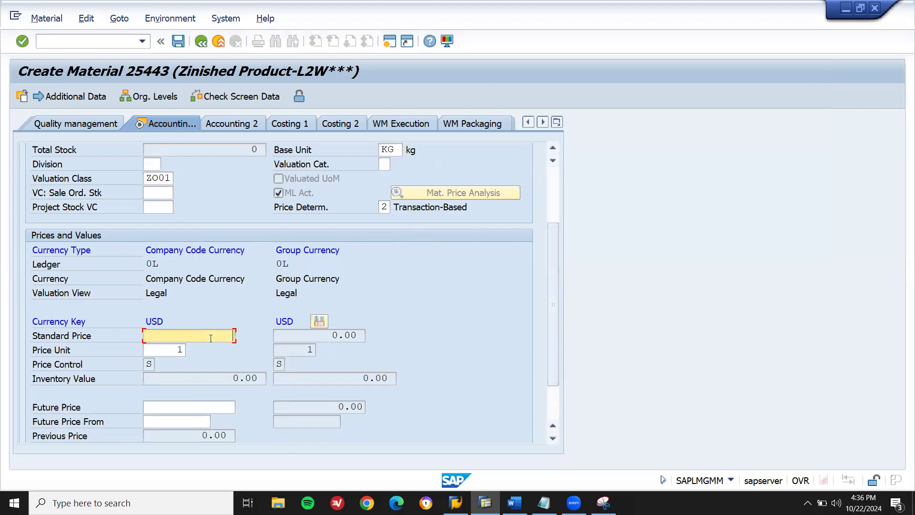
left_click(210, 344)
left_click(559, 124)
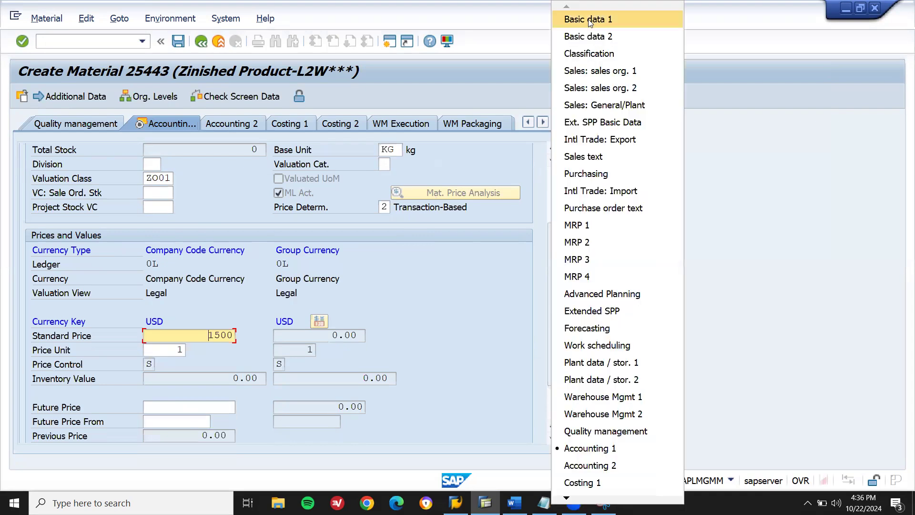
key("Return")
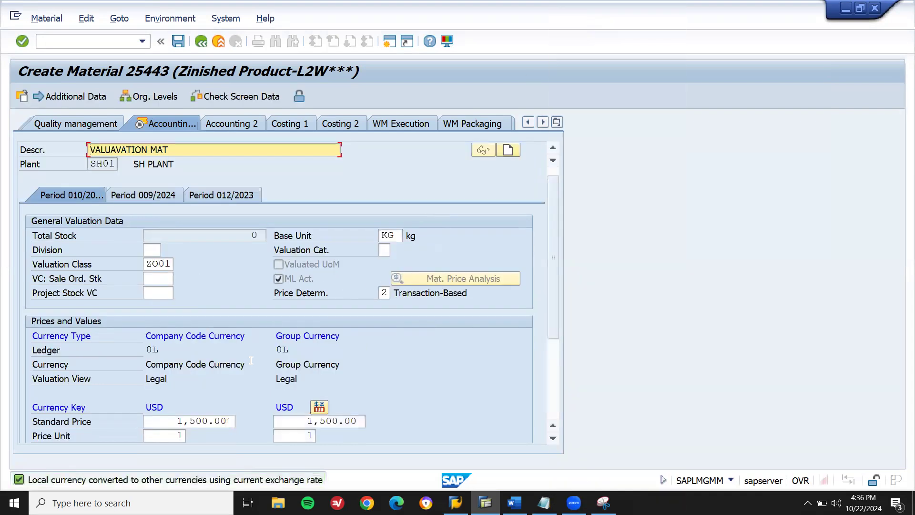
key("Return")
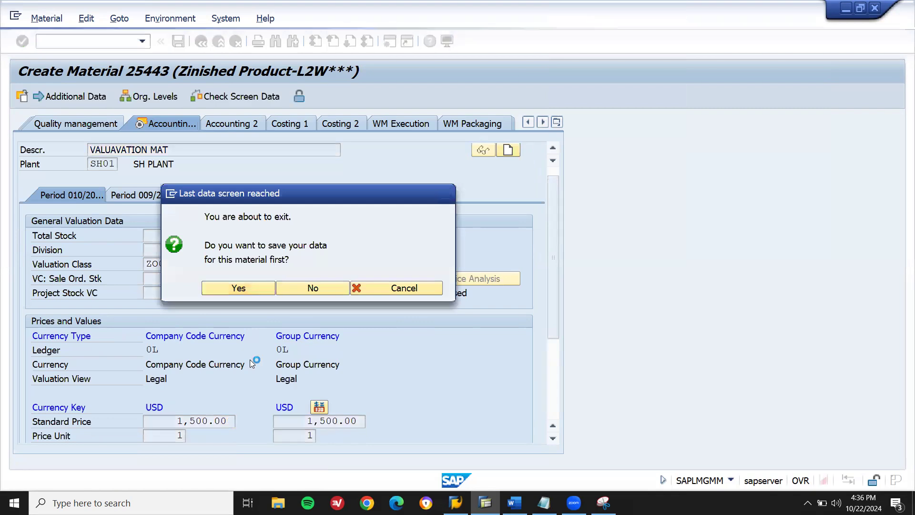
key("Return")
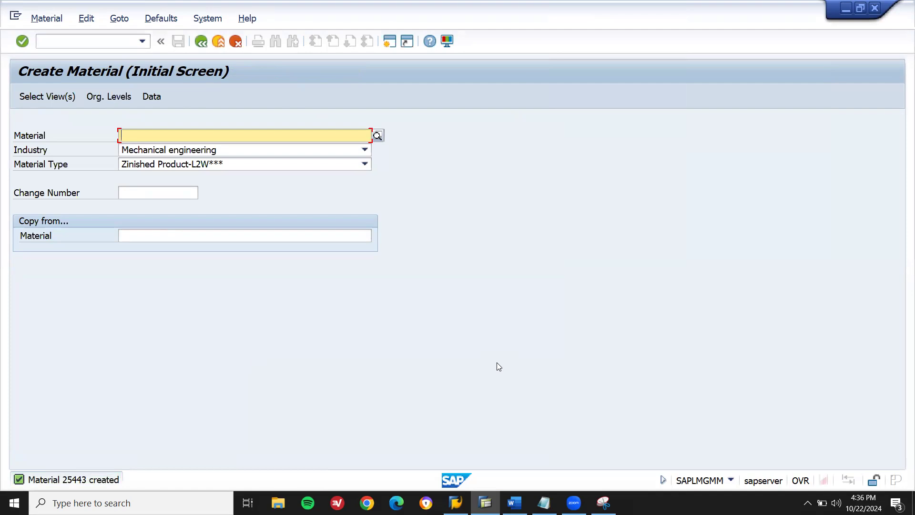
- Switch to the Notepad notes and record material number 25443 on a separate line below SH01
left_click(544, 502)
left_click(393, 288)
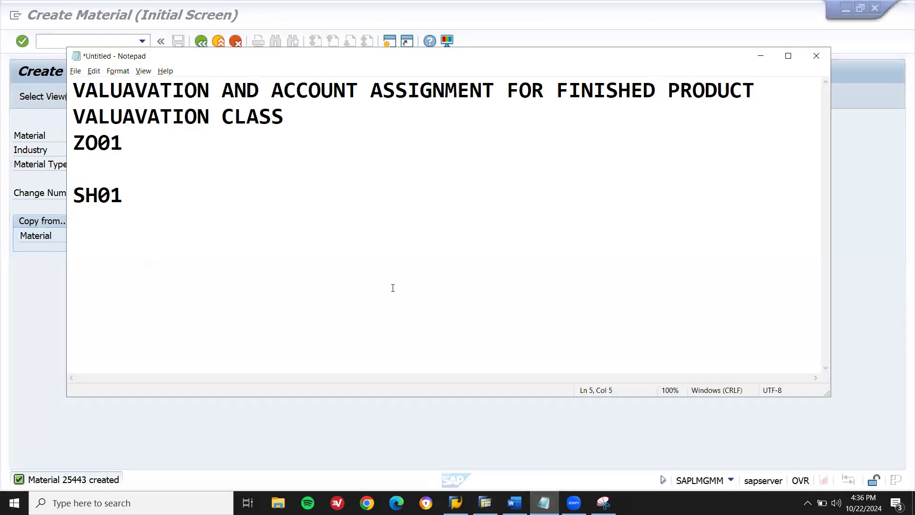
key("Return")
key("Return")
type("25443")
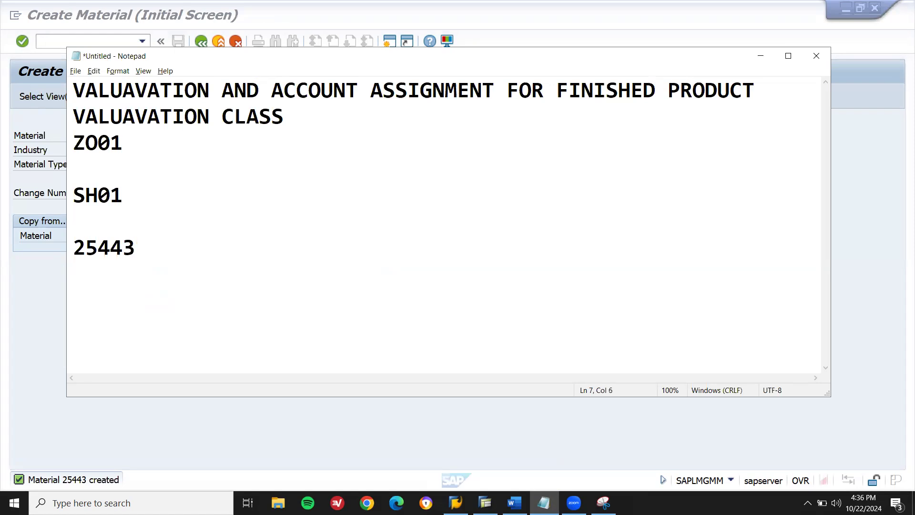
- Switch back to SAP, start transaction MIGO and add material 25443 as the goods receipt item
key("alt+Tab")
key("F3")
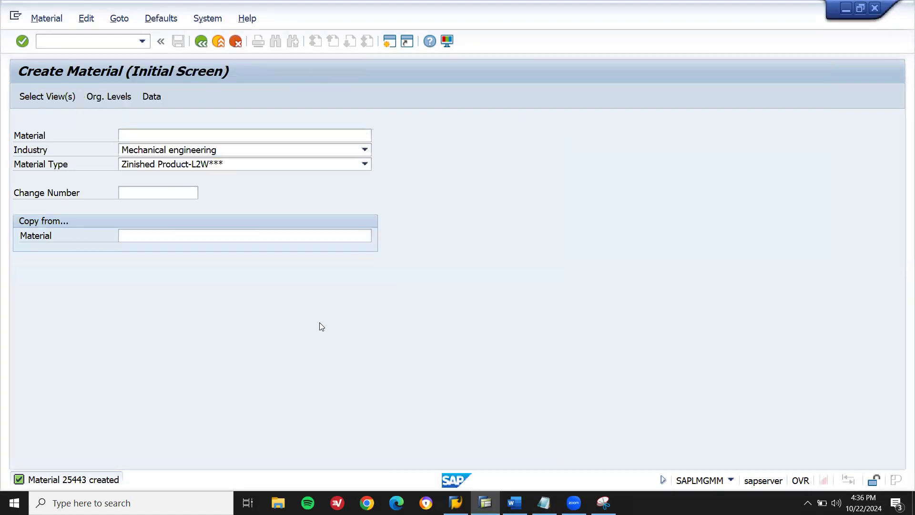
type("MIGO")
key("Return")
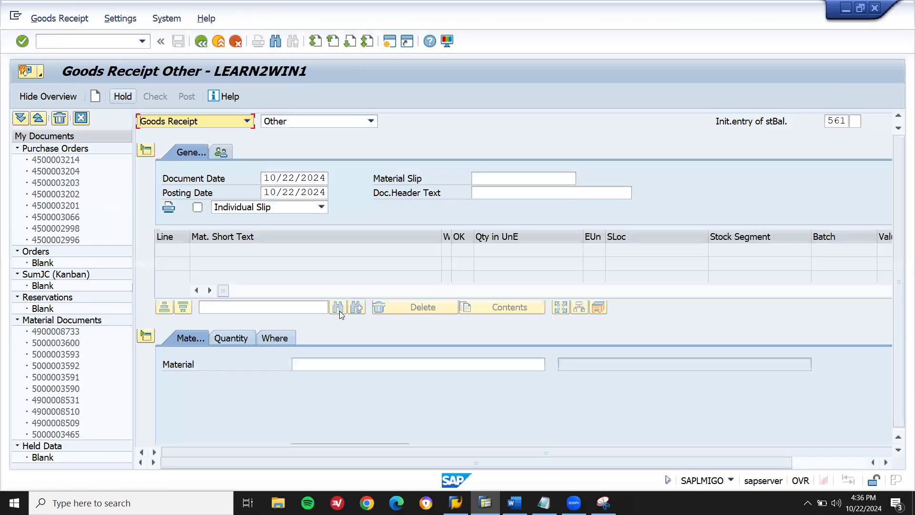
left_click(330, 363)
type("25443")
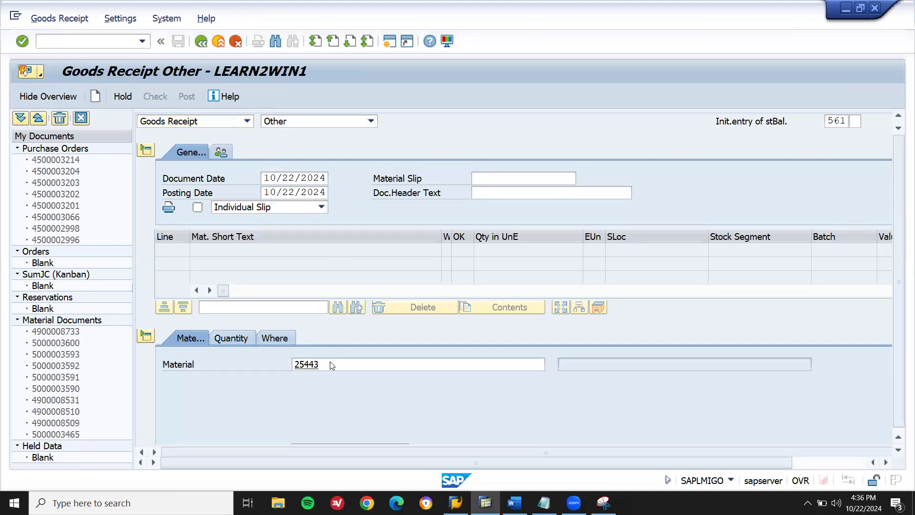
key("Return")
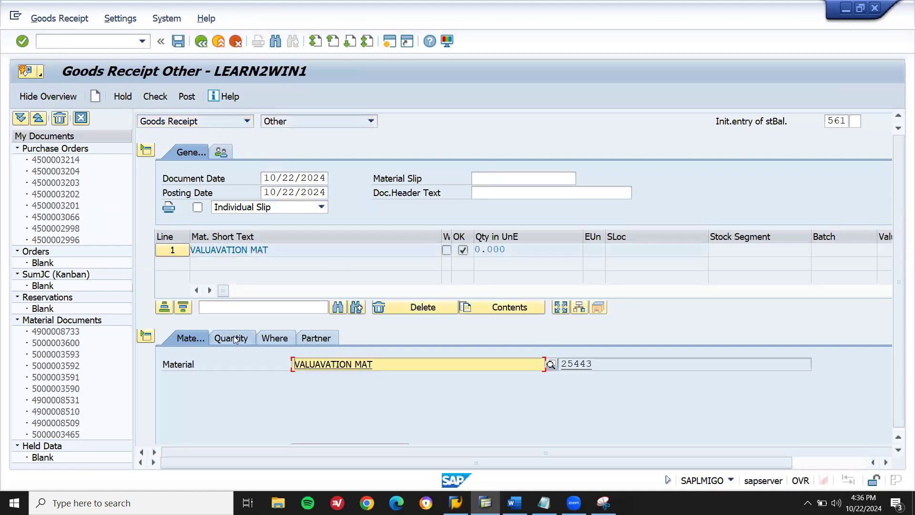
- Set the item's quantity to 10 with plant and storage location SH01, and try to post the goods receipt
left_click(234, 338)
type("10")
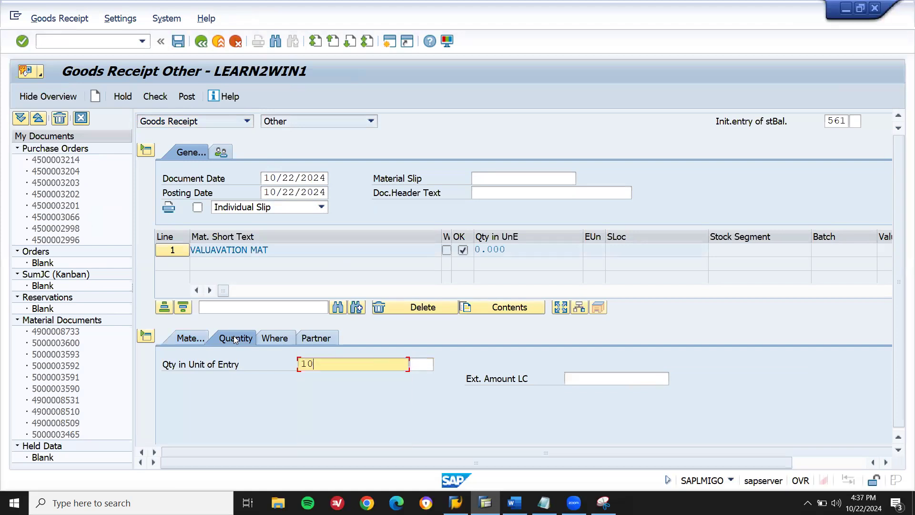
left_click(279, 339)
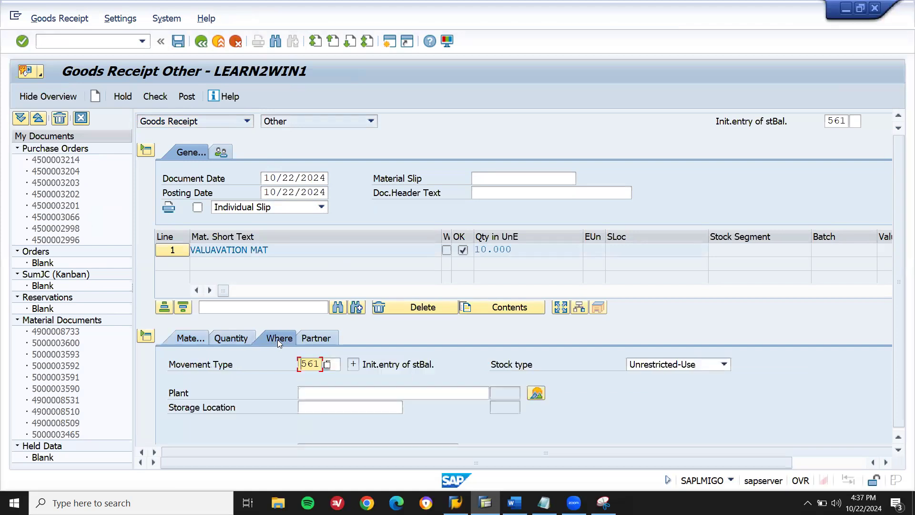
type("SH01")
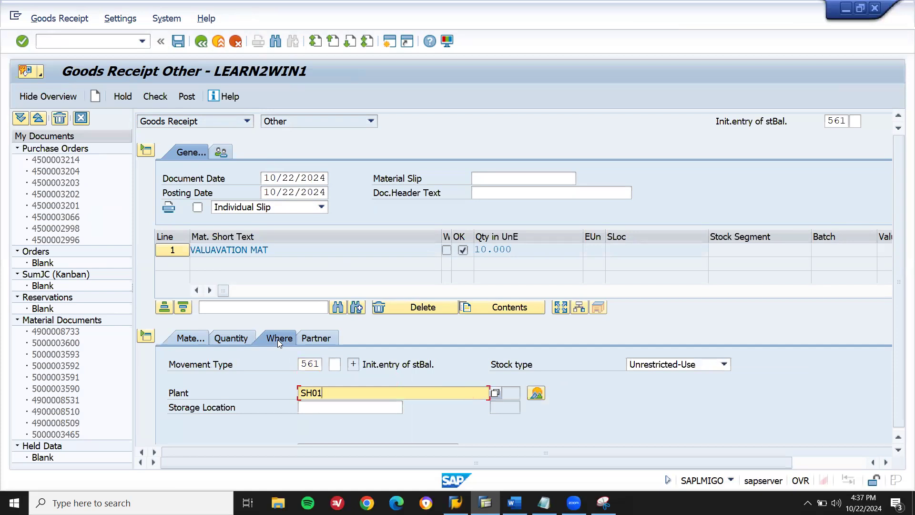
key("Tab")
type("SH01")
key("Return")
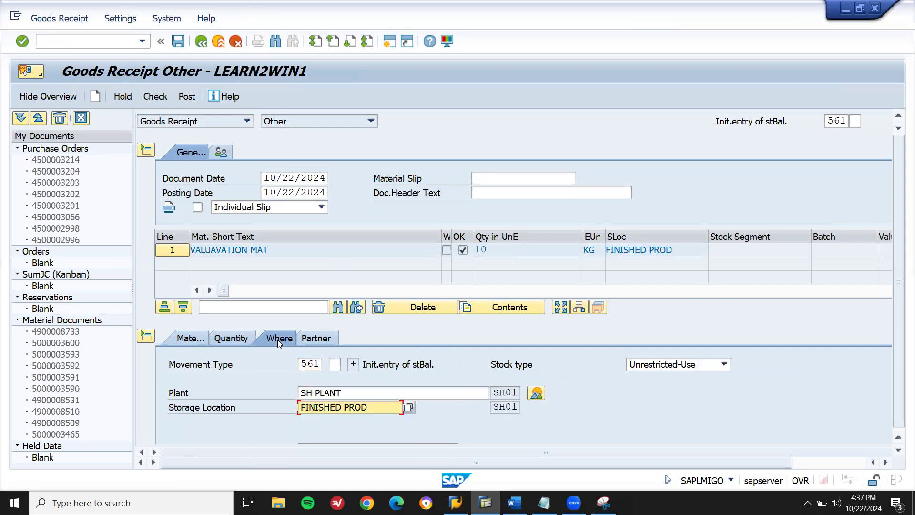
key("ctrl+s")
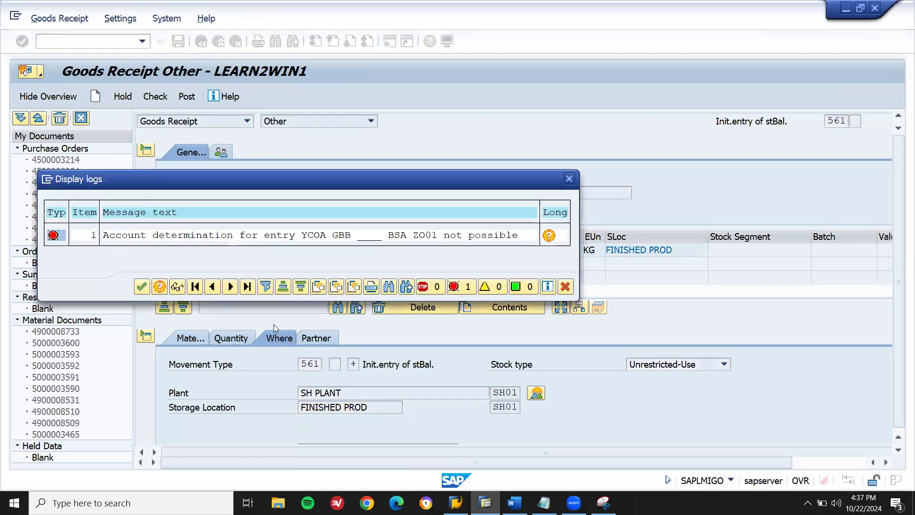
- Examine the long text of the logged account determination message and close it
left_click(550, 236)
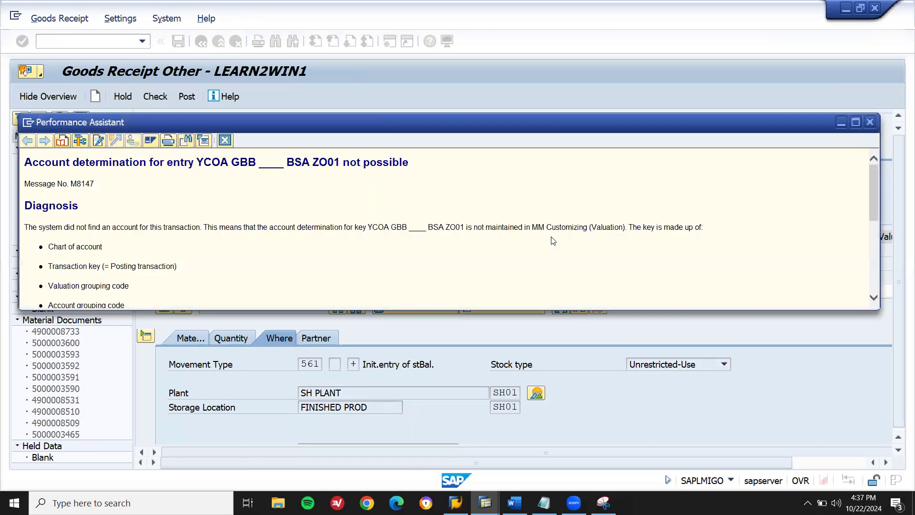
double_click(206, 163)
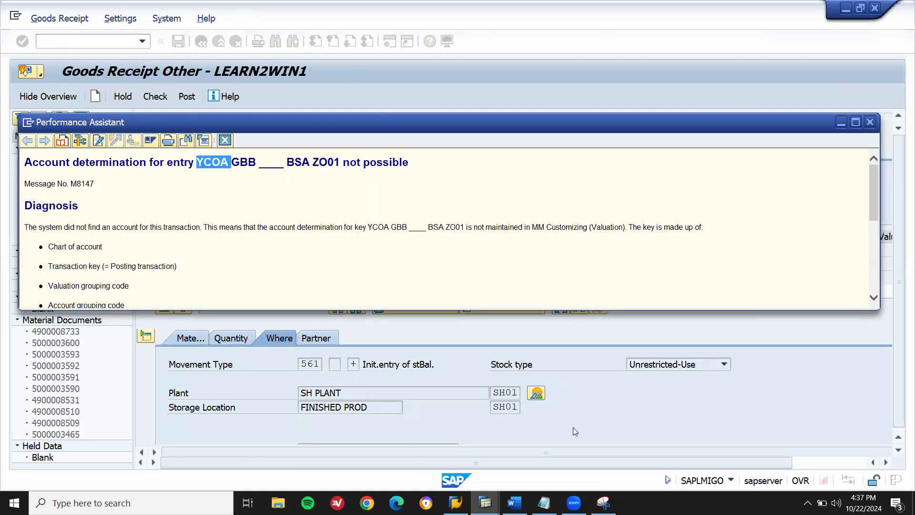
triple_click(296, 165)
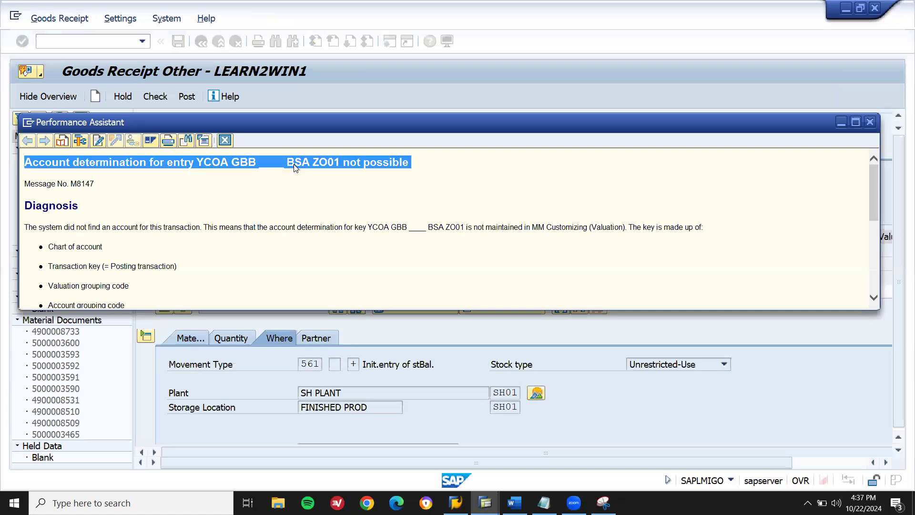
left_click(225, 140)
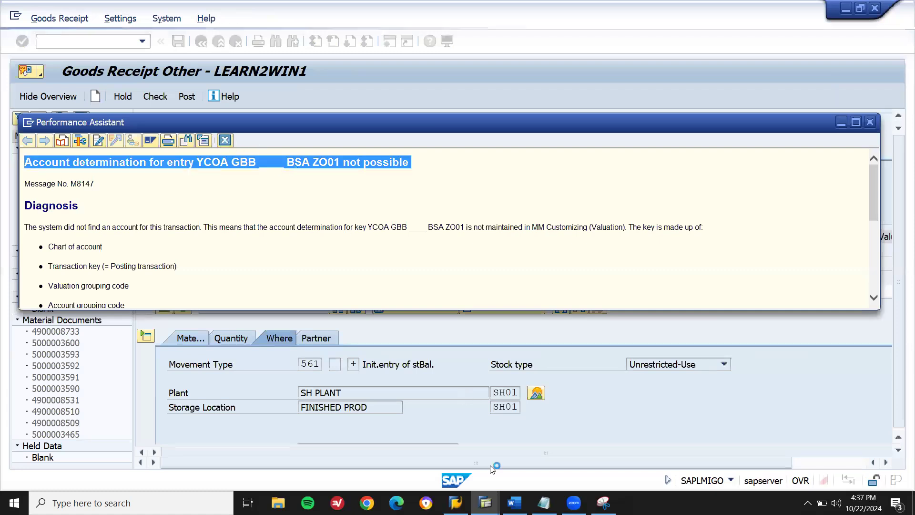
- Switch to the Notepad notes and paste the copied account determination message on a separate line below 25443
left_click(544, 503)
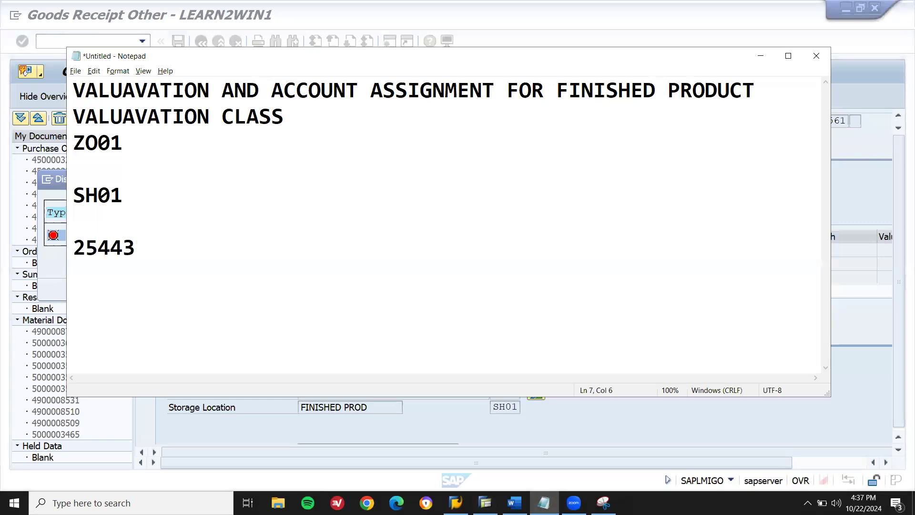
key("Return")
key("Return")
key("ctrl+v")
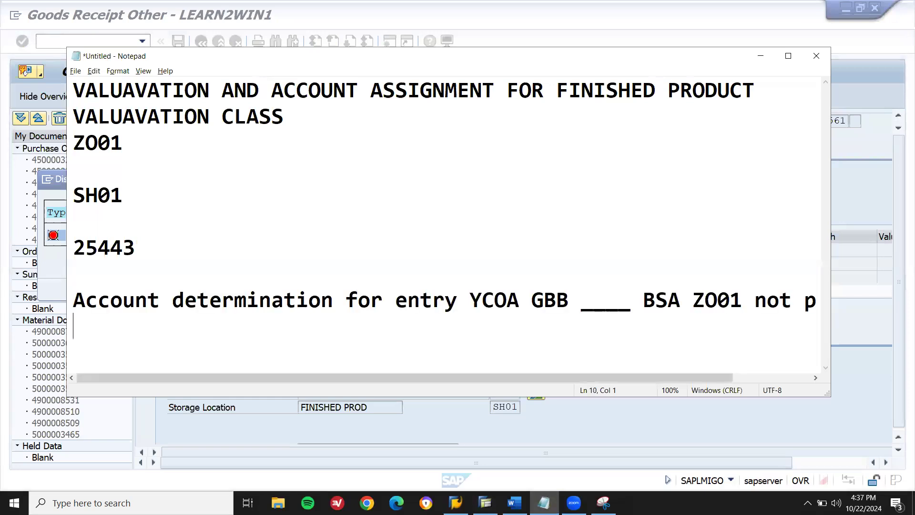
- Switch back to SAP, close the message log and restart the goods receipt without saving the entered document
key("alt+Tab")
key("Return")
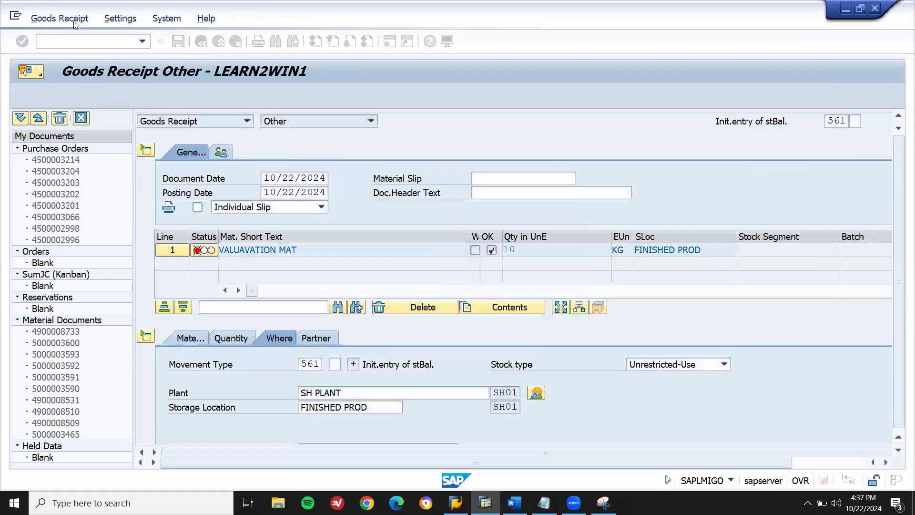
left_click(71, 19)
left_click(74, 43)
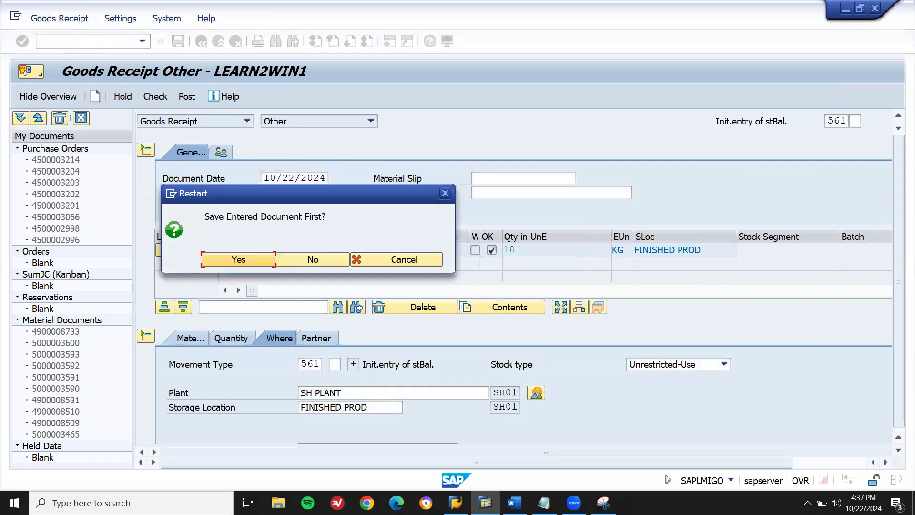
left_click(302, 259)
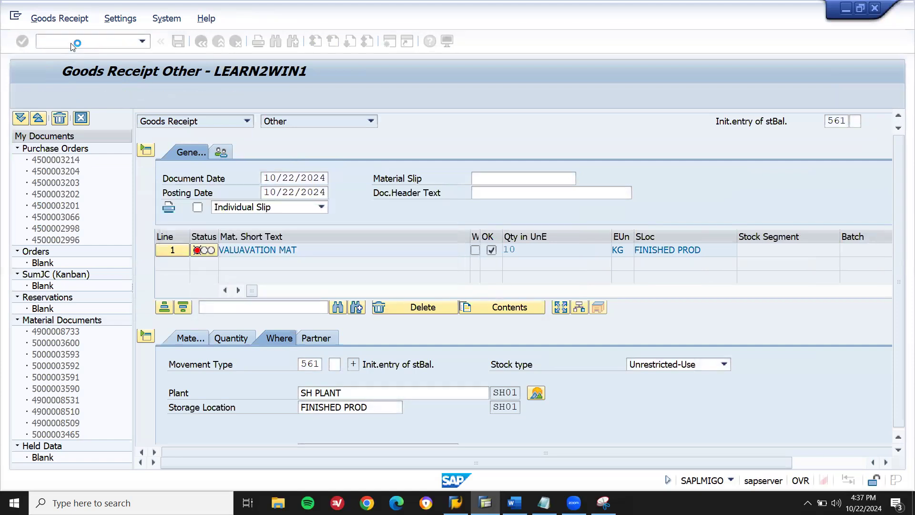
- Leave the goods receipt and start transaction OBYC for the automatic posting configuration
type("/NOBYC")
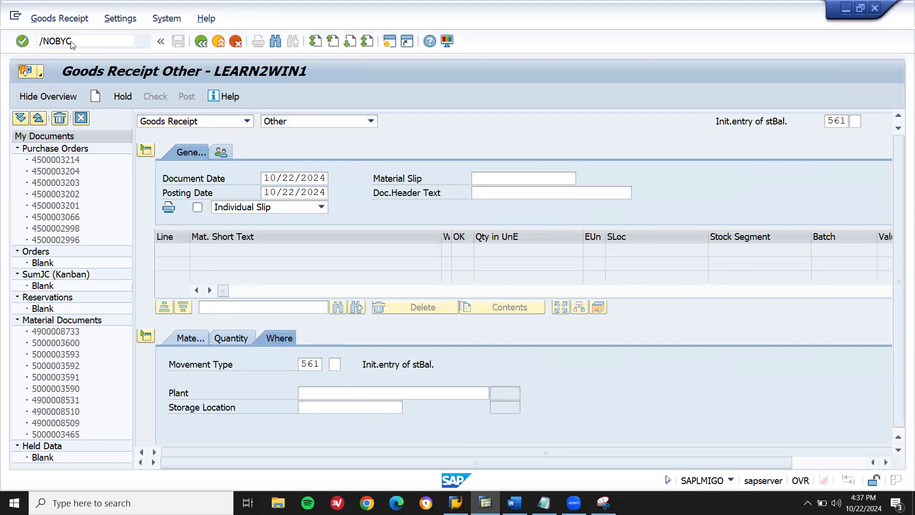
key("Return")
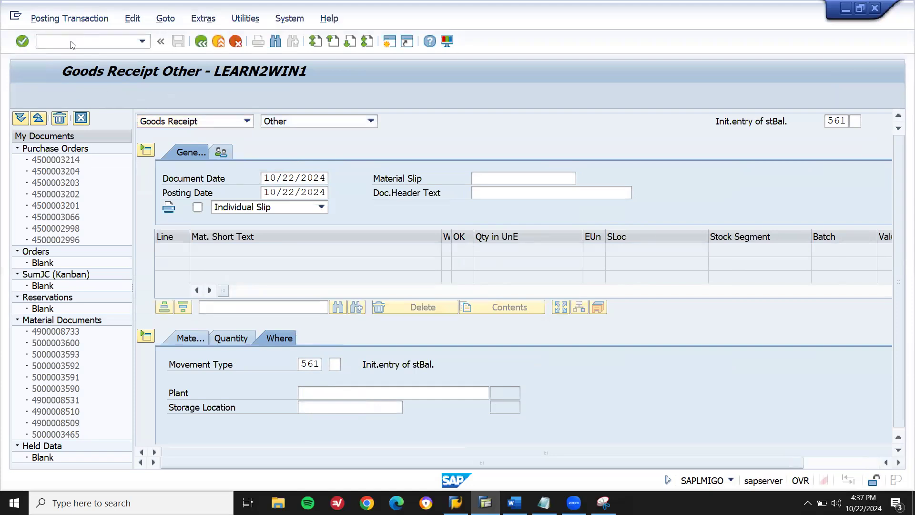
left_click(69, 18)
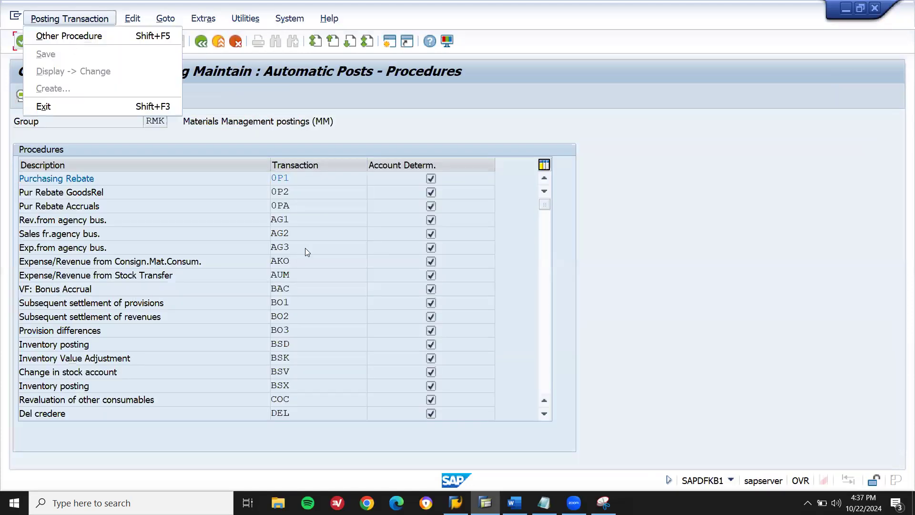
- Switch to the Word document and add the lines "Accounting Entries:" and "T.C. OBYC" below the material type screenshot
left_click(514, 503)
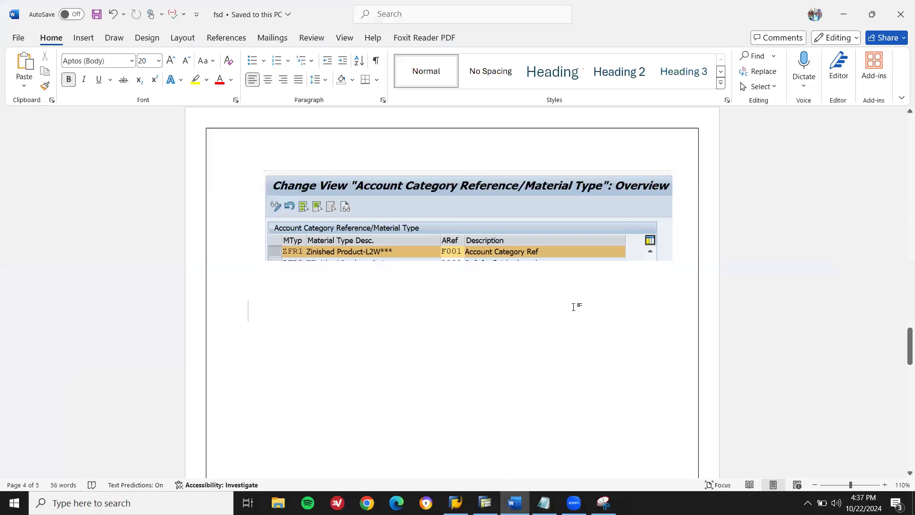
key("Return")
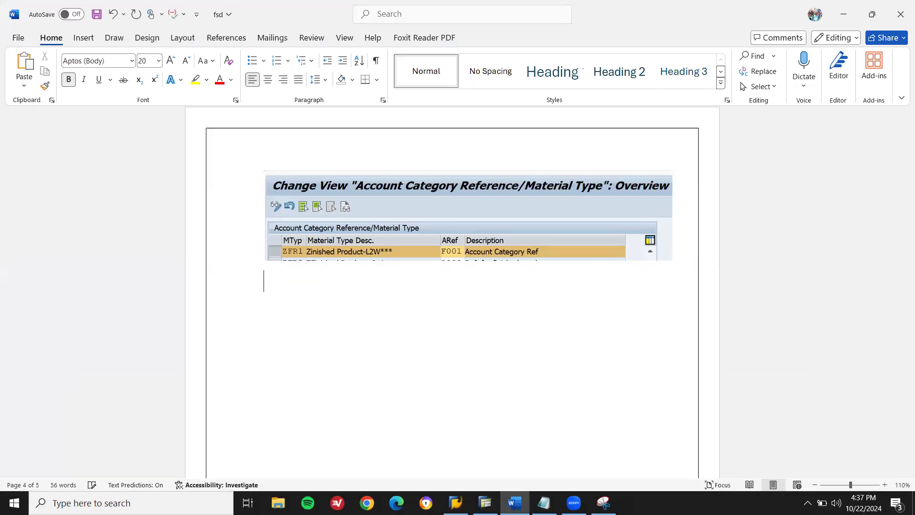
key("Return")
type("Accounting Entries")
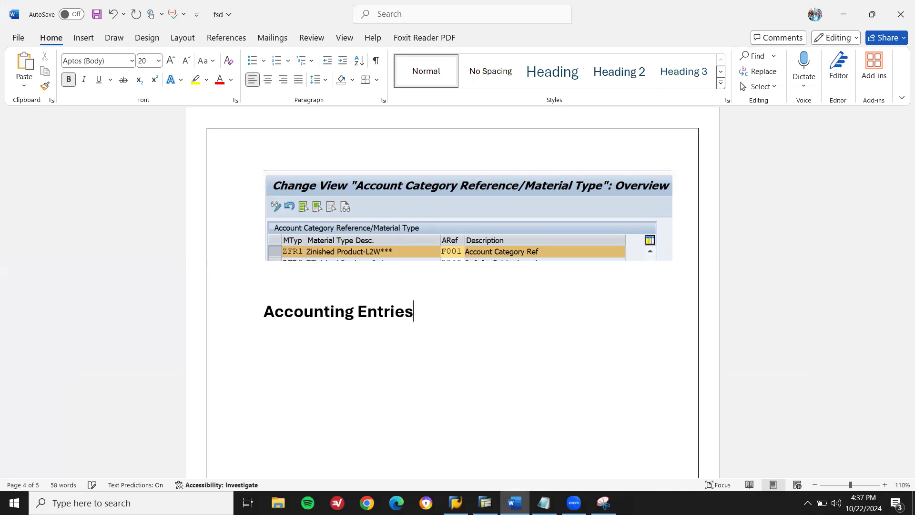
type(":")
key("Return")
type("T.C. OBYC")
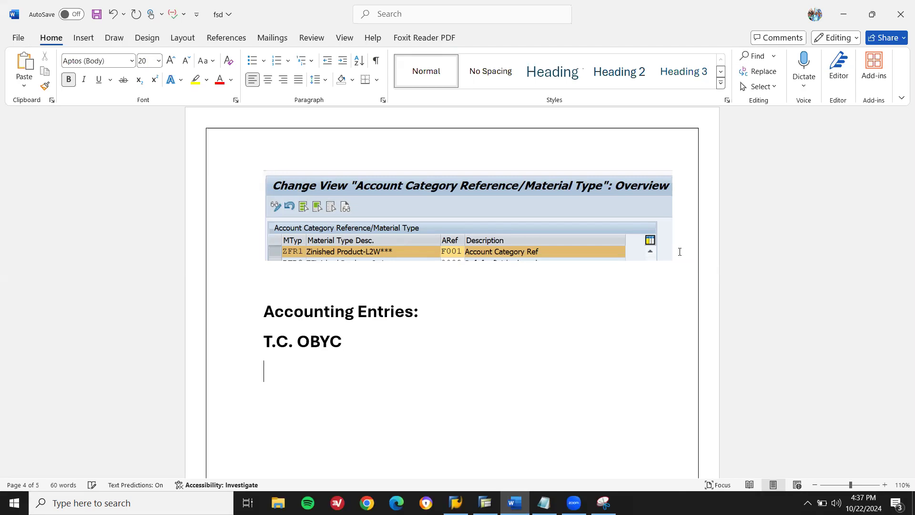
- Switch to the Notepad notes and check the chart of accounts and transaction key in the pasted message
key("alt+Tab")
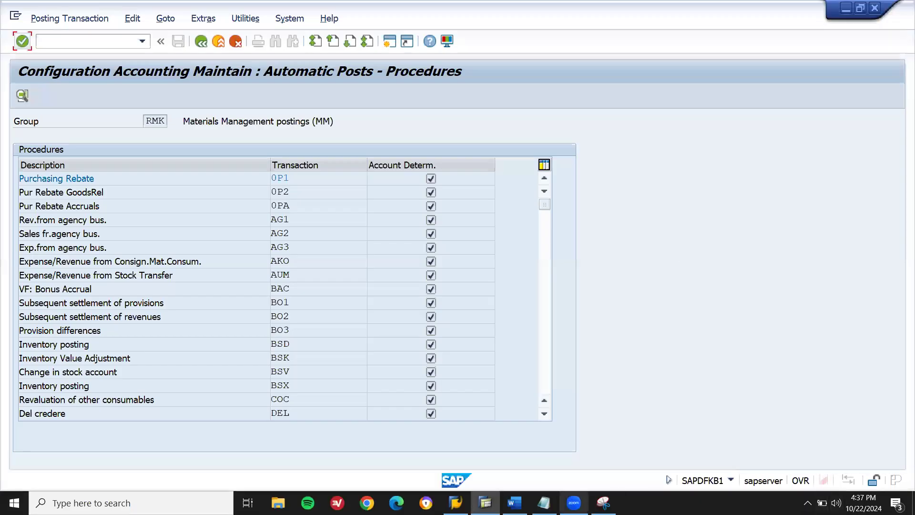
left_click(544, 503)
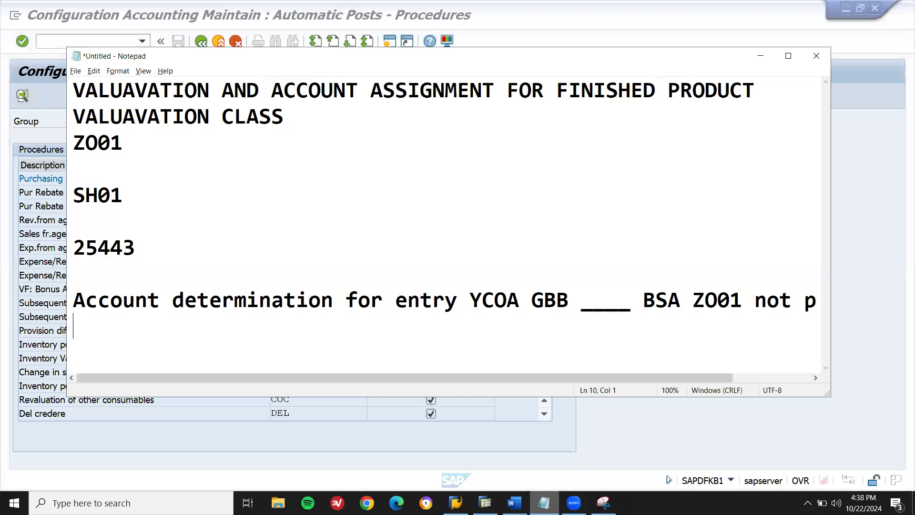
double_click(548, 301)
left_click_drag(544, 301, 278, 375)
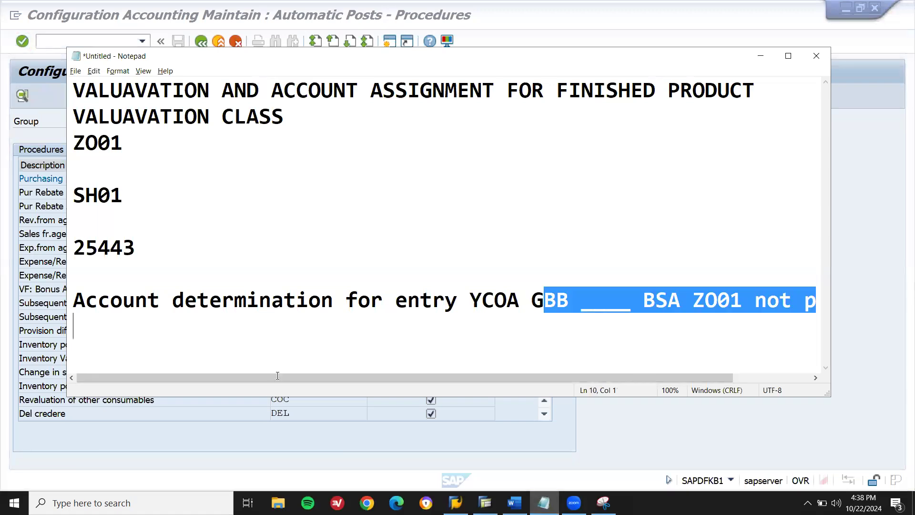
left_click(537, 294)
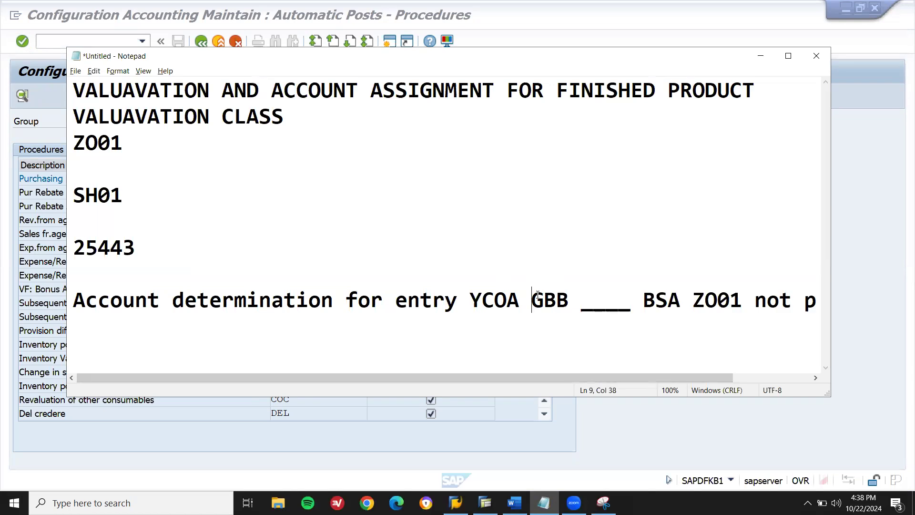
key("ctrl+shift+Left")
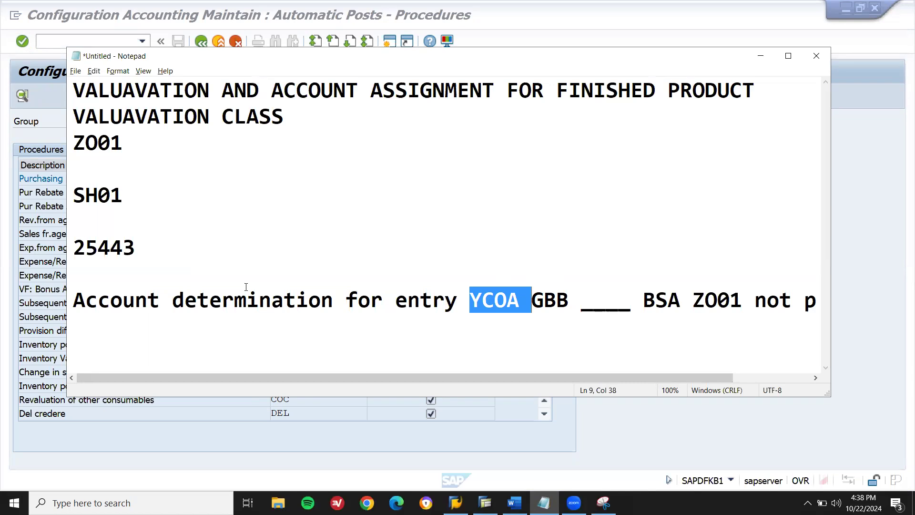
- Return to SAP and open the offsetting entry for inventory posting procedure GBB for chart of accounts YCOA
left_click(42, 358)
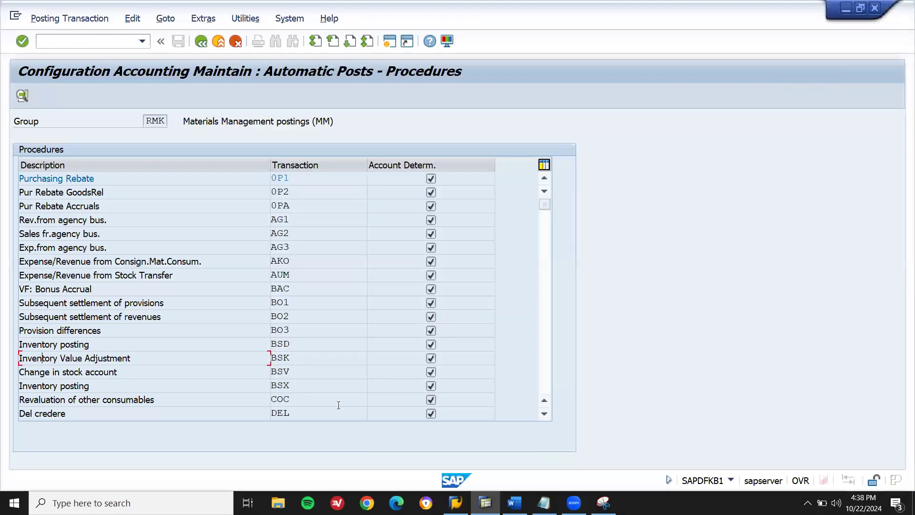
scroll(538, 366, "down", 6)
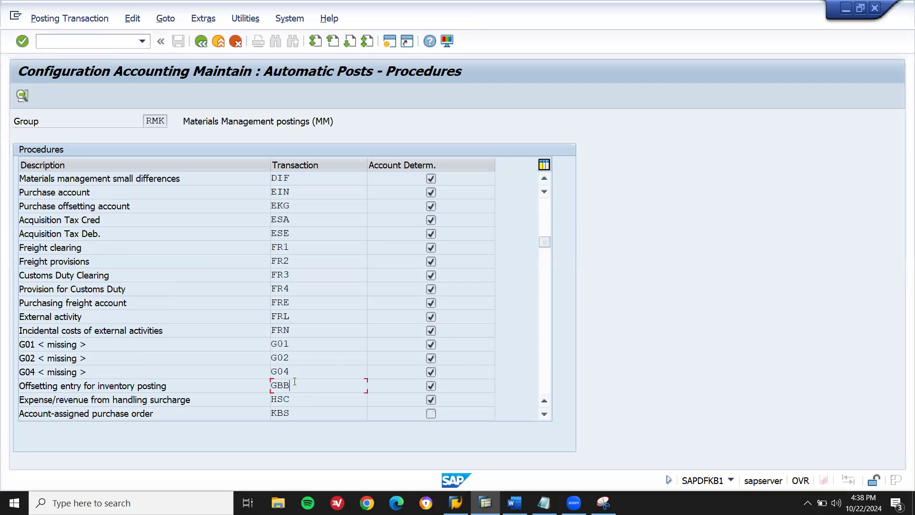
double_click(183, 385)
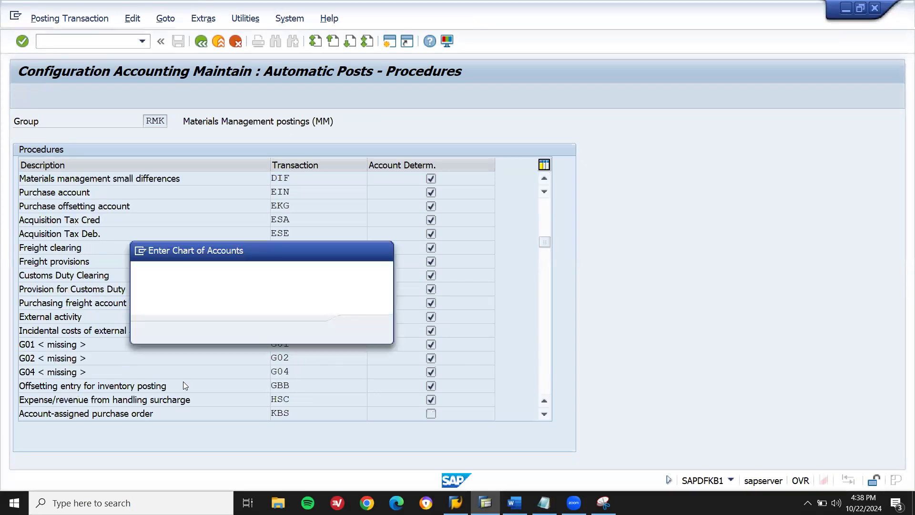
type("YCOA")
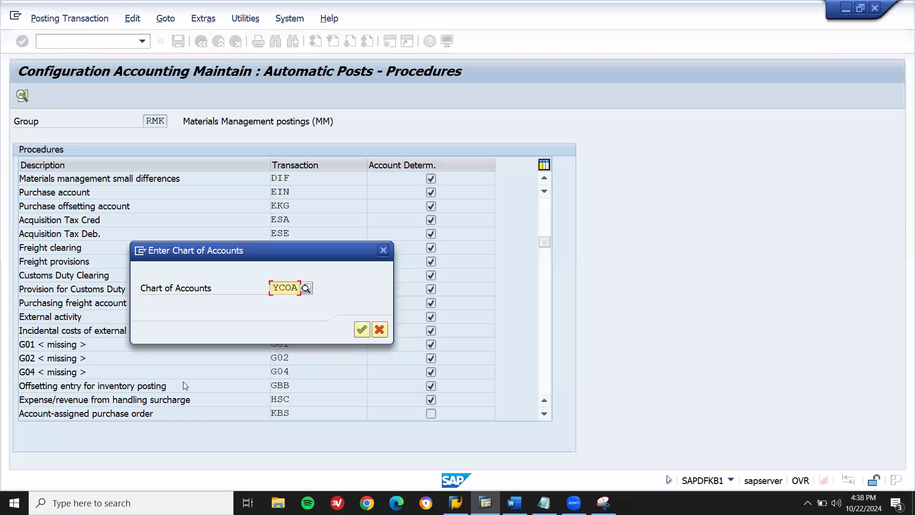
key("Return")
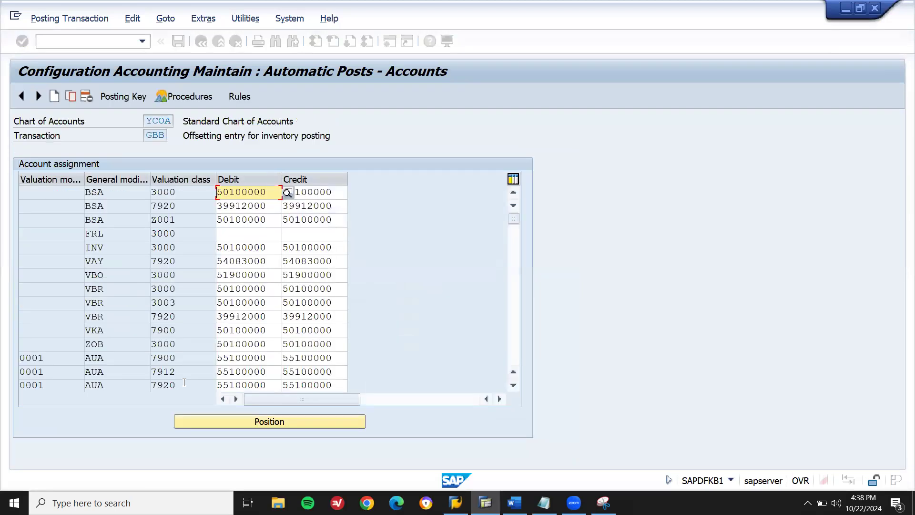
- Examine the debit account assigned to the BSA entry for valuation class 7920
left_click(129, 202)
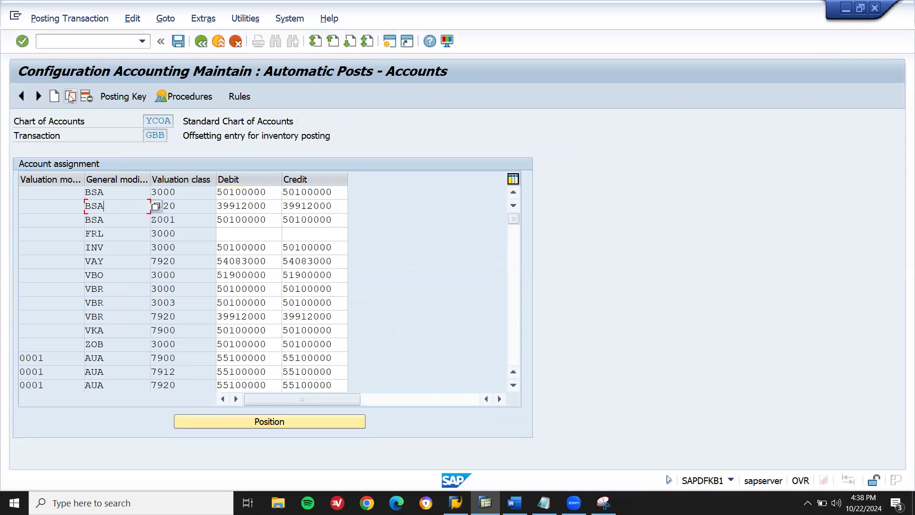
left_click(275, 206)
key("shift+Left")
key("shift+Left")
key("shift+Left")
key("shift+Left")
key("shift+Left")
key("shift+Left")
key("shift+Left")
key("shift+Left")
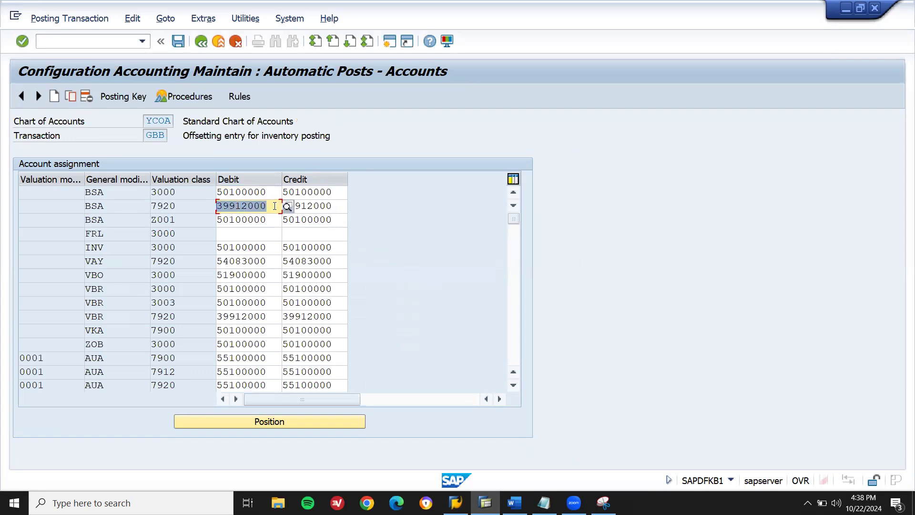
key("Left")
key("shift+Right")
key("shift+Right")
key("shift+Right")
key("shift+Right")
key("shift+Right")
key("shift+Right")
key("shift+Right")
key("Right")
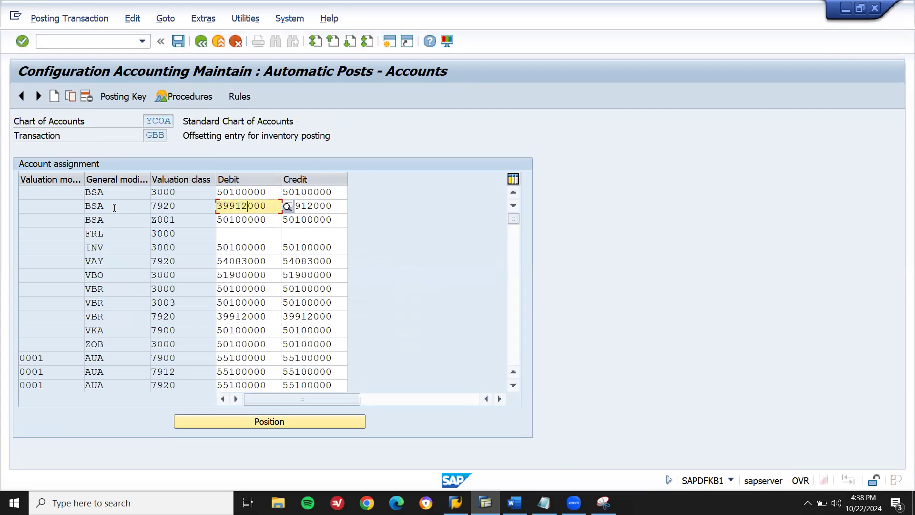
- Copy the BSA entry for valuation class 7920 and set the copy's valuation class to ZO01
left_click(115, 207)
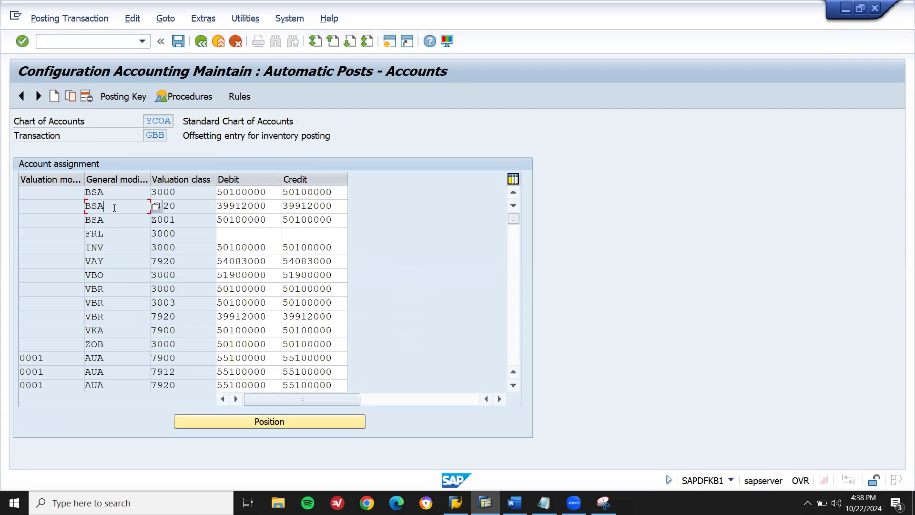
left_click(72, 95)
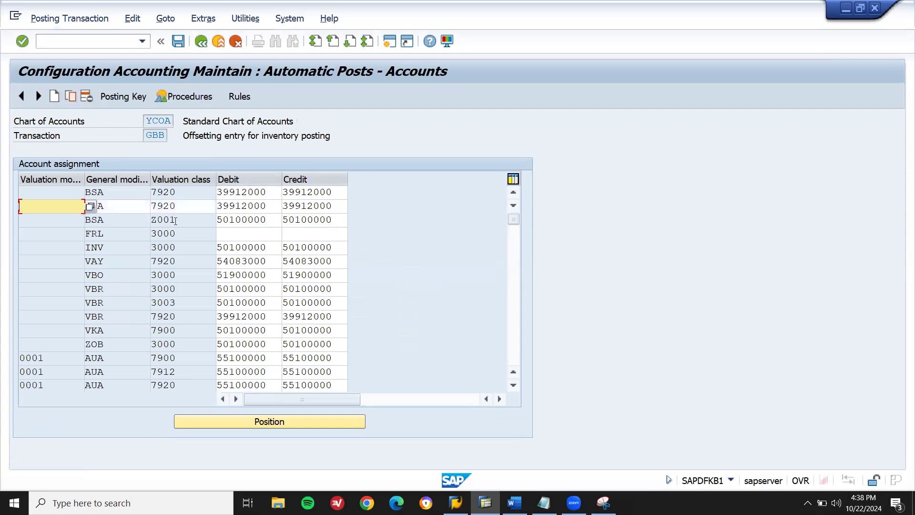
left_click(188, 209)
key("BackSpace")
key("BackSpace")
key("BackSpace")
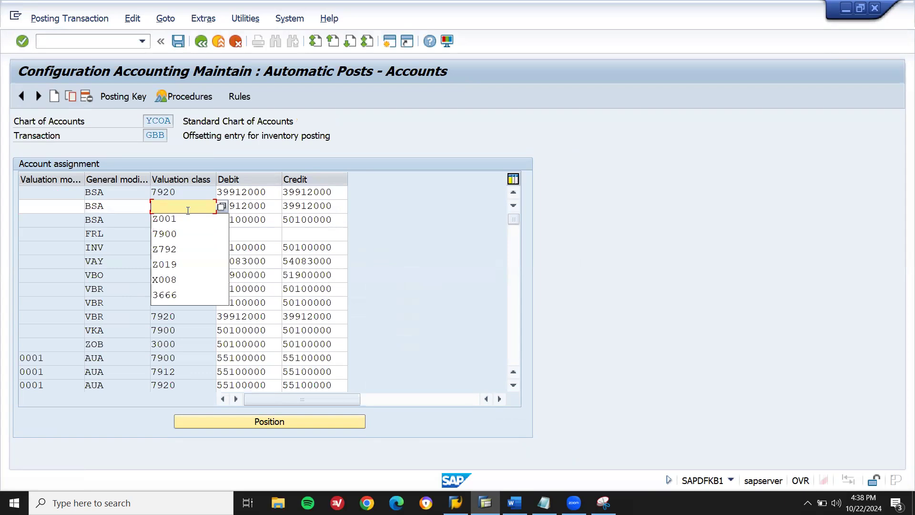
type("ZO01")
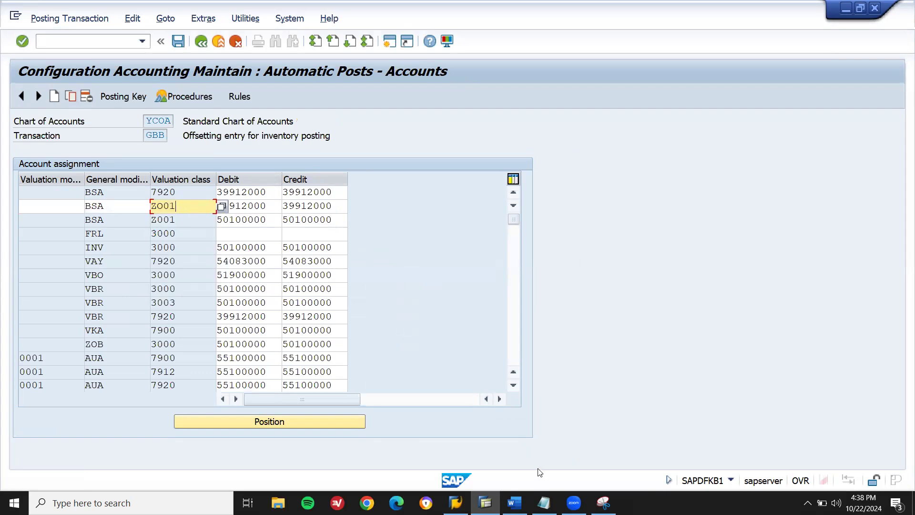
- Switch to the Word document, check the valuation class code in its second heading and return to SAP
left_click(515, 503)
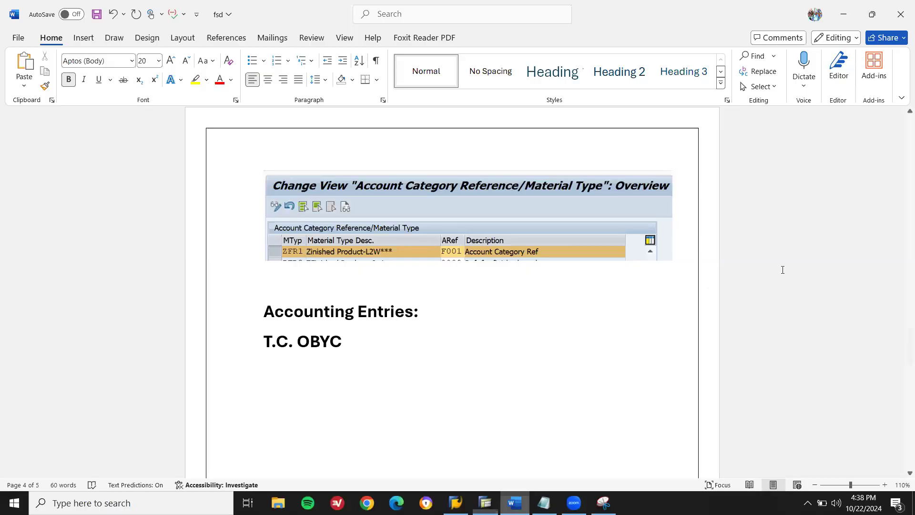
left_click_drag(903, 320, 903, 296)
left_click(427, 175)
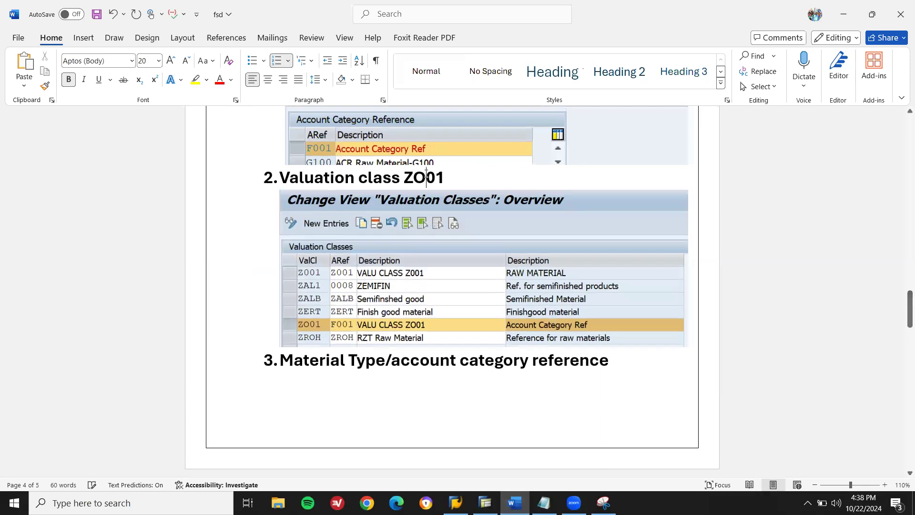
double_click(427, 176)
key("alt+Tab")
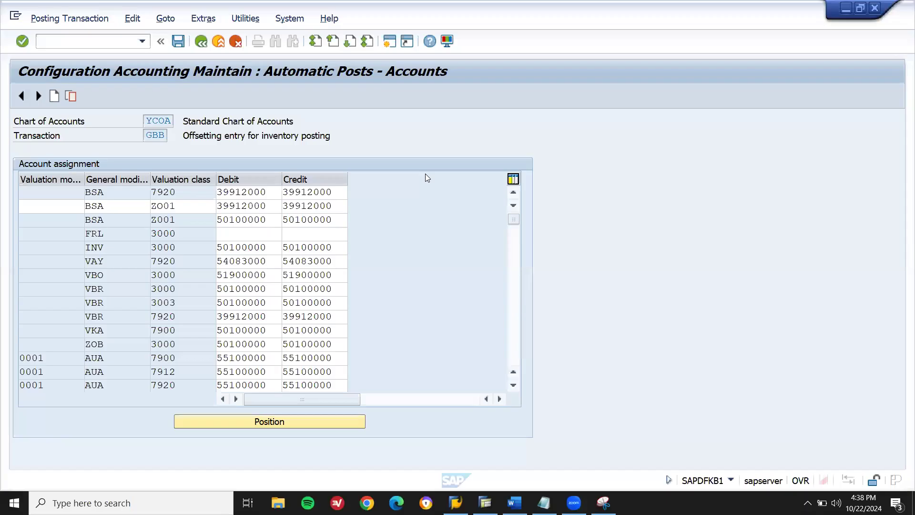
- Save the ZO01 account assignment under customizing request S4HK905336
double_click(184, 207)
key("Return")
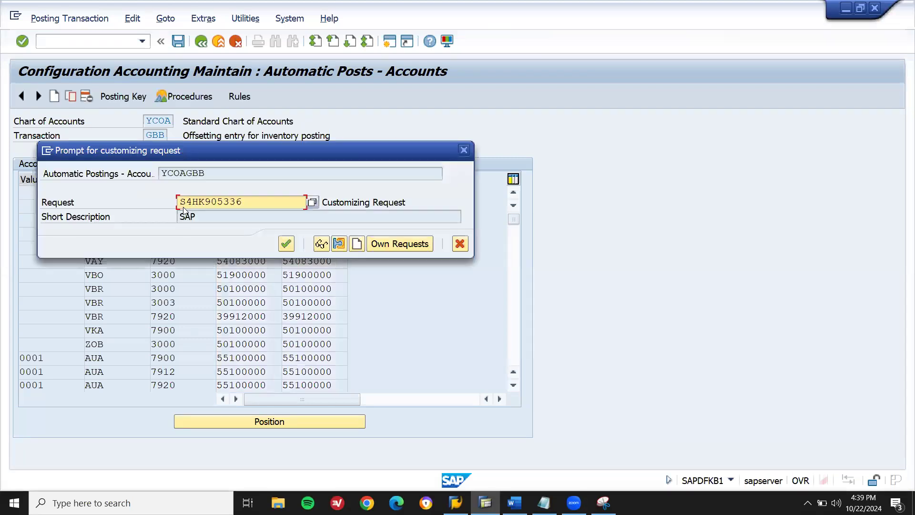
key("Return")
- Leave the account configuration and start transaction MIGO
key("shift+F3")
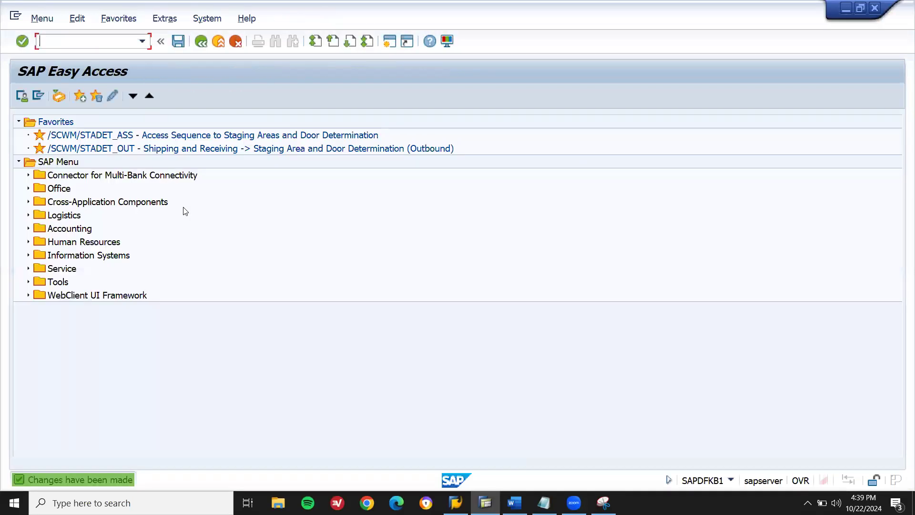
type("MIGO")
key("Return")
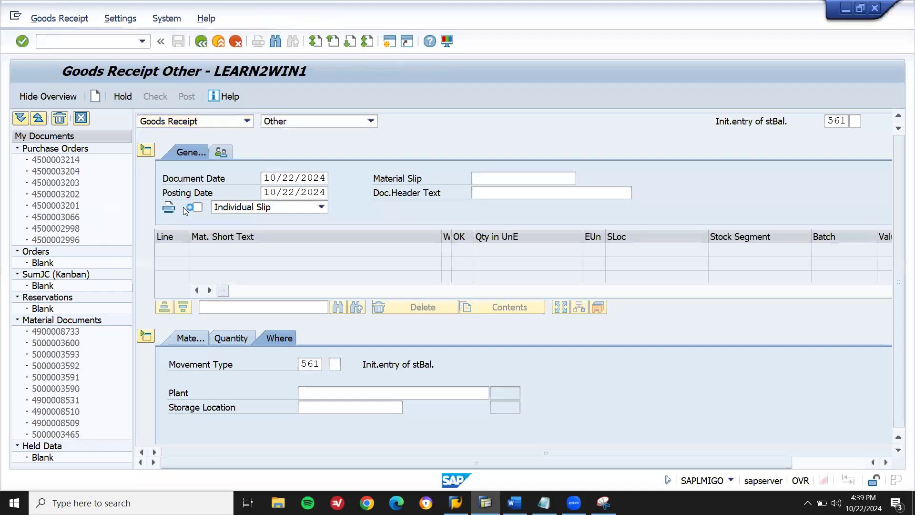
- Leave the goods receipt and open transaction OBYC with the automatic posting procedures for Materials Management
left_click(82, 43)
type("/NMIGO")
key("Return")
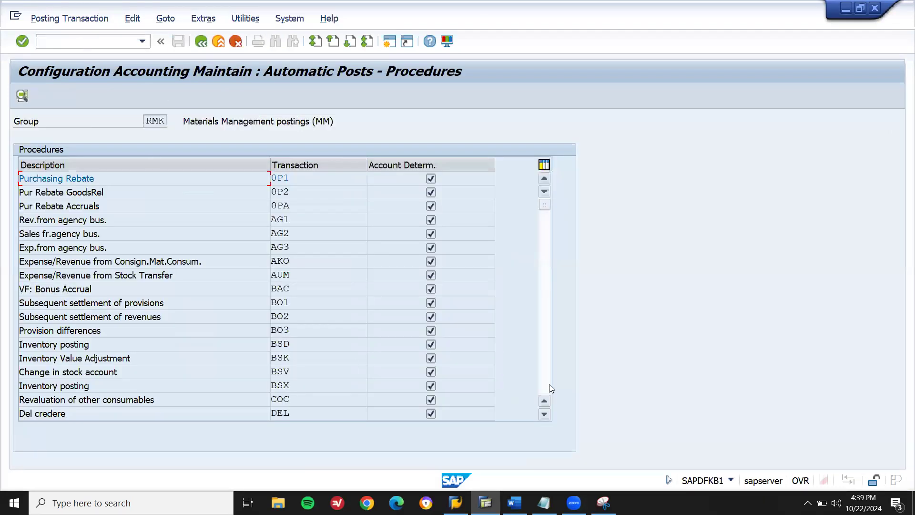
- Find the GBB procedure in the list and highlight its description, Offsetting entry for inventory posting
left_click(547, 388)
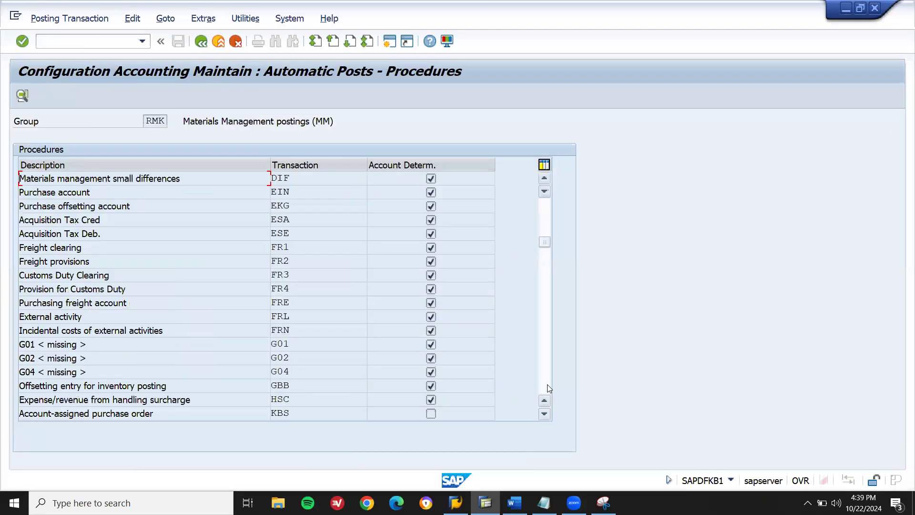
left_click(550, 388)
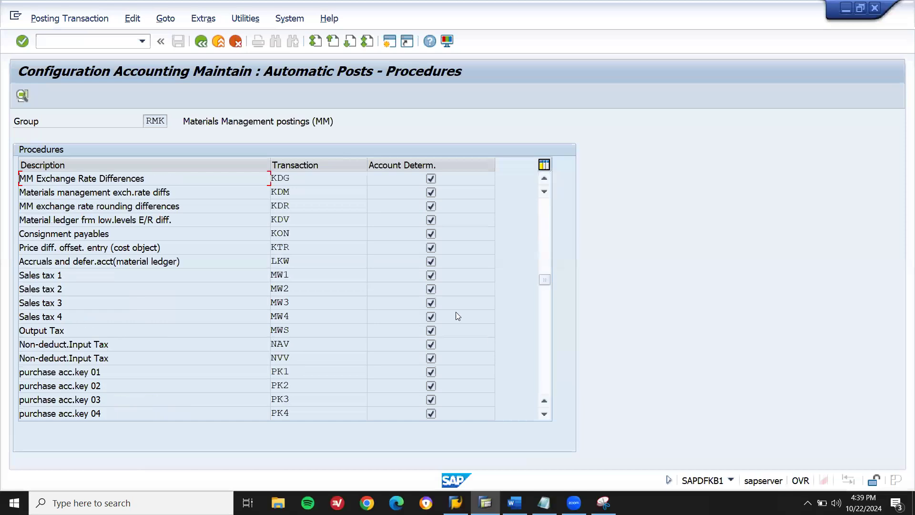
left_click(549, 220)
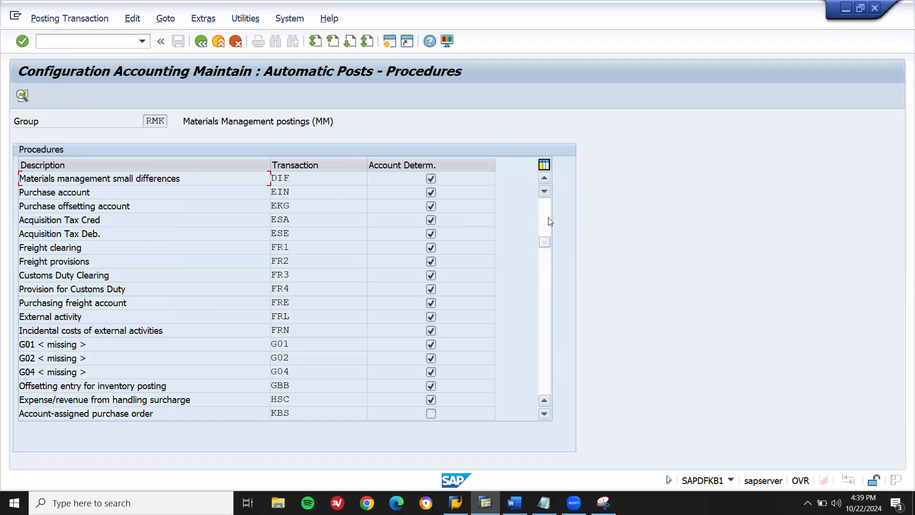
left_click(544, 414)
left_click(544, 414)
left_click(544, 414)
left_click(544, 414)
left_click(544, 414)
left_click(545, 414)
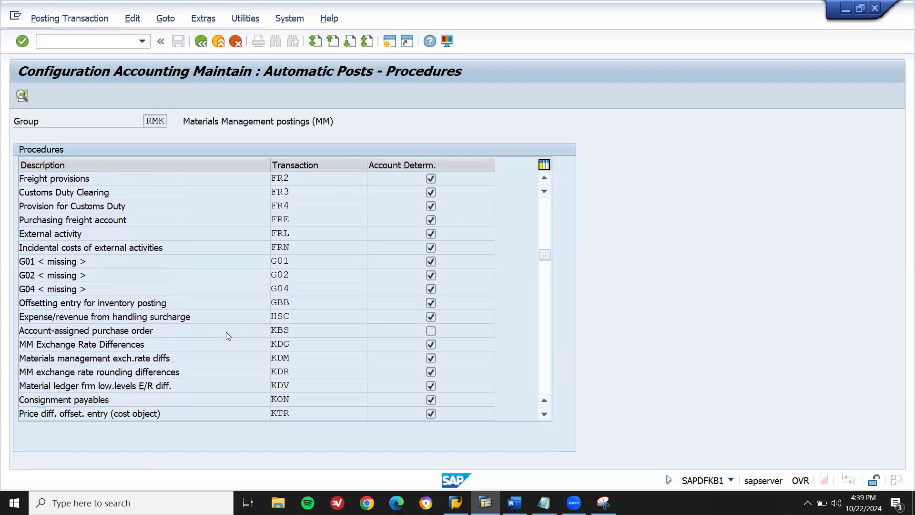
scroll(173, 301, "down", 1)
left_click(179, 290)
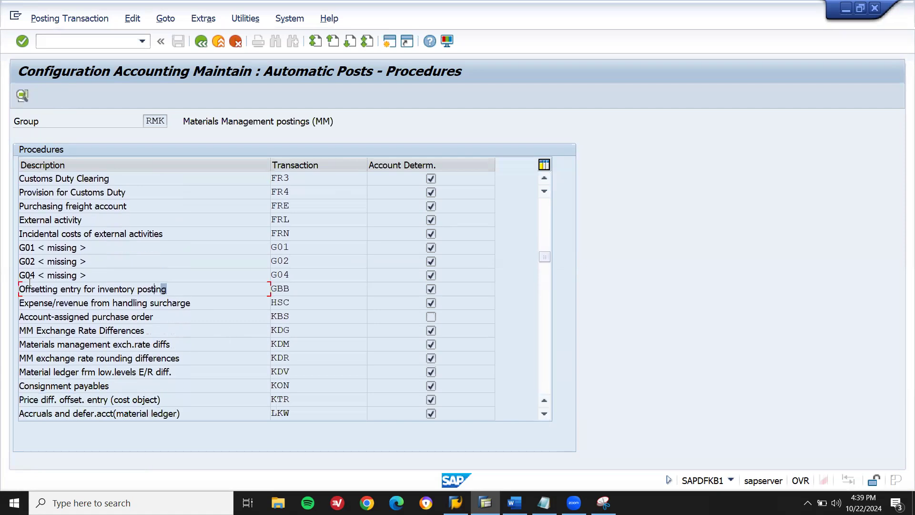
key("shift+Home")
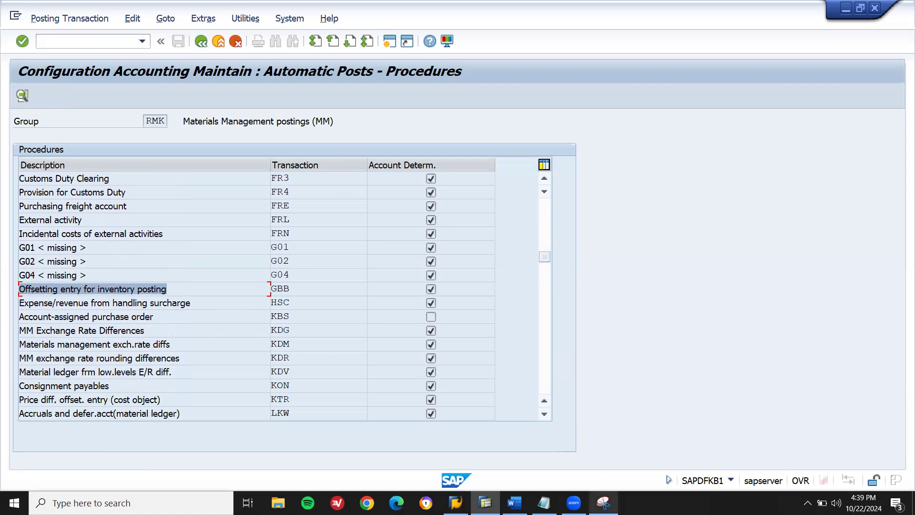
- Switch to Snipping Tool, capture the procedures list from its title down to the GBB row and save the capture as ACCOUNT5
left_click(604, 503)
left_click(19, 41)
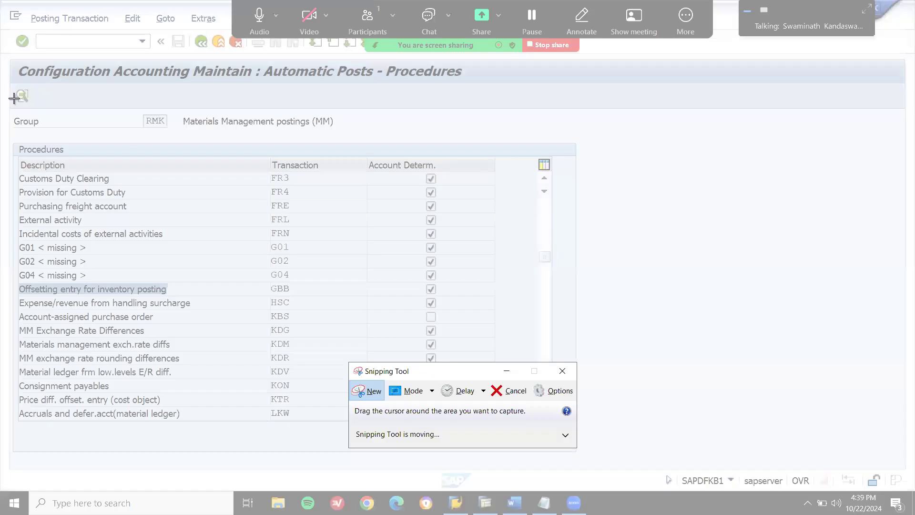
left_click_drag(12, 63, 479, 297)
key("ctrl+s")
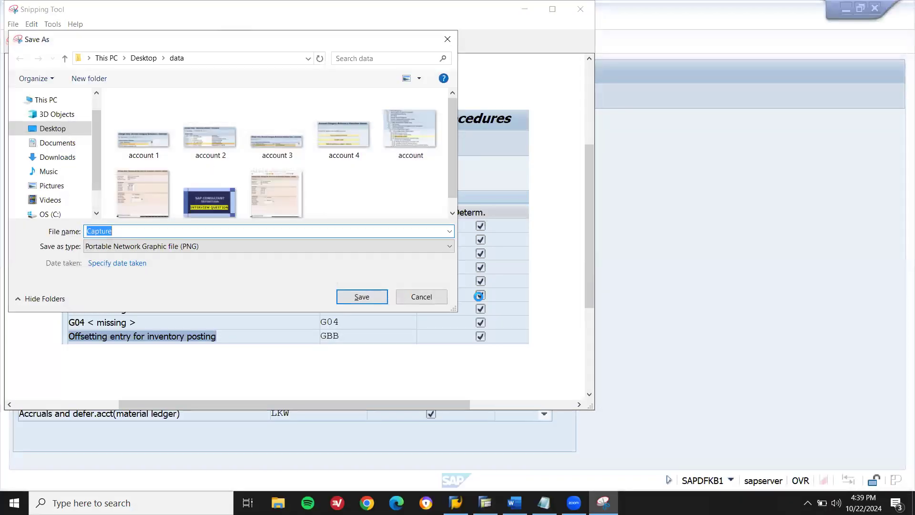
type("ACCOUNT5")
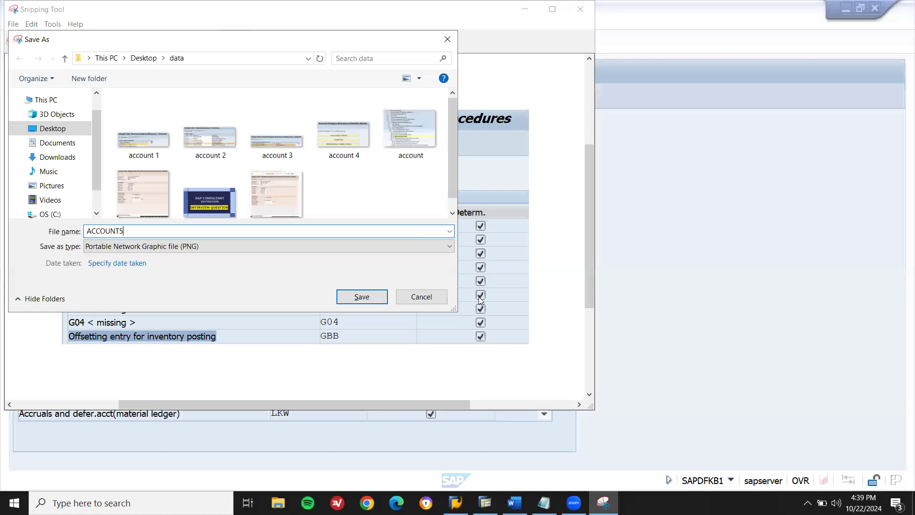
- Save the snip as ACCOUNT5, switch to the fsd Word document and insert that picture below the "T.C. OBYC" line
key("Return")
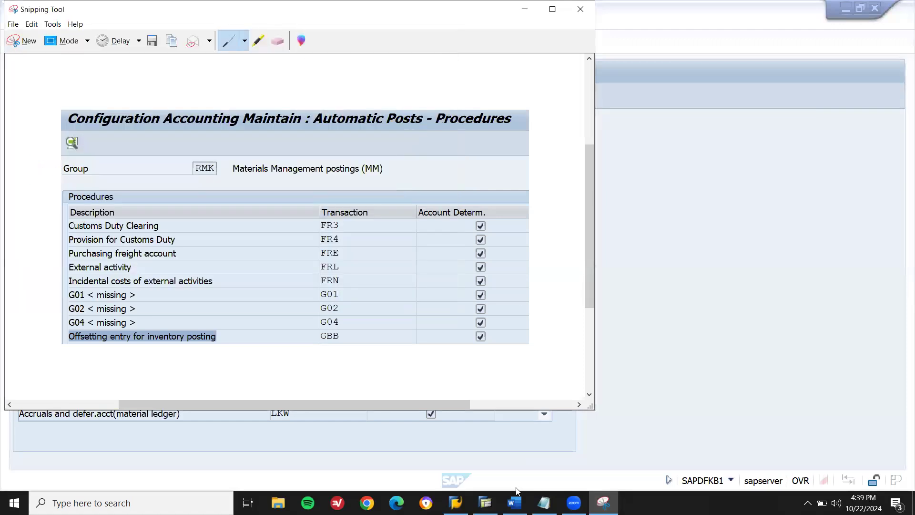
left_click(514, 503)
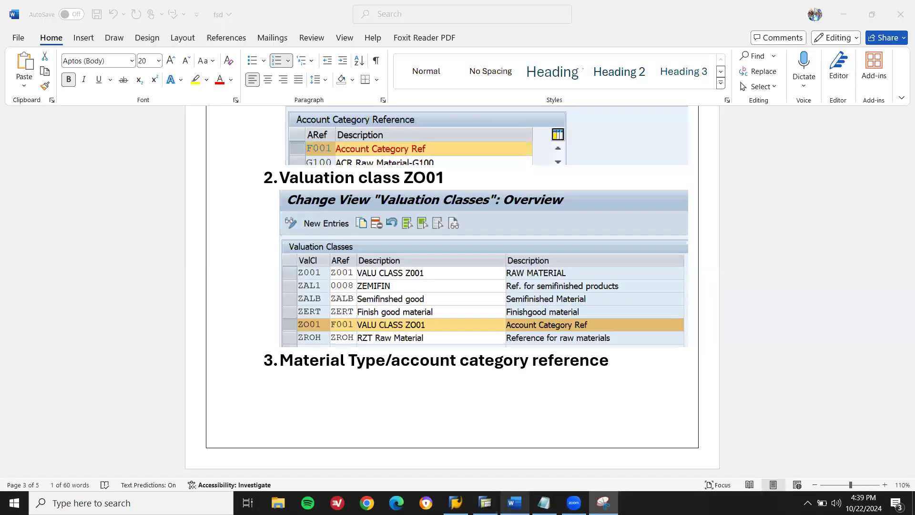
left_click_drag(909, 309, 903, 366)
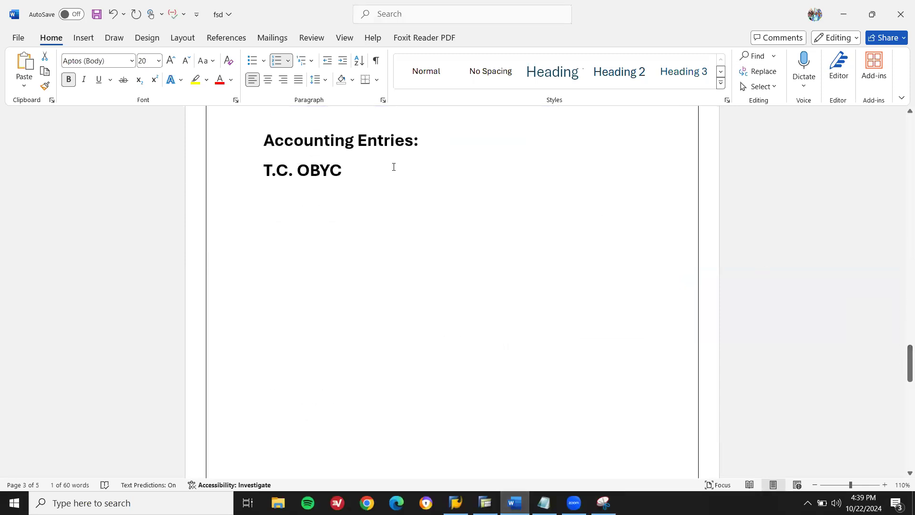
left_click(384, 191)
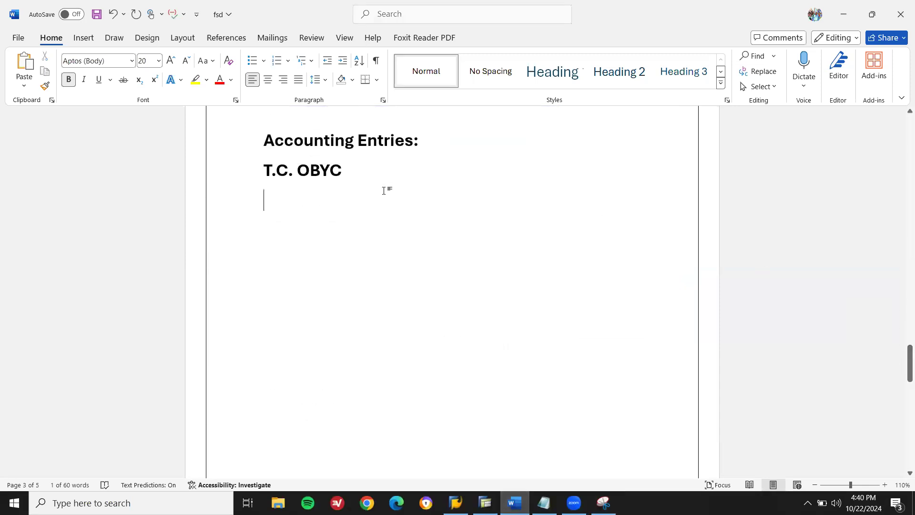
left_click(84, 38)
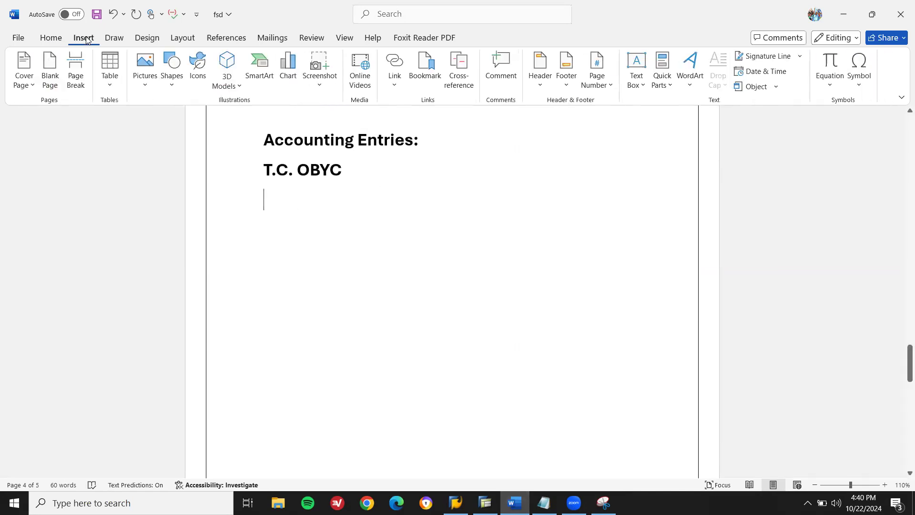
left_click(142, 65)
left_click(196, 122)
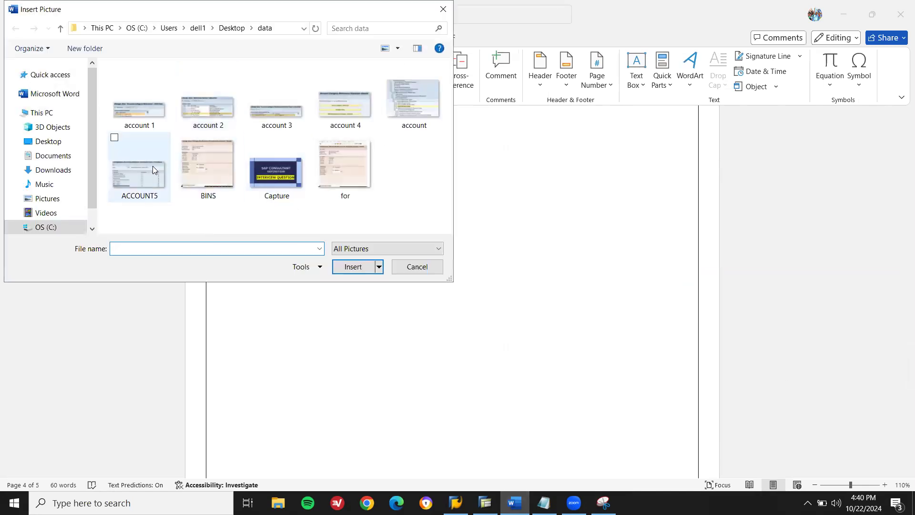
left_click(130, 170)
double_click(129, 168)
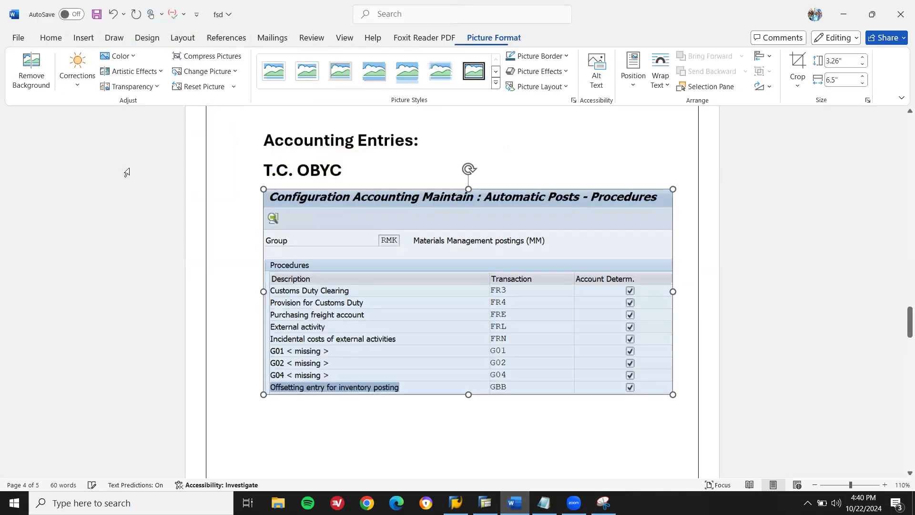
- Save the document and add an empty line below the inserted procedures screenshot
key("ctrl+s")
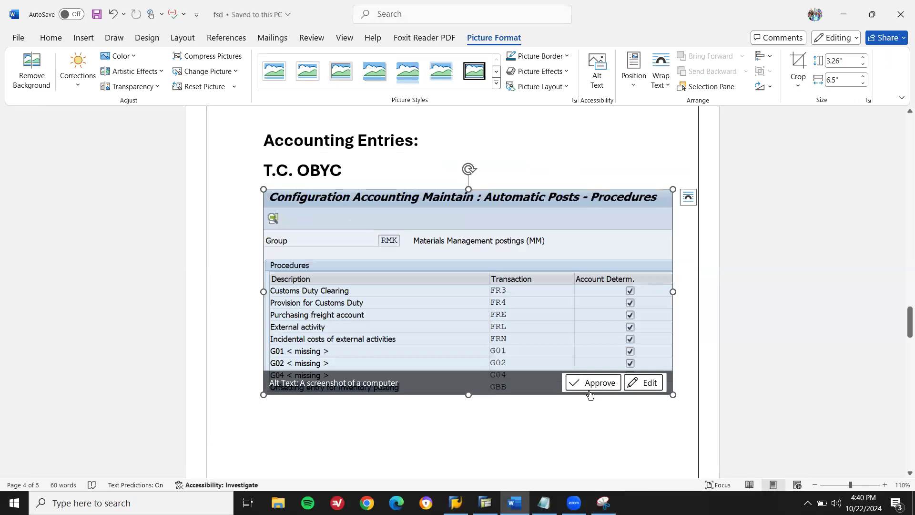
left_click(691, 382)
key("Return")
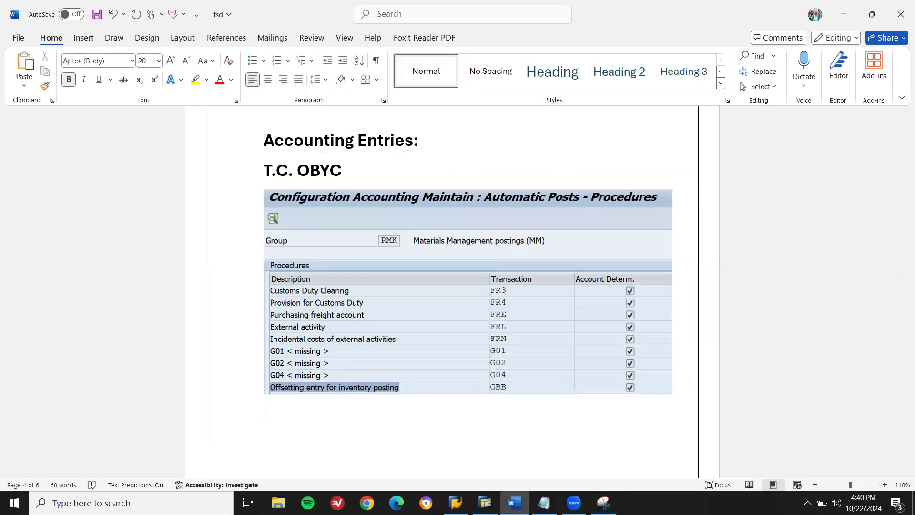
- Switch to SAP and open the offsetting entry for inventory posting (GBB) procedure
key("alt+Tab")
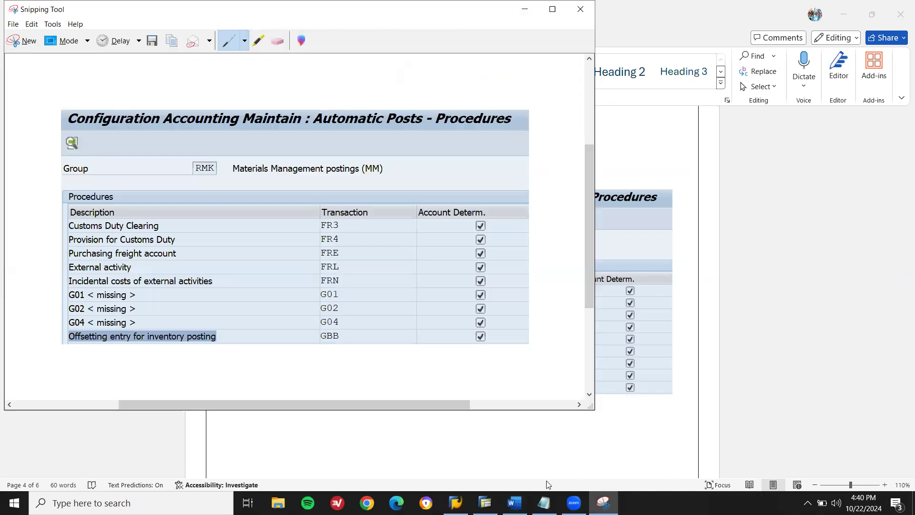
left_click(485, 503)
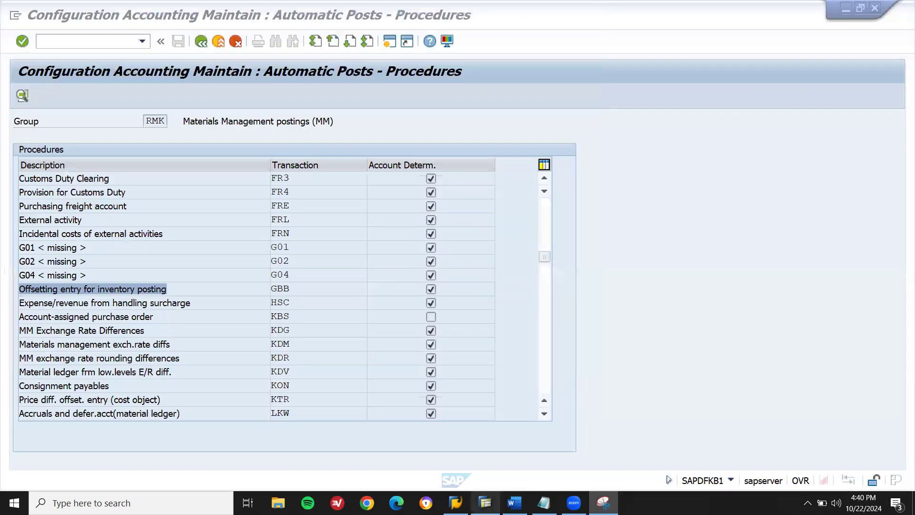
double_click(298, 288)
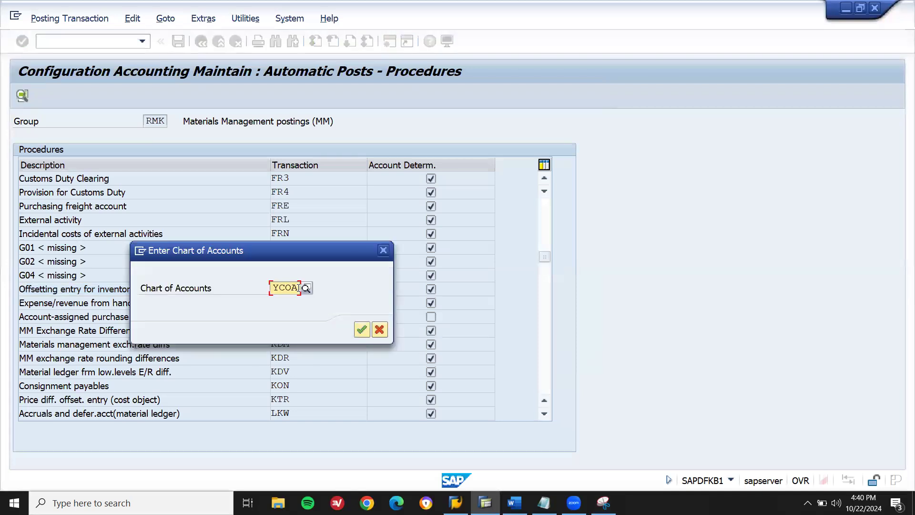
- Capture the Enter Chart of Accounts dialog with Snipping Tool and save the snip as ACCOUNT 6 in the data folder
left_click(603, 503)
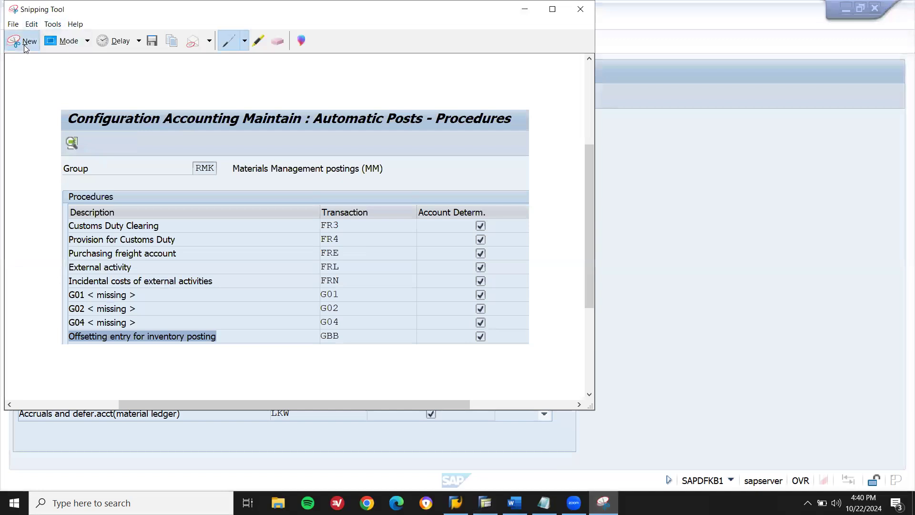
left_click(23, 41)
left_click_drag(130, 242, 393, 343)
key("ctrl+s")
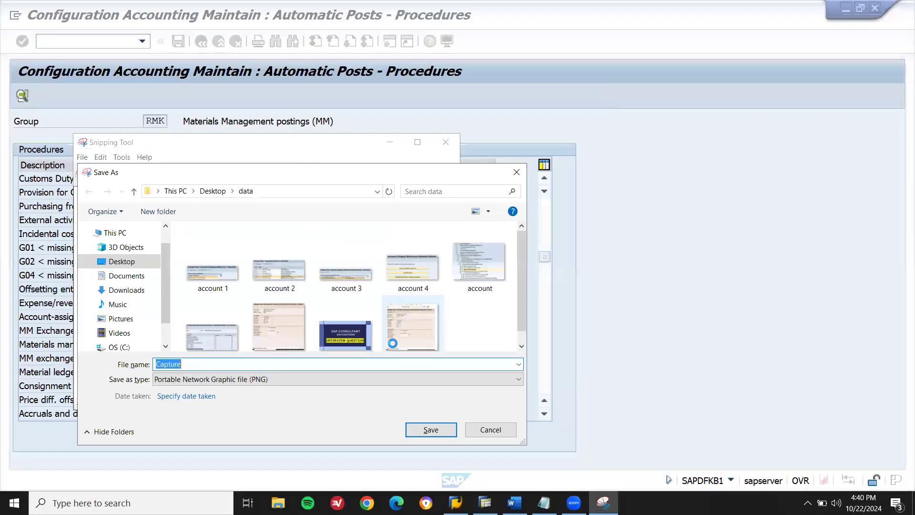
type("AC")
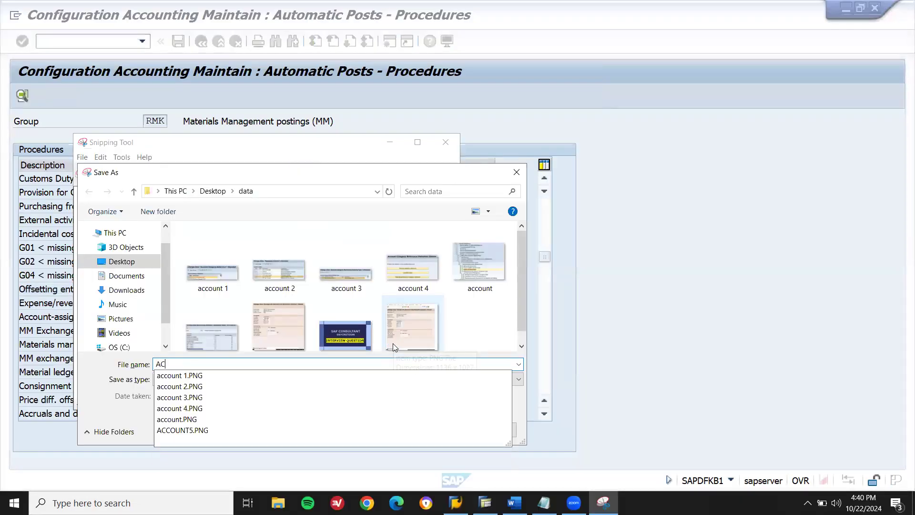
type("COUNT6")
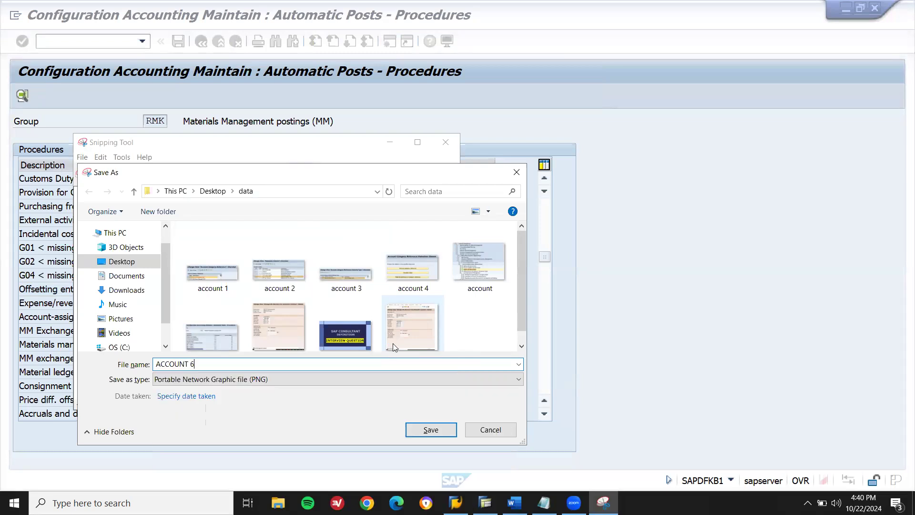
key("Return")
- Switch to the Word document and insert the ACCOUNT 6 picture below the procedures screenshot
left_click(514, 503)
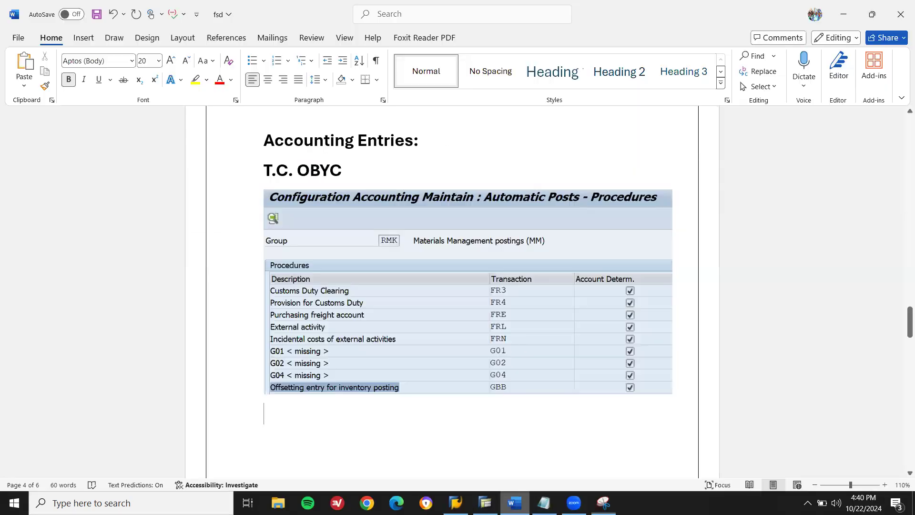
left_click(81, 40)
left_click(141, 58)
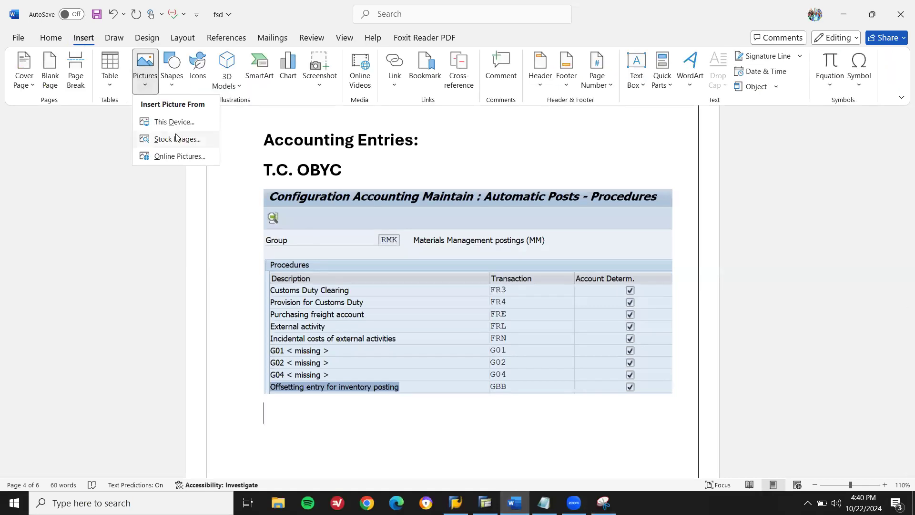
left_click(177, 120)
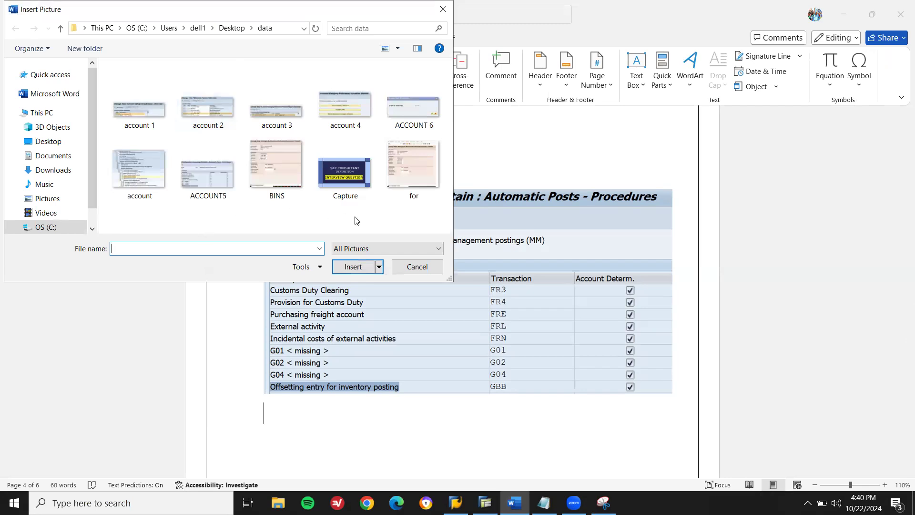
left_click(411, 127)
double_click(411, 126)
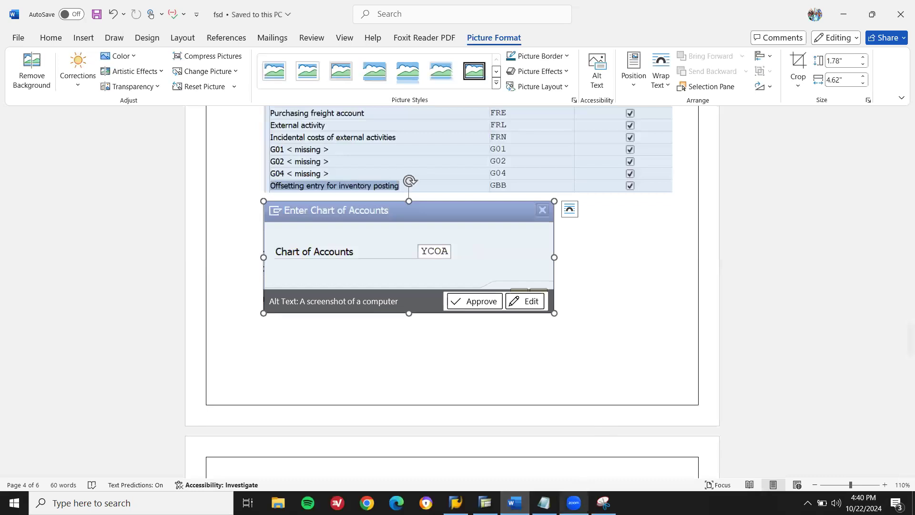
- Return to SAP, confirm chart of accounts YCOA and bring the BSA row with valuation class ZO01 to the start of the account list
left_click(485, 503)
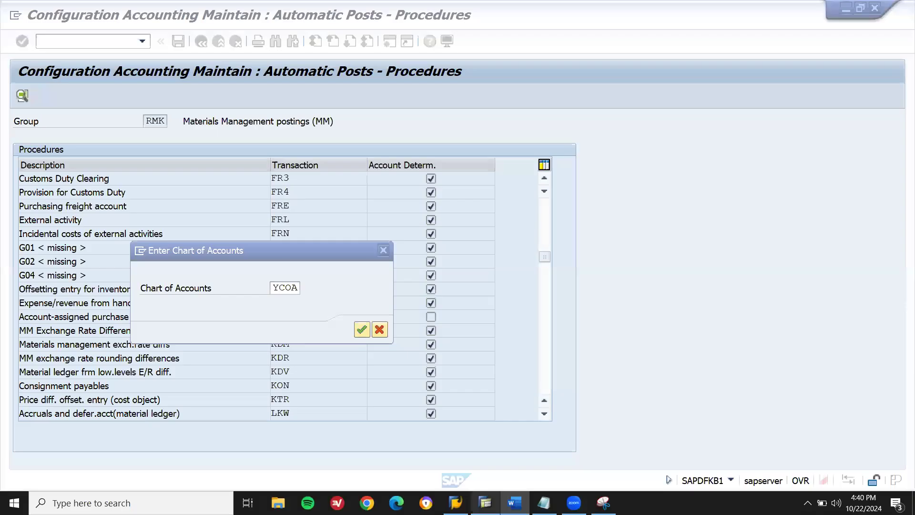
left_click(362, 331)
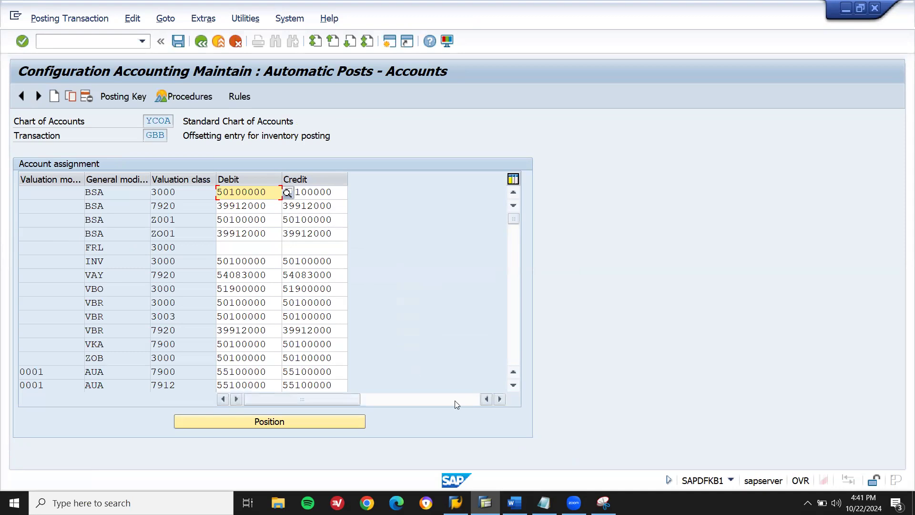
left_click(513, 385)
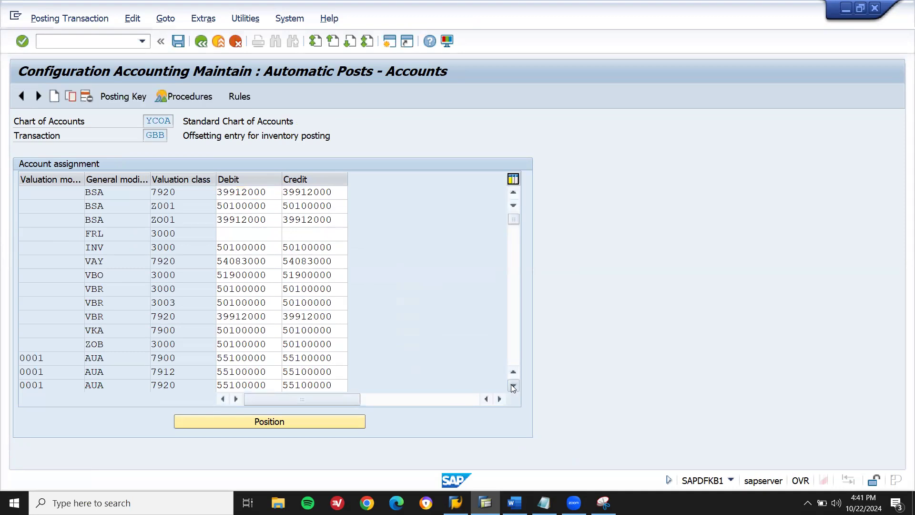
left_click(513, 385)
left_click(513, 386)
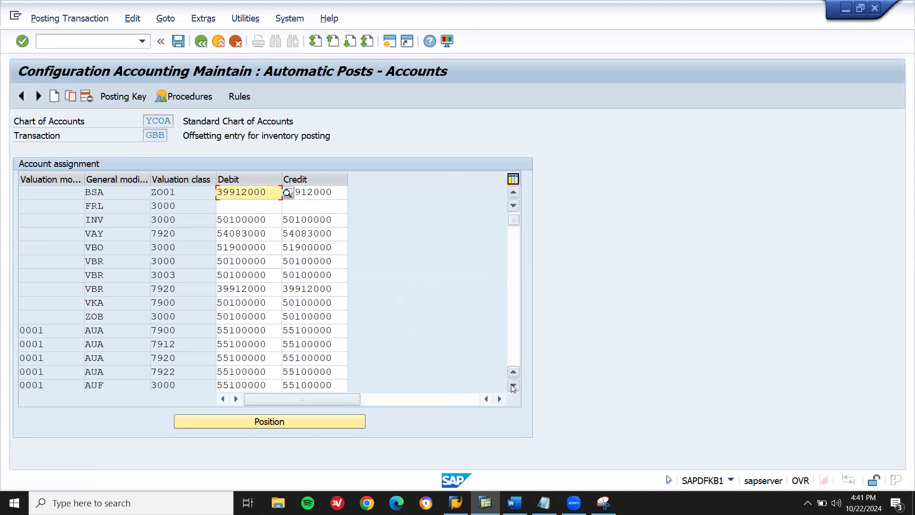
- Examine the debit account, general modifier and valuation modifier of the BSA row for valuation class ZO01
key("ctrl+a")
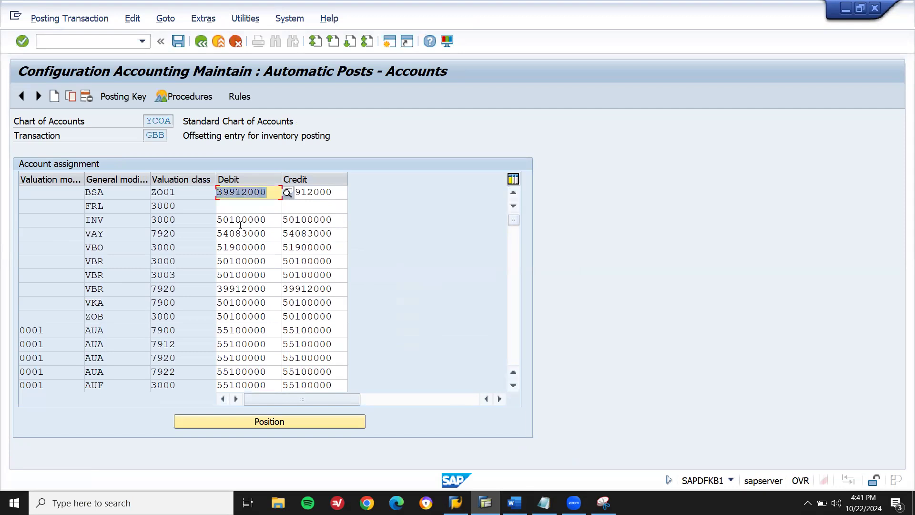
key("shift+Right")
key("shift+Right")
double_click(88, 192)
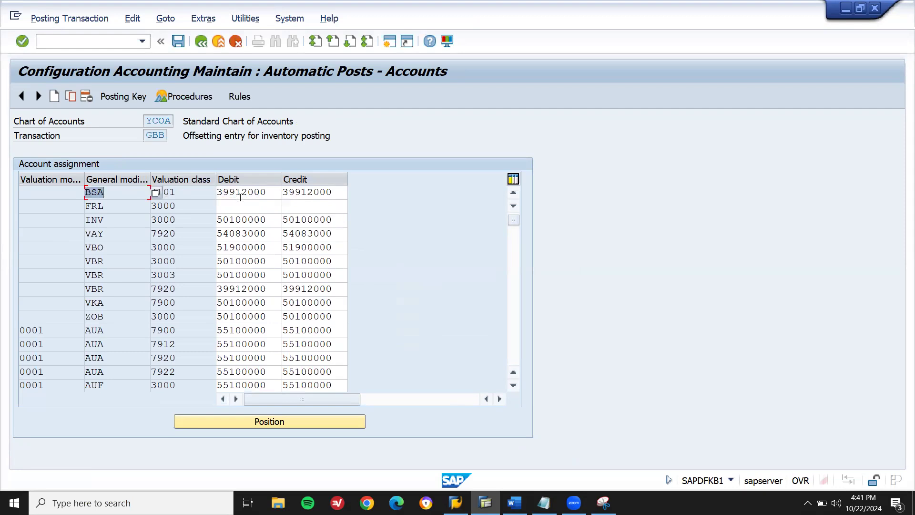
left_click(42, 191)
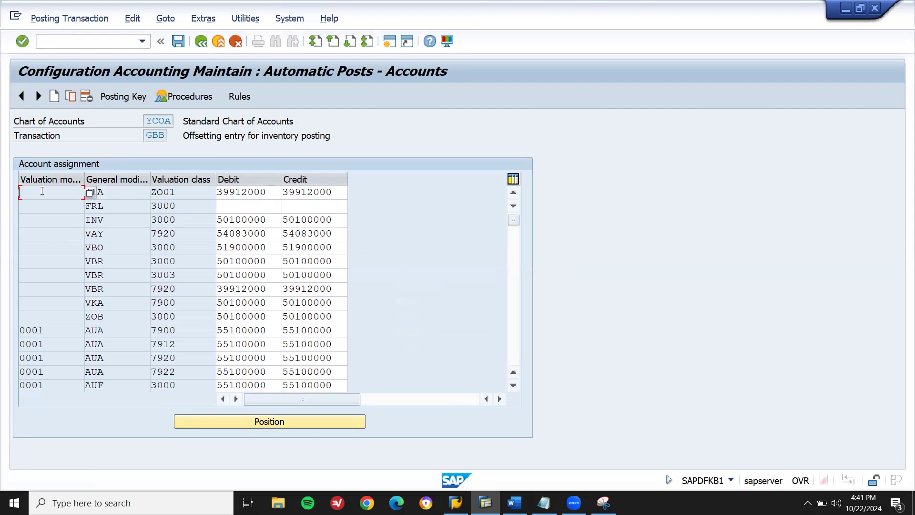
left_click(132, 191)
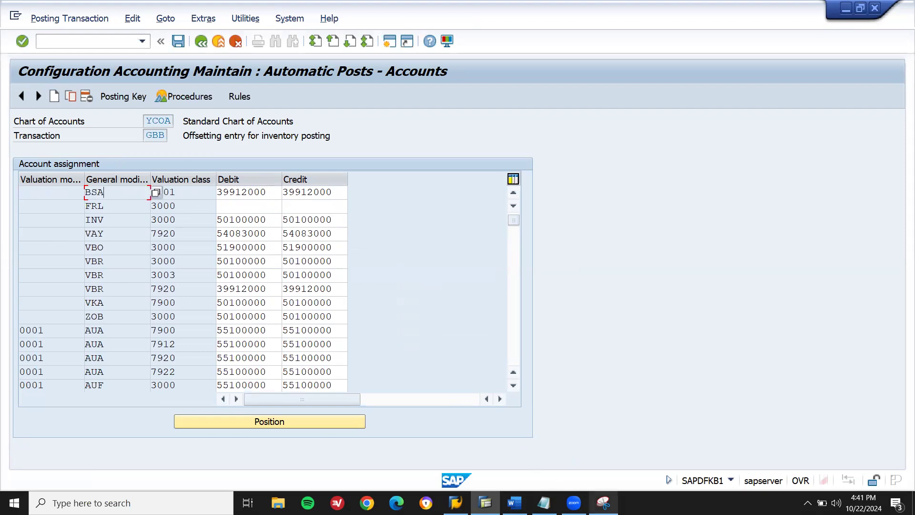
- Snip the Automatic Posts - Accounts screen from its title through the BSA ZO01 row and save it as ACCOUNT7 in the data folder
left_click(604, 502)
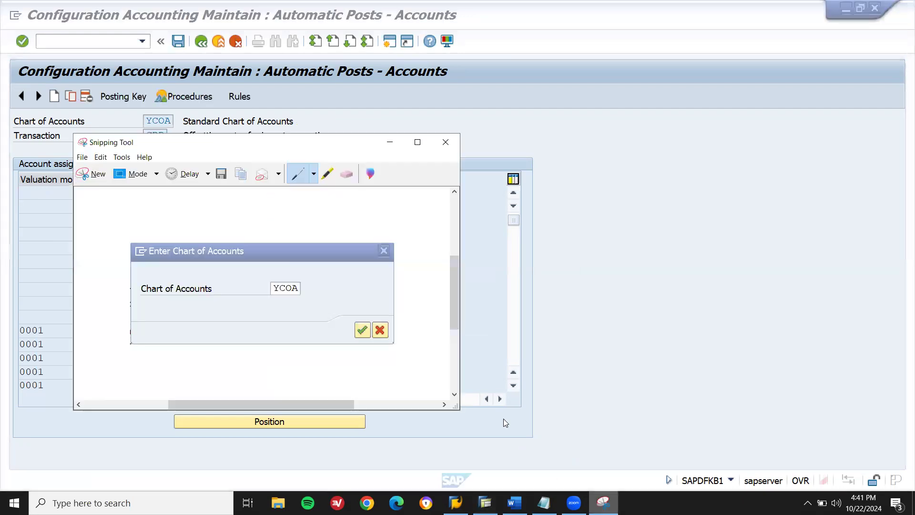
left_click(93, 176)
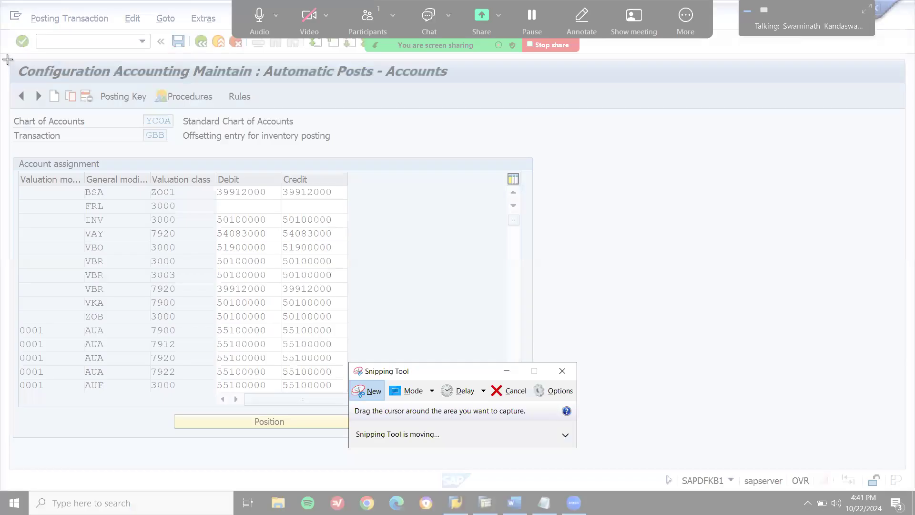
left_click_drag(7, 59, 455, 202)
key("ctrl+s")
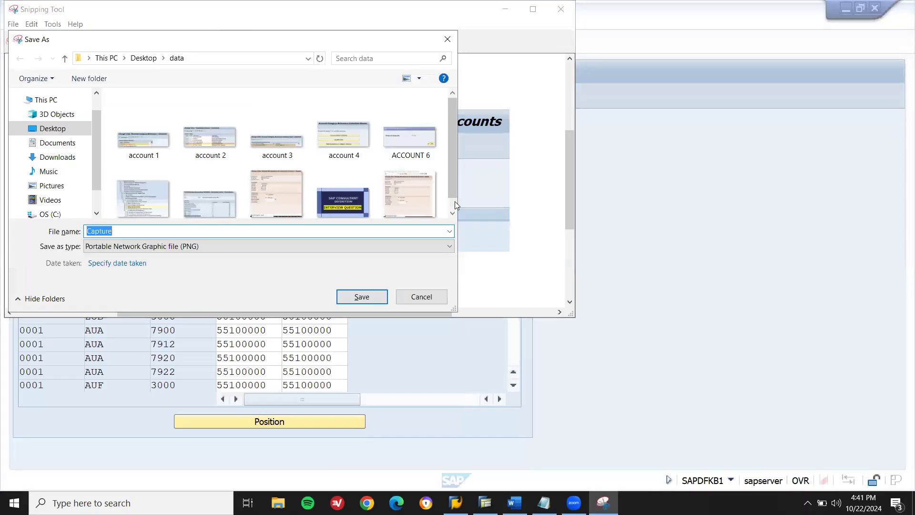
type("ACCOUNT7")
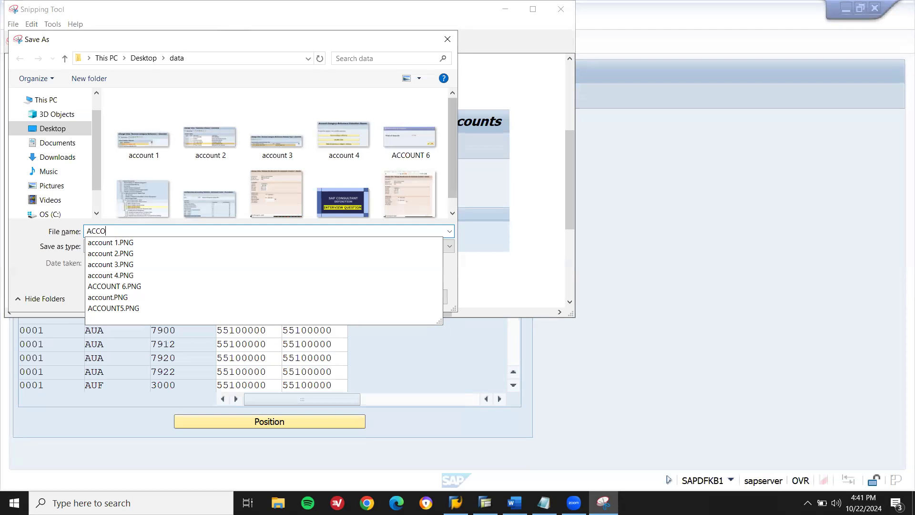
key("Return")
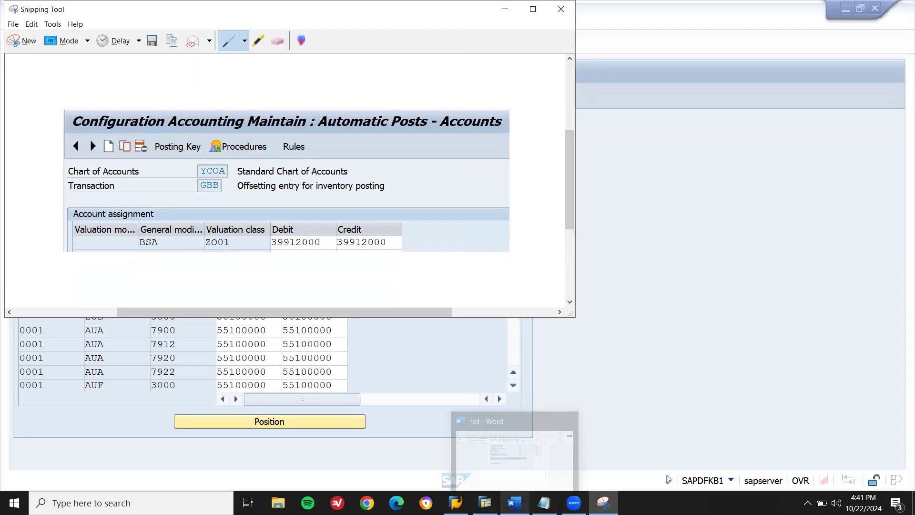
- Switch to the Word document and insert the ACCOUNT7 picture below the Enter Chart of Accounts screenshot
left_click(515, 503)
left_click(566, 307)
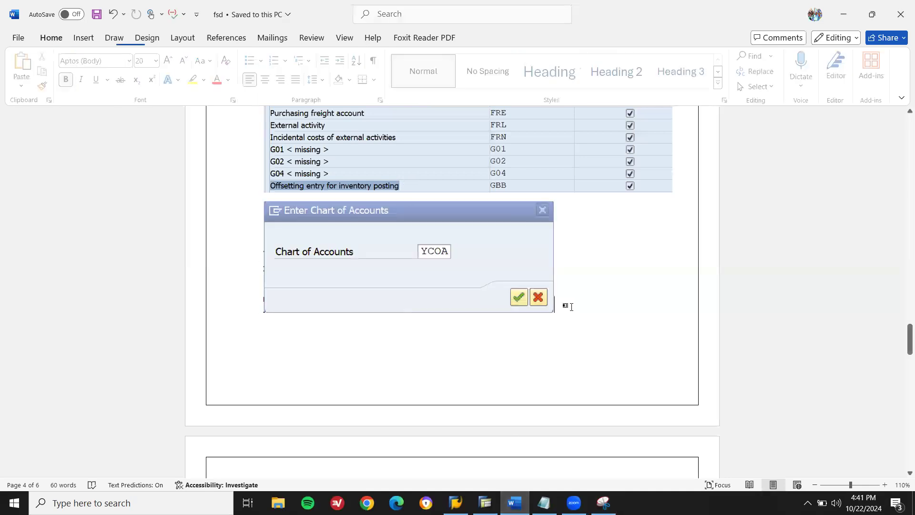
left_click(86, 39)
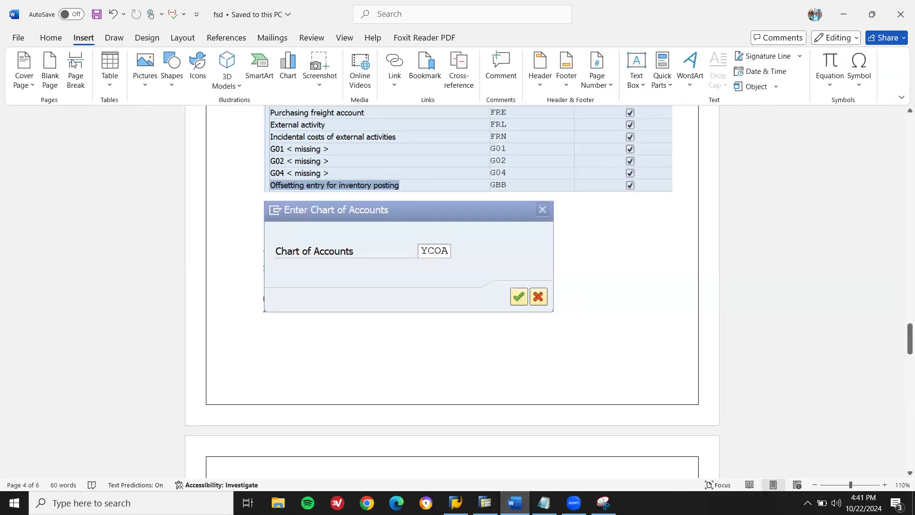
left_click(148, 72)
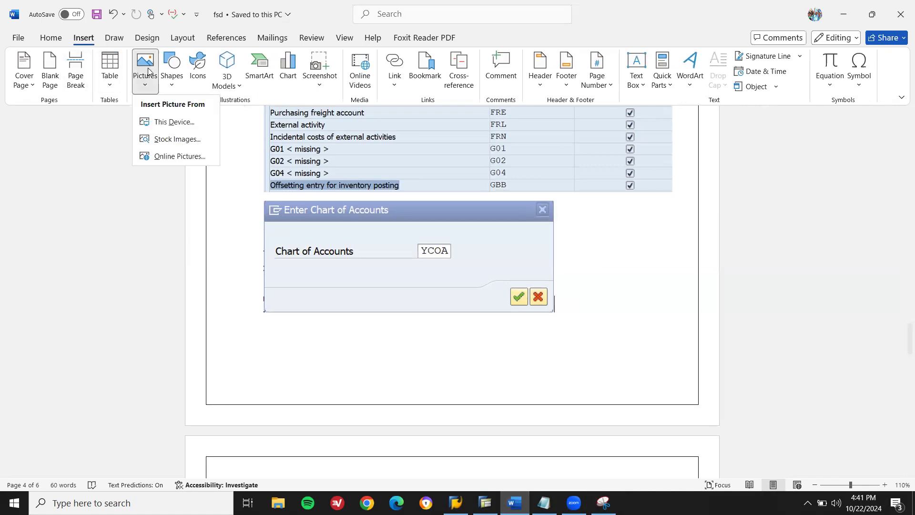
left_click(171, 123)
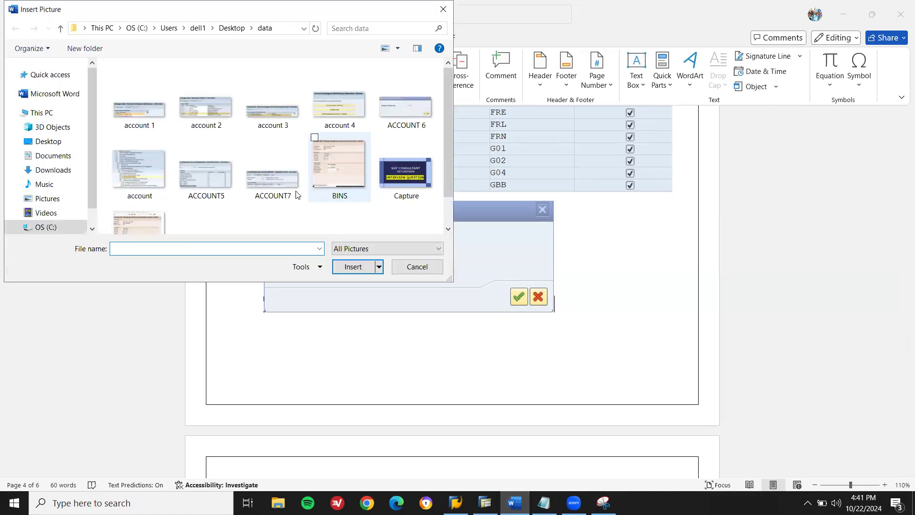
double_click(294, 191)
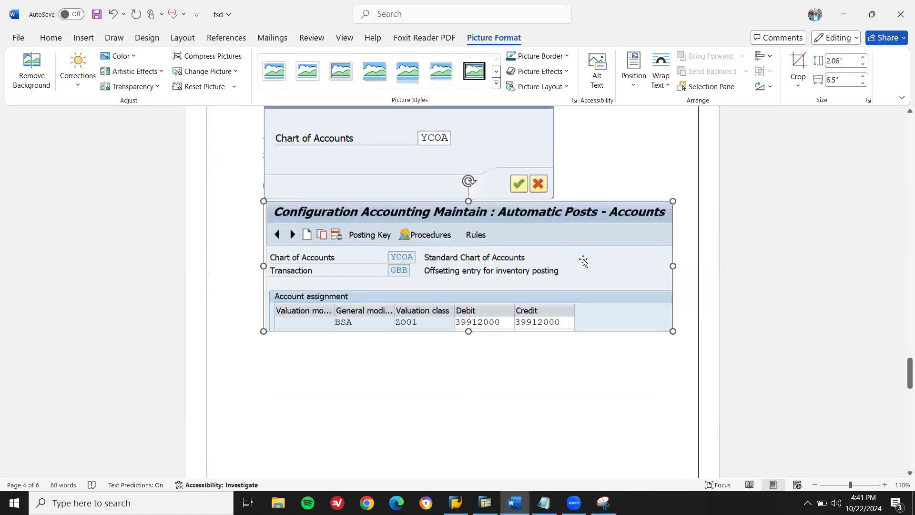
- Extend the T.C. OBYC heading with an arrow and "TRANSACTION GBB--OFFSETTING ENTRY FOR INVENTORY POSTING"
left_click_drag(909, 372, 909, 322)
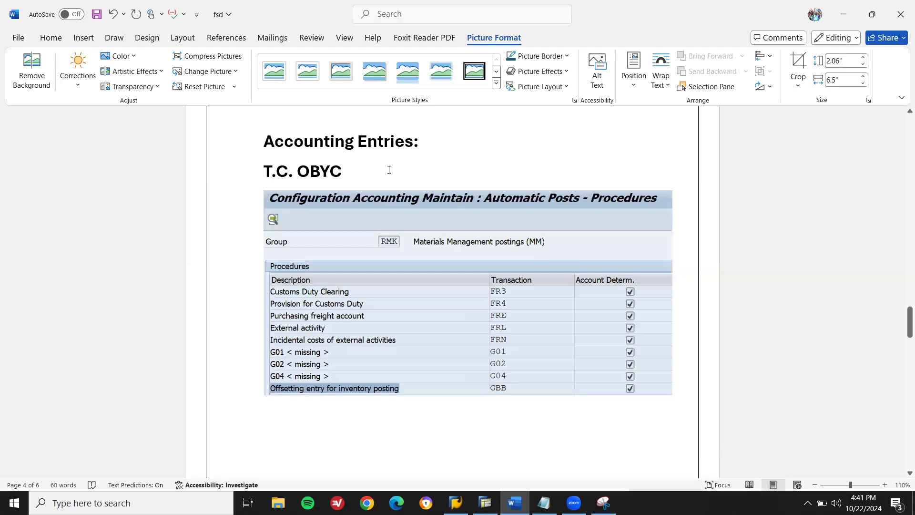
left_click(411, 170)
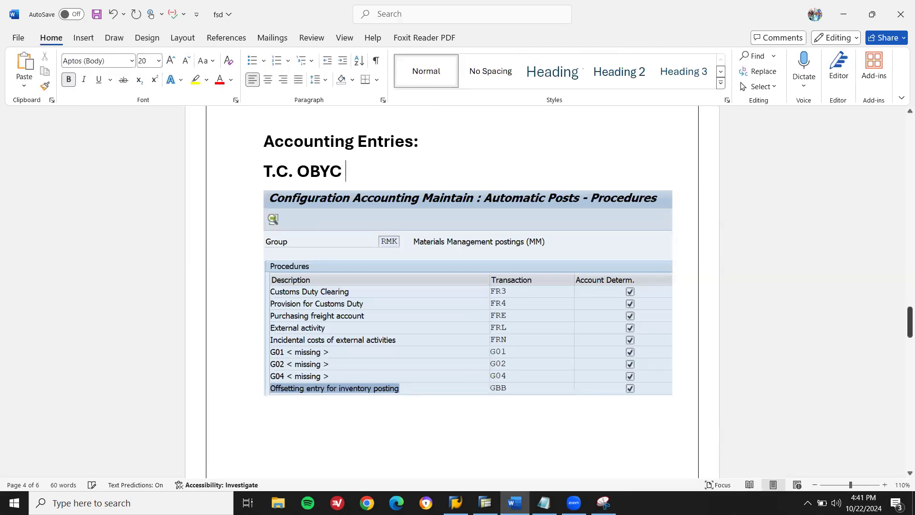
type("-->")
type(" TRANSACTIO")
type("N ")
type("GB")
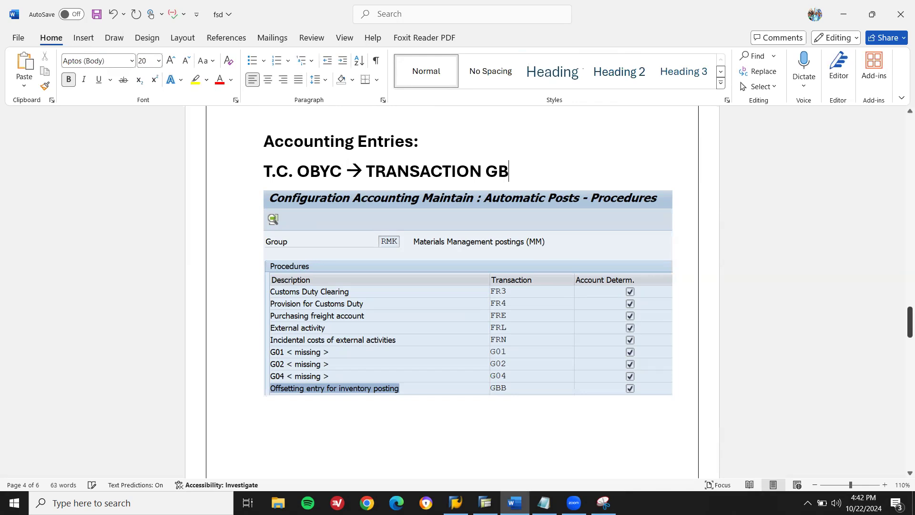
type("B-OFFSET")
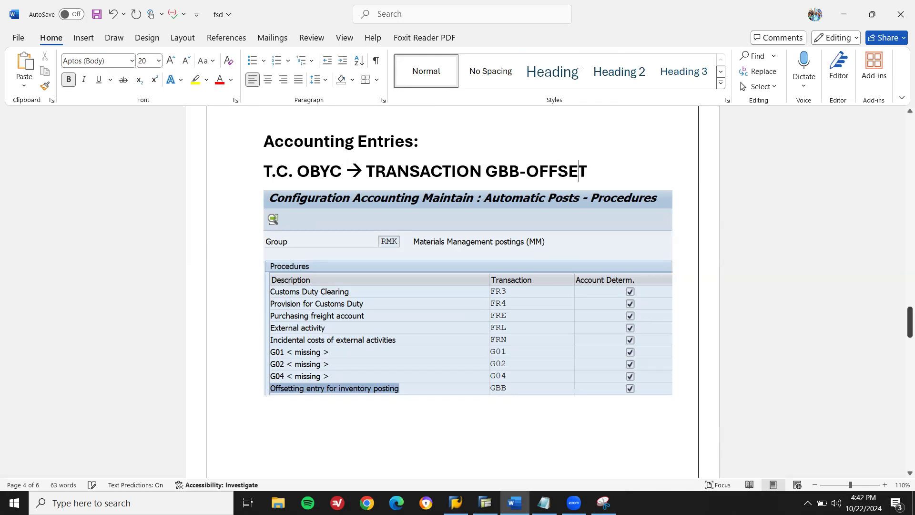
type("TING EN")
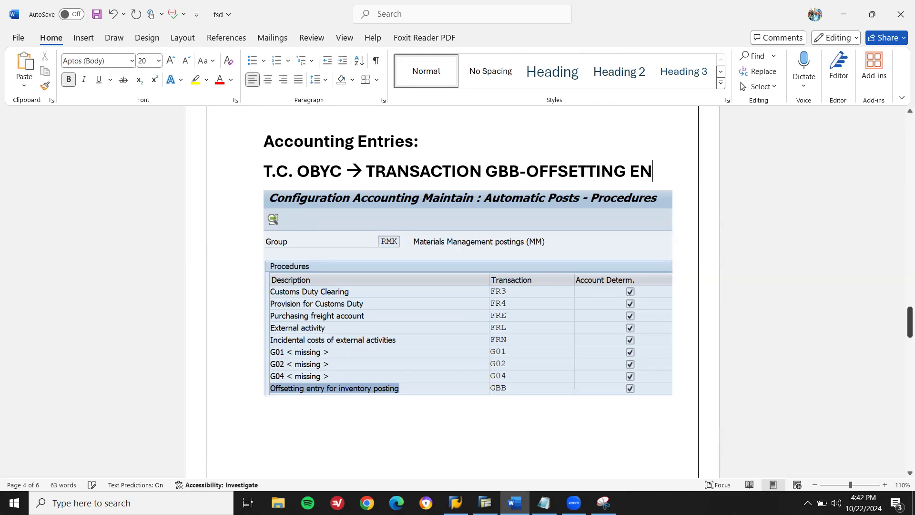
type("TRY FOR INVENT")
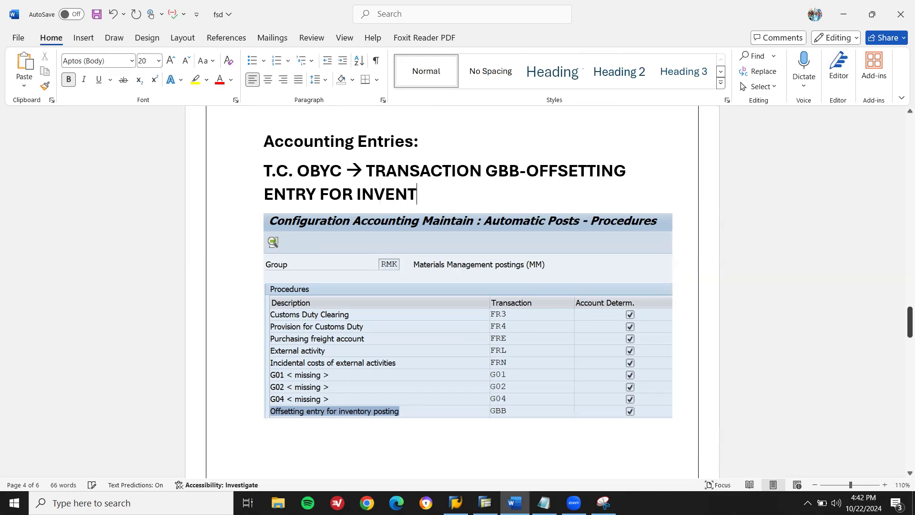
type("ORY POSTING")
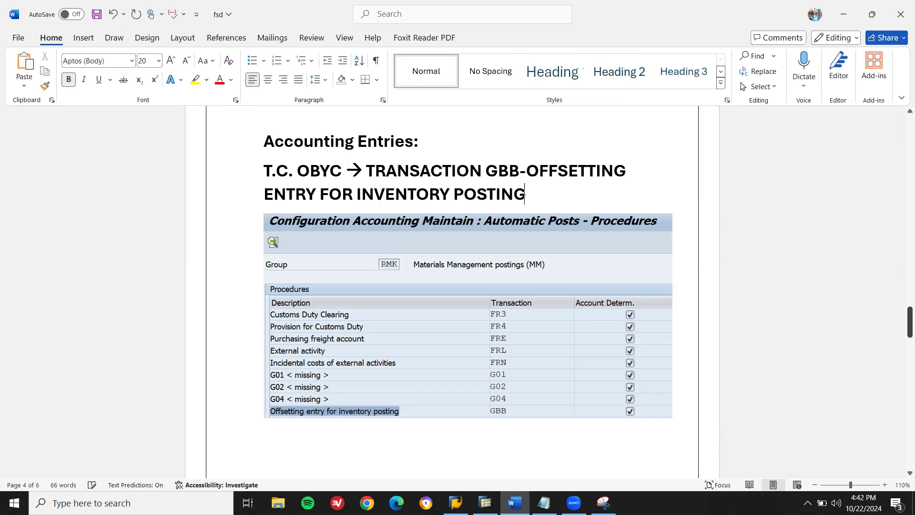
left_click(526, 171)
type("-")
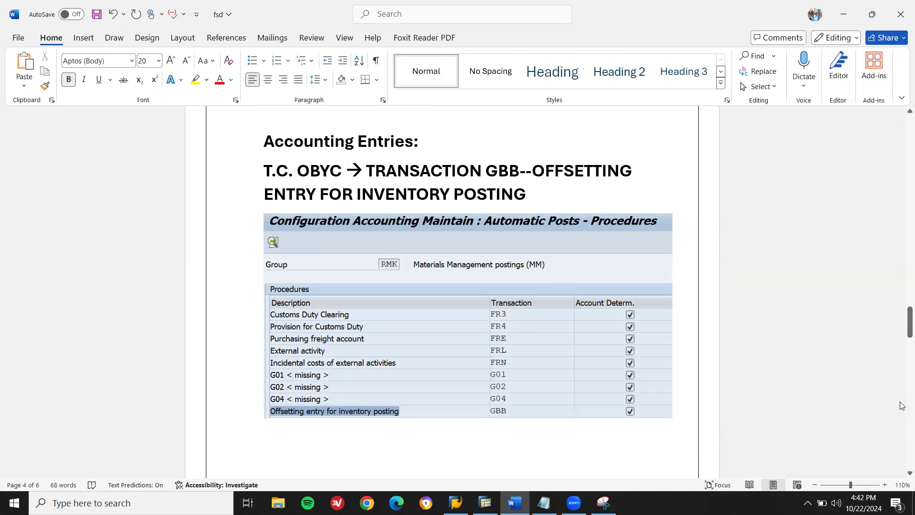
- Add the caption "Chart of Account is YCOA:" below the procedures screenshot
scroll(908, 329, "down", 5)
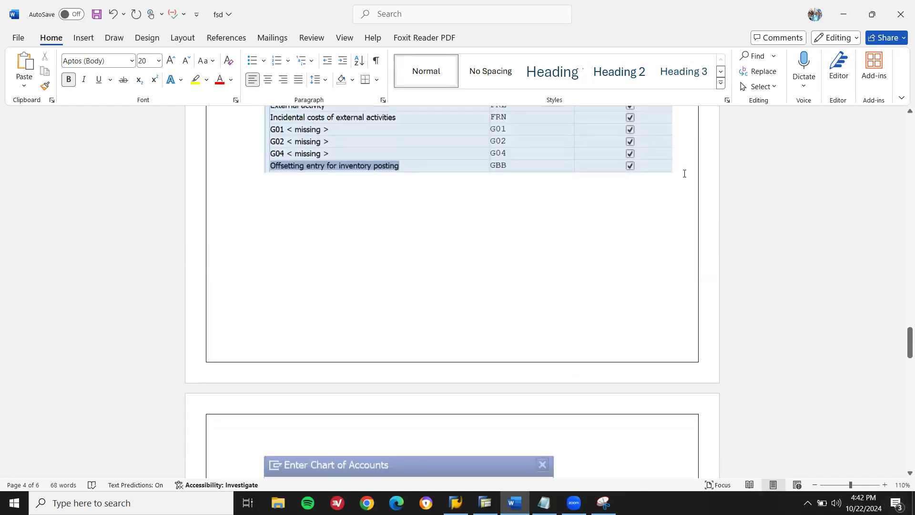
left_click(291, 191)
type("Chart of Account is YCOA:")
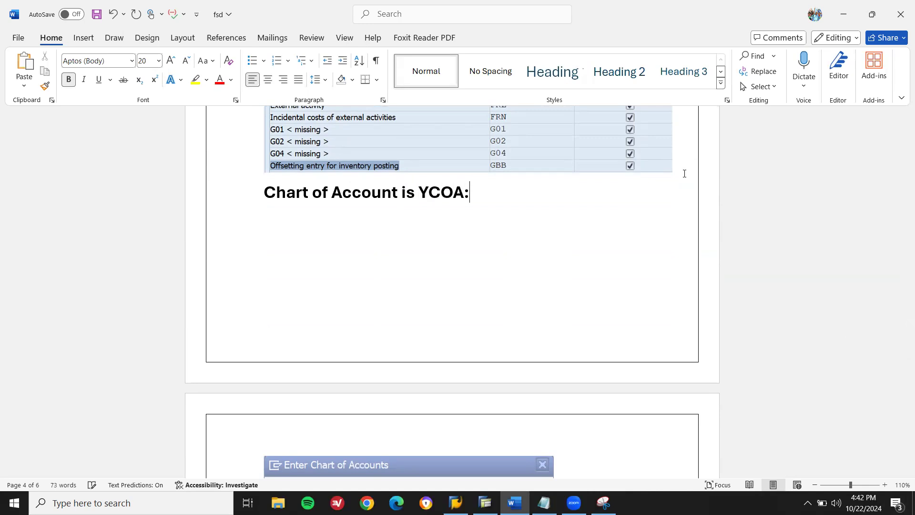
- Add the lines "General mod: BSA" and "Valuvation Class: ZO01" between the chart of accounts and accounts screenshots
scroll(685, 174, "down", 5)
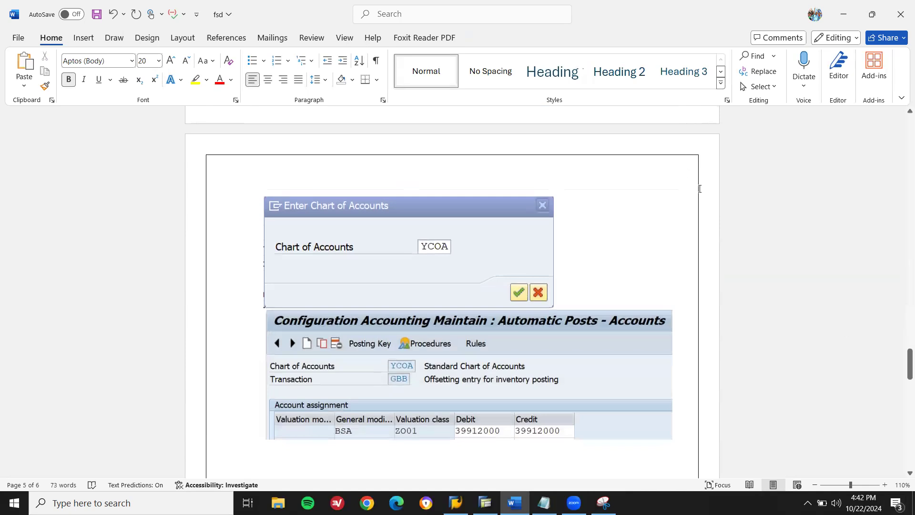
key("Return")
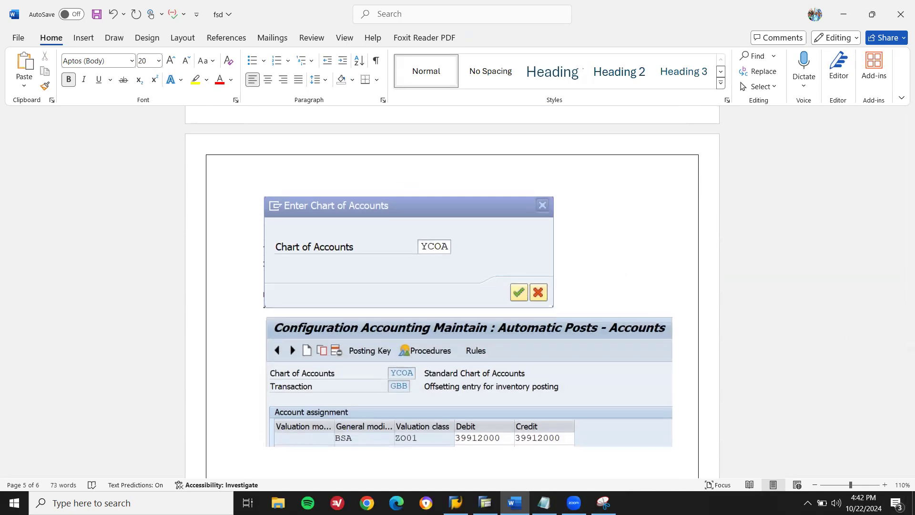
key("Return")
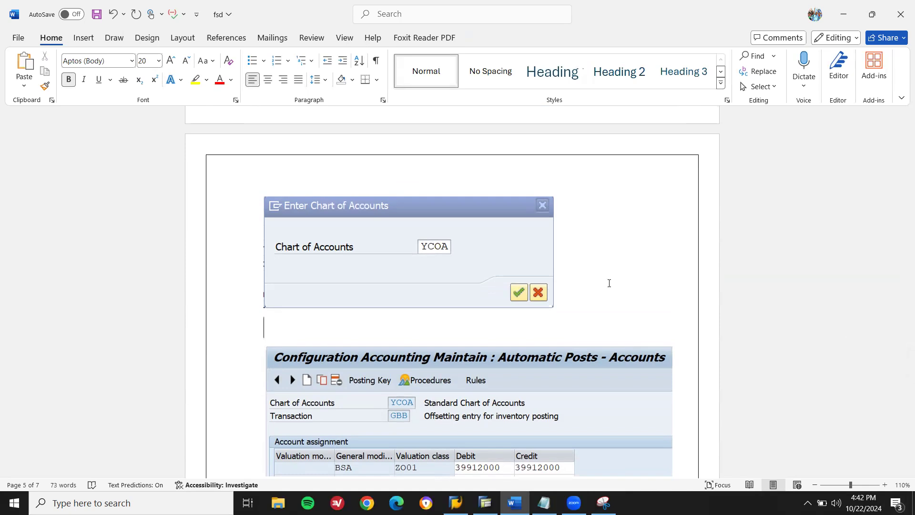
type("Gener")
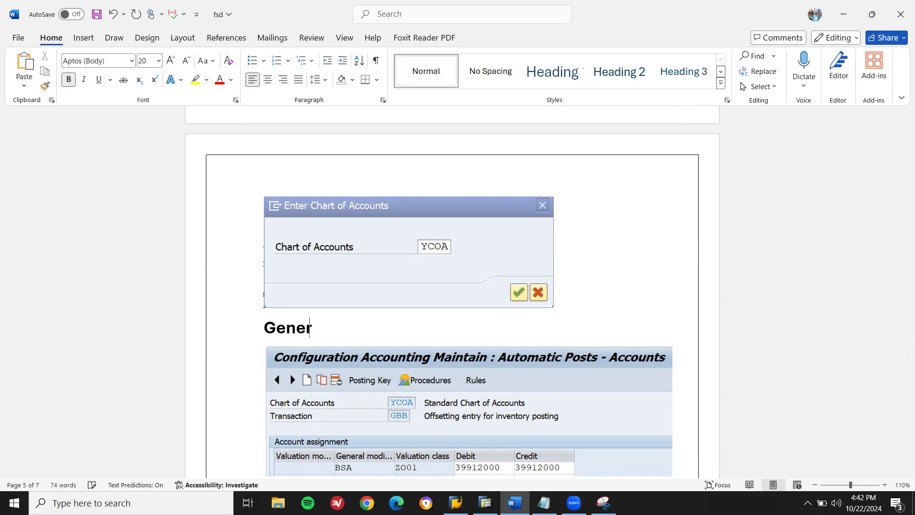
type("al mod: BSA")
key("Return")
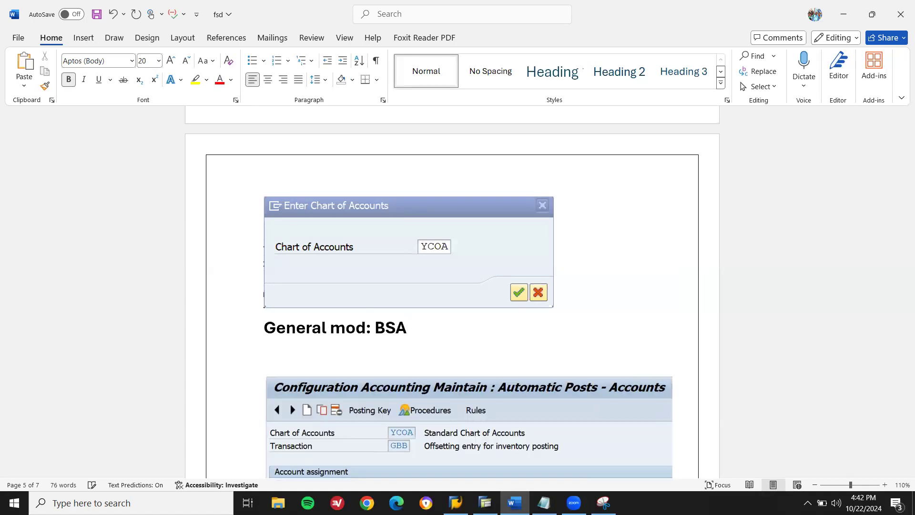
type("vALUVA")
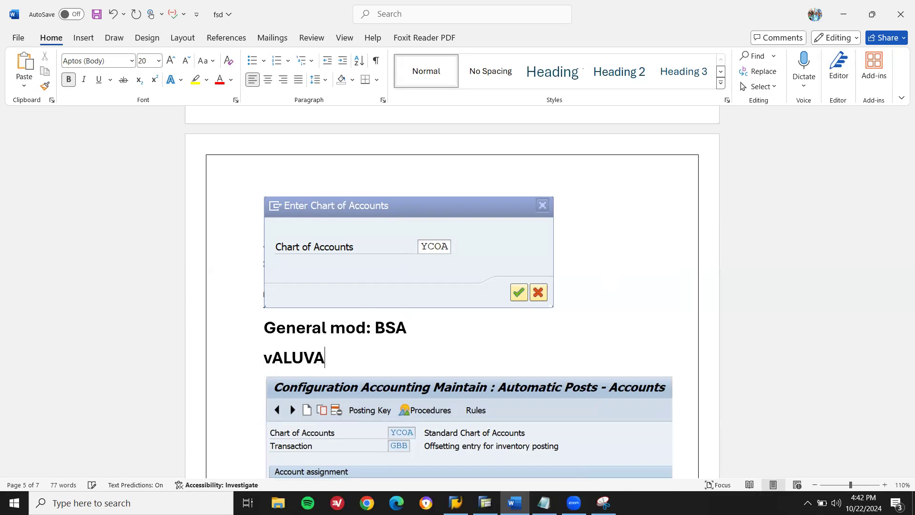
type("TION Class")
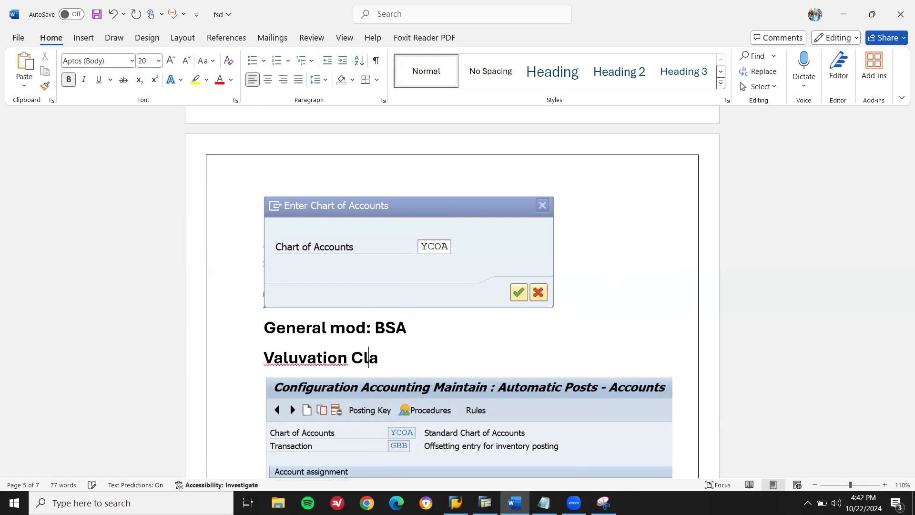
type(": ZO01")
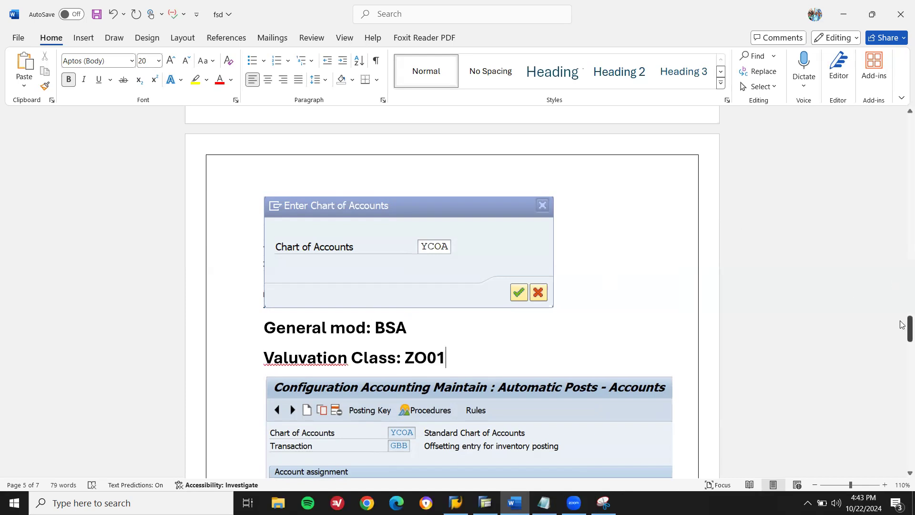
- Add a "CR & DR" line with the G/L account number and the note "(Get details from FI consultant)" below the valuation class line
scroll(903, 323, "down", 2)
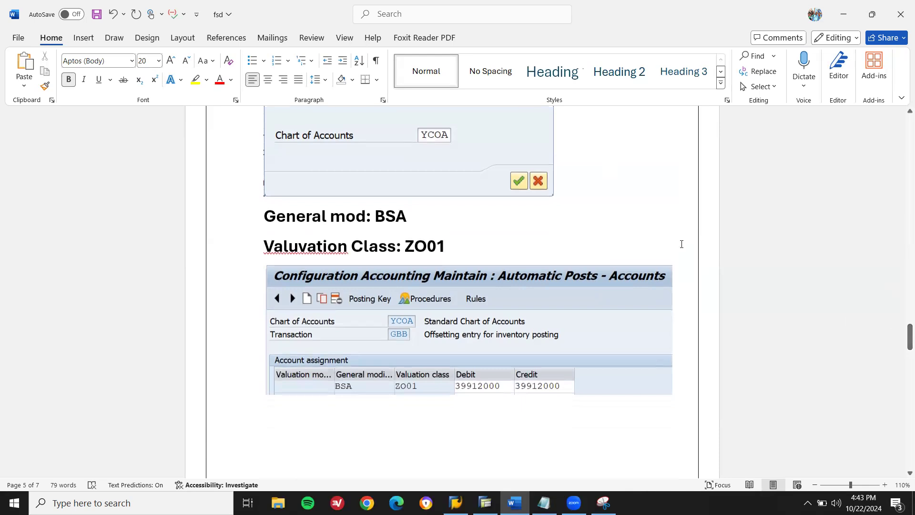
key("Return")
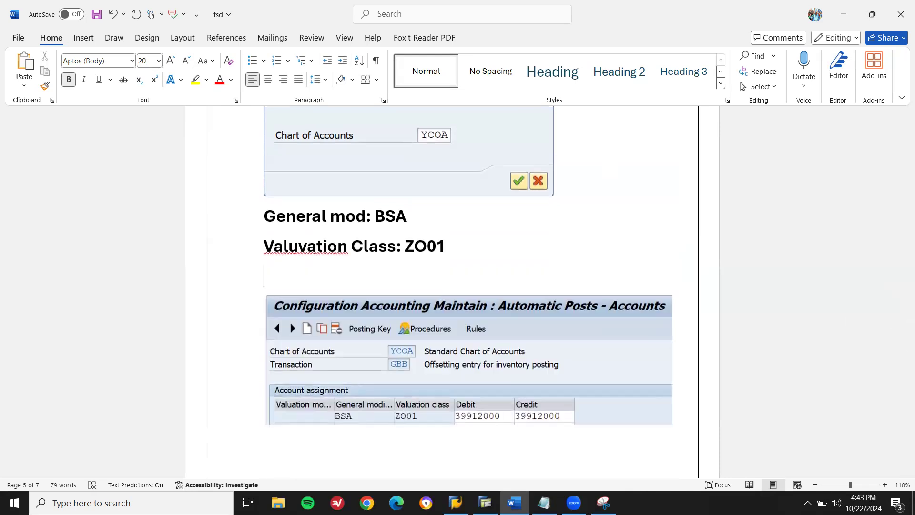
type("CR & D")
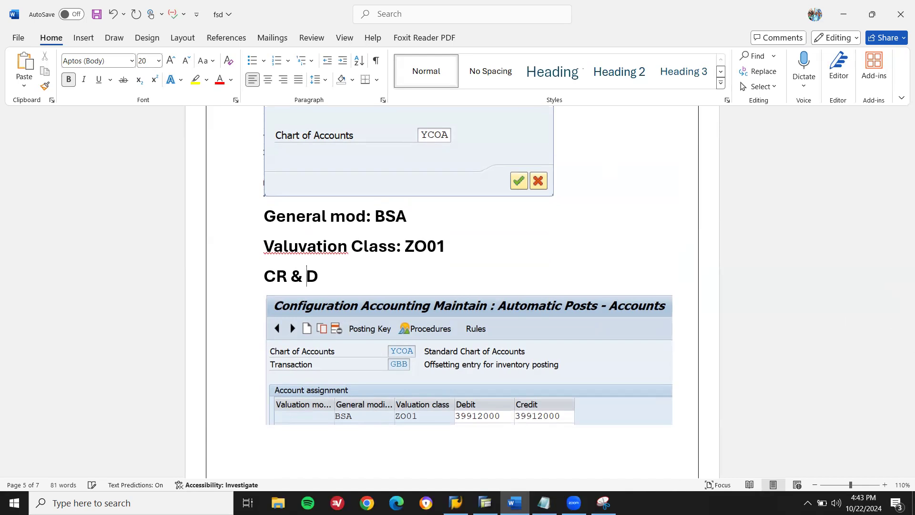
type("R 39912000")
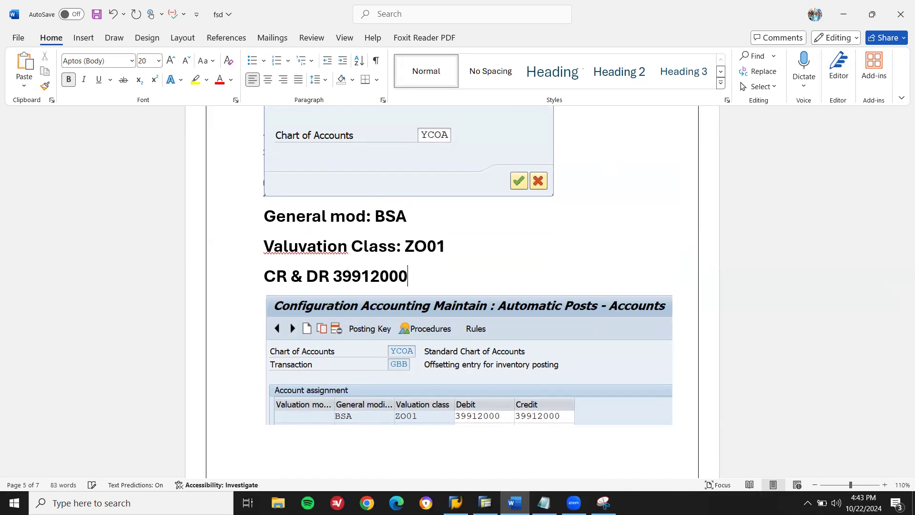
type("()")
key("Left")
type("Get details from FI consultant")
- Save the document and correct the misspelled word "Valuvation" to "Valuation"
key("ctrl+s")
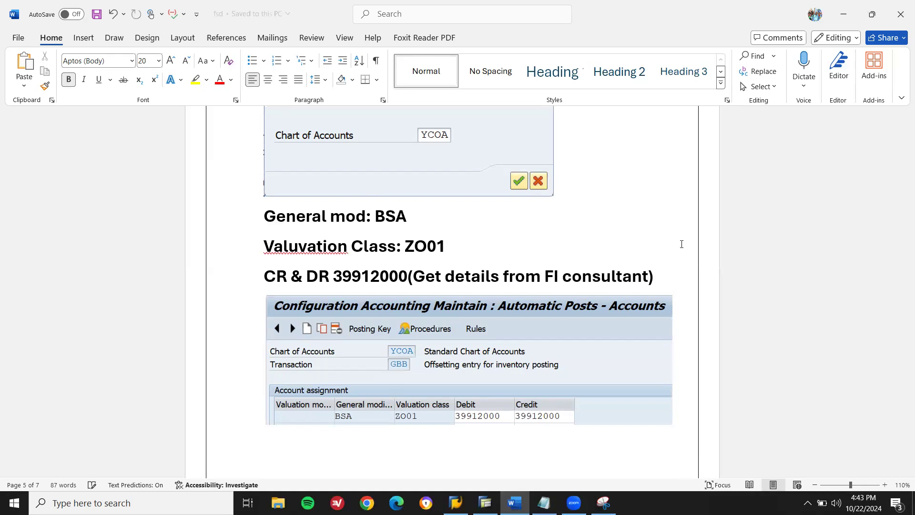
right_click(319, 256)
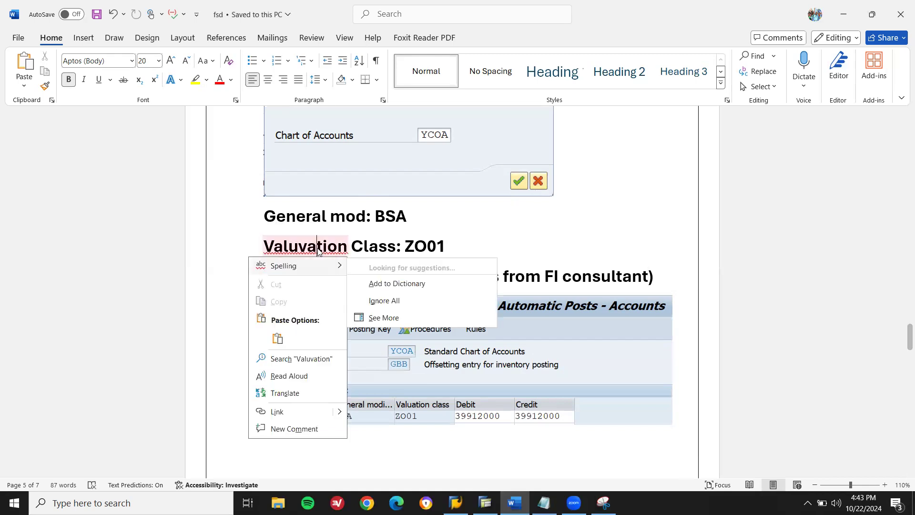
left_click(391, 273)
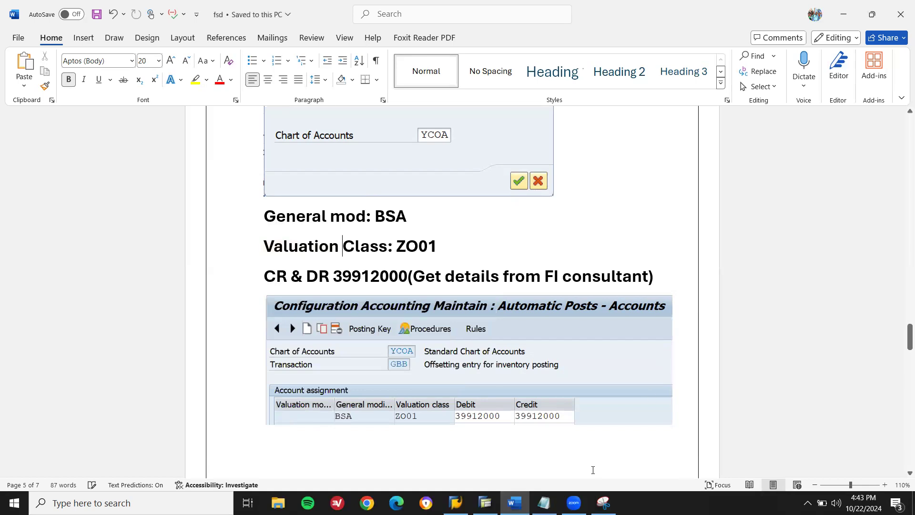
- Switch to SAP, leave the account assignment screen and start transaction MIGO
left_click(485, 503)
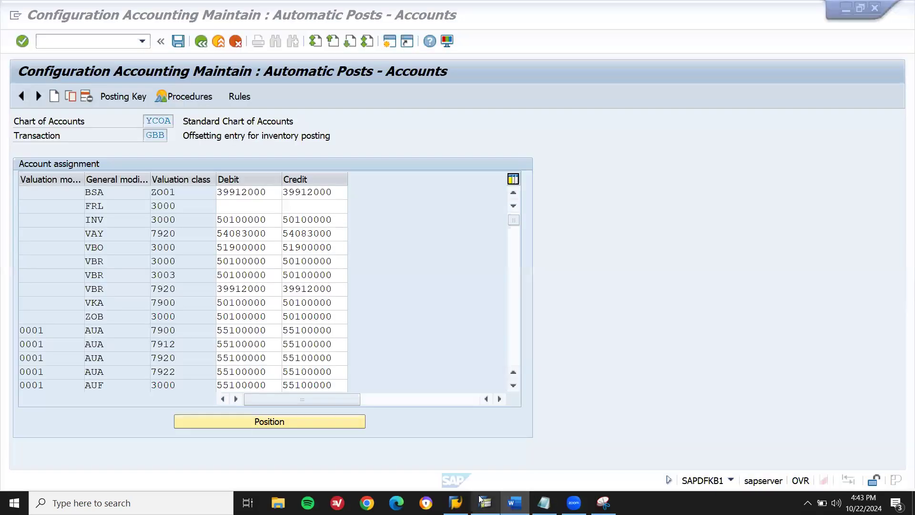
key("shift+F3")
type("m")
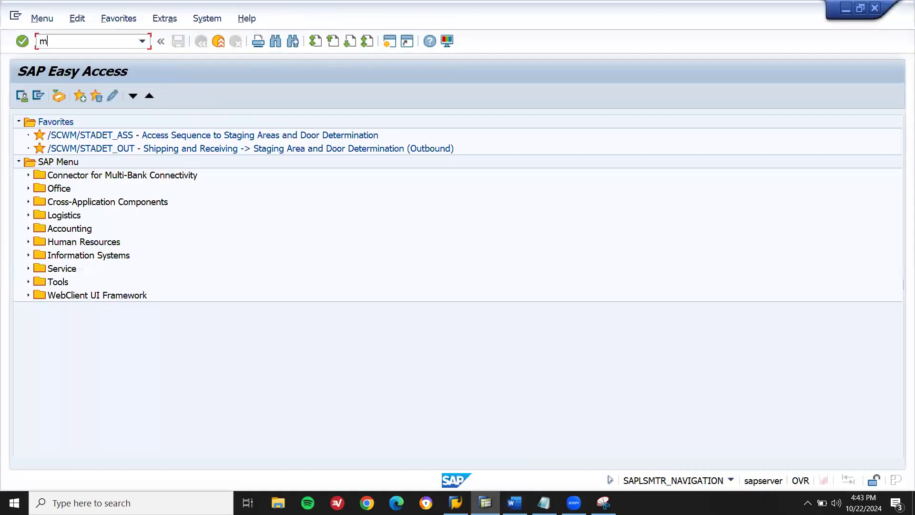
type("igo")
key("Return")
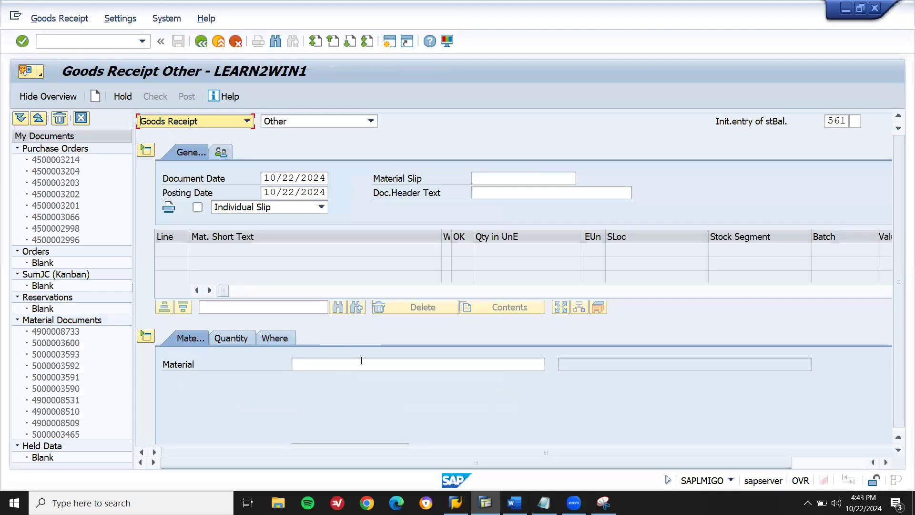
- Enter material 25443 in the goods receipt and set its quantity to 10
left_click(361, 360)
key("Return")
left_click(228, 340)
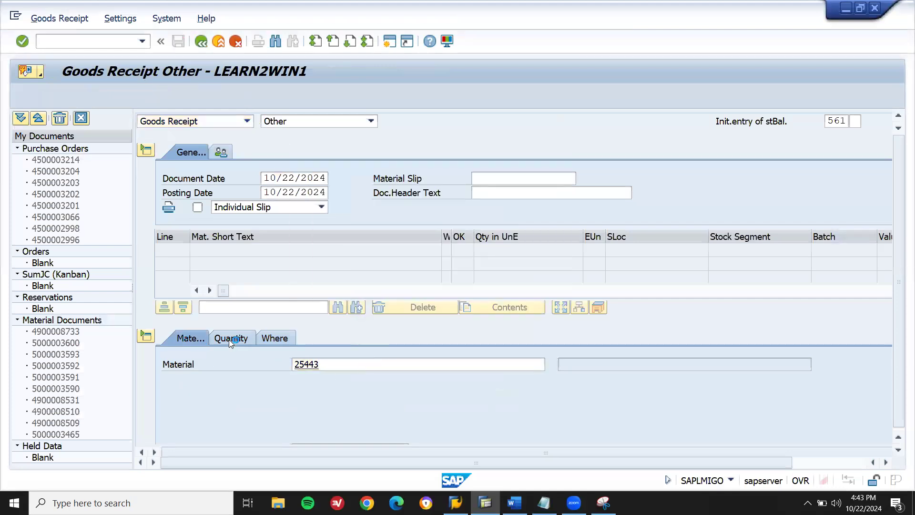
type("10")
- Set both the plant and the storage location to SH01 and try to post the goods receipt
left_click(286, 338)
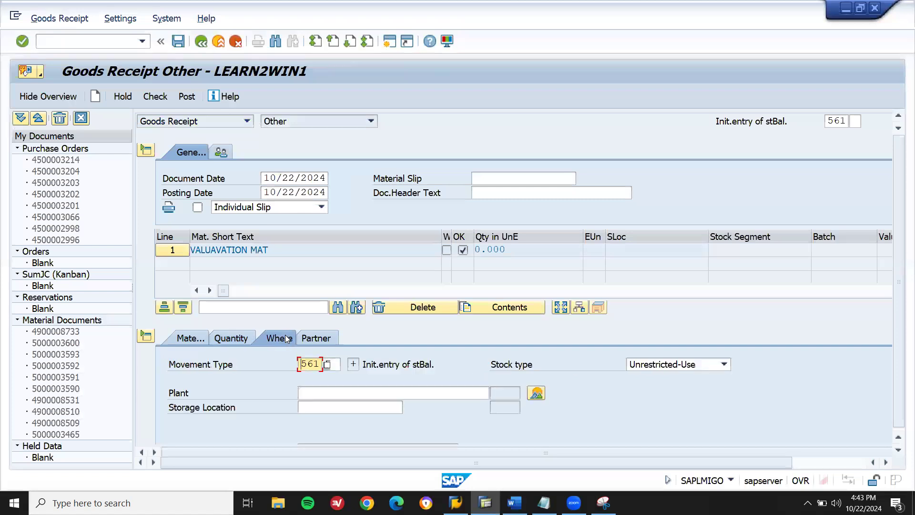
type("SH01")
key("Tab")
type("SH01")
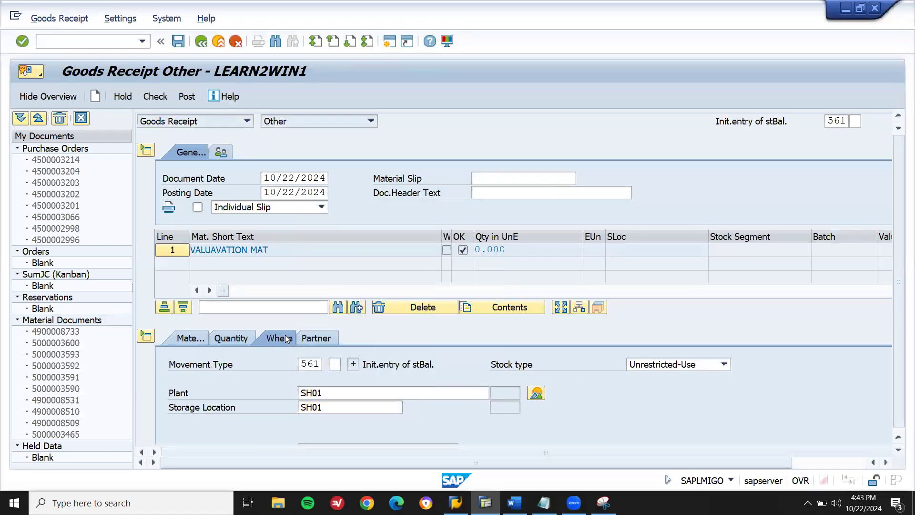
key("Return")
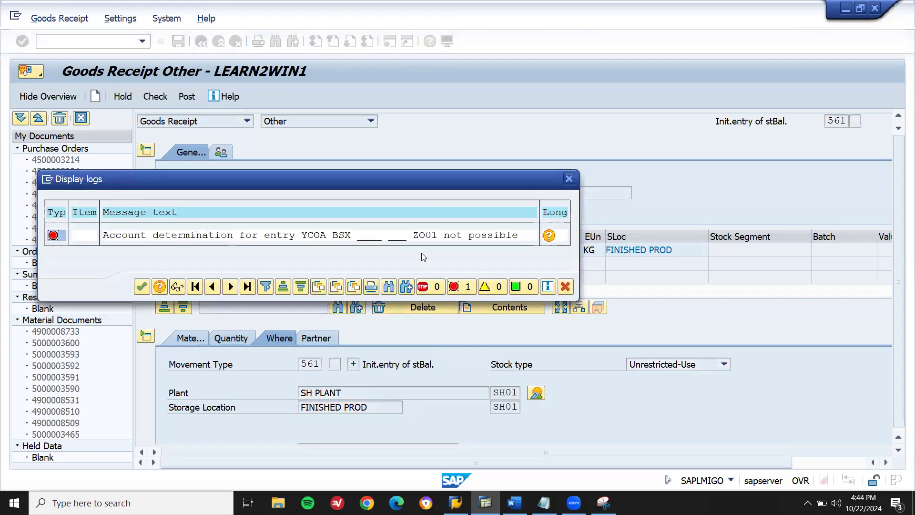
- Copy the account determination error's heading from its long text into the Notepad notes below the GBB message, and close the long text
left_click(548, 238)
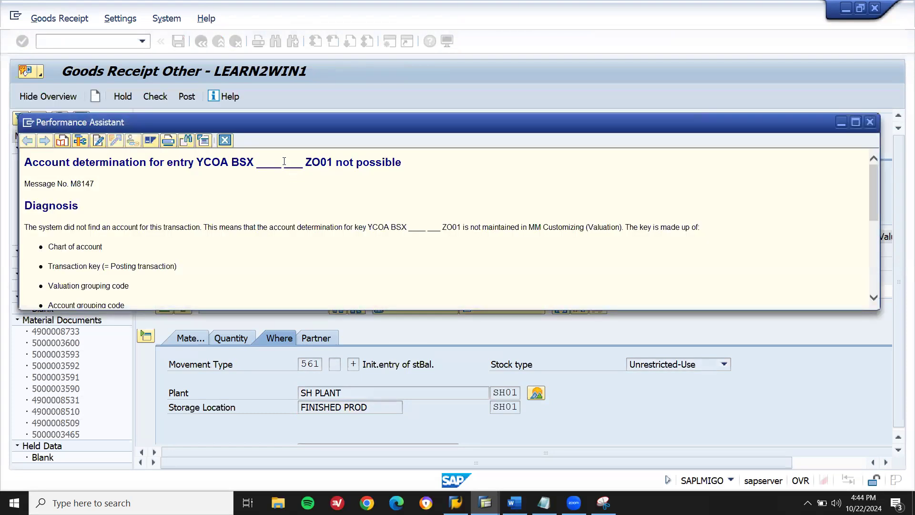
triple_click(284, 161)
key("ctrl+c")
left_click(544, 503)
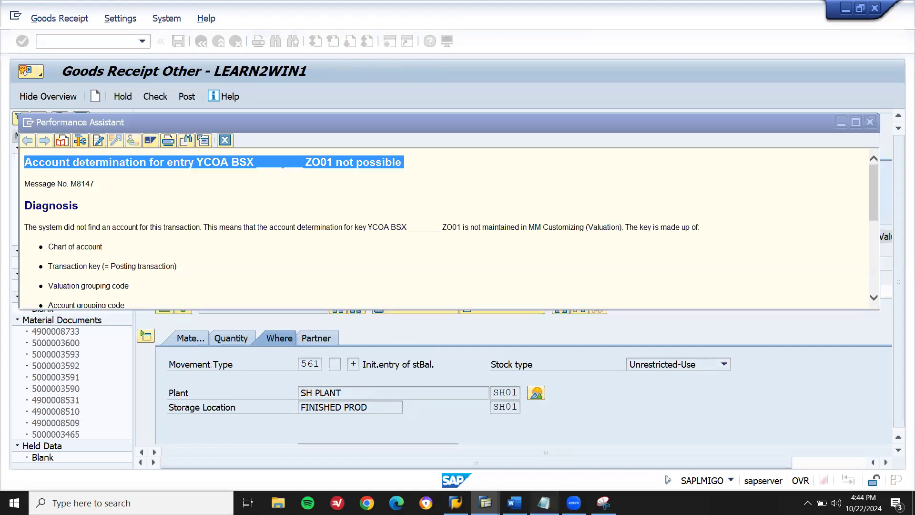
key("End")
key("Return")
key("Return")
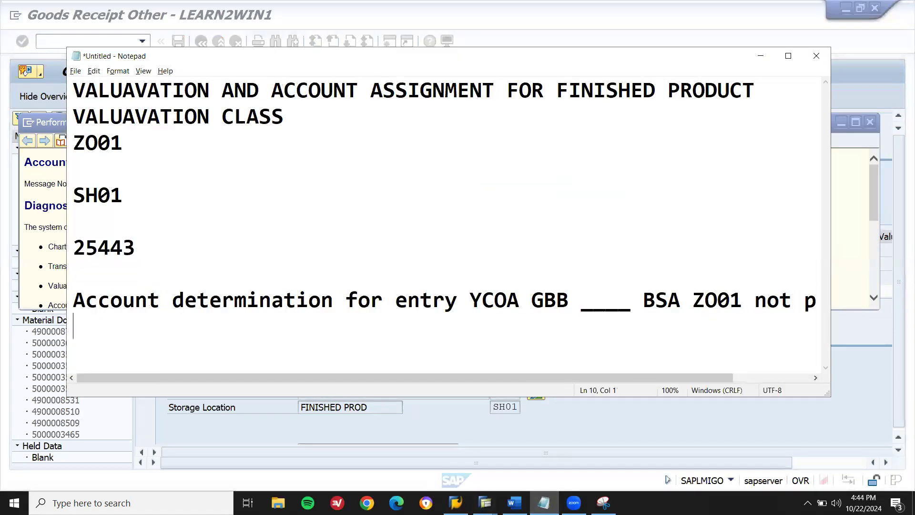
key("ctrl+v")
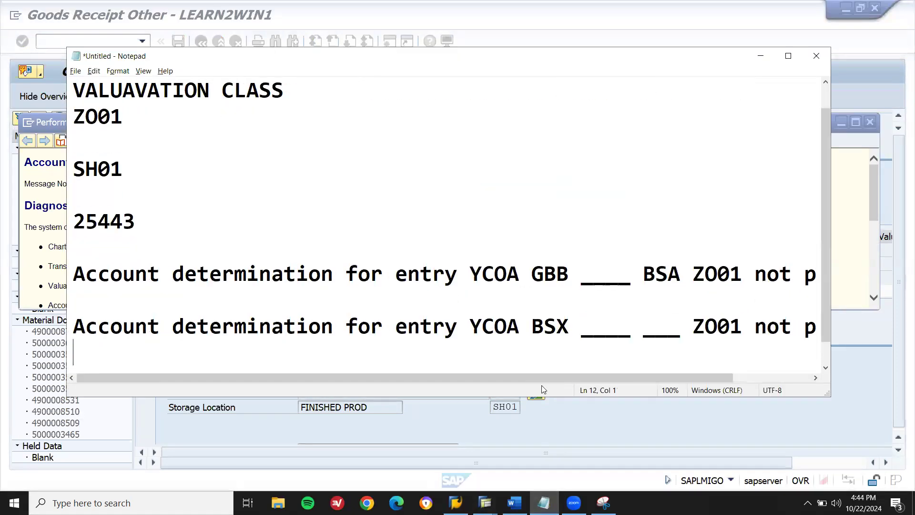
key("alt+Tab")
triple_click(218, 163)
left_click(225, 140)
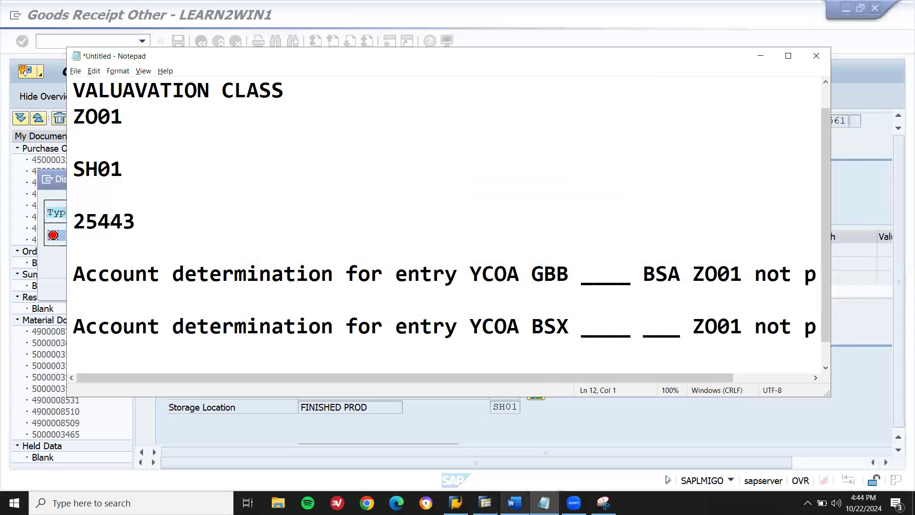
- Review the GBB section of the Word specification and place the cursor on an empty line below the accounts screenshot
key("alt+Tab")
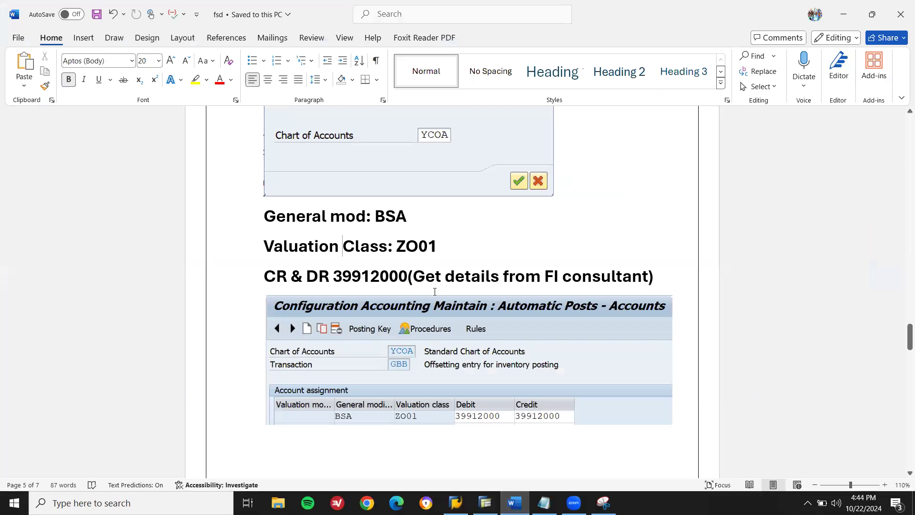
scroll(435, 292, "up", 8)
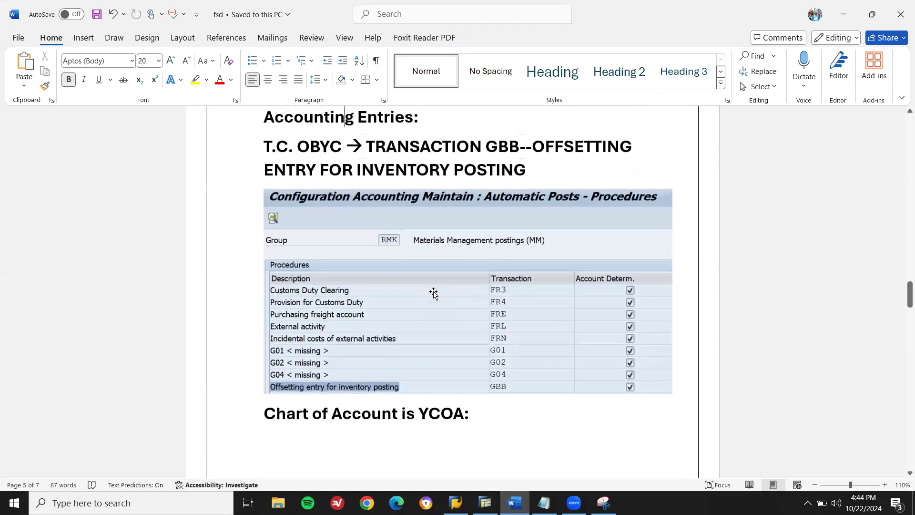
left_click(434, 293)
key("Tab")
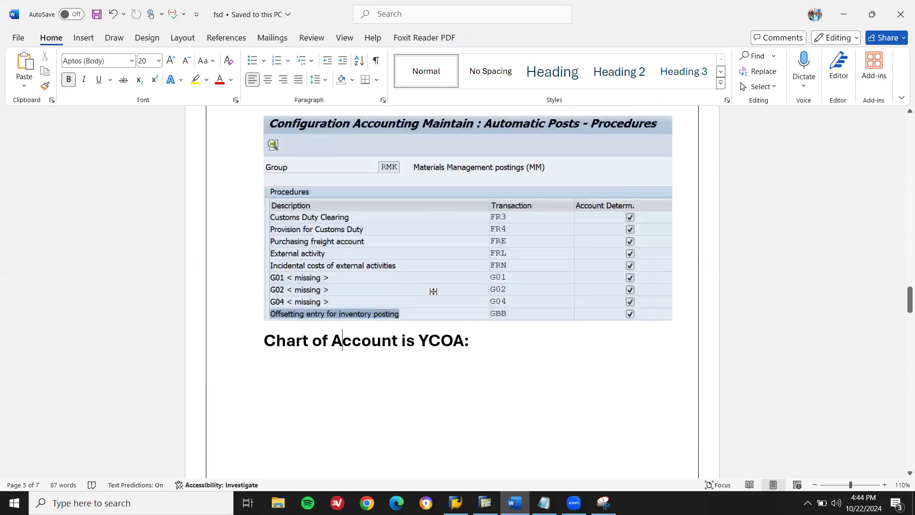
key("shift+Tab")
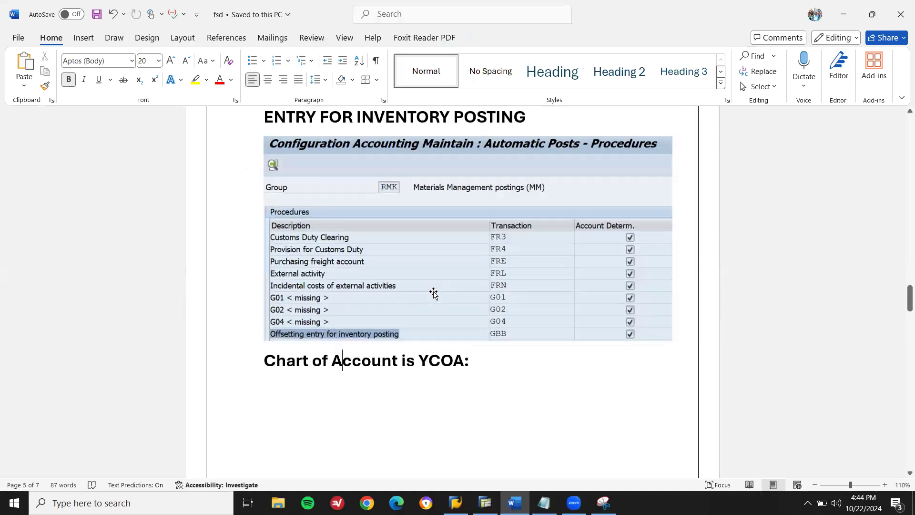
key("Right")
scroll(435, 292, "down", 10)
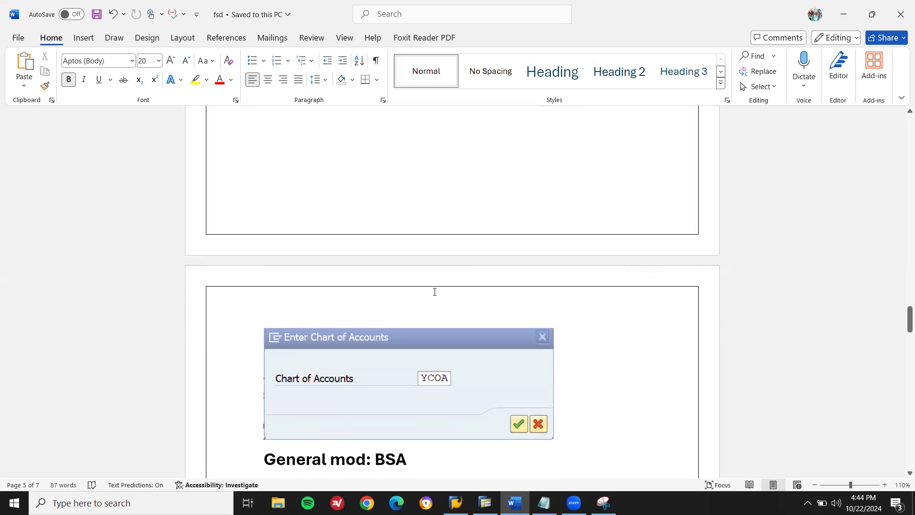
key("Down")
key("Down")
key("Down")
key("Down")
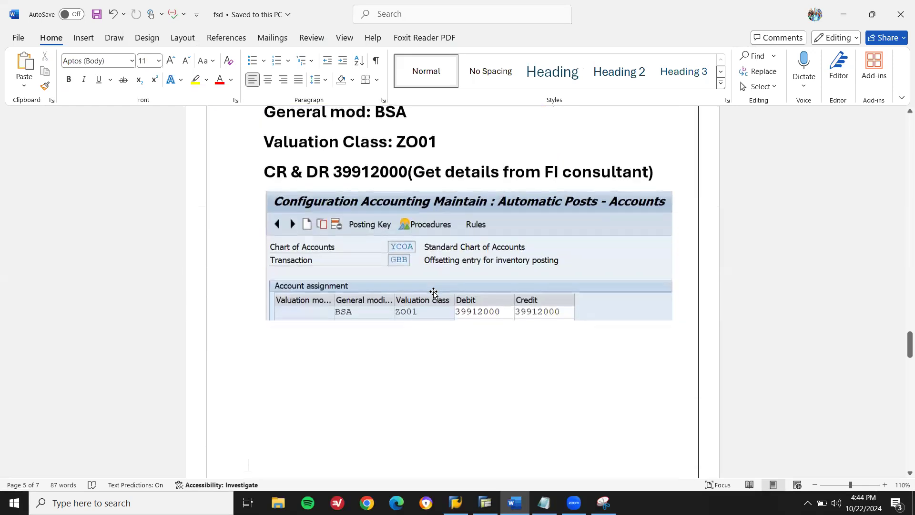
key("Down")
key("Down")
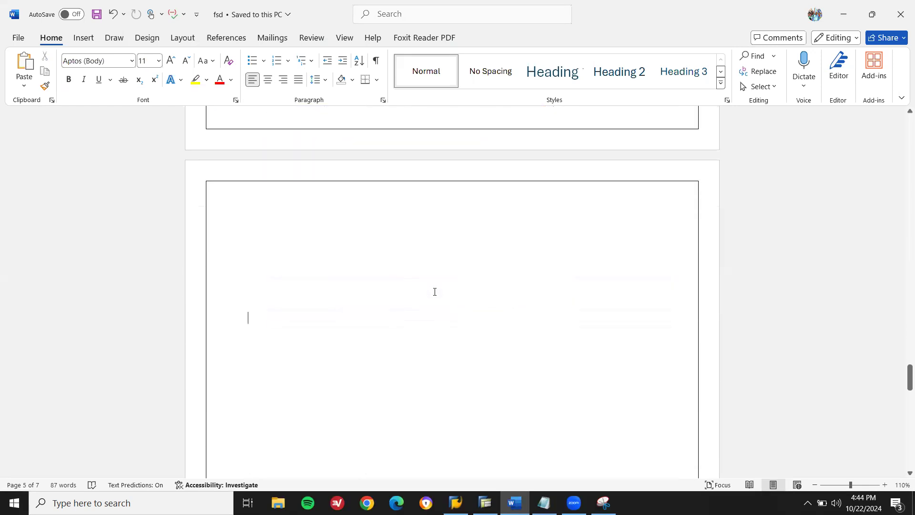
key("Up")
key("Up")
key("Up")
key("Up")
key("Down")
key("Down")
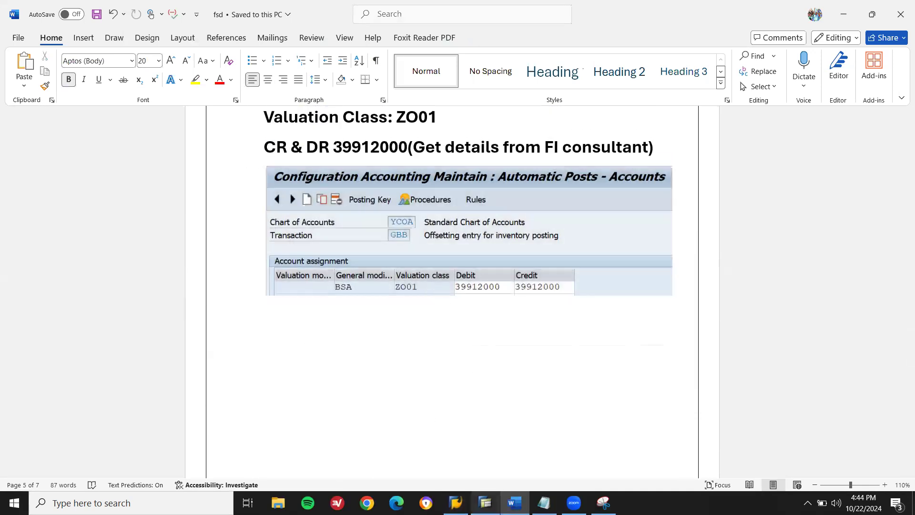
- Switch to SAP, close the error log and start transaction OBYC
left_click(486, 503)
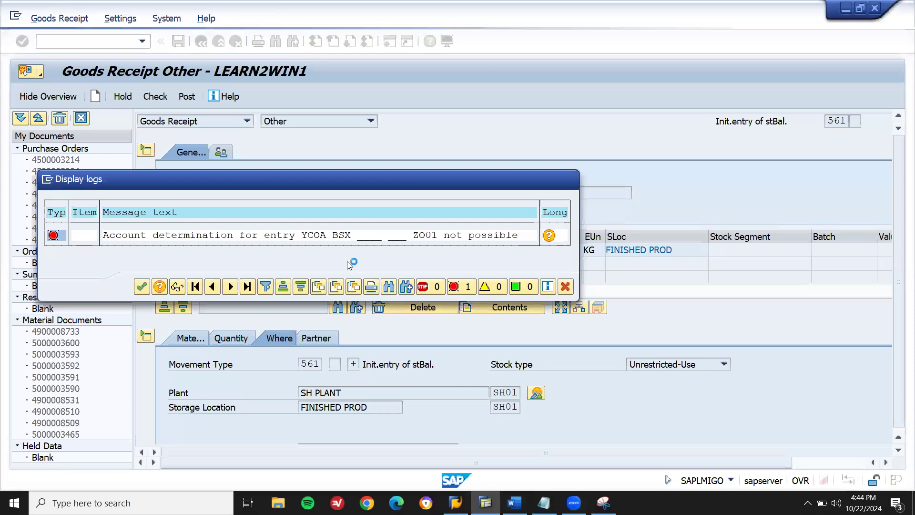
key("Return")
left_click(119, 43)
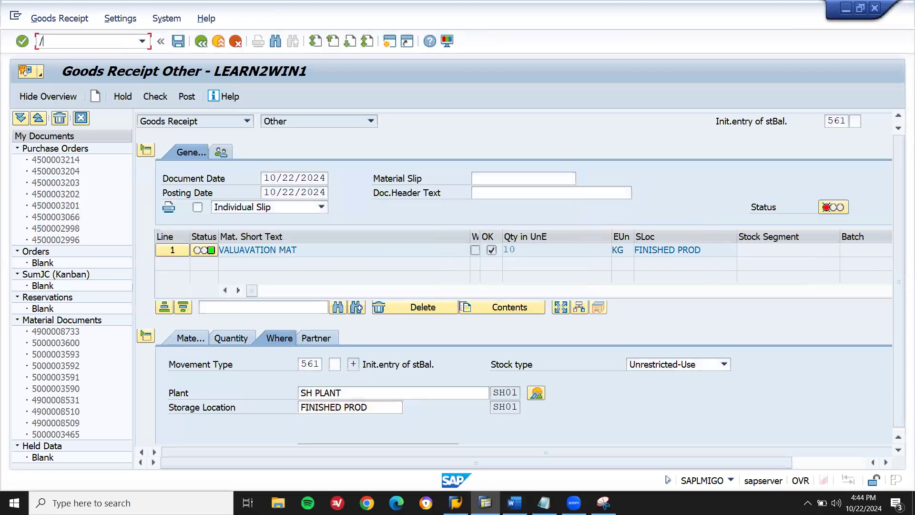
type("/NOBYC")
key("Return")
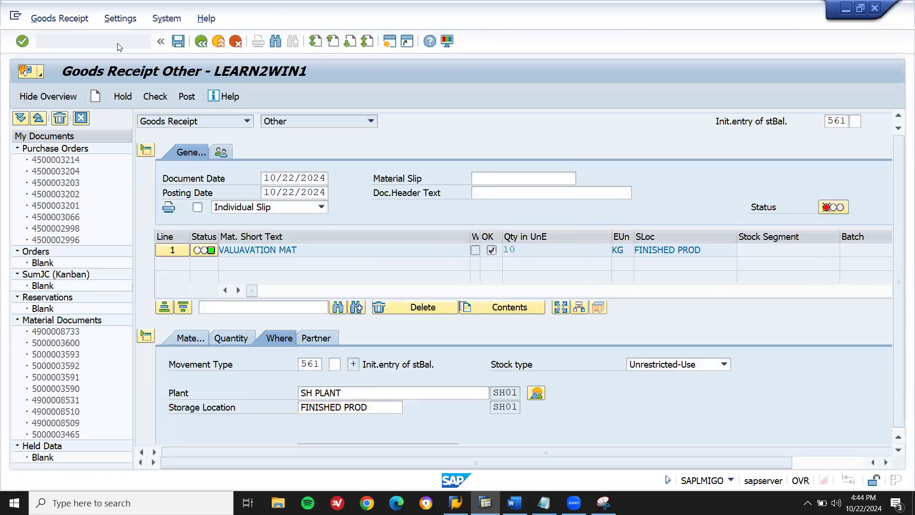
- Switch to Word and add the line "T.C. OBYC" below the GBB accounts screenshot
key("alt+Tab")
type("T.C. OBYC")
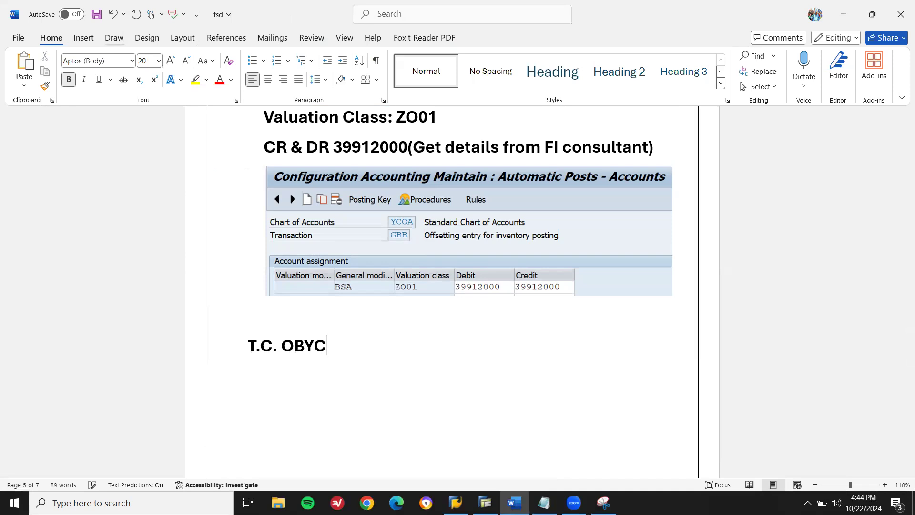
- Look through the specification's account determination pages and the blank pages after them, returning to the GBB transaction line under Accounting Entries
scroll(119, 43, "up", 15)
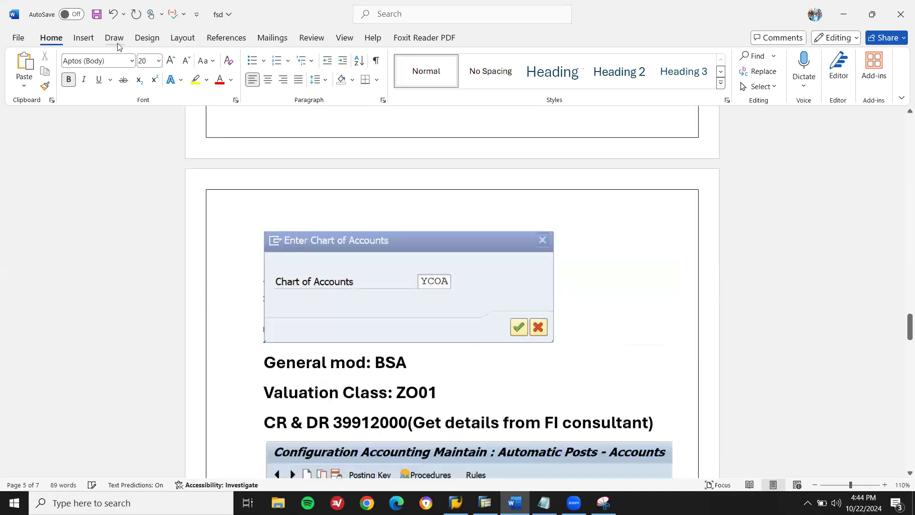
scroll(118, 43, "down", 15)
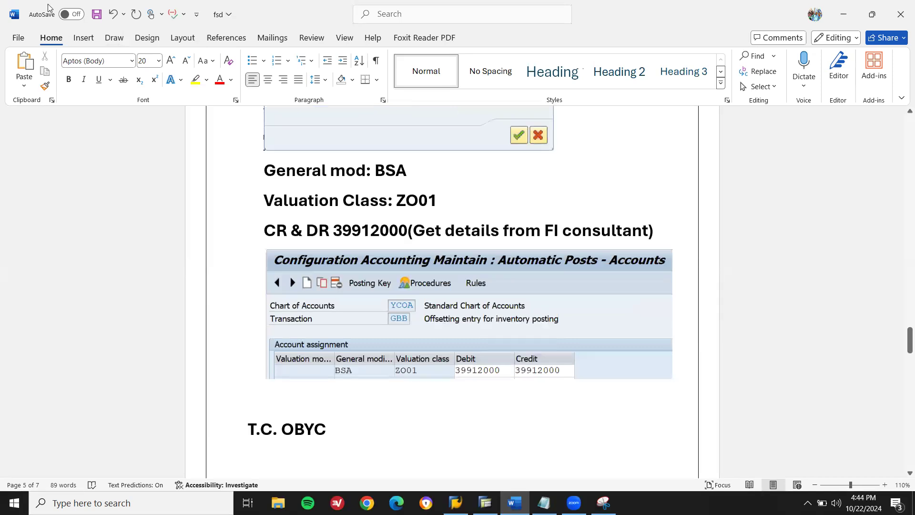
key("Down")
key("Down")
key("Down")
key("Down")
key("Down")
key("Down")
key("Down")
key("Down")
key("Down")
key("Down")
key("Down")
key("Down")
key("Down")
key("Down")
key("Down")
key("Down")
key("Down")
key("Down")
key("Down")
key("Down")
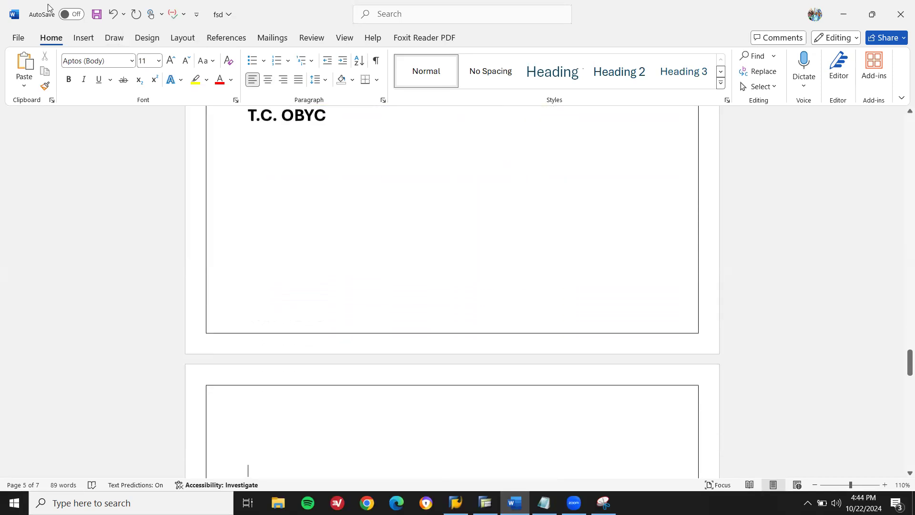
key("Down")
key("Down")
key("Down")
key("Down")
key("Down")
key("Down")
key("Down")
key("Down")
key("Down")
key("Down")
key("Down")
key("Down")
key("Down")
key("Down")
key("Down")
key("Down")
key("Down")
key("Down")
key("Down")
key("Down")
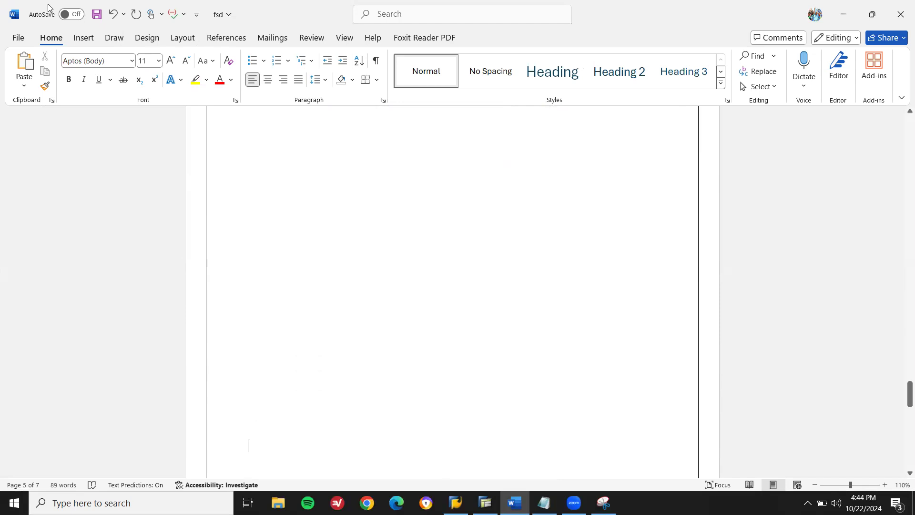
key("Up")
key("Up")
key("Up")
key("Up")
key("Up")
key("Up")
key("Up")
key("Up")
key("Up")
key("Up")
key("Up")
key("Up")
key("Up")
key("Up")
key("Up")
key("Up")
key("Up")
key("Up")
key("Up")
key("Up")
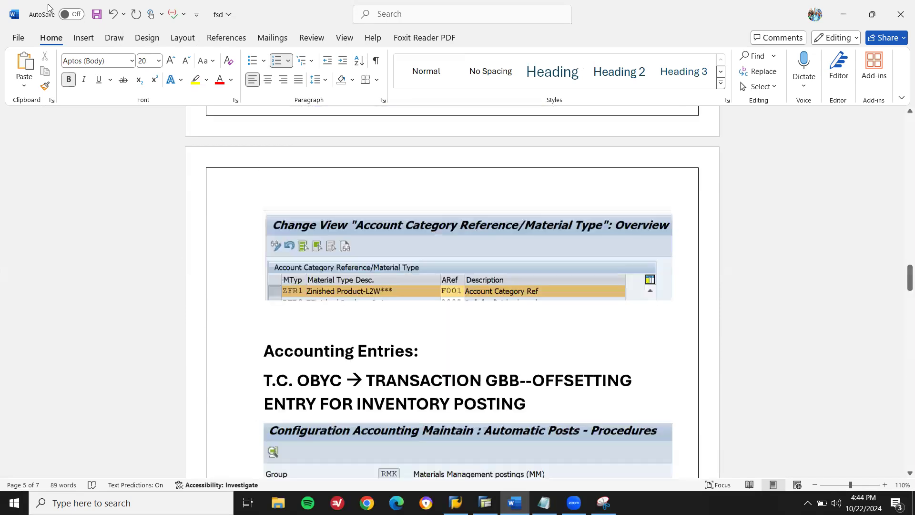
key("Down")
key("Down")
key("Down")
key("Down")
key("Down")
key("Down")
key("Down")
key("Down")
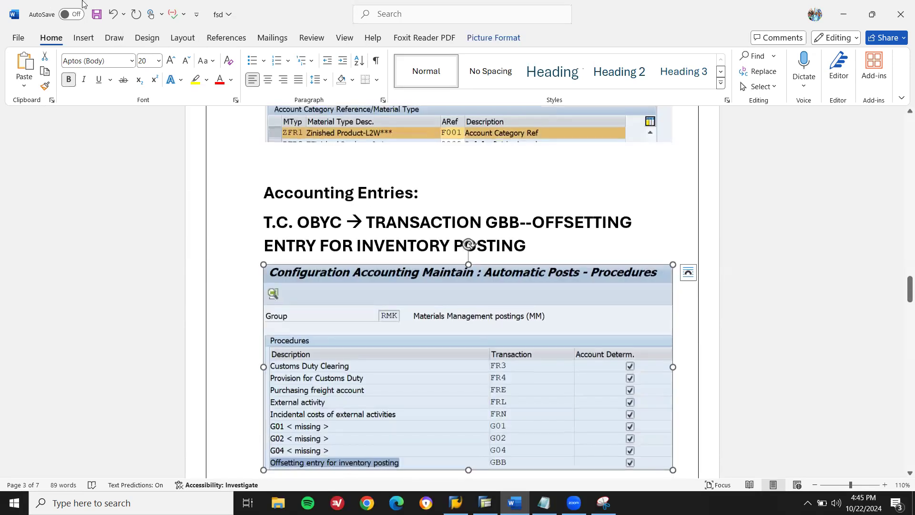
- Copy "→ TRANSACTION GBB--OFFSETTING ENTRY FOR INVENTORY POSTING" from the Accounting Entries section onto a new line below the last "T.C. OBYC"
left_click(346, 221)
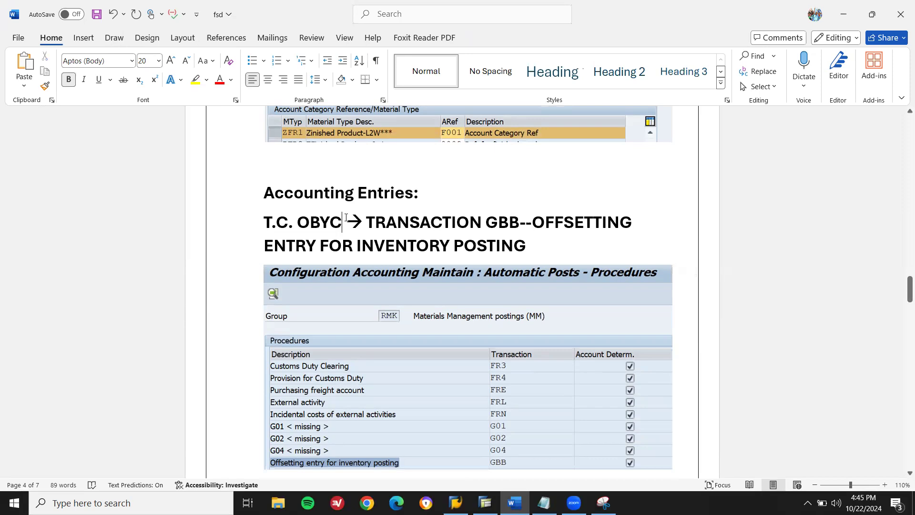
key("shift+Right")
key("shift+Right")
key("shift+Right")
key("shift+Right")
key("shift+Right")
key("shift+Right")
key("shift+Right")
key("shift+Right")
key("shift+Right")
key("shift+Right")
key("shift+Down")
key("shift+Right")
key("shift+Right")
key("shift+Right")
key("shift+Right")
key("shift+Right")
key("shift+Right")
key("shift+Right")
key("shift+Left")
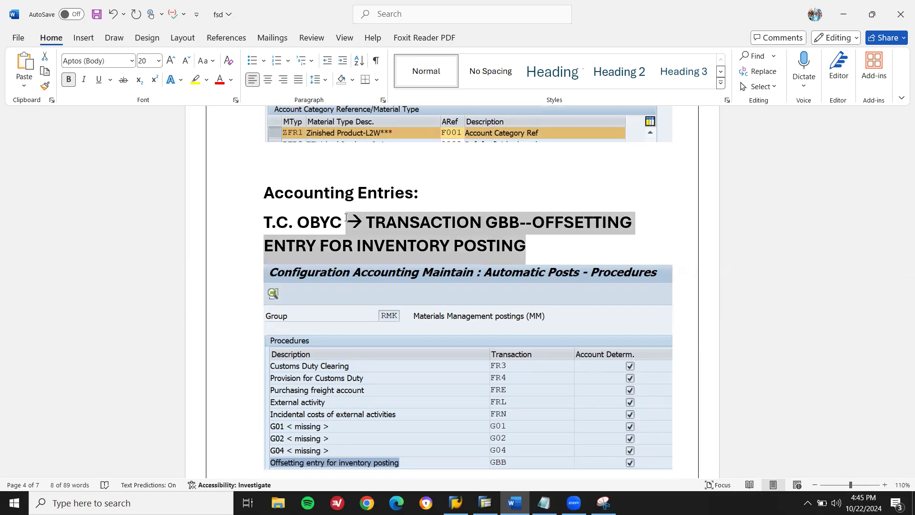
key("Down")
key("shift+Right")
key("Down")
key("Down")
key("Down")
key("Down")
key("Down")
key("Down")
key("Down")
key("Down")
key("Down")
key("Down")
key("Down")
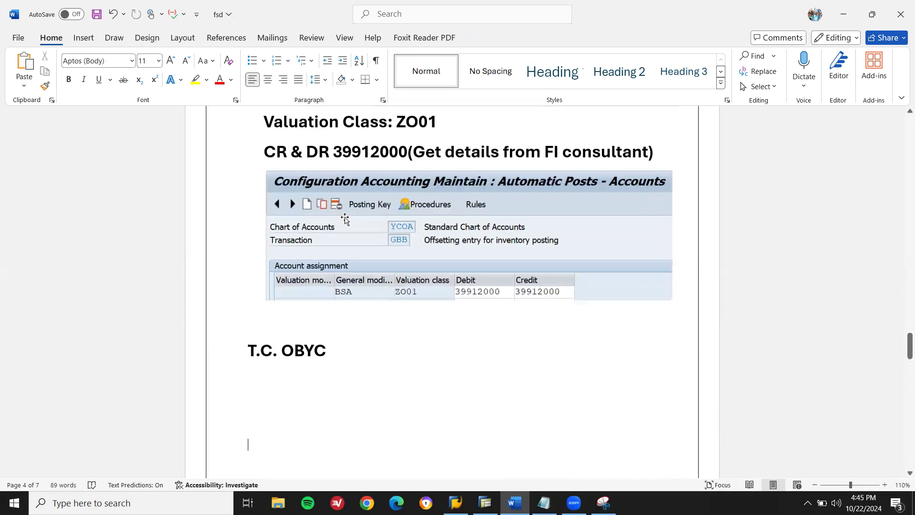
type("→ TRANSACTION GBB--OFFSETTING ENTRY FOR INVENTORY POSTING")
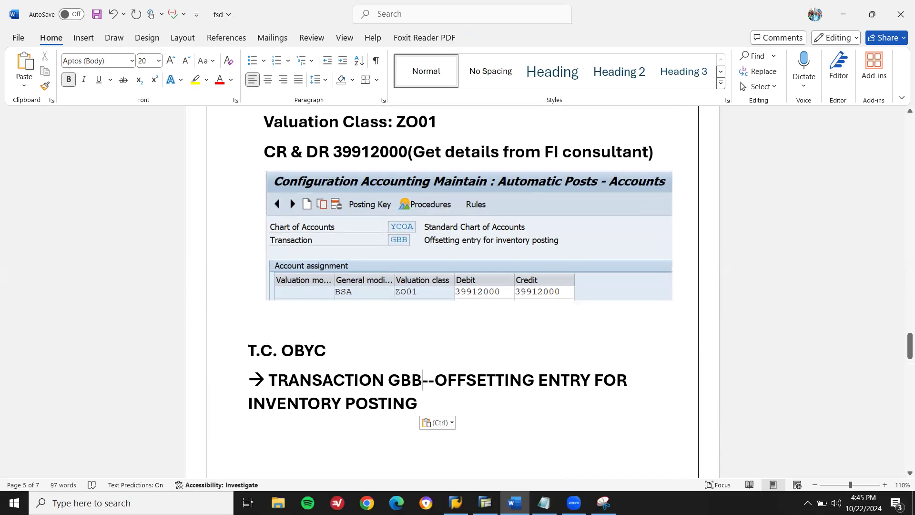
- Replace the transaction key GBB with BSX in the copied line
key("BackSpace")
key("BackSpace")
key("BackSpace")
type("BSX")
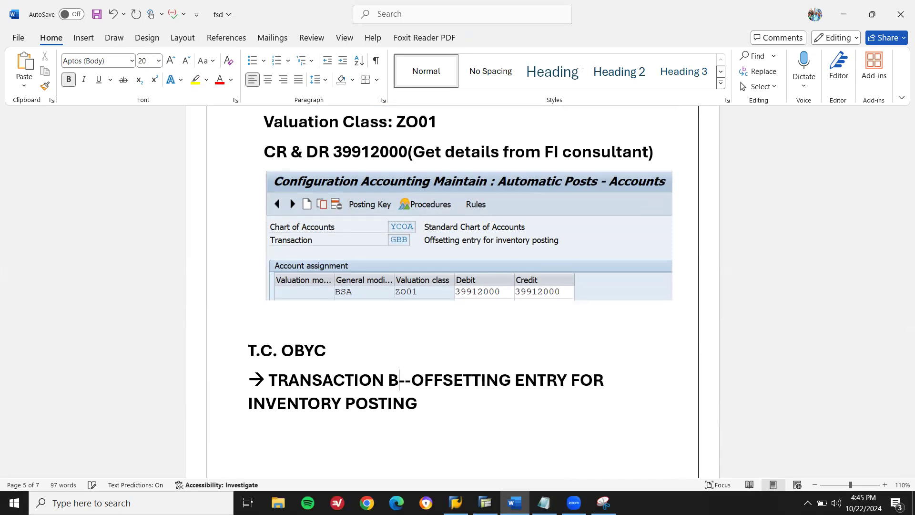
- Check the description of transaction BSX in the SAP procedures list and return to the Word document
left_click(485, 503)
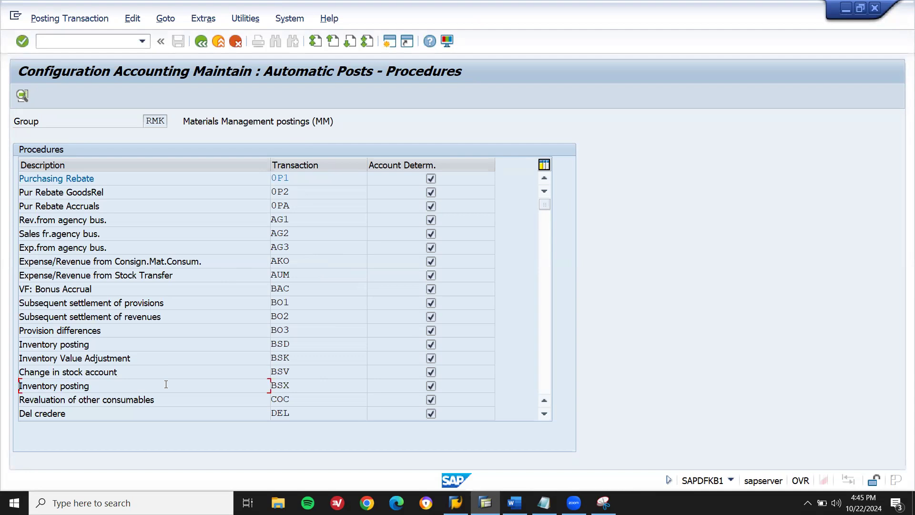
key("alt+Tab")
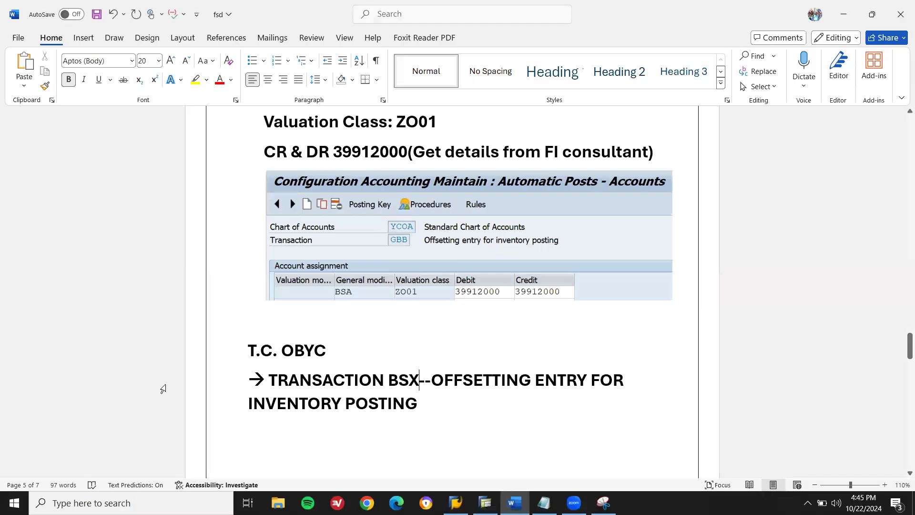
- Remove "OFFSETTING ENTRY FOR" from the BSX line so it reads "TRANSACTION BSX--INVENTORY POSTING"
key("Delete")
key("Delete")
key("Delete")
key("Delete")
key("Delete")
key("Delete")
key("Delete")
key("Delete")
key("Delete")
key("Delete")
key("Delete")
key("Delete")
key("Delete")
key("Delete")
key("Delete")
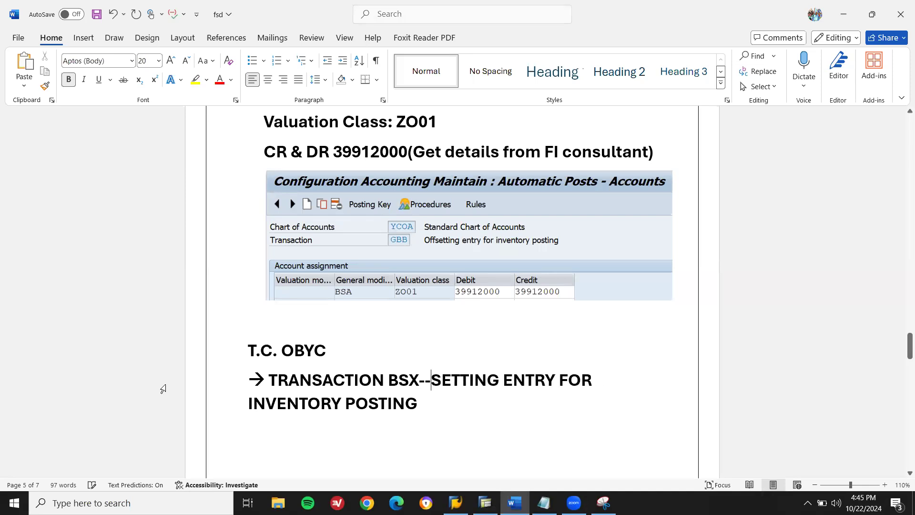
key("Delete")
key("Delete")
key("Delete")
key("Delete")
key("Delete")
key("Delete")
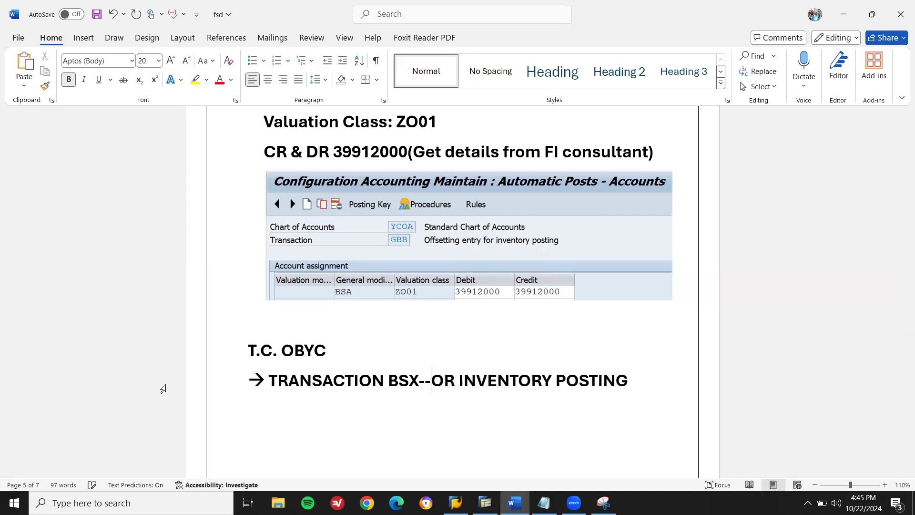
- Switch to SAP and snip the Procedures screen from its title down to the BSX Inventory posting row as the first list entry
key("alt+Tab")
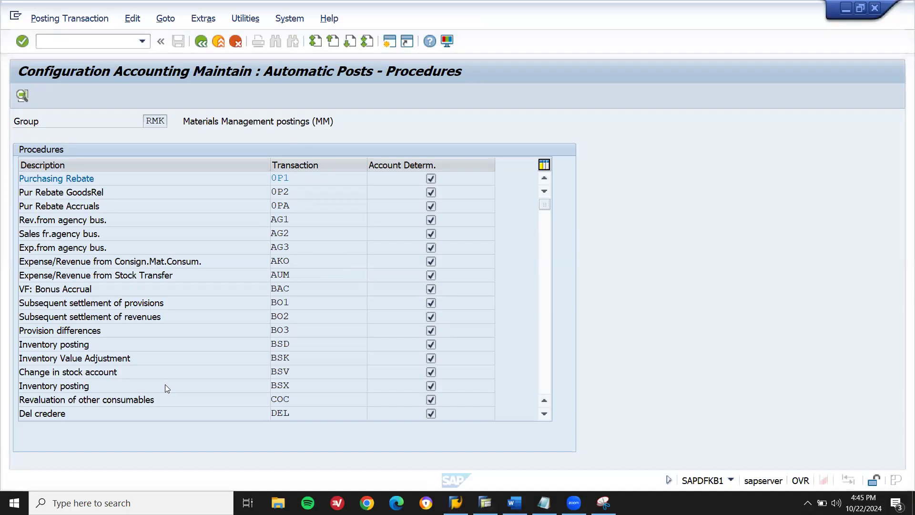
left_click(546, 416)
left_click(546, 416)
left_click(547, 416)
left_click(546, 415)
left_click(547, 416)
left_click(547, 416)
left_click(546, 416)
left_click(546, 416)
left_click(547, 416)
left_click(546, 416)
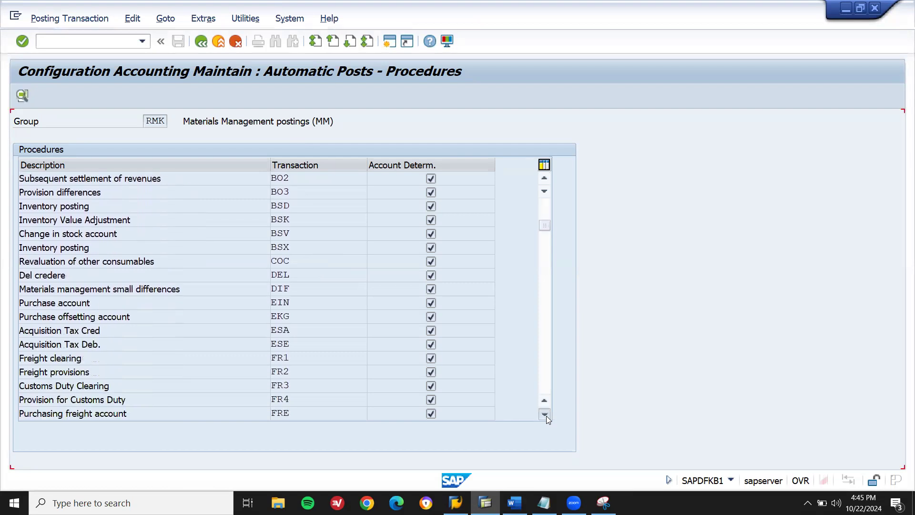
left_click(546, 415)
left_click(547, 416)
left_click(547, 416)
left_click(546, 415)
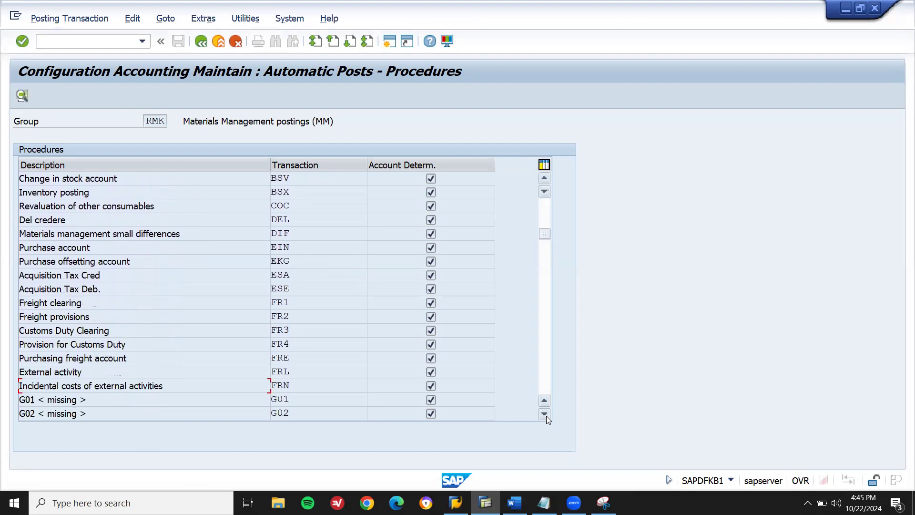
left_click(546, 416)
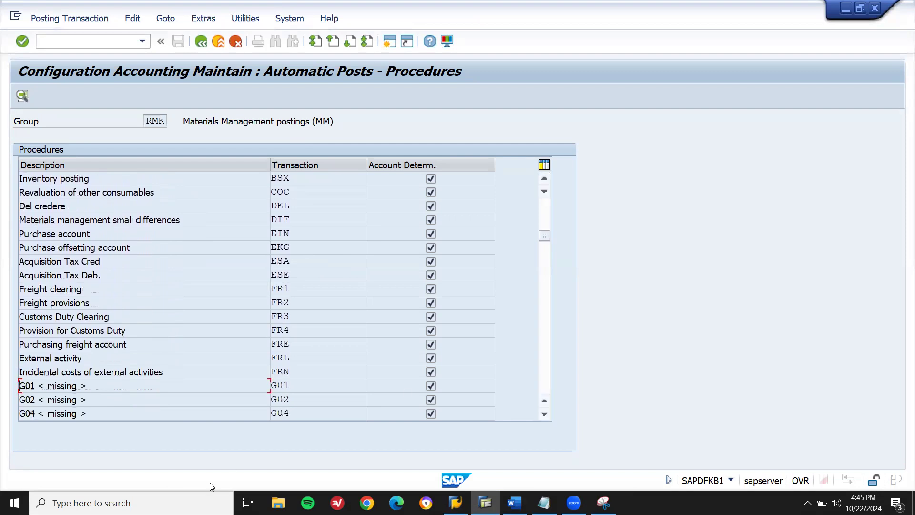
left_click(604, 503)
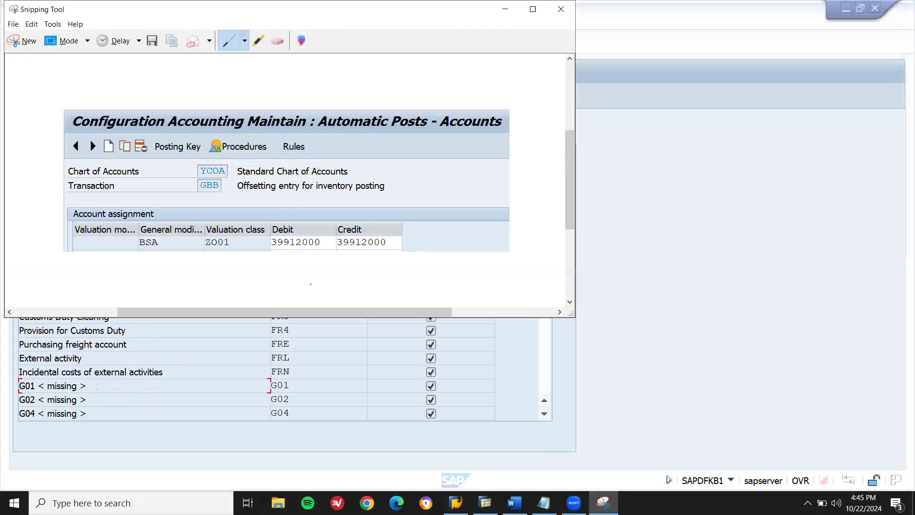
left_click(10, 38)
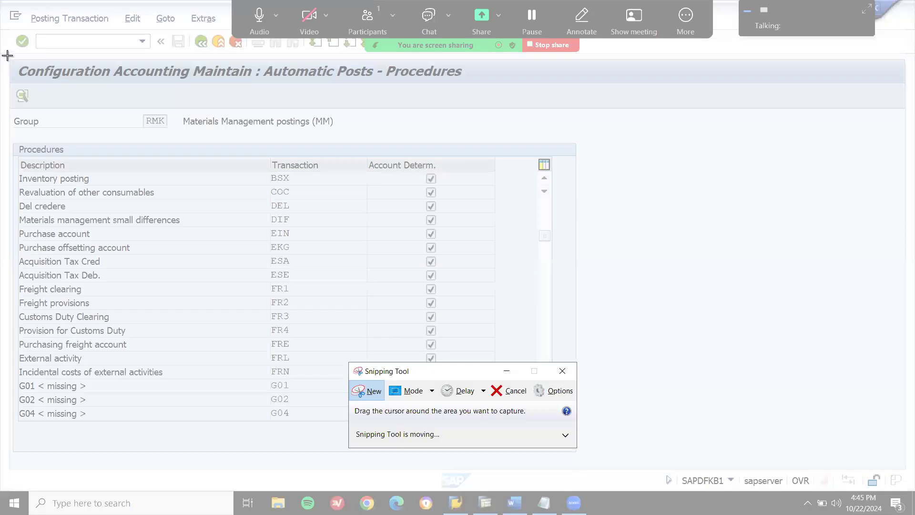
left_click_drag(7, 56, 495, 185)
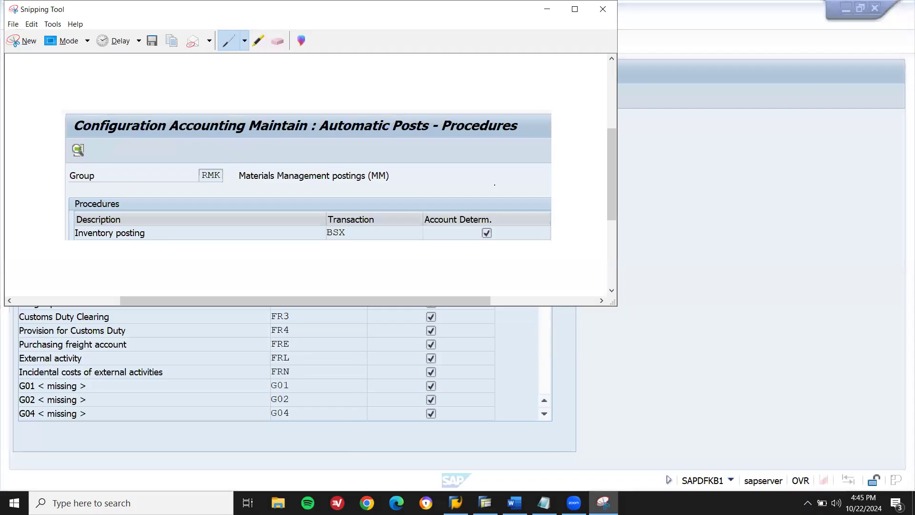
- Save the snip as "ACCOUNT 8" in PNG format in the data folder on the Desktop
key("ctrl+s")
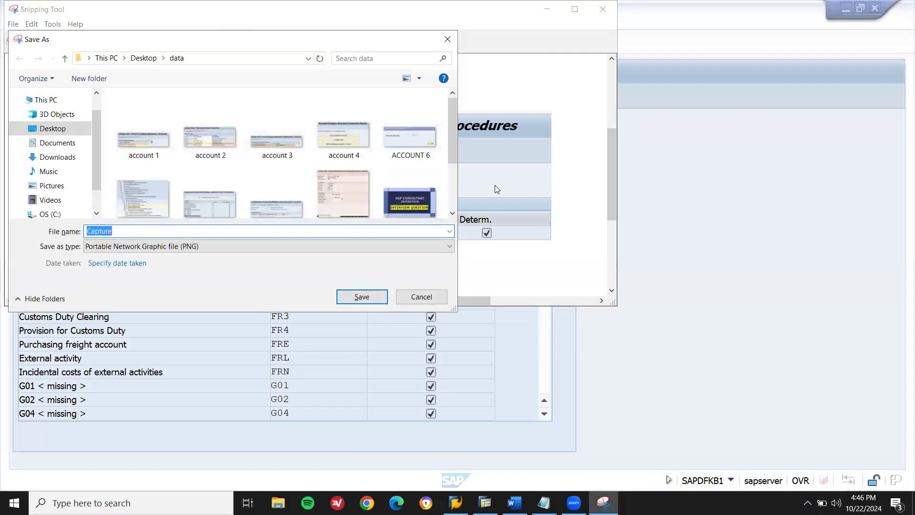
type("ACCOUNT8")
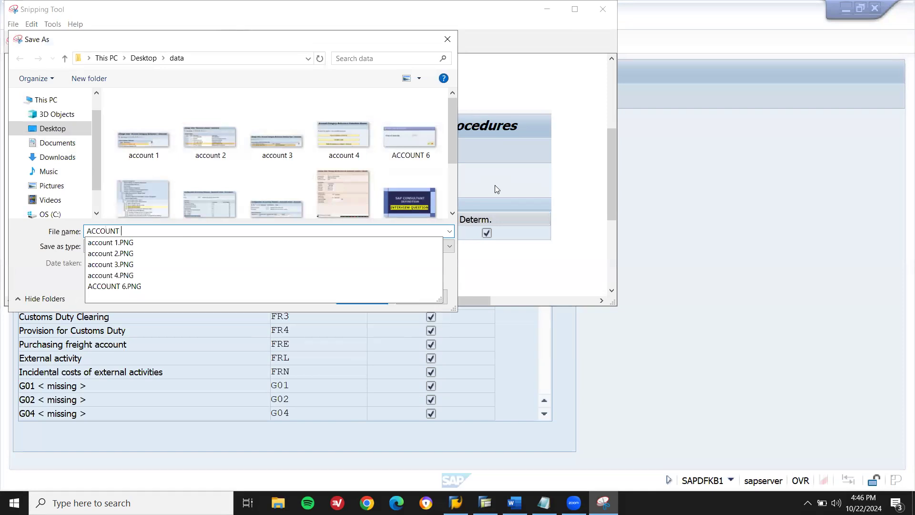
key("Return")
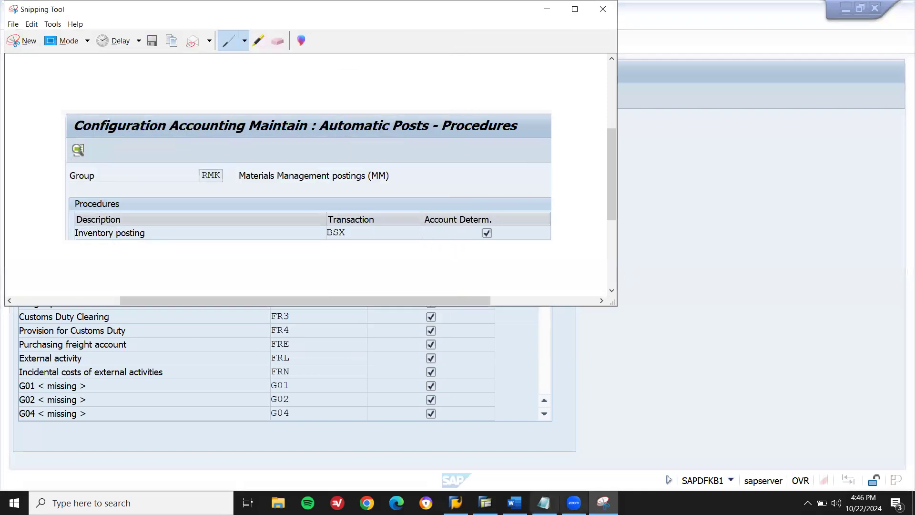
- Switch back to Word and insert the picture ACCOUNT 8 on a new line below "TRANSACTION BSX--INVENTORY POSTING"
left_click(514, 503)
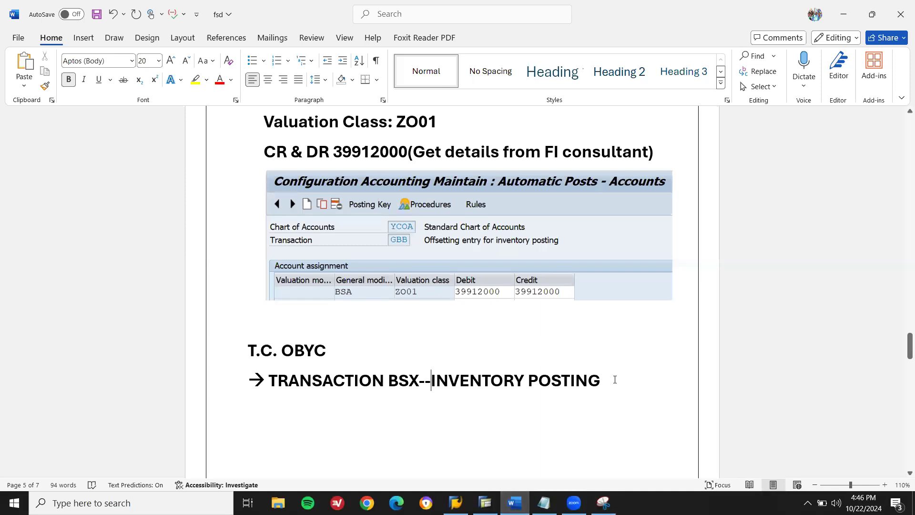
key("Return")
left_click(84, 38)
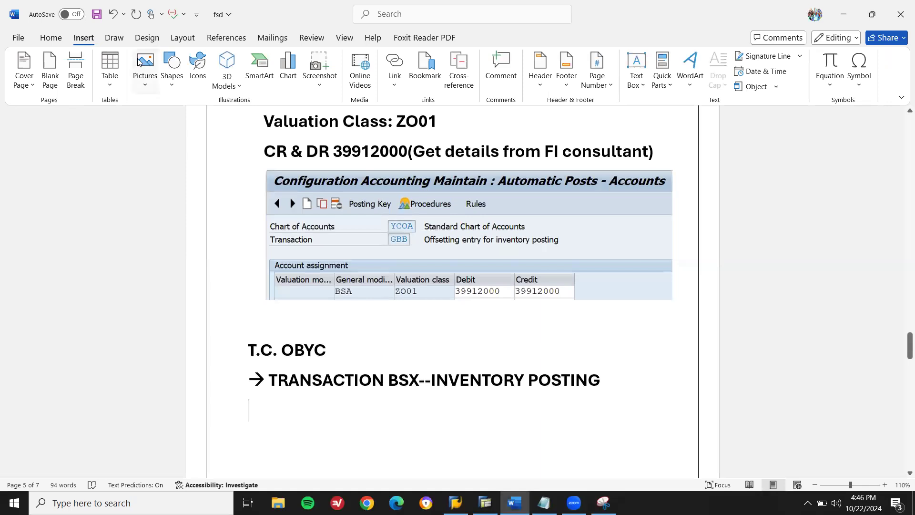
left_click(144, 69)
left_click(166, 122)
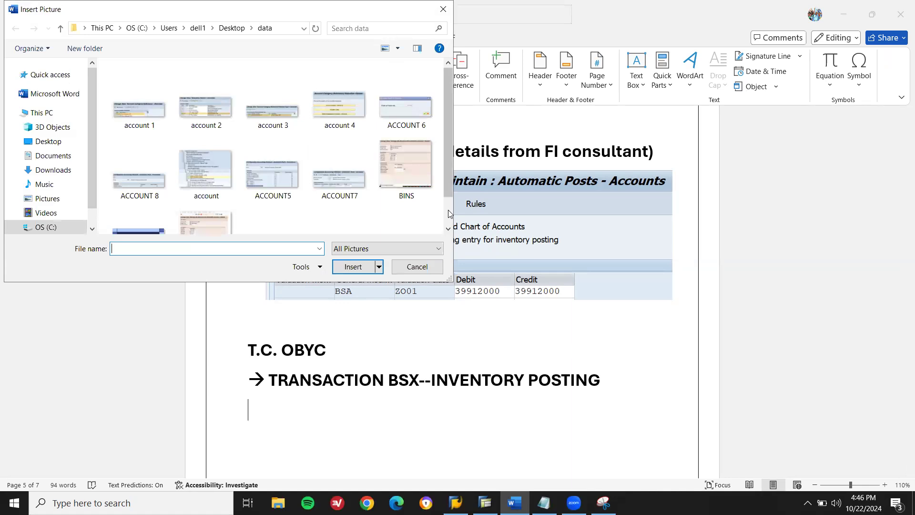
scroll(448, 213, "down", 1)
left_click(146, 164)
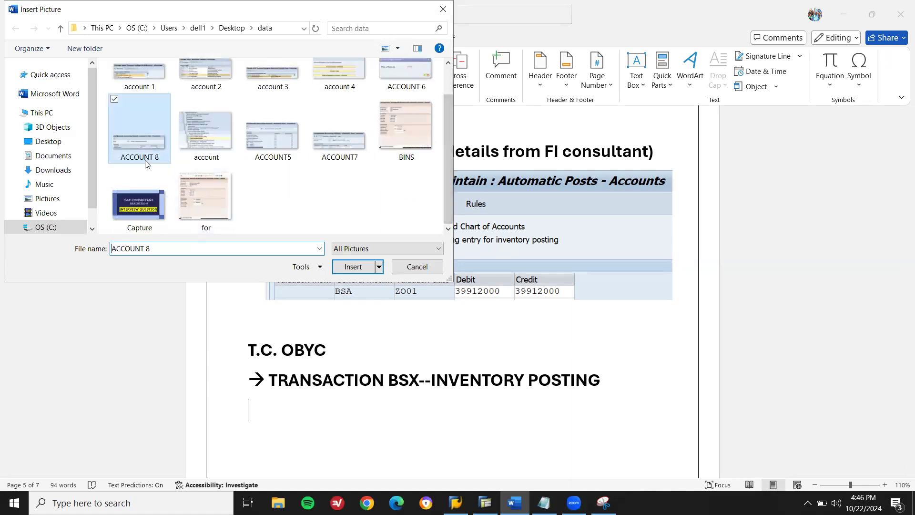
double_click(146, 164)
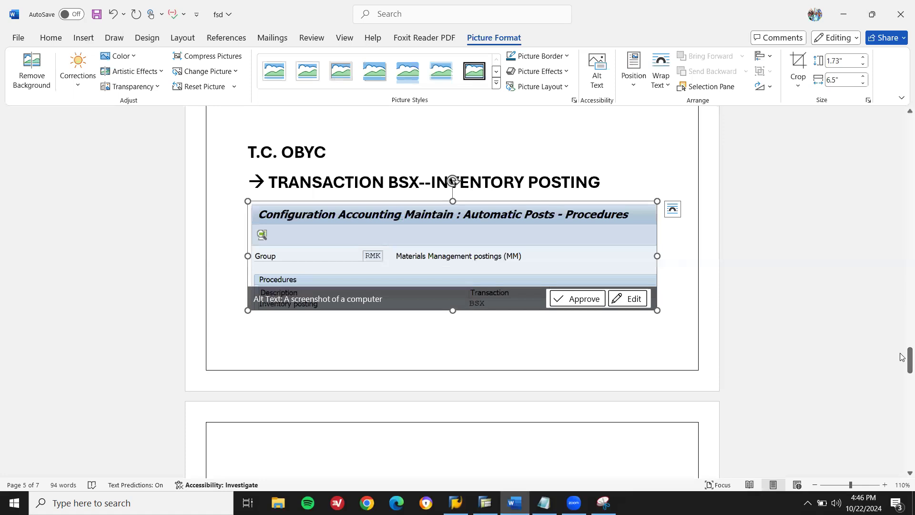
- Remove the arrow in front of "TRANSACTION BSX--INVENTORY POSTING", keeping the text on its own line below "T.C. OBYC"
scroll(440, 354, "up", 5)
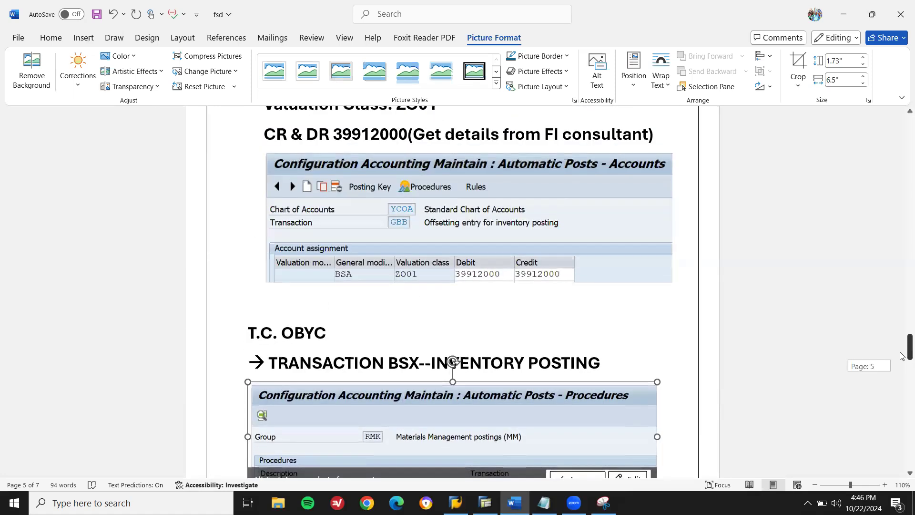
left_click(268, 361)
key("BackSpace")
key("BackSpace")
key("Return")
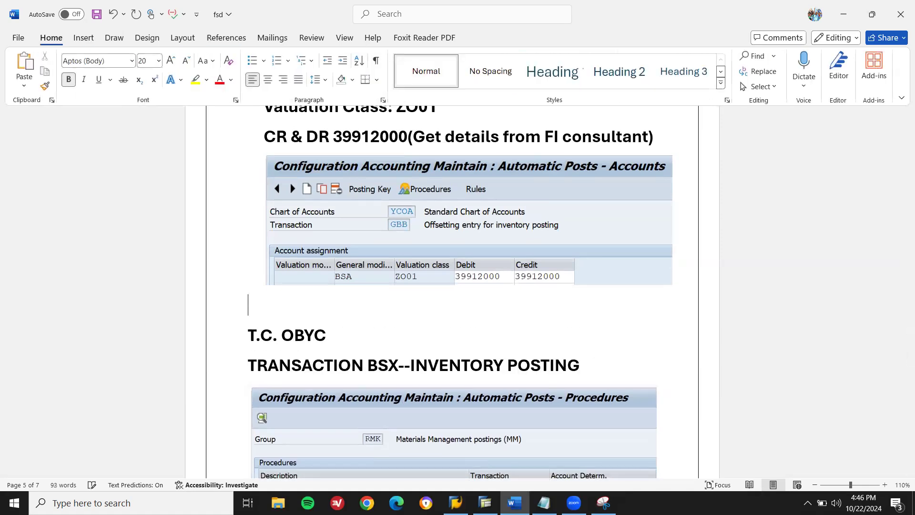
- Copy the line "Chart of Account is YCOA:" from the GBB section and paste it after the BSX procedures picture
key("Up")
key("Up")
key("Down")
scroll(461, 292, "up", 12)
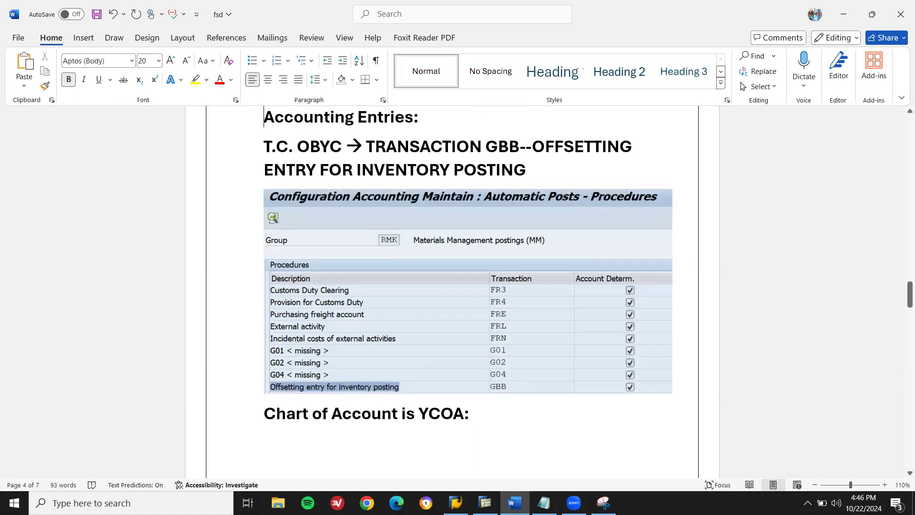
key("Up")
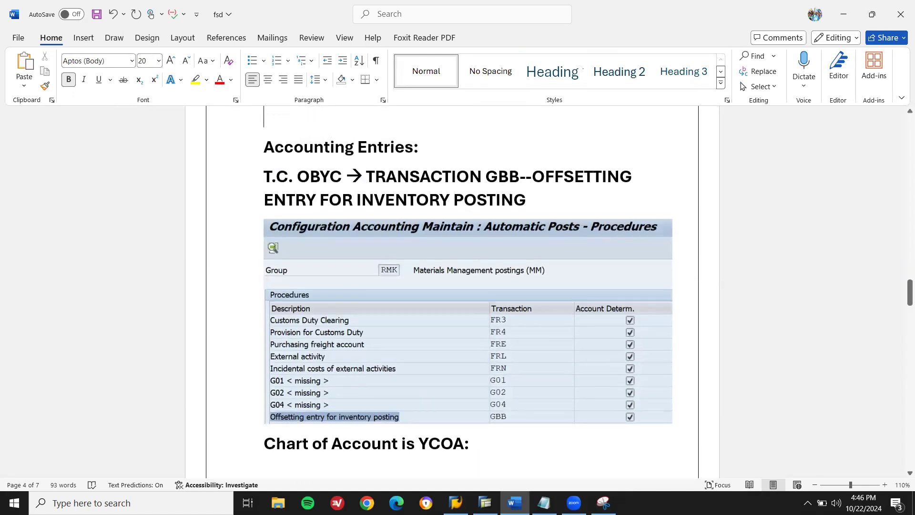
triple_click(276, 442)
scroll(274, 441, "down", 8)
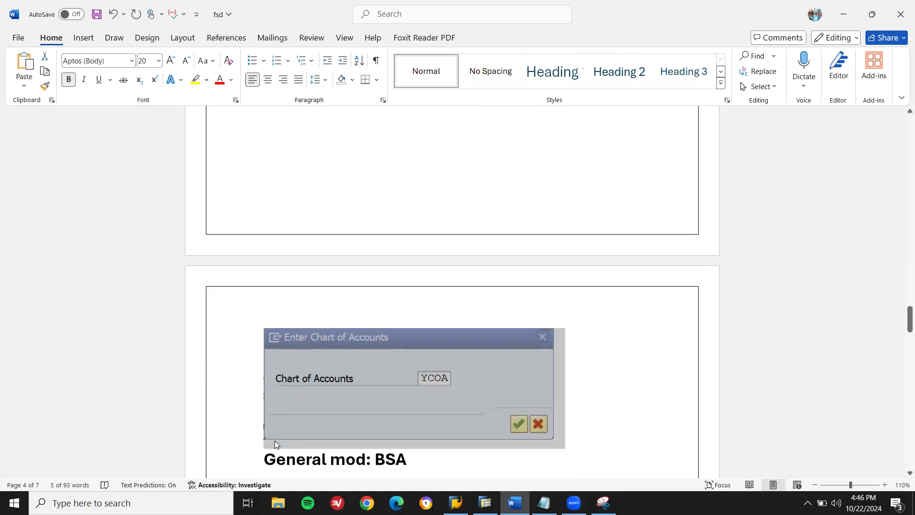
scroll(274, 441, "down", 15)
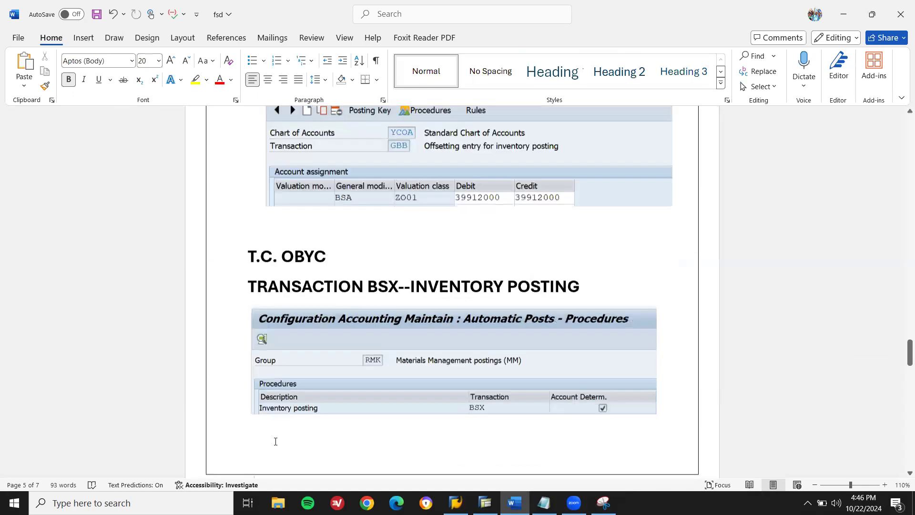
left_click(275, 441)
key("Up")
key("Up")
key("Up")
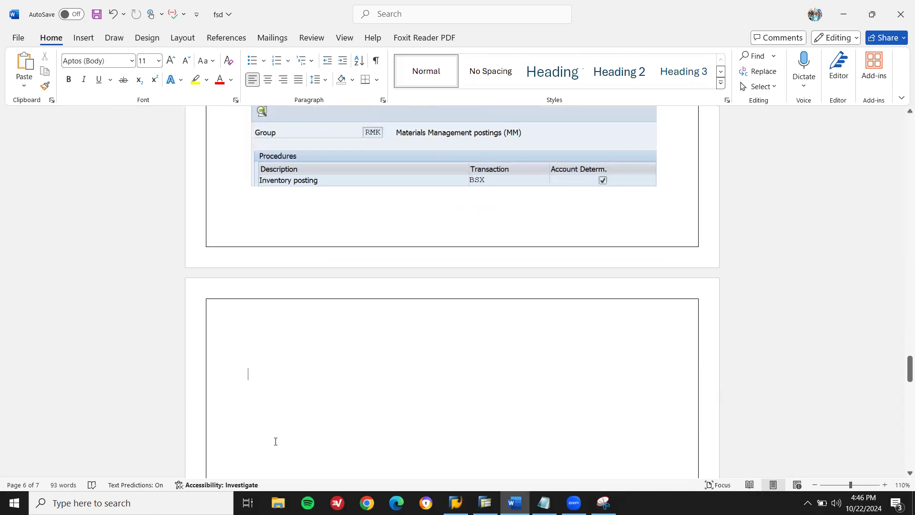
key("Up")
key("Up")
key("Down")
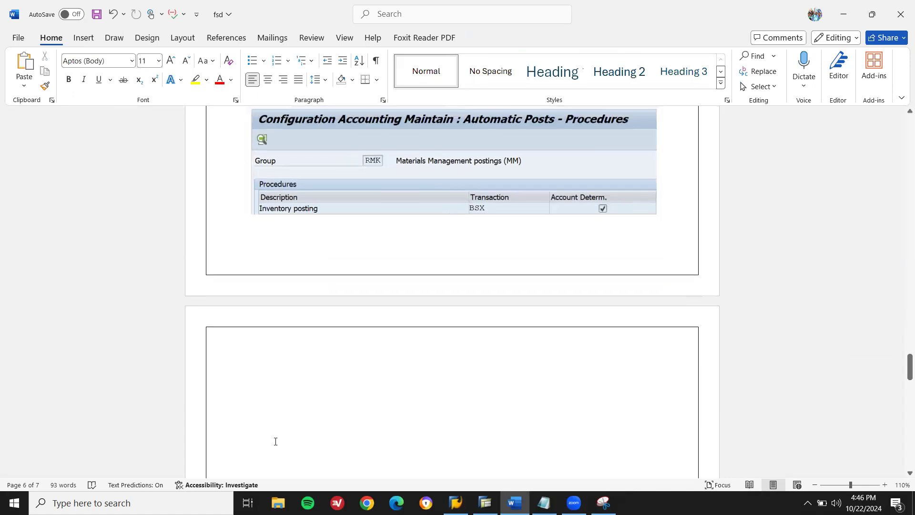
key("ctrl+v")
scroll(276, 442, "up", 6)
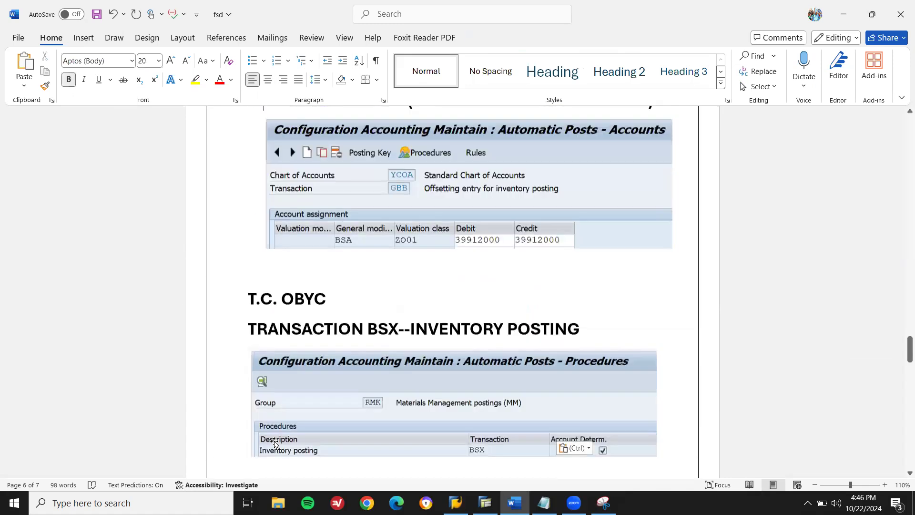
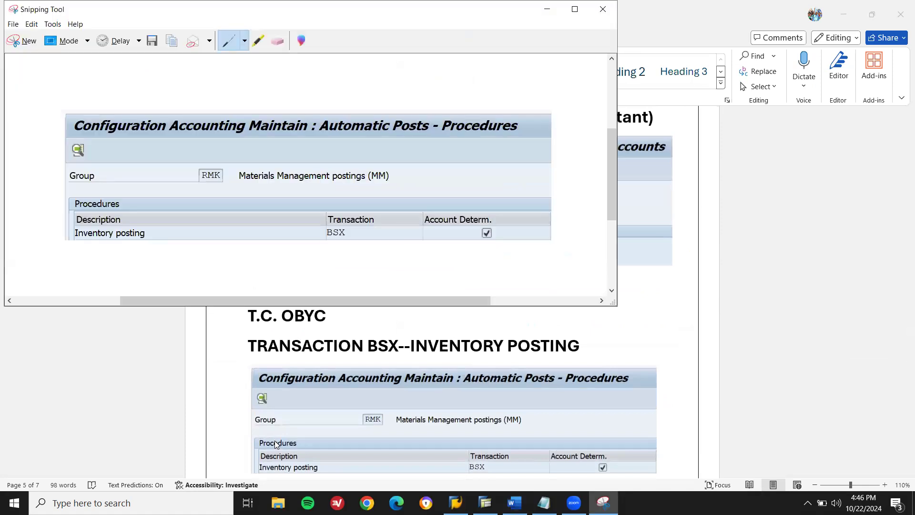
- Close Snipping Tool, switch to SAP and open the account assignment of transaction BSX for chart of accounts YCOA
double_click(16, 6)
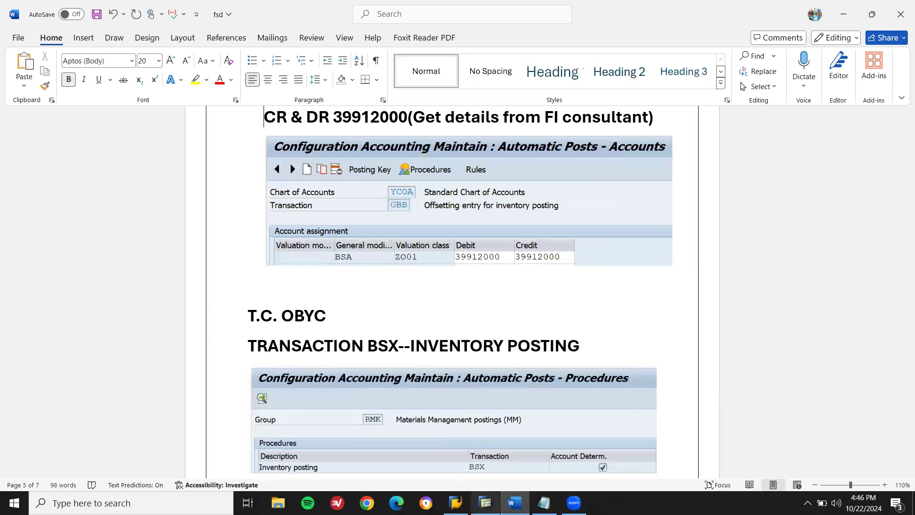
key("alt+Tab")
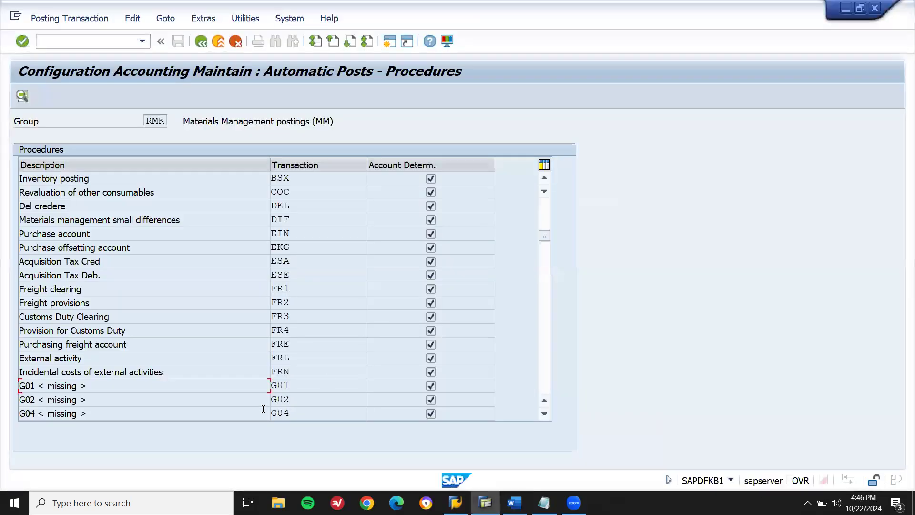
double_click(325, 180)
key("Return")
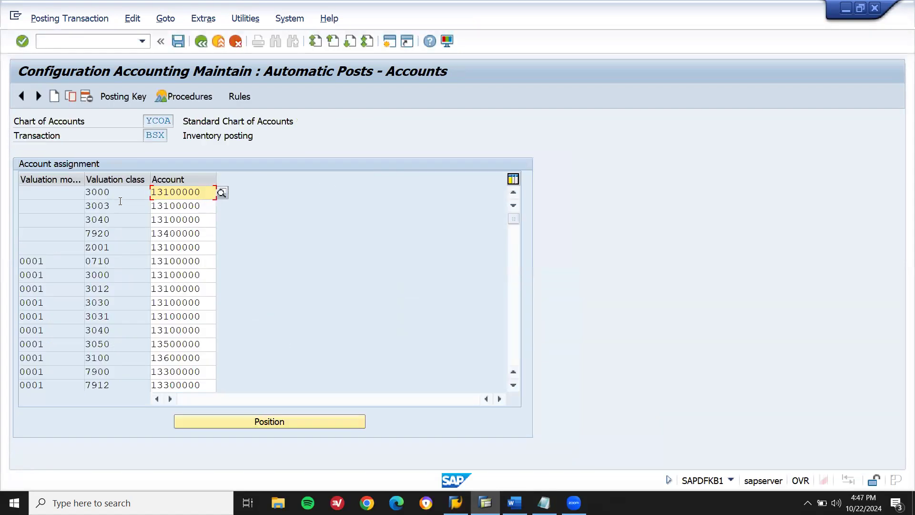
- Copy the BSX entry for valuation class 7920 to valuation class ZO01 with account 13400000 and save the account assignment
left_click(120, 233)
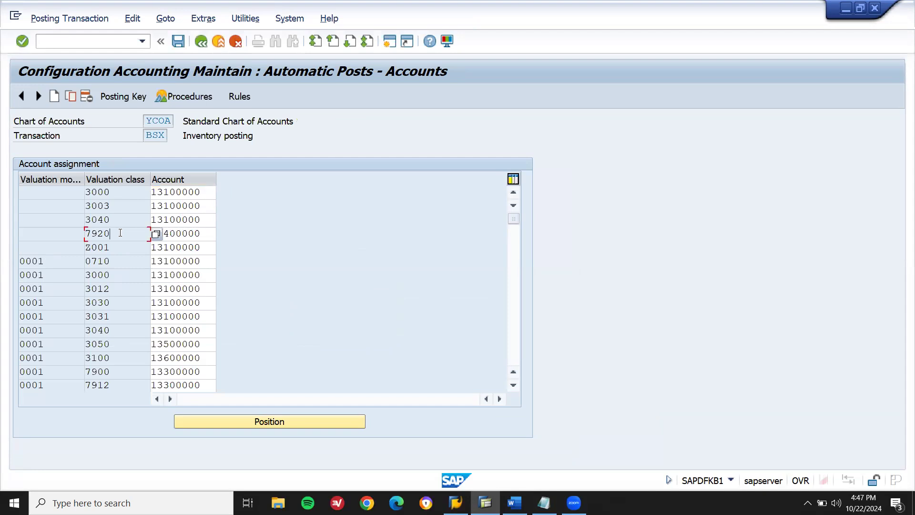
left_click(70, 96)
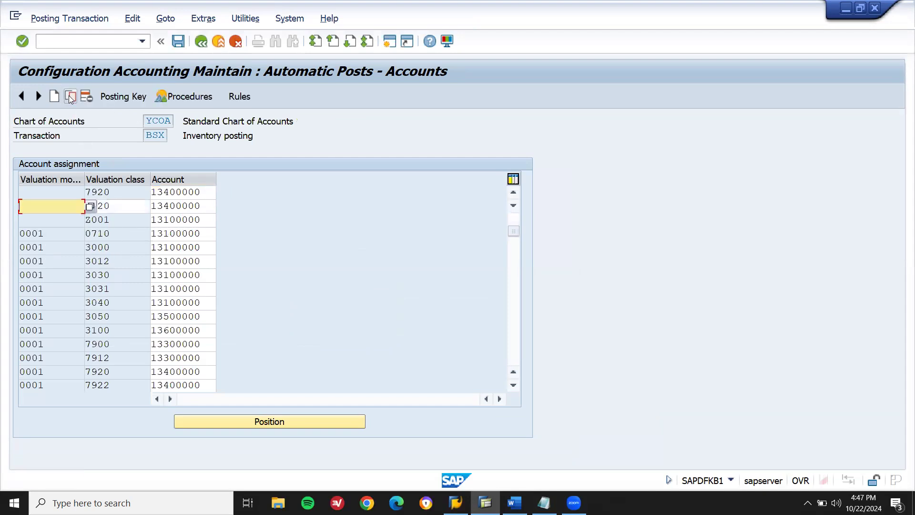
key("Tab")
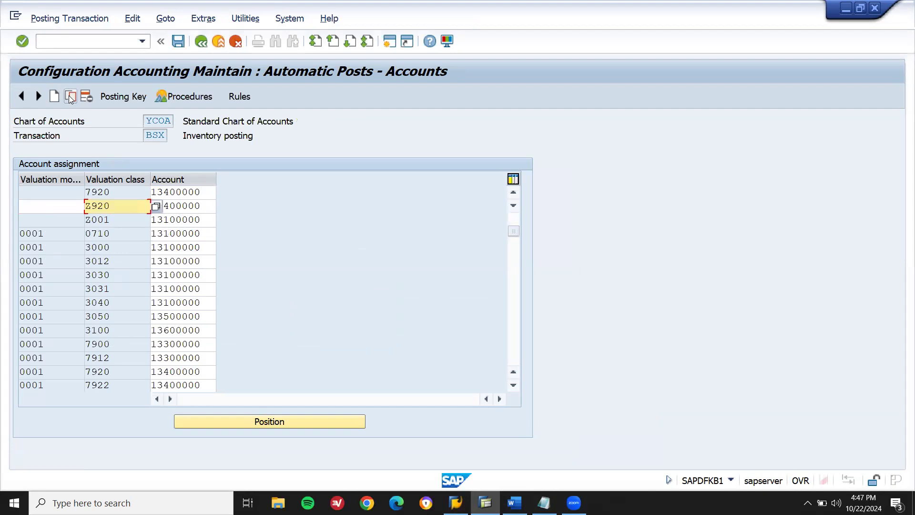
key("Return")
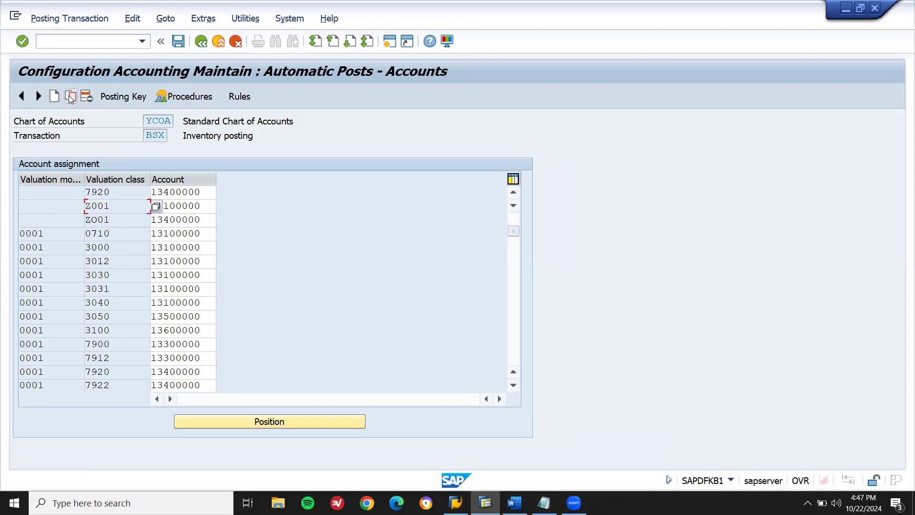
key("ctrl+s")
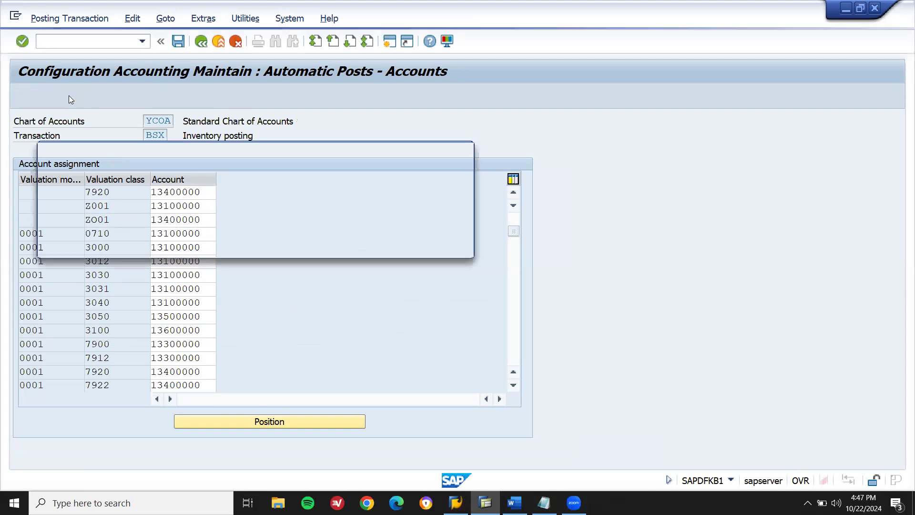
key("Return")
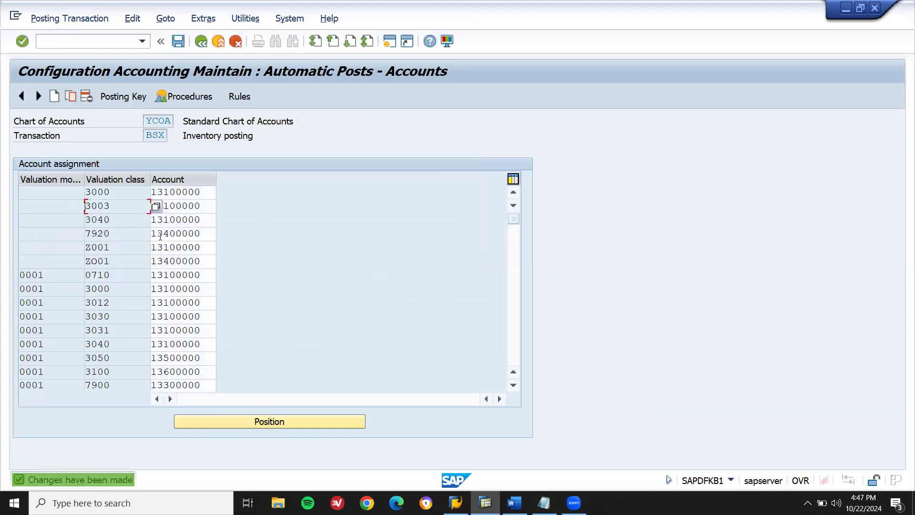
- Capture the BSX accounts screen from its title down to the ZO01 row with Snipping Tool
left_click(515, 390)
left_click(515, 390)
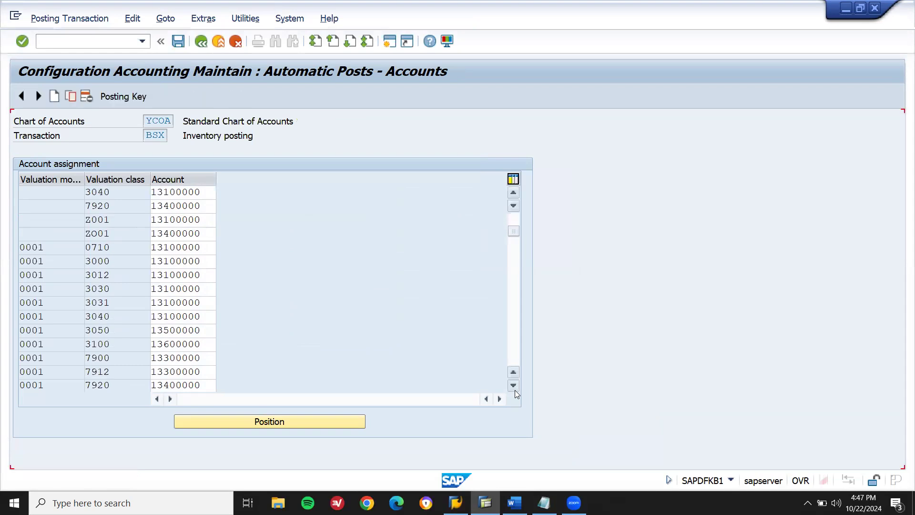
left_click(515, 390)
left_click(515, 390)
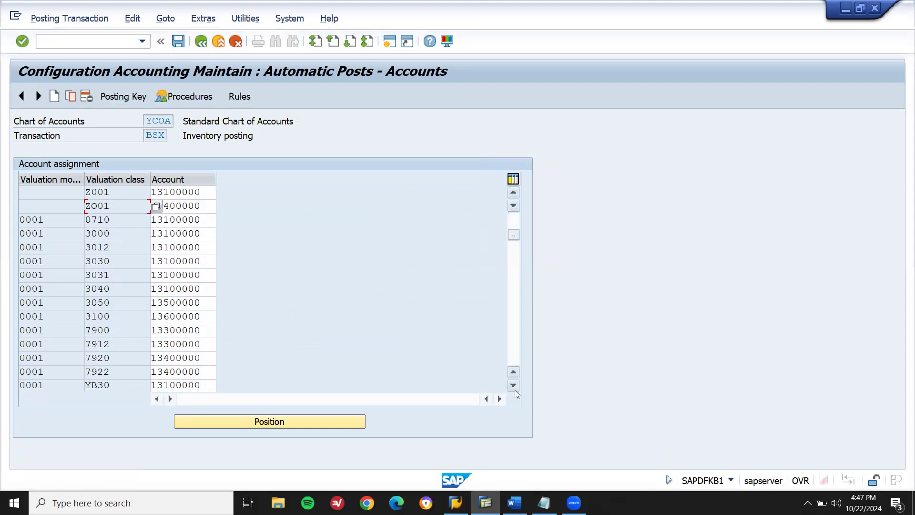
left_click(515, 390)
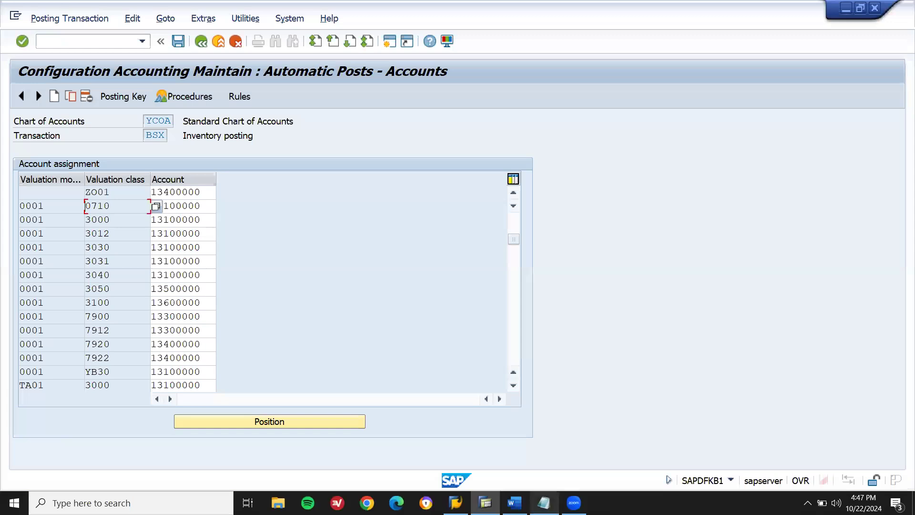
mouse_move(574, 503)
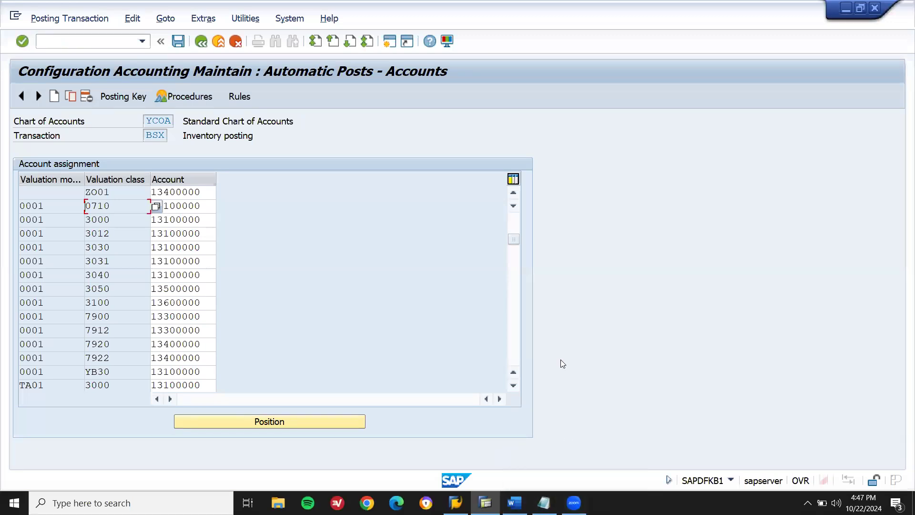
left_click(186, 500)
type("SN")
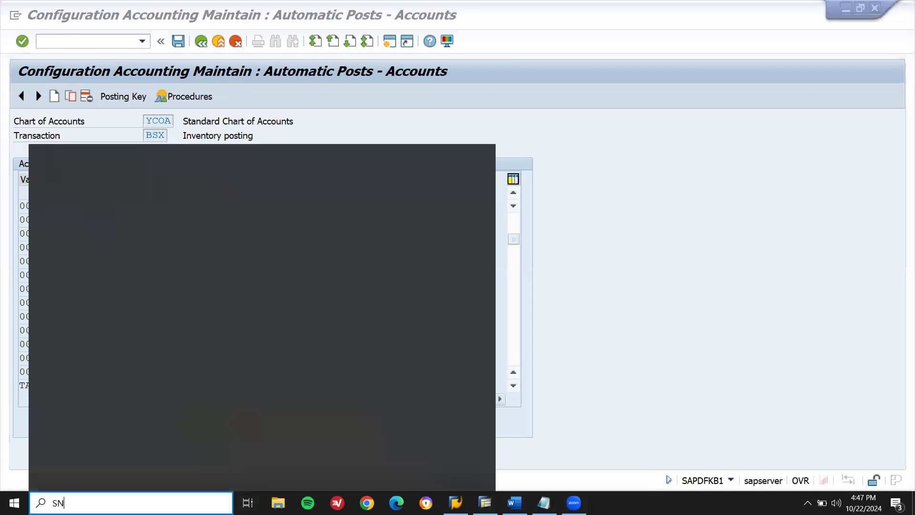
left_click(143, 216)
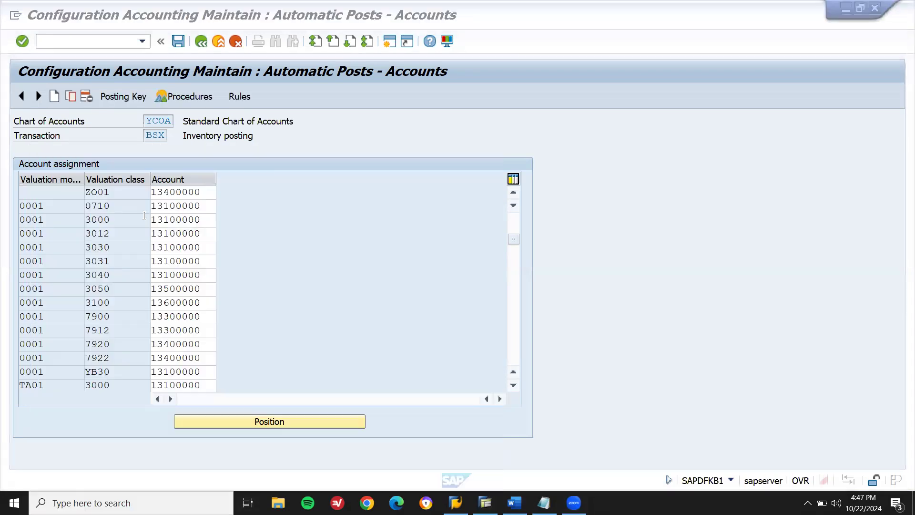
left_click(369, 391)
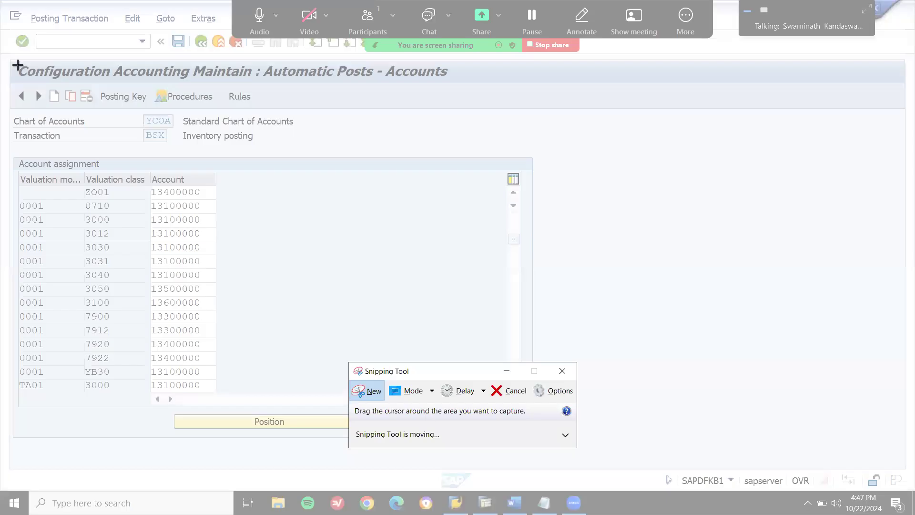
left_click_drag(9, 60, 477, 201)
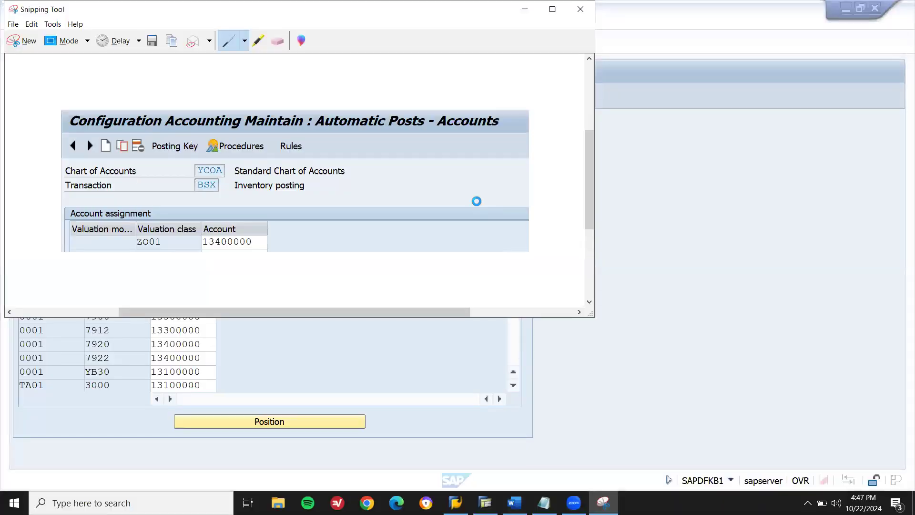
- Save the snip as a PNG named ACCOUNT 9 in the data folder
key("ctrl+s")
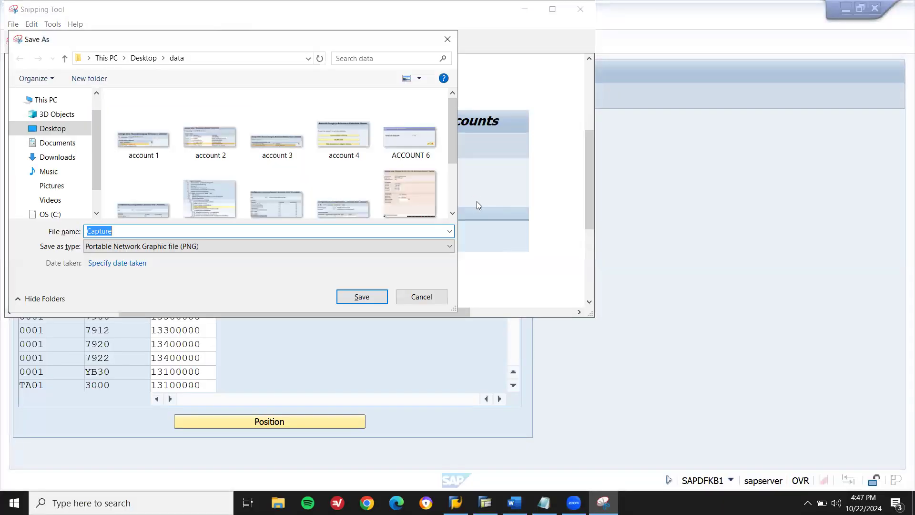
type("A")
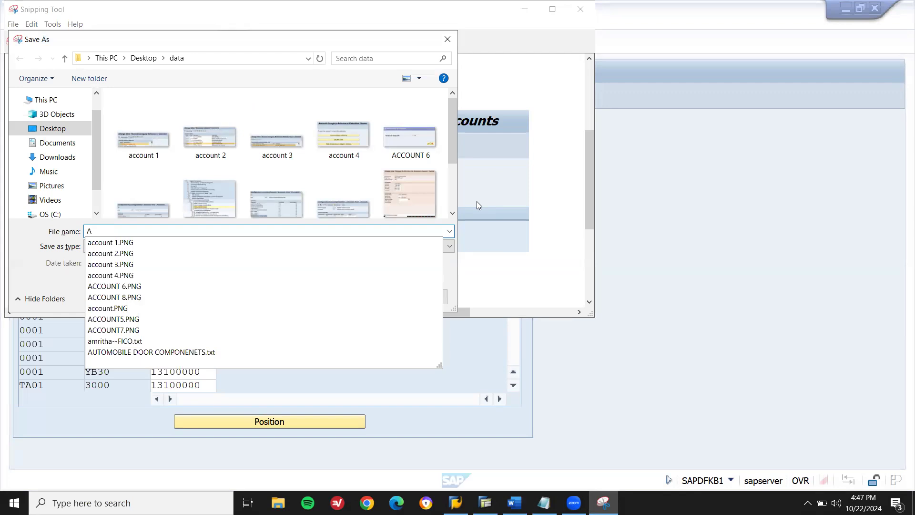
type("CCOUNT 9")
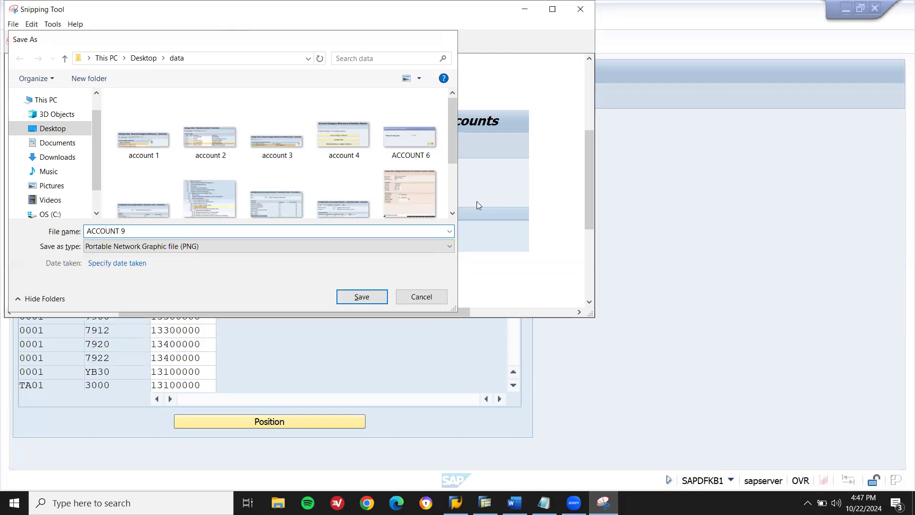
key("Return")
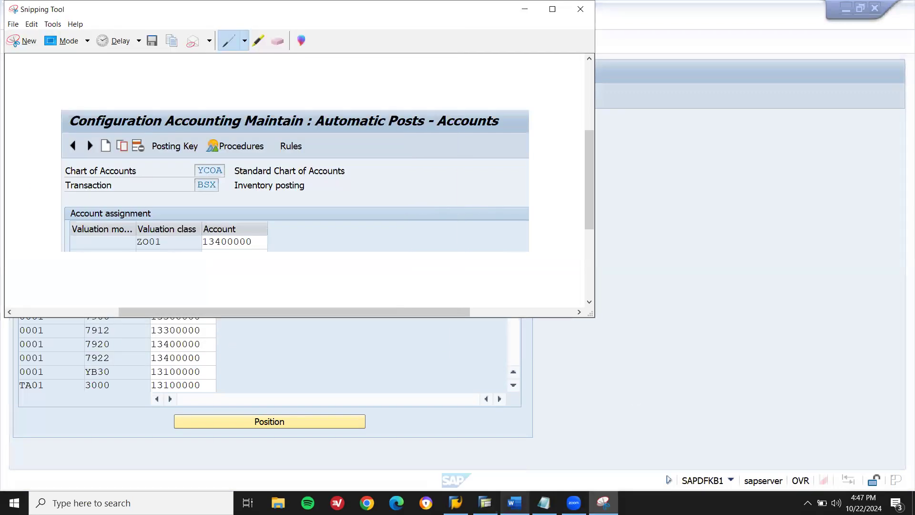
- Switch to Word and insert the picture ACCOUNT 9 below the Enter Chart of Accounts picture in the BSX section
left_click(515, 503)
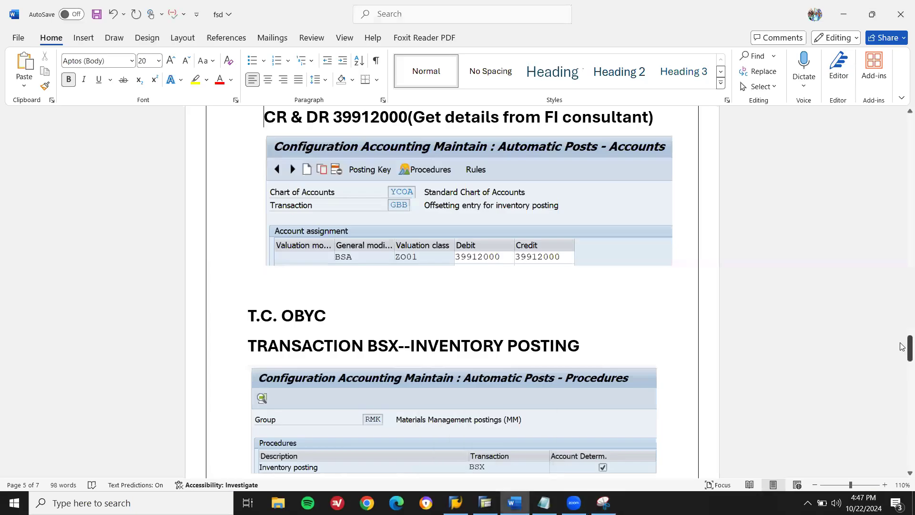
left_click_drag(910, 347, 907, 373)
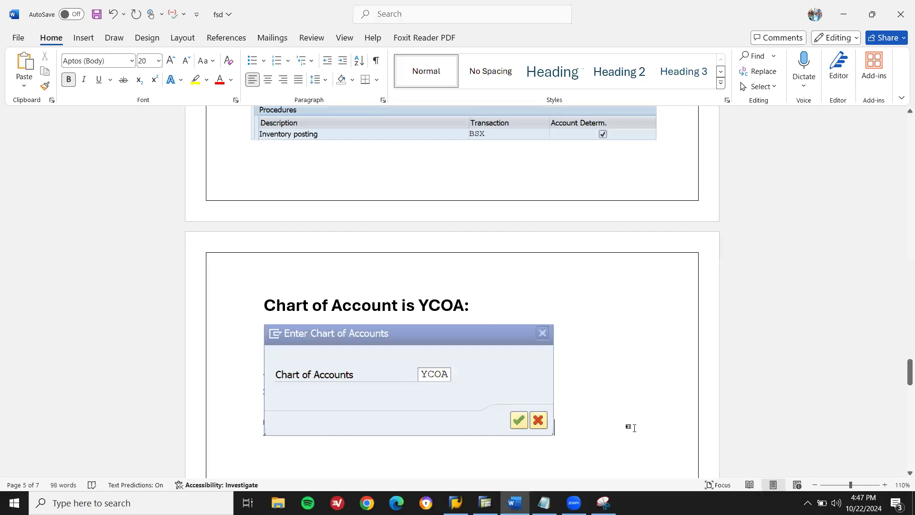
scroll(635, 428, "down", 1)
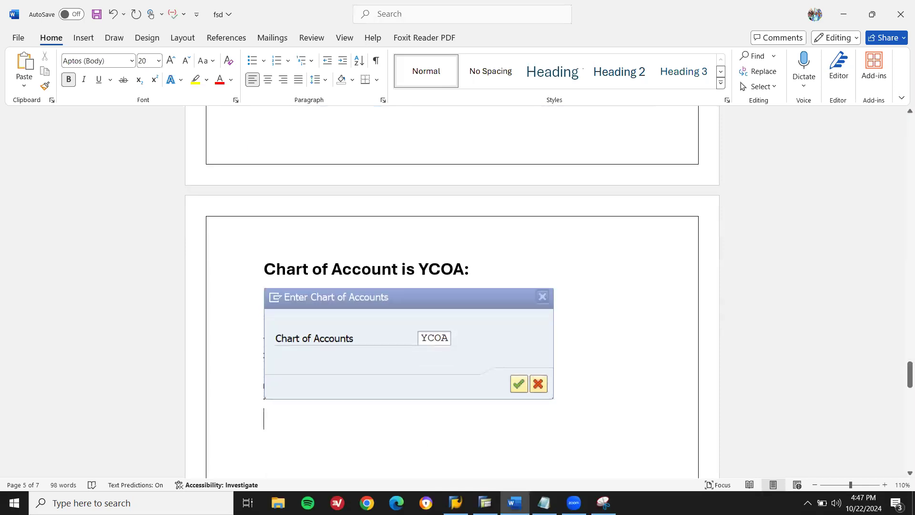
scroll(458, 286, "up", 2)
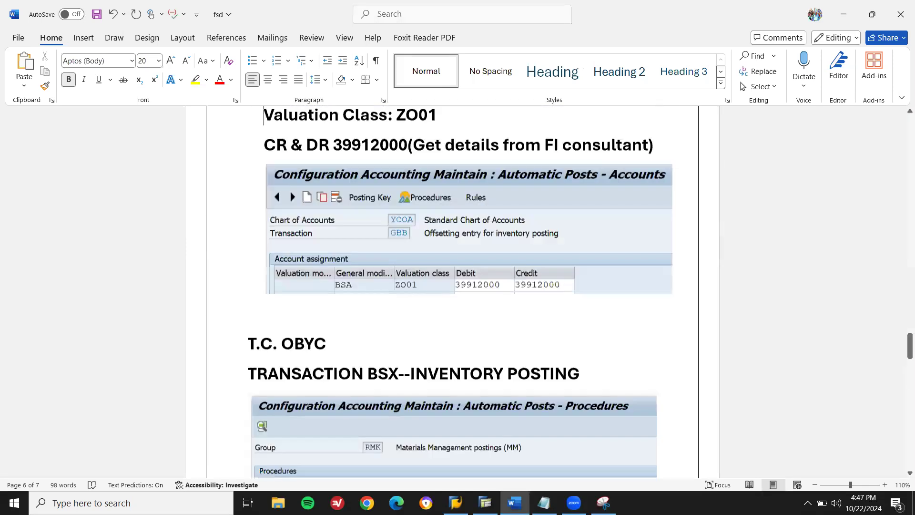
left_click(248, 465)
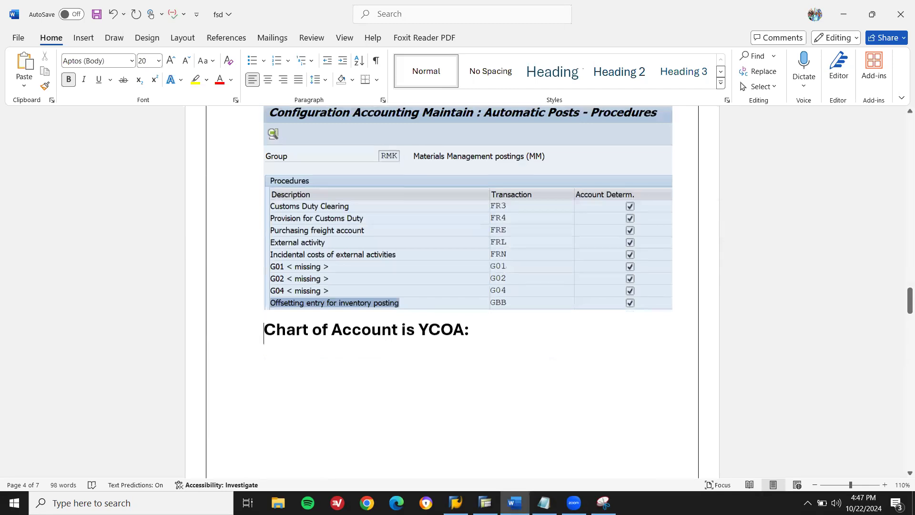
key("BackSpace")
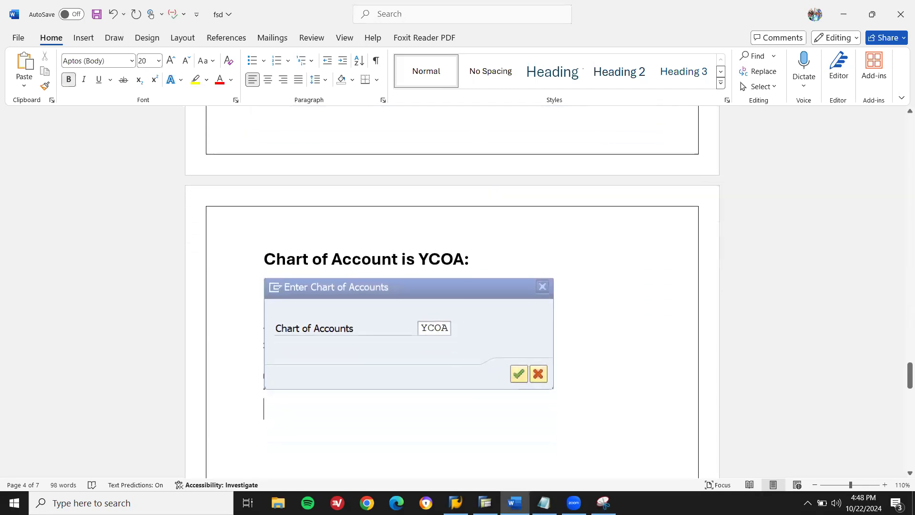
left_click(80, 39)
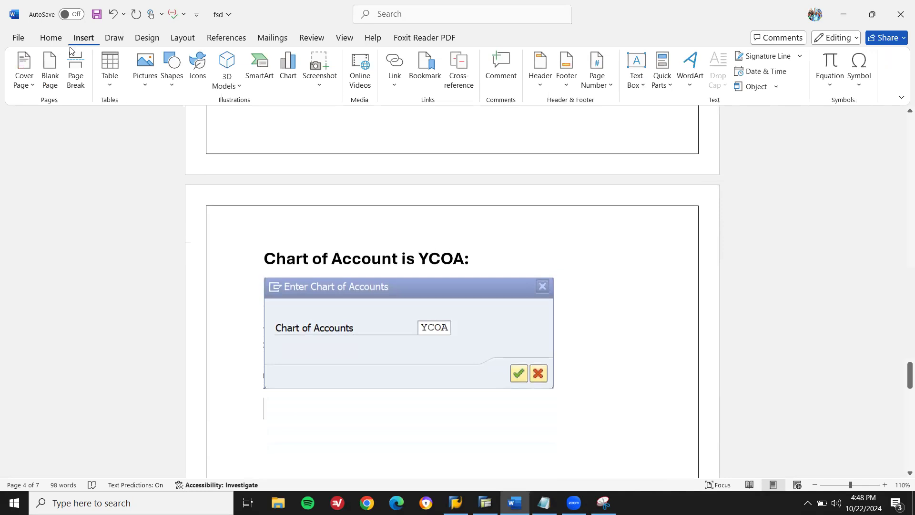
left_click(143, 76)
left_click(173, 123)
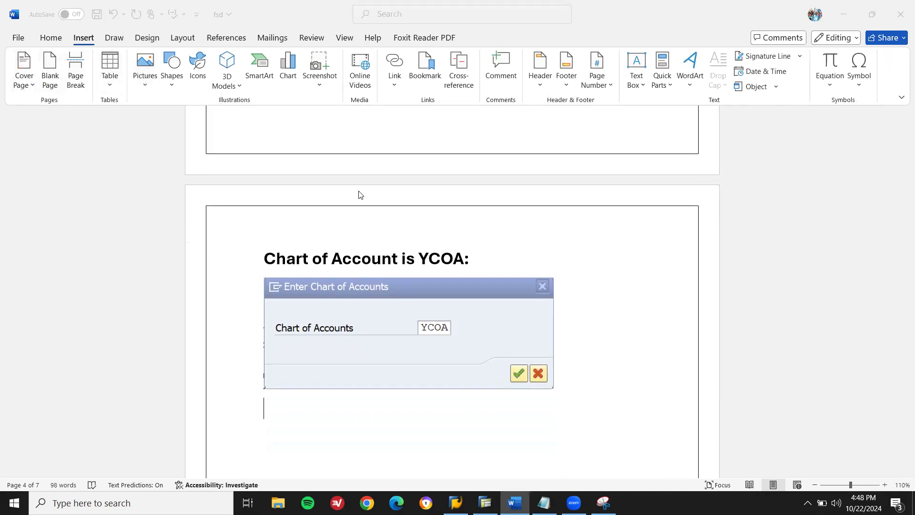
scroll(447, 209, "down", 1)
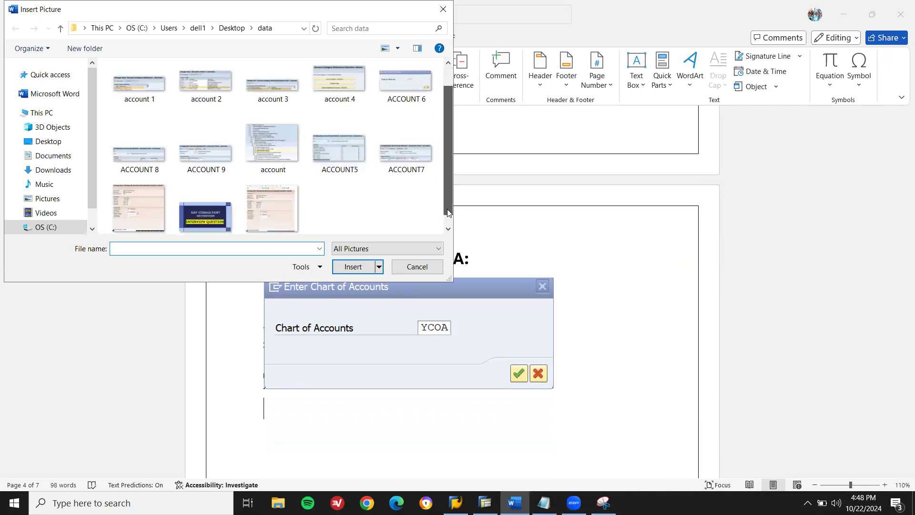
left_click_drag(447, 209, 447, 217)
double_click(190, 136)
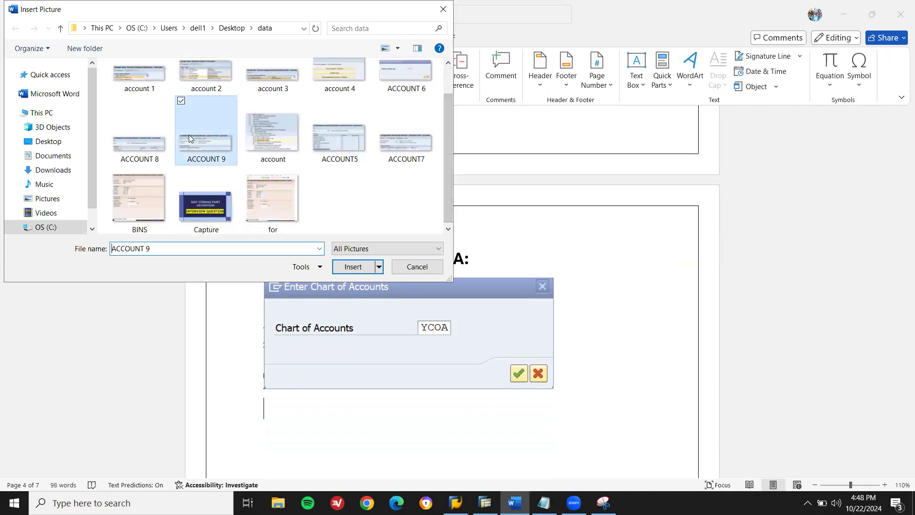
- Copy the three lines "General mod: BSA", "Valuation Class: ZO01" and "CR & DR 39912000(Get details from FI consultant)" from the GBB section
scroll(186, 138, "up", 10)
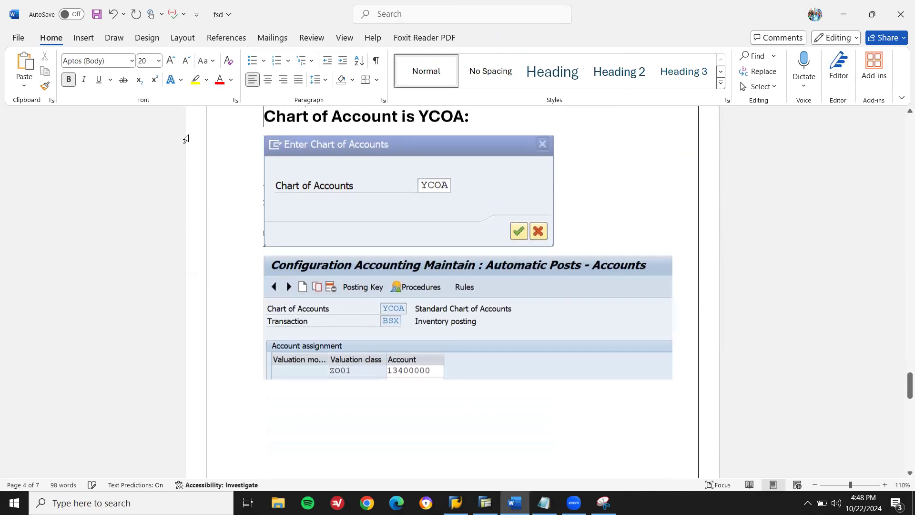
scroll(186, 139, "up", 1)
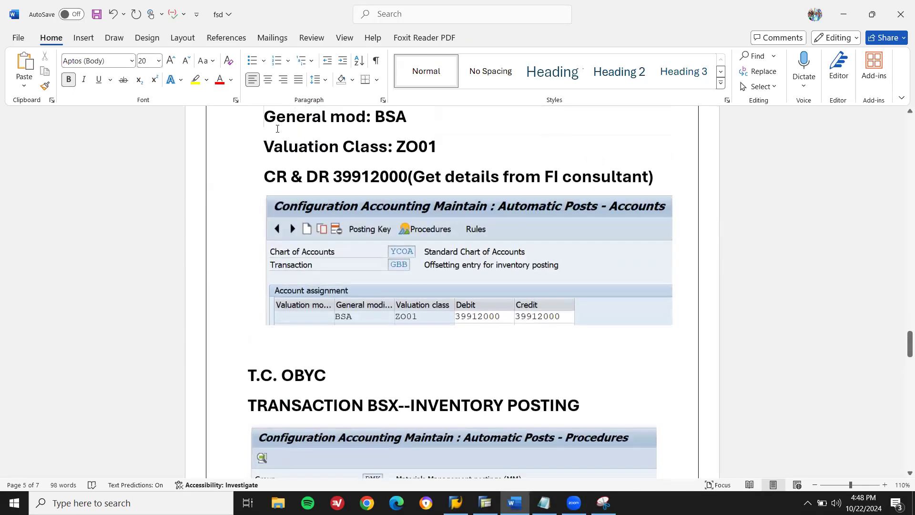
key("shift+Down")
key("shift+Down")
key("shift+Down")
key("ctrl+c")
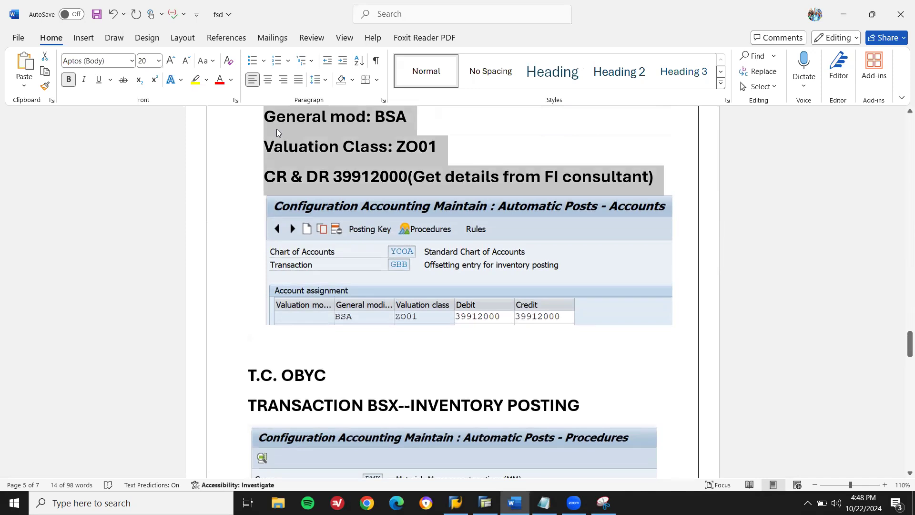
left_click(277, 129)
- Add a blank line above the BSX accounts picture and paste the three copied GBB lines there
scroll(277, 129, "down", 10)
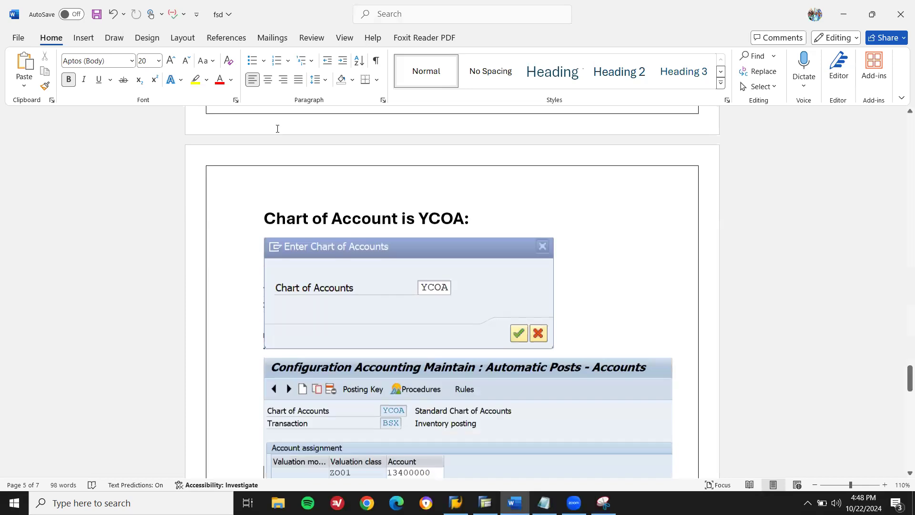
scroll(278, 128, "down", 2)
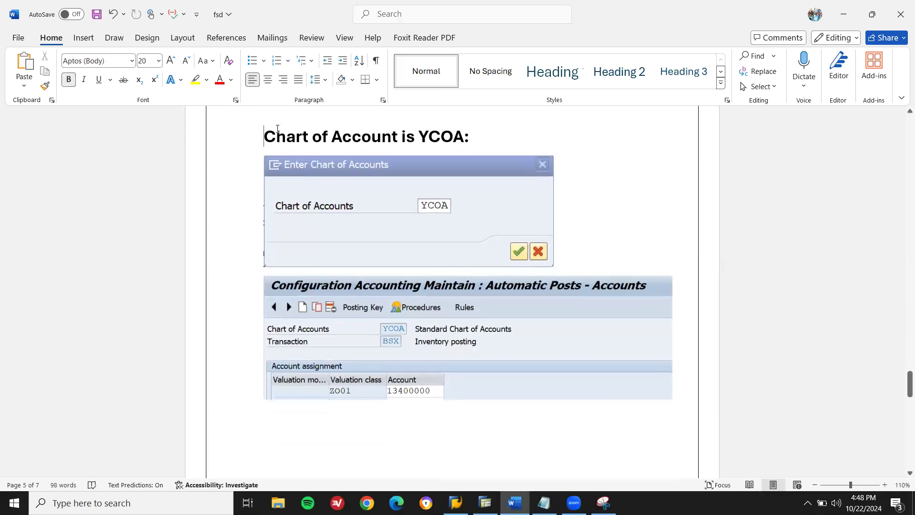
key("Return")
key("BackSpace")
key("shift+Right")
key("Left")
key("Return")
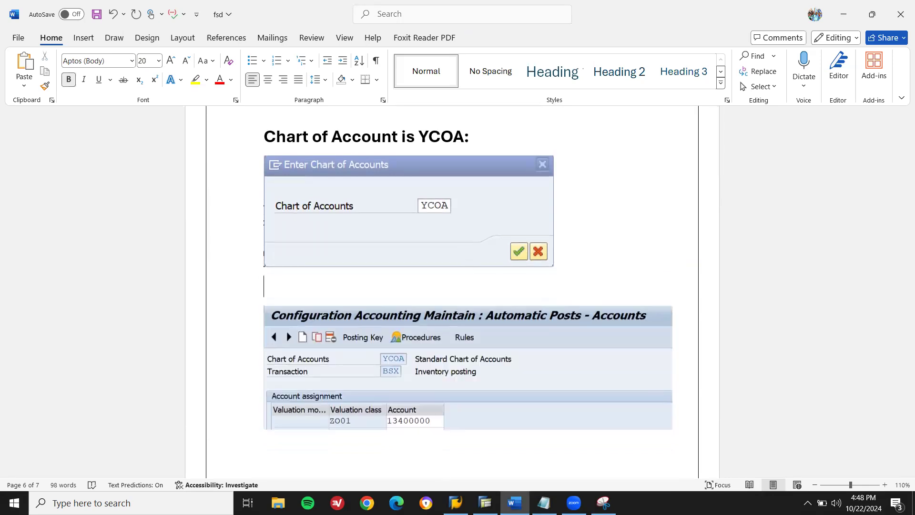
key("ctrl+v")
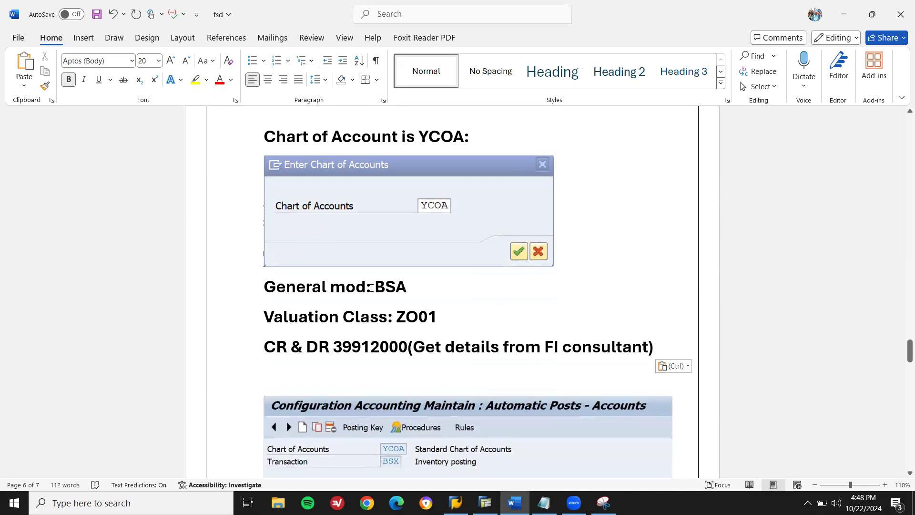
- Replace the "General mod: BSA" line in the BSX section with a blank line and save the document
scroll(413, 291, "down", 2)
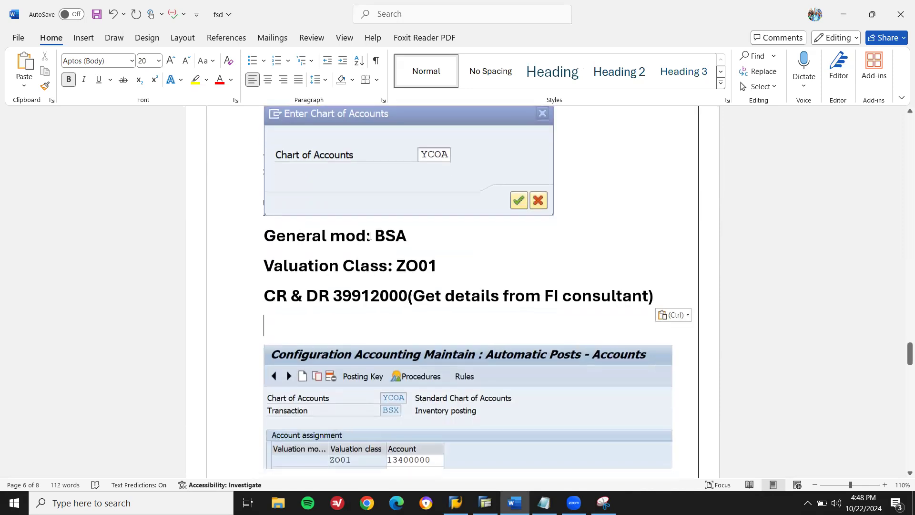
triple_click(396, 234)
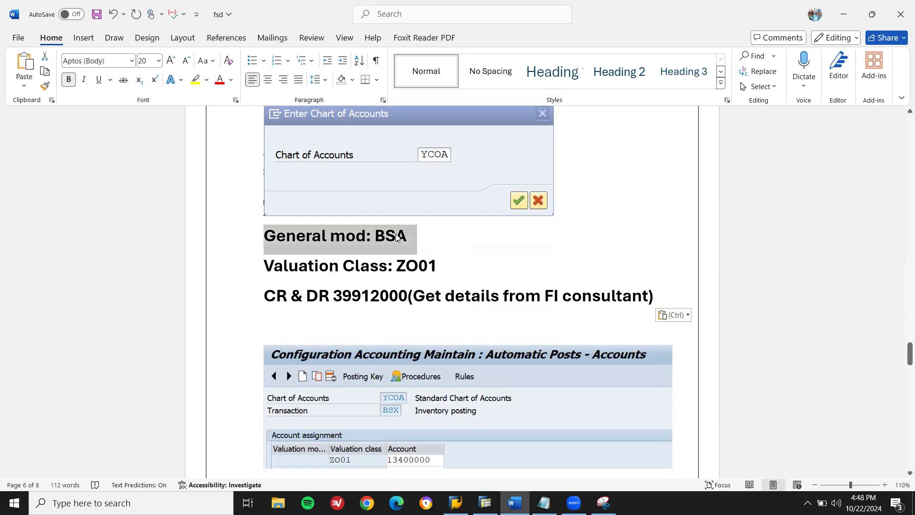
key("BackSpace")
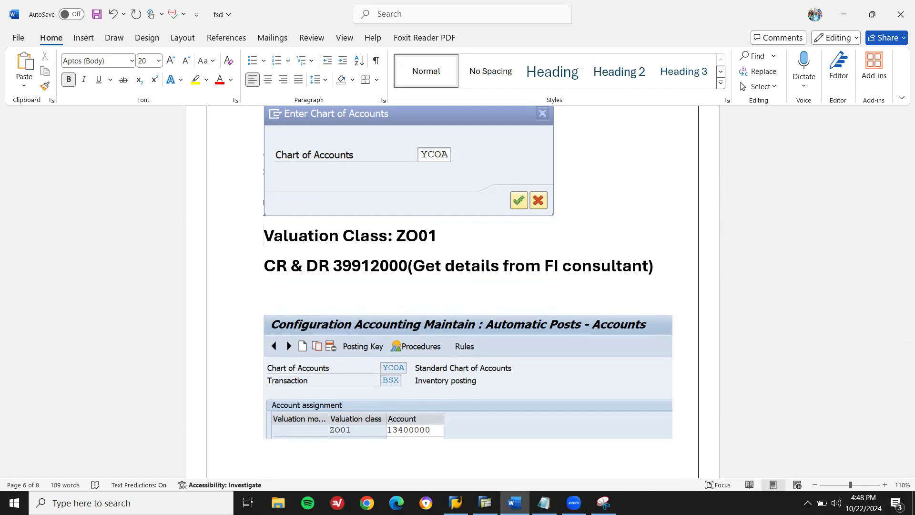
key("Return")
key("ctrl+s")
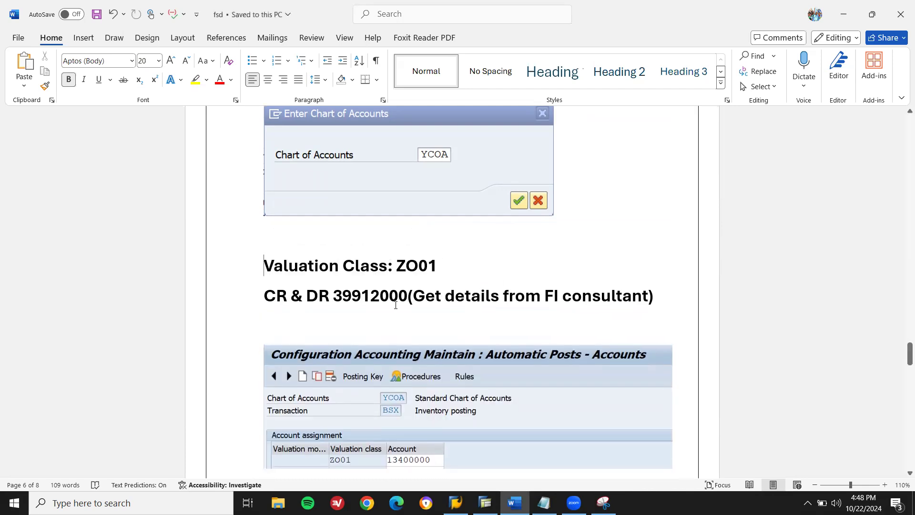
- Change the account in the BSX section's CR & DR line to 13400000 and save the document
key("BackSpace")
key("BackSpace")
key("BackSpace")
key("BackSpace")
key("BackSpace")
key("BackSpace")
key("BackSpace")
key("BackSpace")
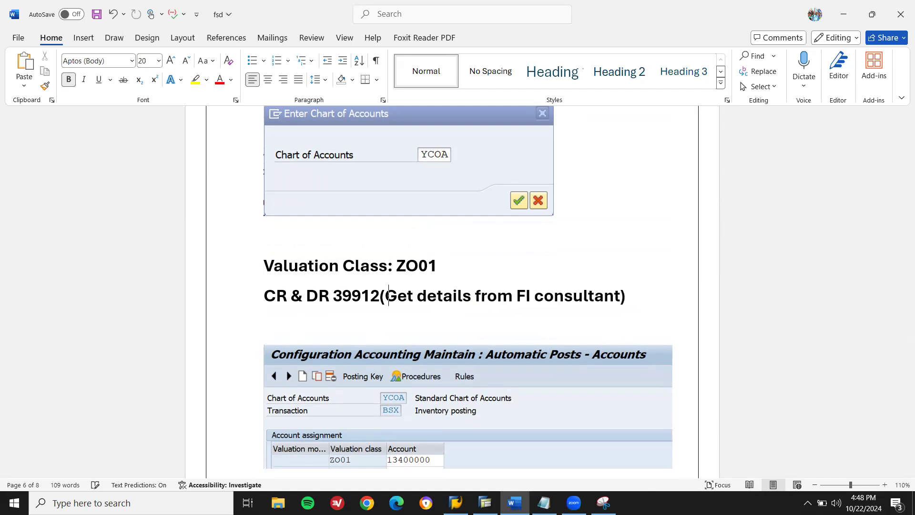
type("13")
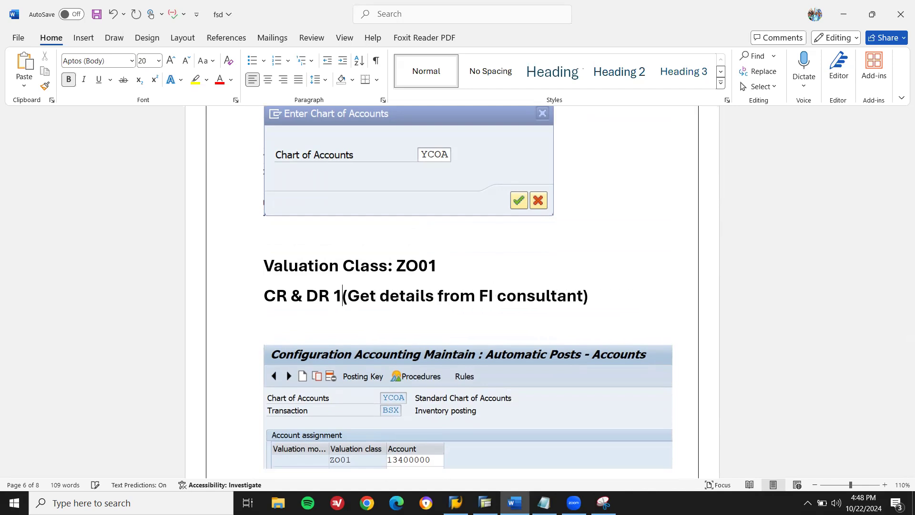
type("400")
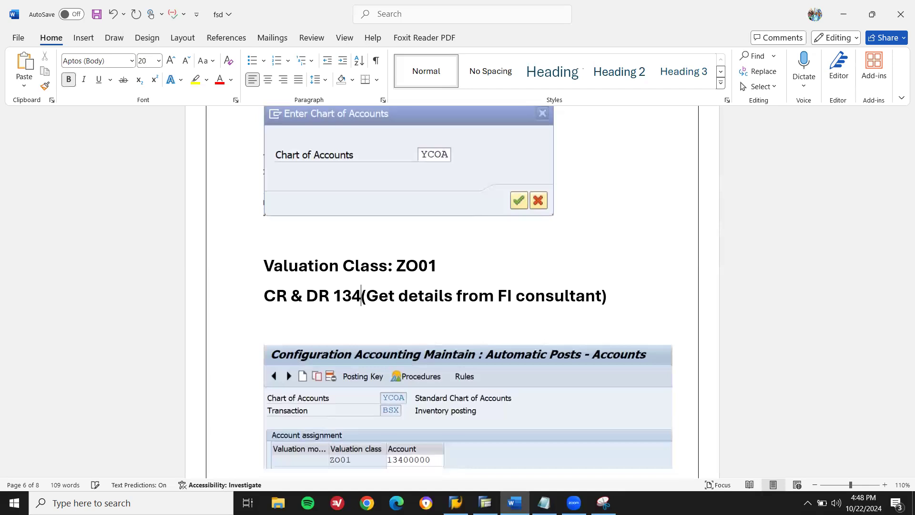
type("000")
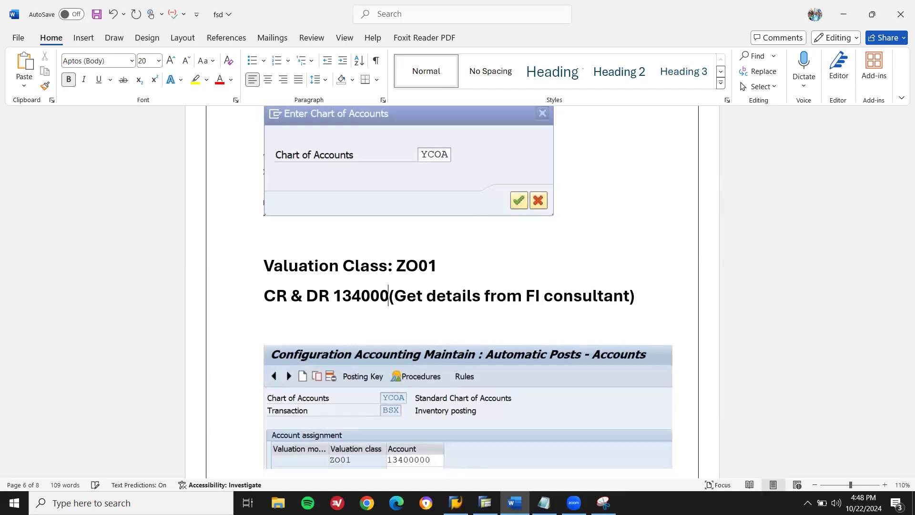
key("ctrl+s")
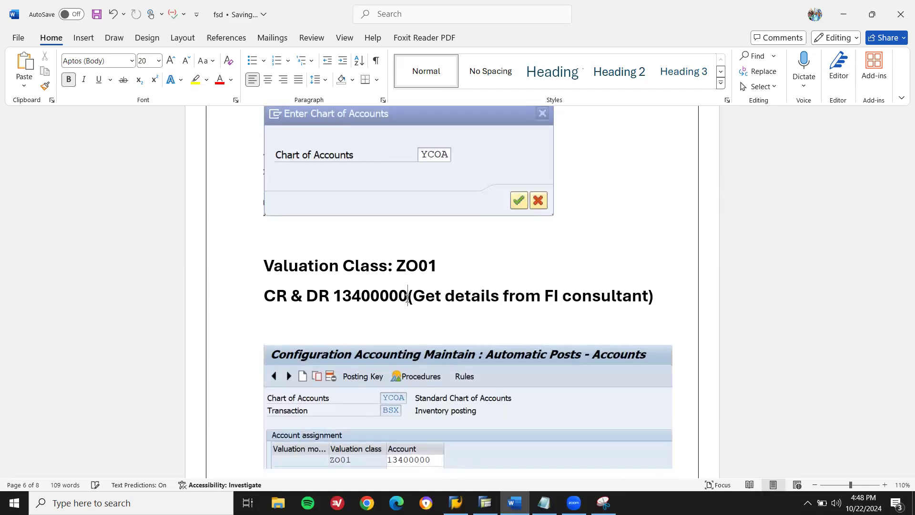
- Delete the blank line above the BSX accounts picture and close the Snipping Tool
key("Down")
key("Delete")
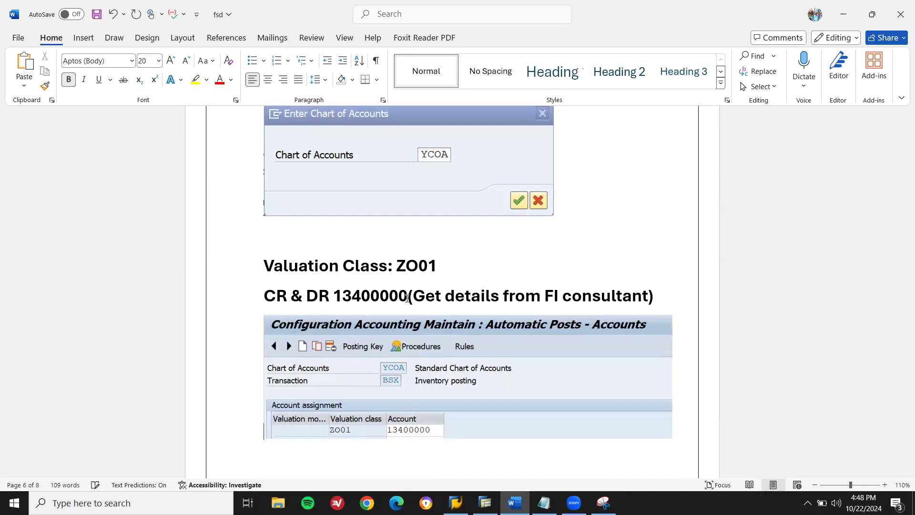
key("alt+Tab")
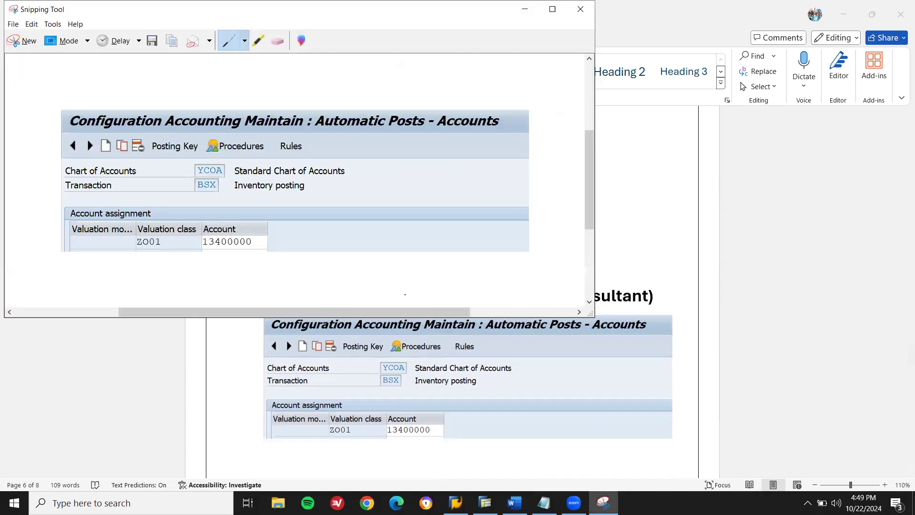
double_click(14, 9)
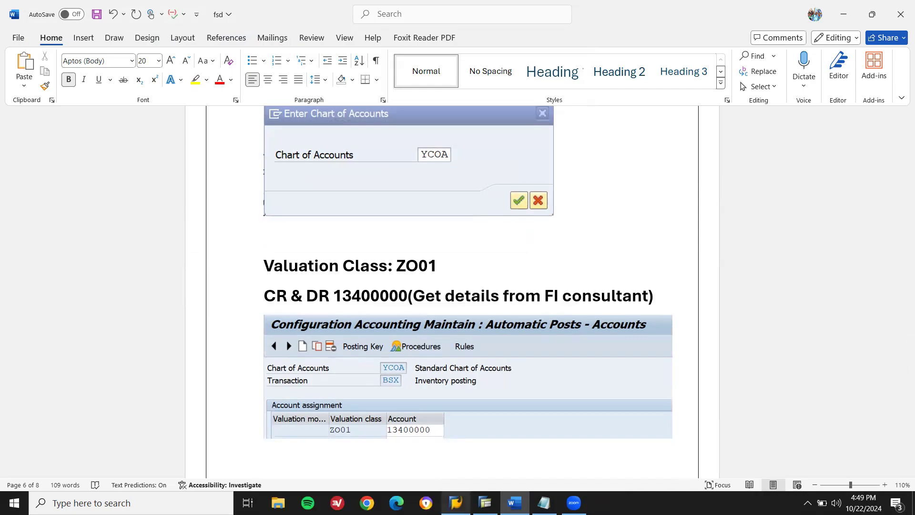
- Switch to SAP, leave the automatic posting accounts view and start transaction MIGO
key("alt+Tab")
key("F3")
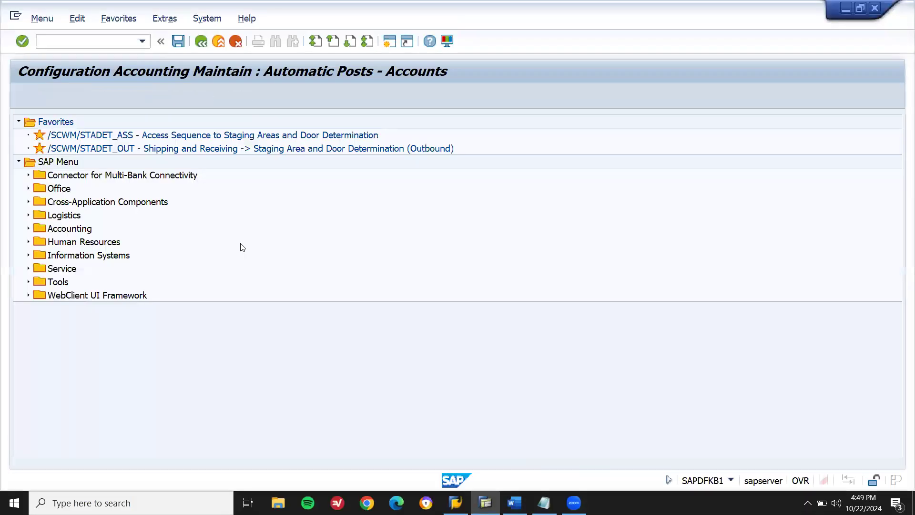
type("MIGO")
key("Return")
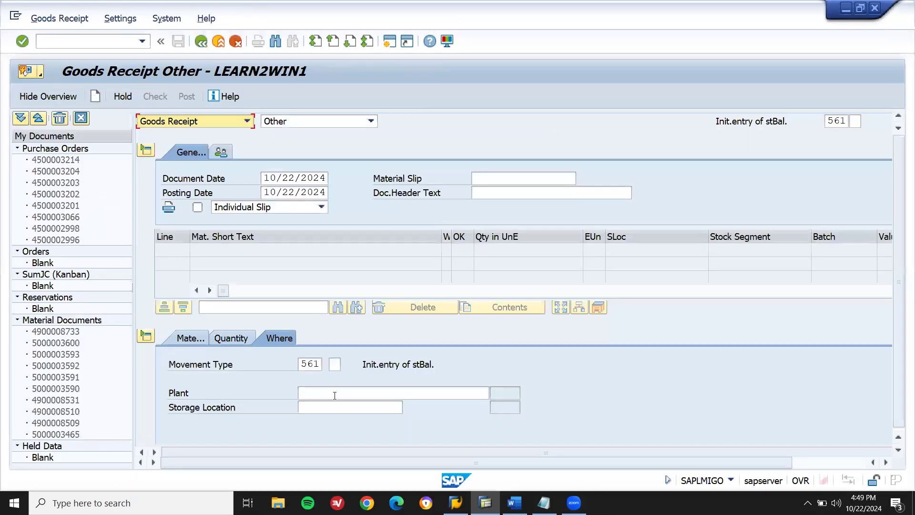
- Enter plant SH01, storage location SH01 and a quantity of 10 for the 561 goods receipt
left_click(335, 395)
type("SH01")
key("Tab")
type("SH01")
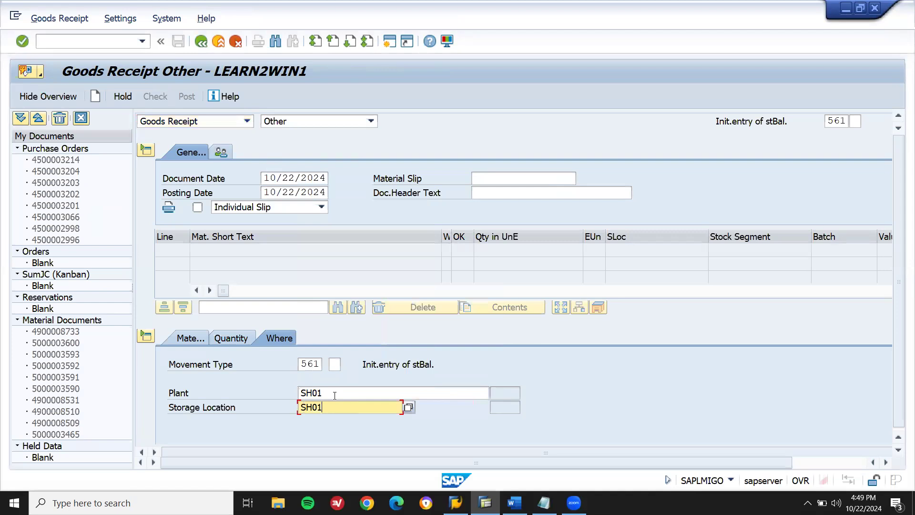
left_click(229, 340)
type("10")
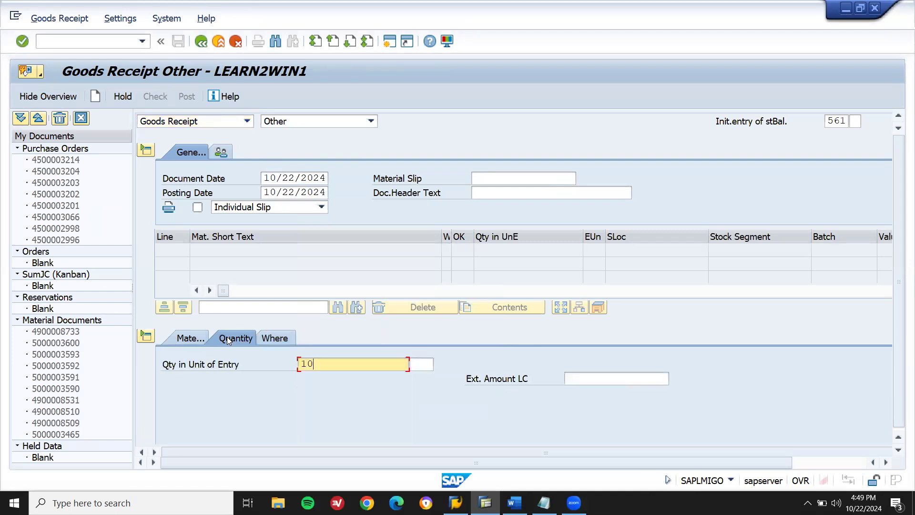
- Add material 25443 to the goods receipt and post the document
left_click(190, 337)
type("25443")
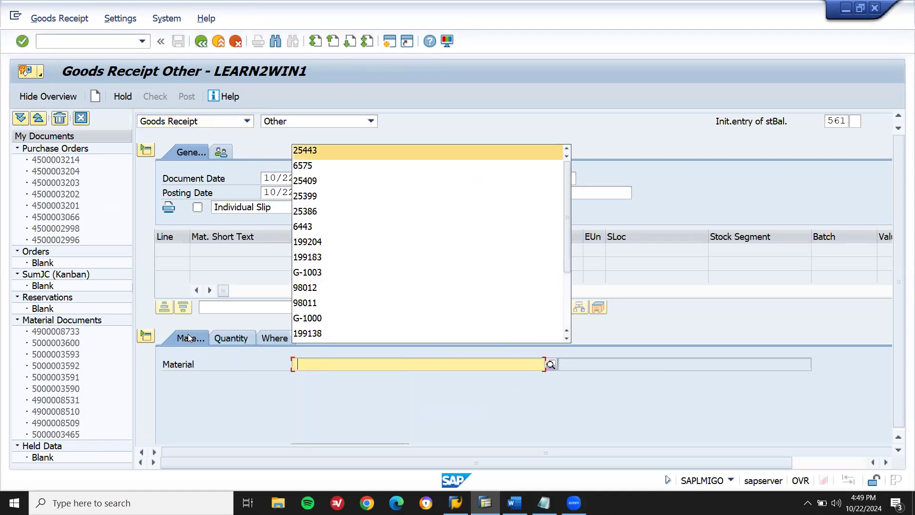
key("Return")
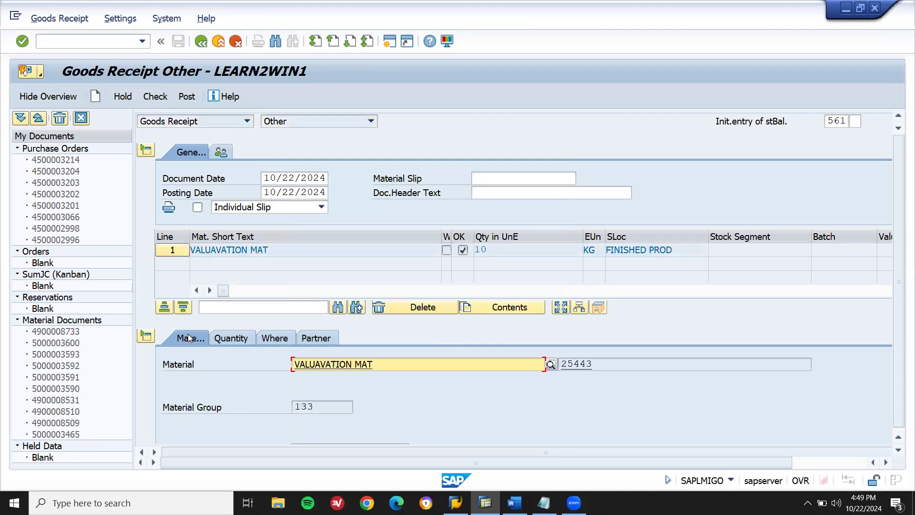
key("ctrl+s")
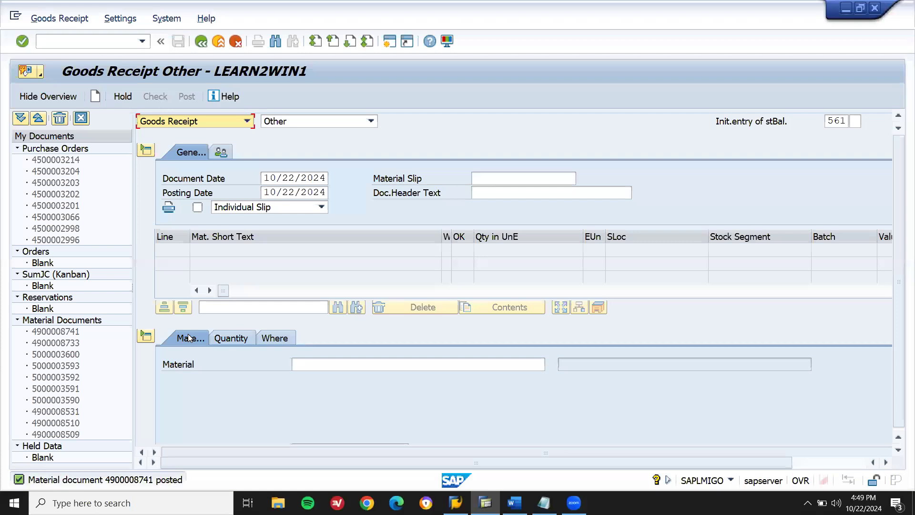
left_click(122, 42)
type("/NVK11")
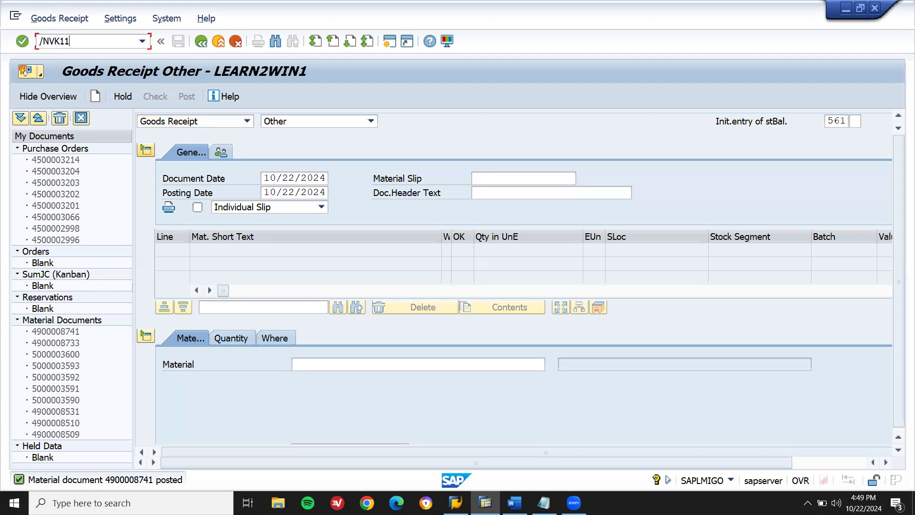
key("Return")
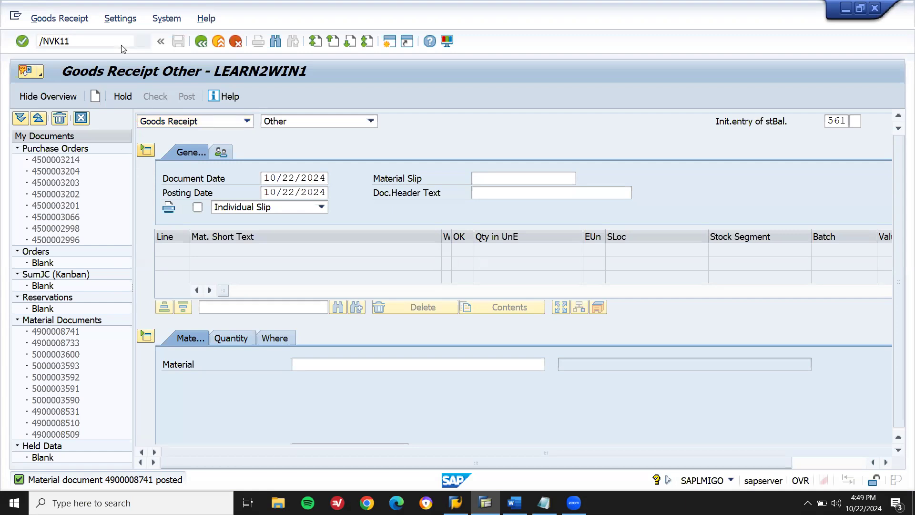
type("PR00")
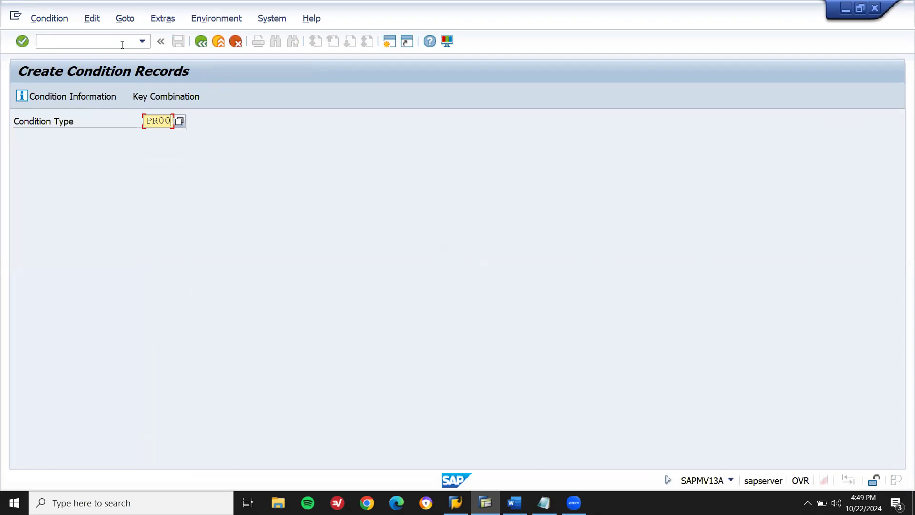
left_click(122, 42)
key("F3")
- Open pricing procedure determination through transaction VOK0 and position the table at sales organization SH01
type("V")
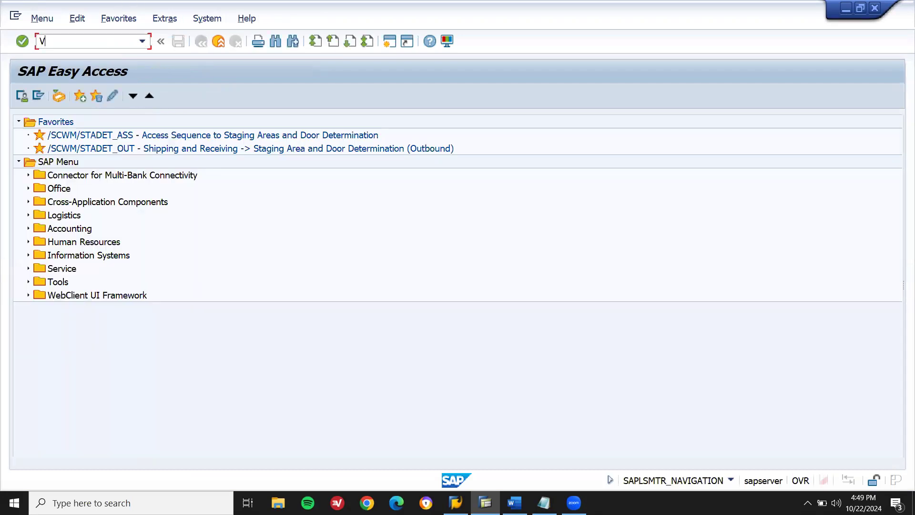
type("OK0")
key("Return")
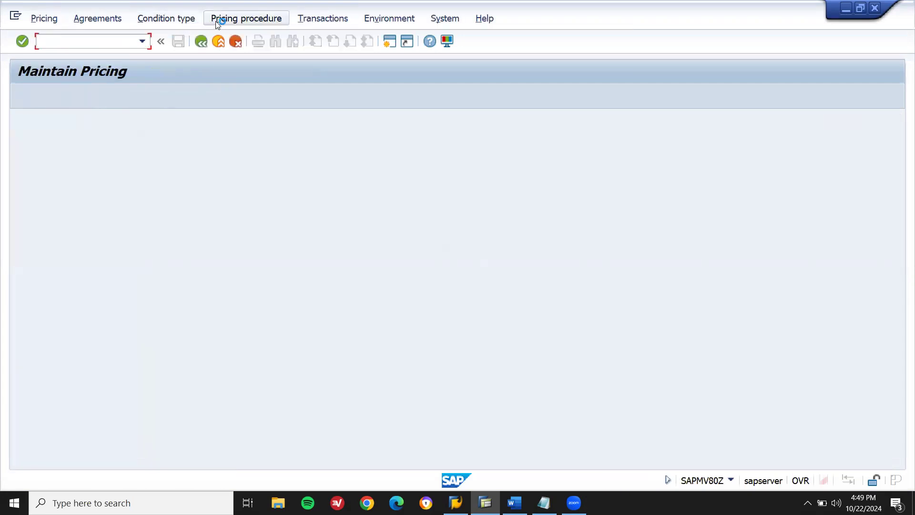
left_click(216, 21)
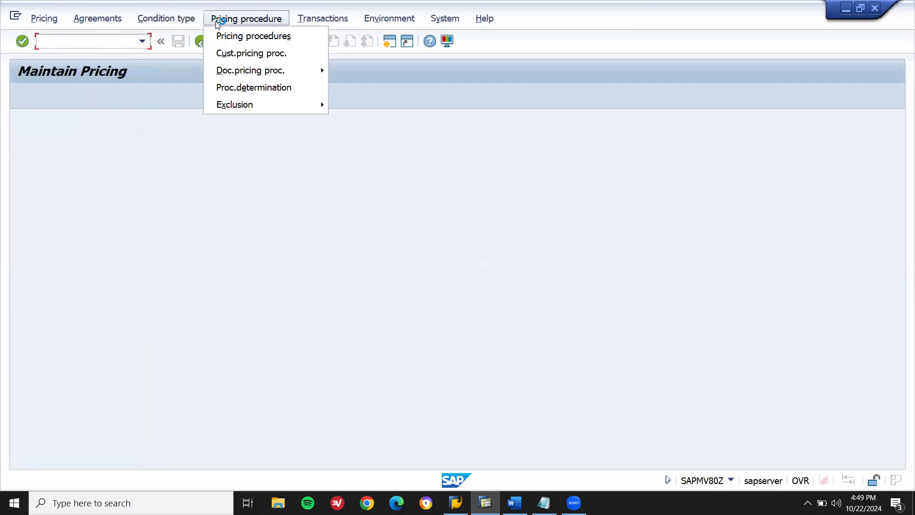
left_click(239, 87)
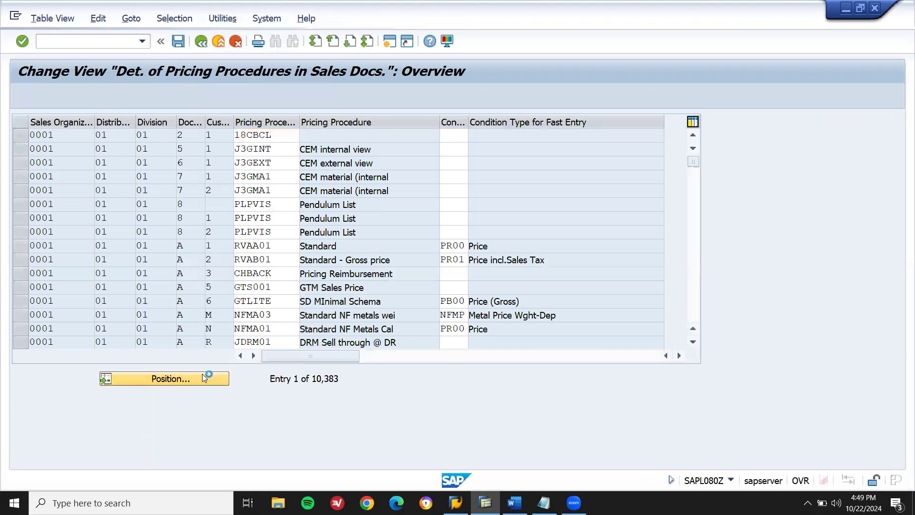
left_click(203, 377)
type("SH01")
key("Return")
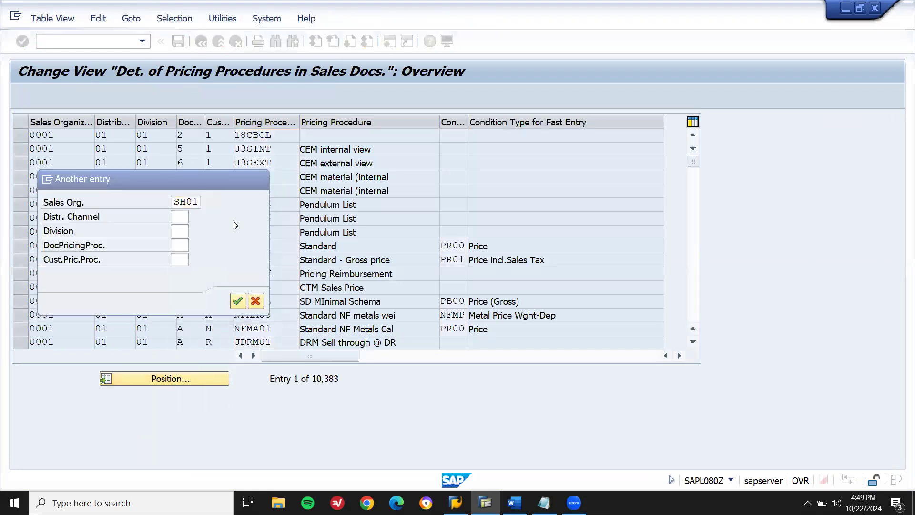
- Assign pricing procedure AAAAAA and condition type PR00 to the SH01/SZ/SH row with document procedure A, save it to the proposed request and exit
key("BackSpace")
key("BackSpace")
key("BackSpace")
key("BackSpace")
key("BackSpace")
key("BackSpace")
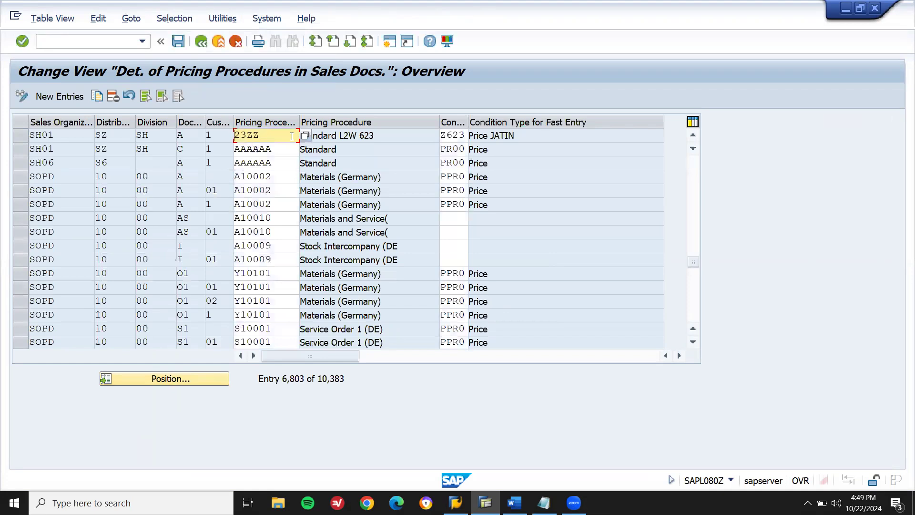
type("AAAAAA")
key("Tab")
key("Delete")
type("PR00")
key("Return")
key("ctrl+s")
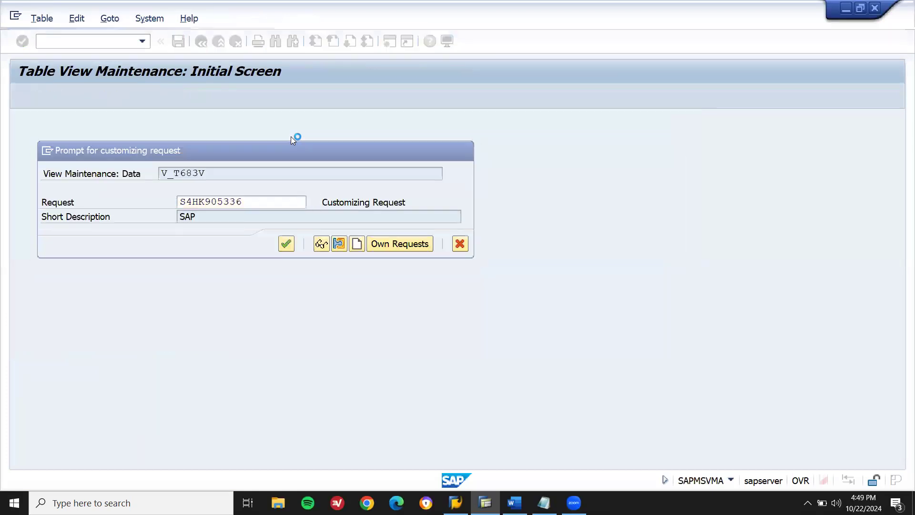
key("Return")
key("F3")
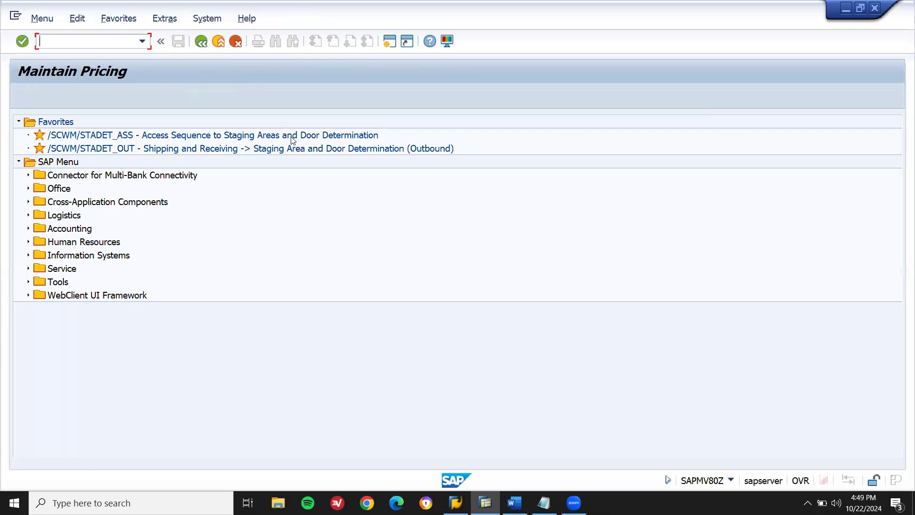
- Start transaction VK11 and open fast entry for condition type PR00 with the proposed key combination
type("/VK11")
key("Return")
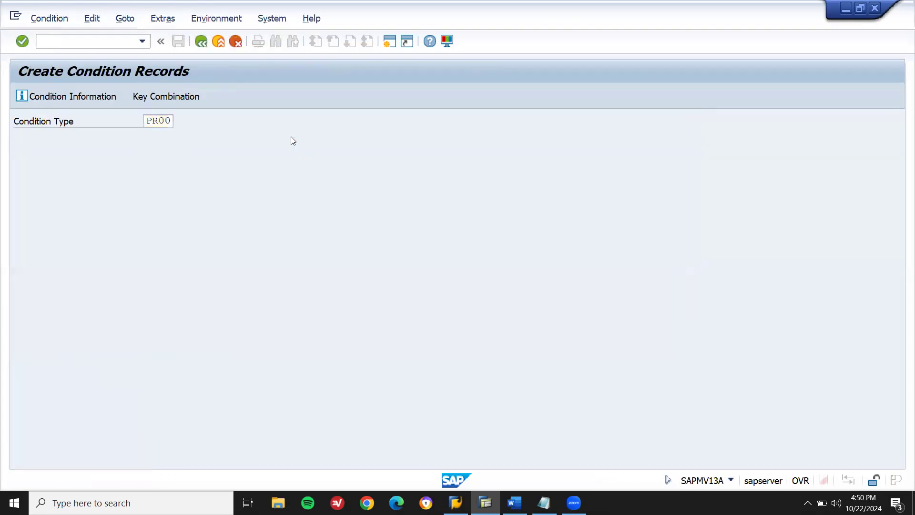
key("Return")
key("Return")
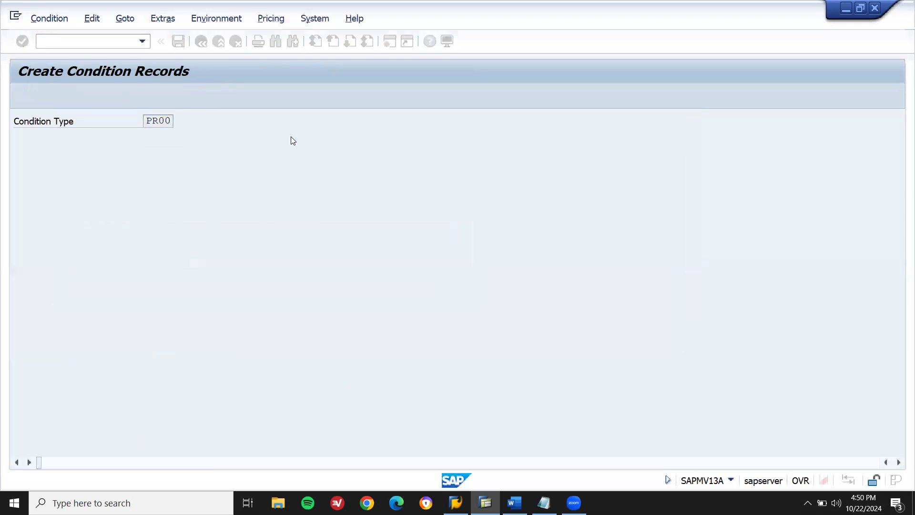
- Set the PR00 price record key to sales organization SH01, distribution channel SZ and the first suggested customer
type("SH01")
key("Tab")
type("SZ")
key("Tab")
key("BackSpace")
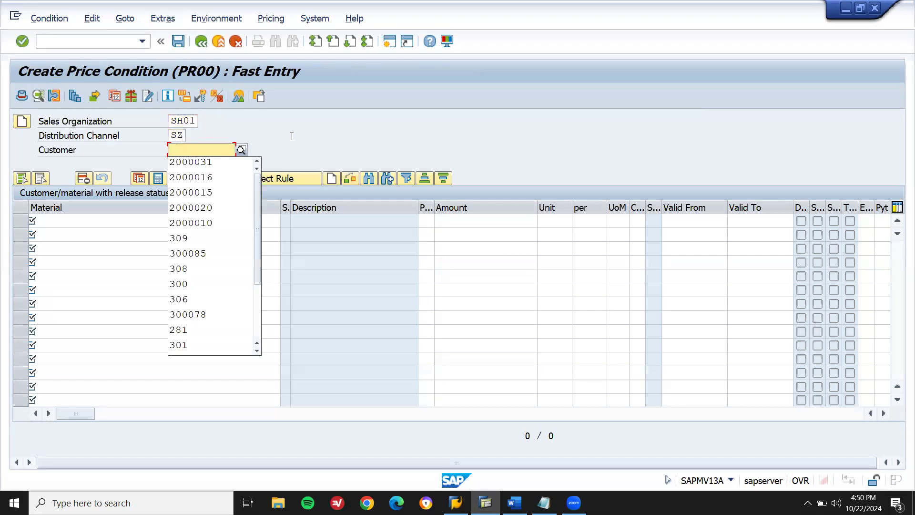
key("Down")
key("Return")
key("Return")
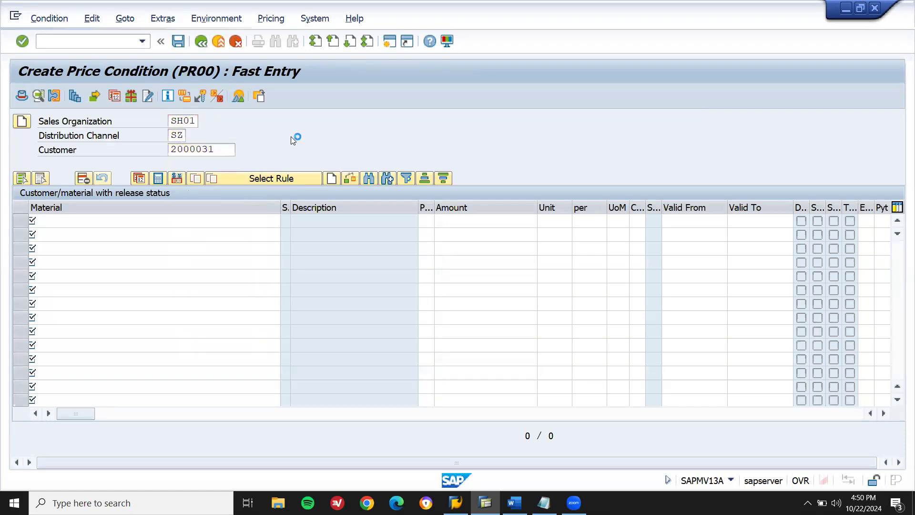
left_click(176, 220)
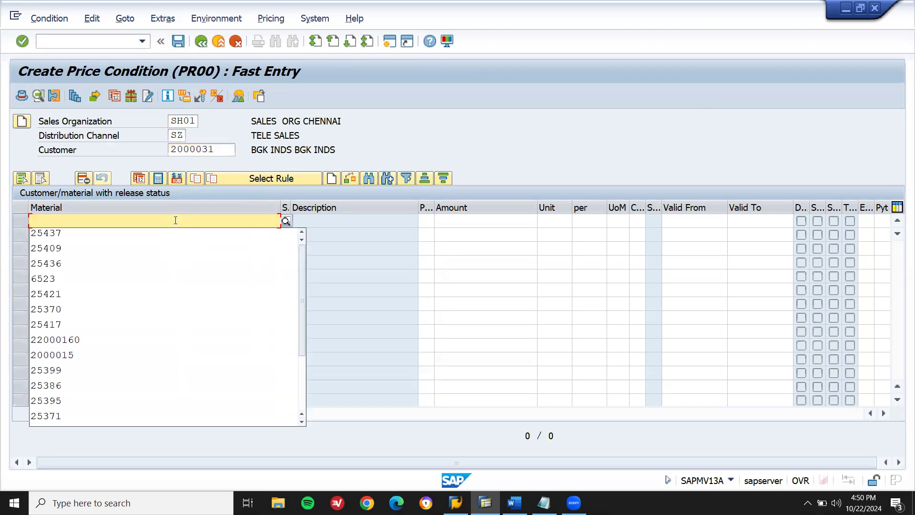
- Leave the price entry, look up the last used material number in the Display Material transaction and exit it
key("Escape")
key("shift+F3")
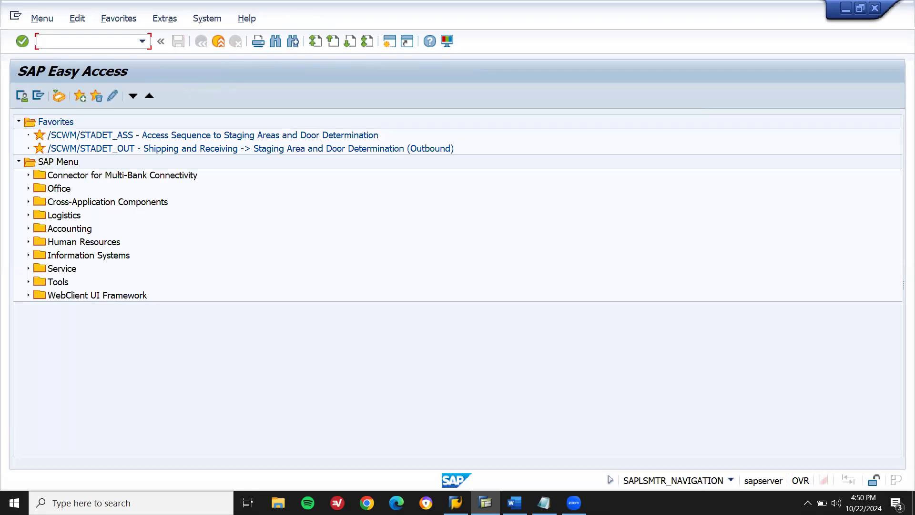
type("3")
key("Return")
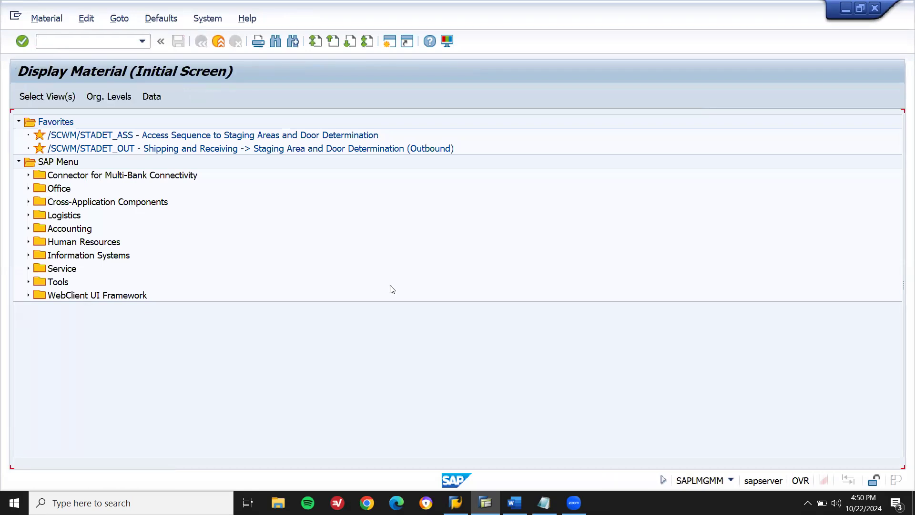
key("shift+Right")
key("shift+Right")
key("shift+Right")
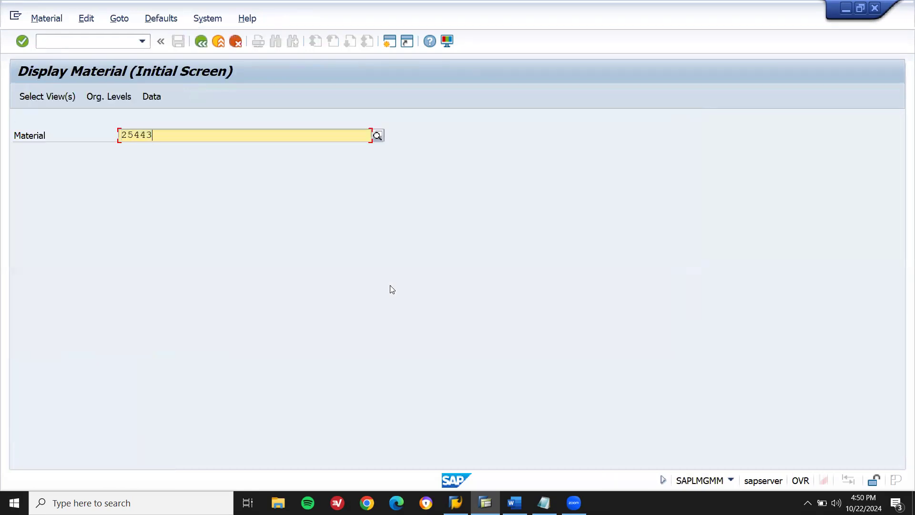
key("F3")
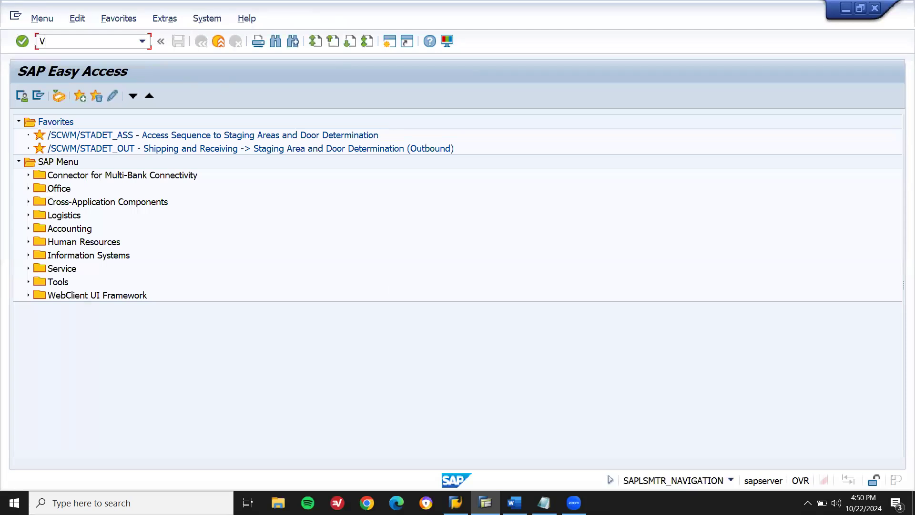
- Reopen PR00 fast entry through transaction VK11, add material 25443 with an amount of 1,500 USD and save the condition record
type("VK11")
key("Return")
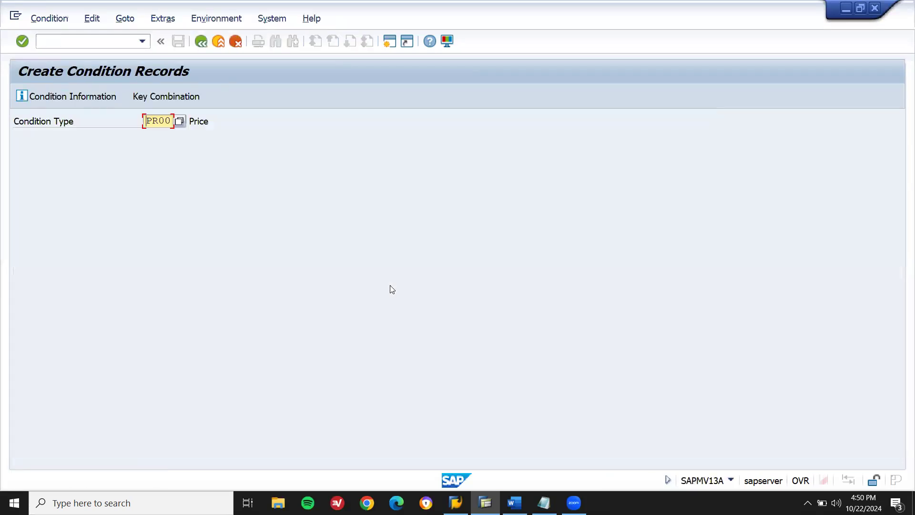
key("Return")
key("Return")
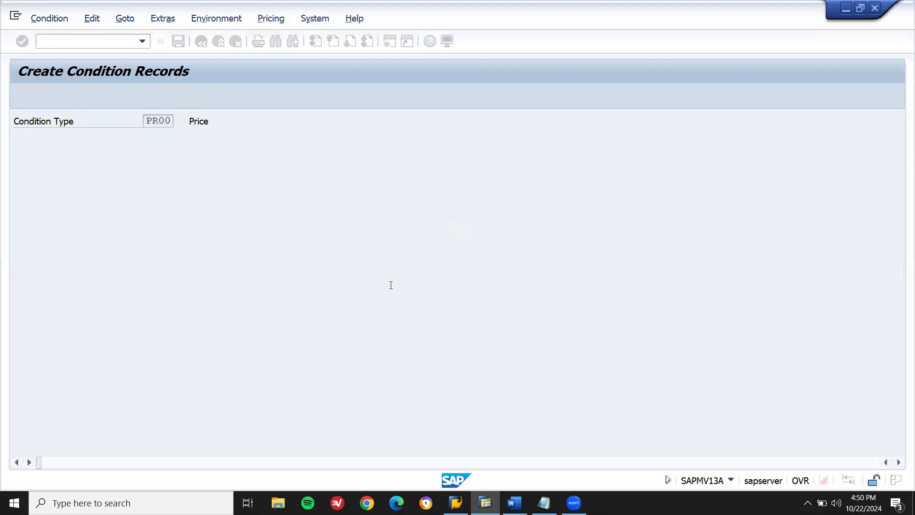
left_click(249, 220)
type("25443")
key("Return")
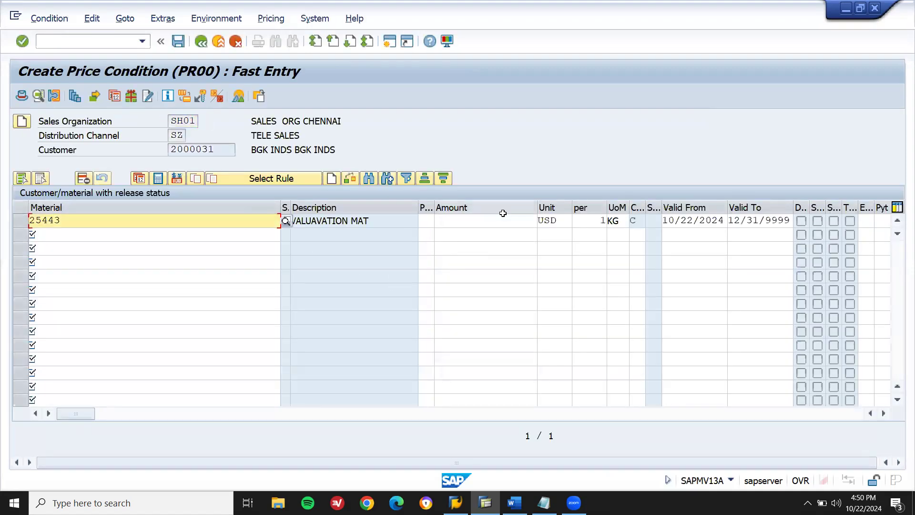
left_click(500, 220)
type("1,500")
key("Return")
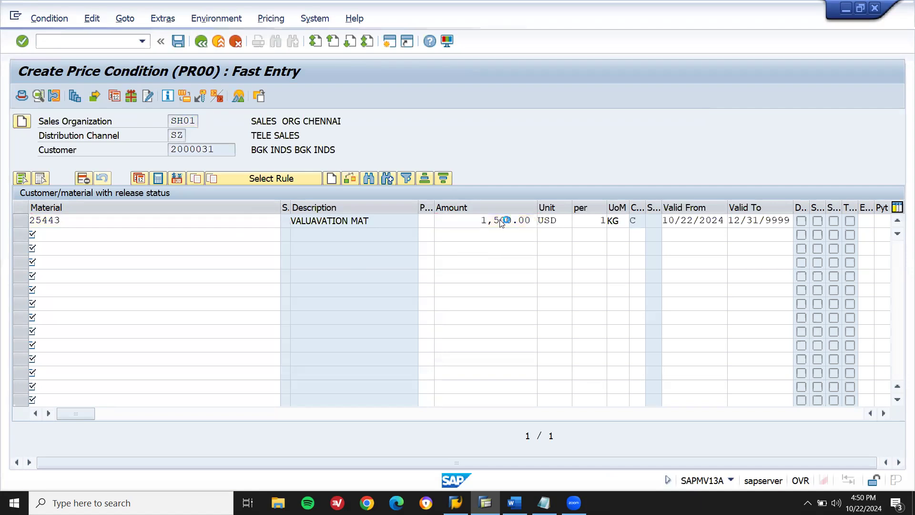
key("ctrl+s")
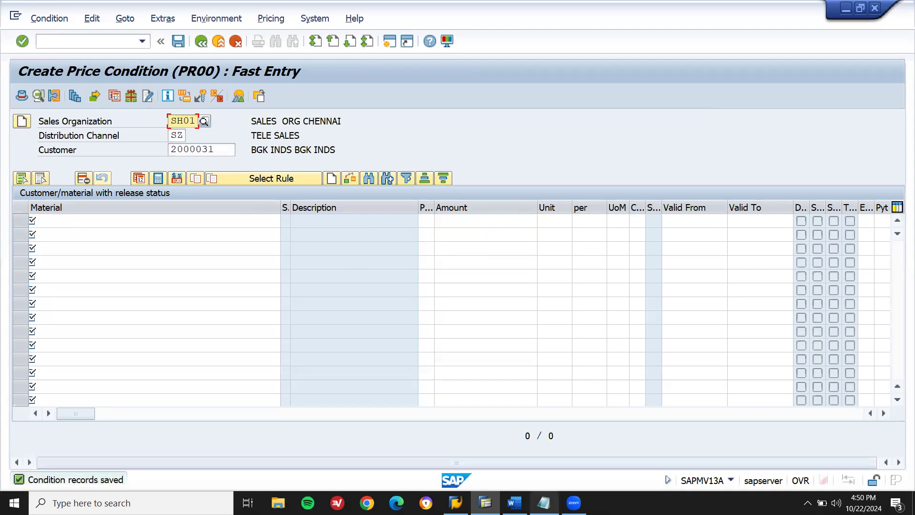
- Switch to the Notepad notes and add 25443 on a new line below the existing material number
left_click(544, 503)
left_click(456, 262)
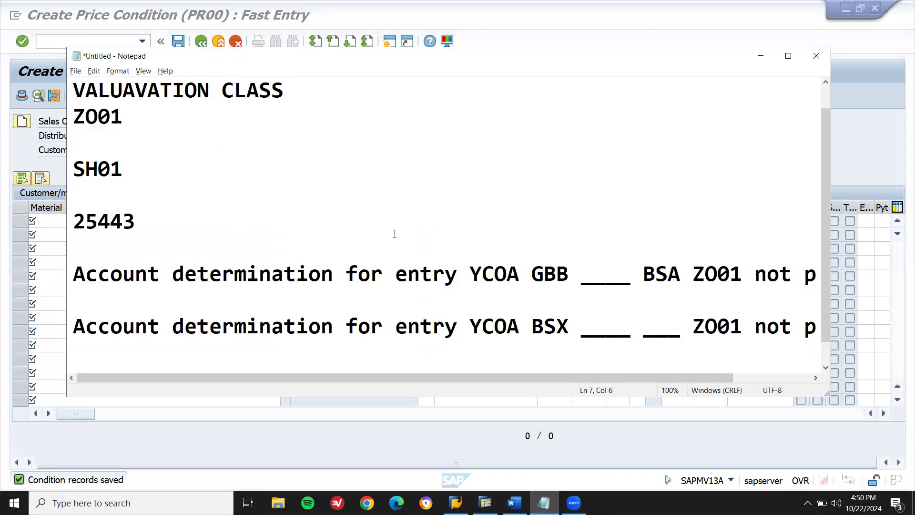
key("Return")
type("25443")
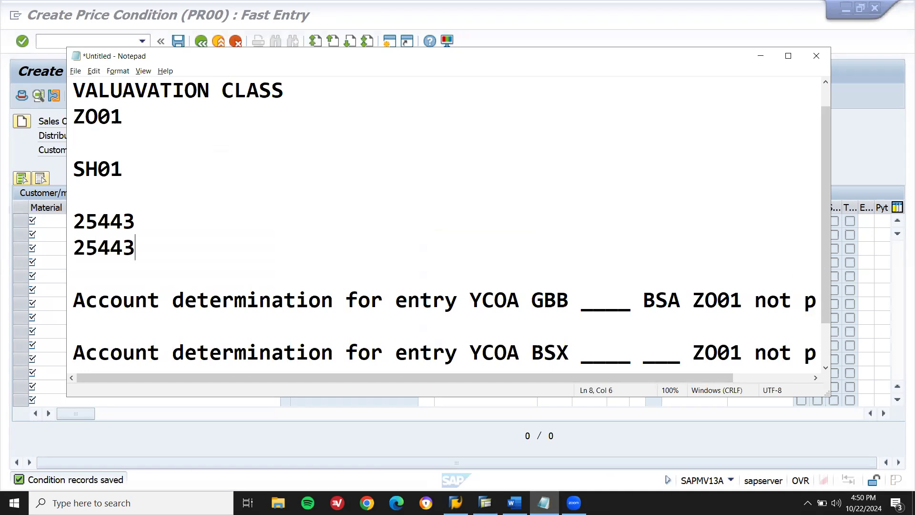
- Return to SAP, copy the customer number from the price record and start a sales document of type OR in transaction VA01
key("alt+Tab")
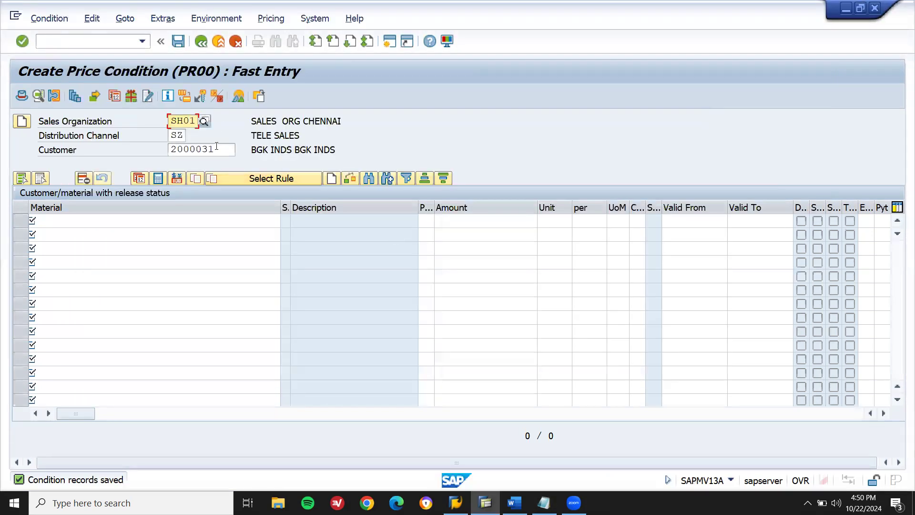
left_click(216, 149)
key("Return")
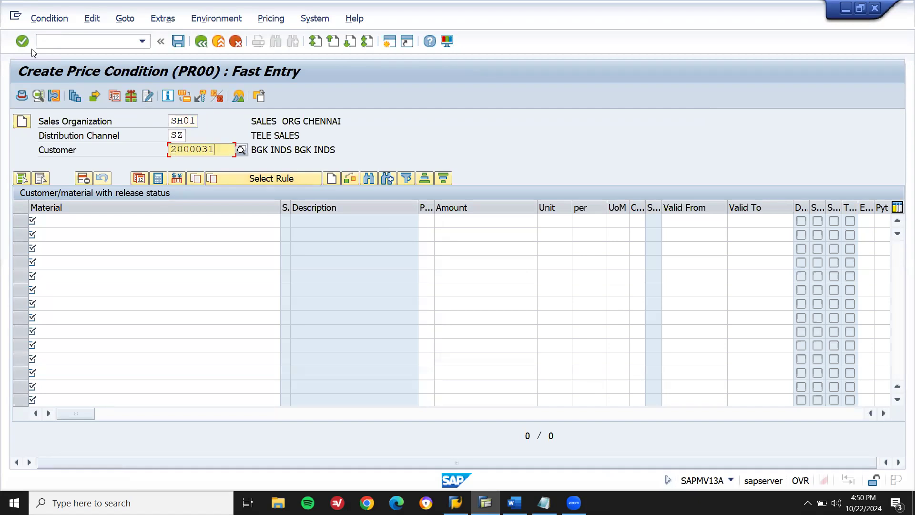
left_click(84, 41)
type("/NVA01")
key("Return")
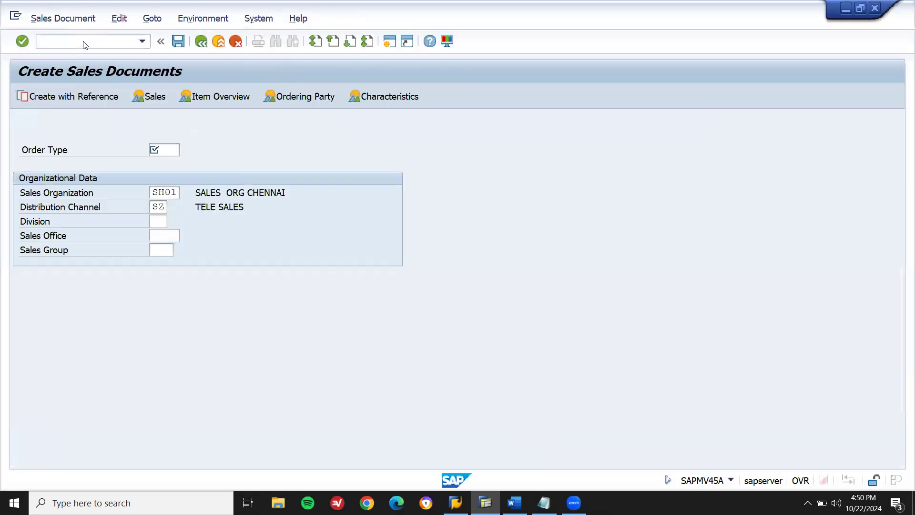
type("or")
key("Return")
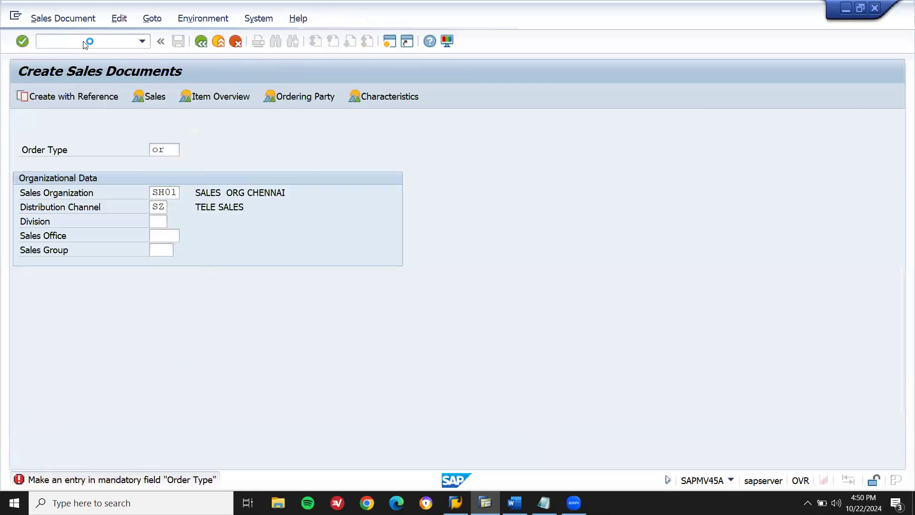
- Fill in the order header with the customer number as sold-to party, reference EXCL, payment terms 0002, Incoterms CFR and location LONFO
type("2000031")
key("Return")
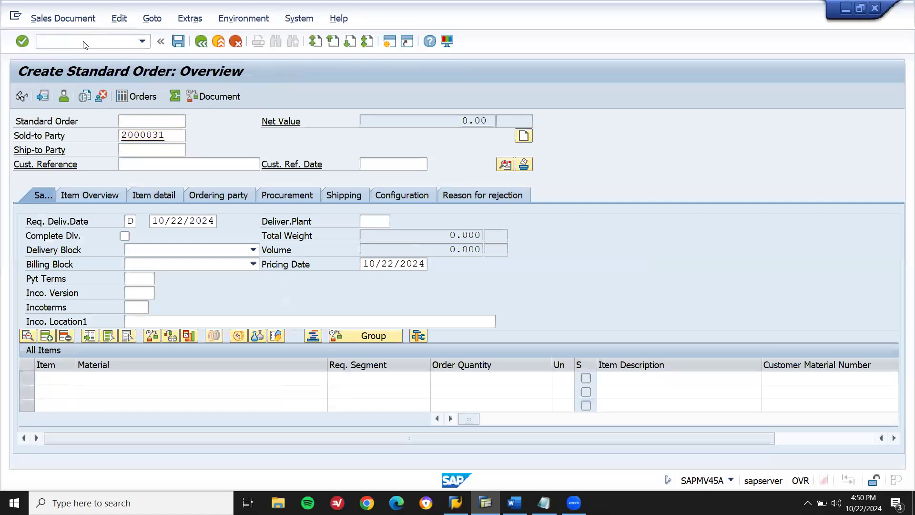
type("EXCL")
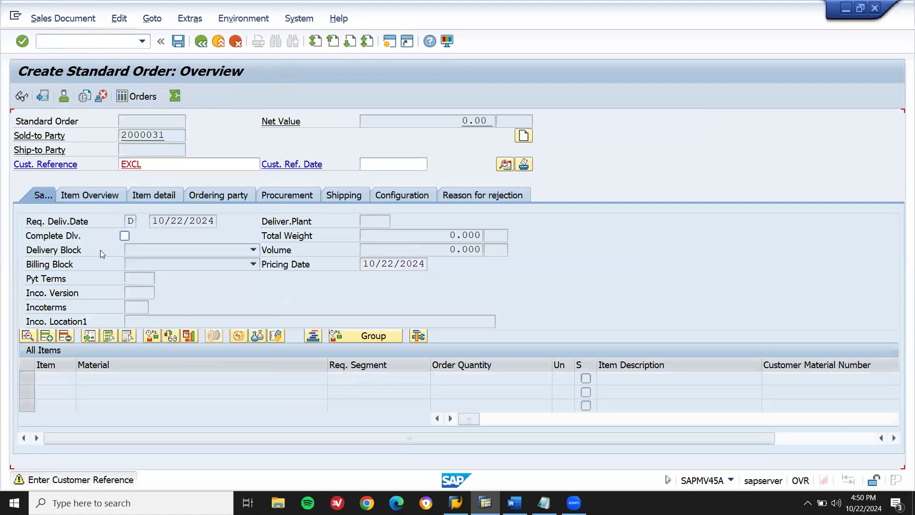
left_click(139, 281)
type("0002")
key("Tab")
key("Tab")
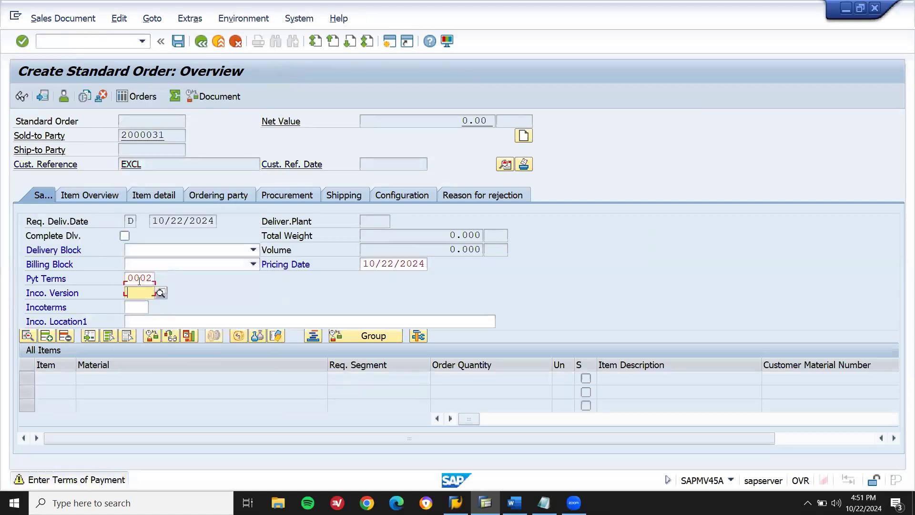
key("Down")
key("Return")
key("Tab")
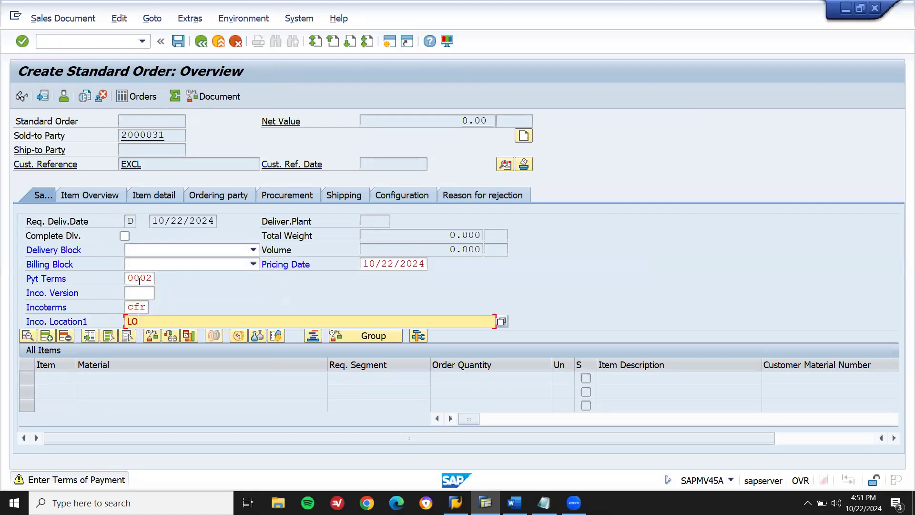
key("Return")
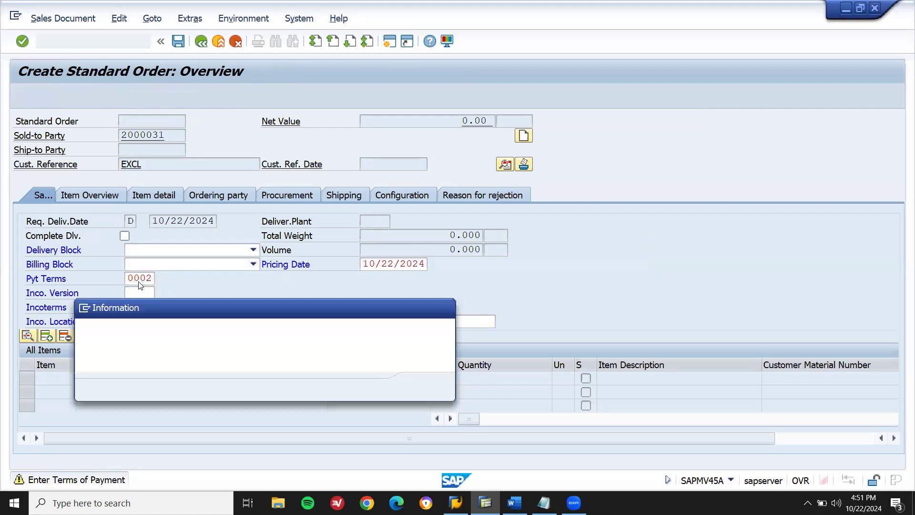
key("Return")
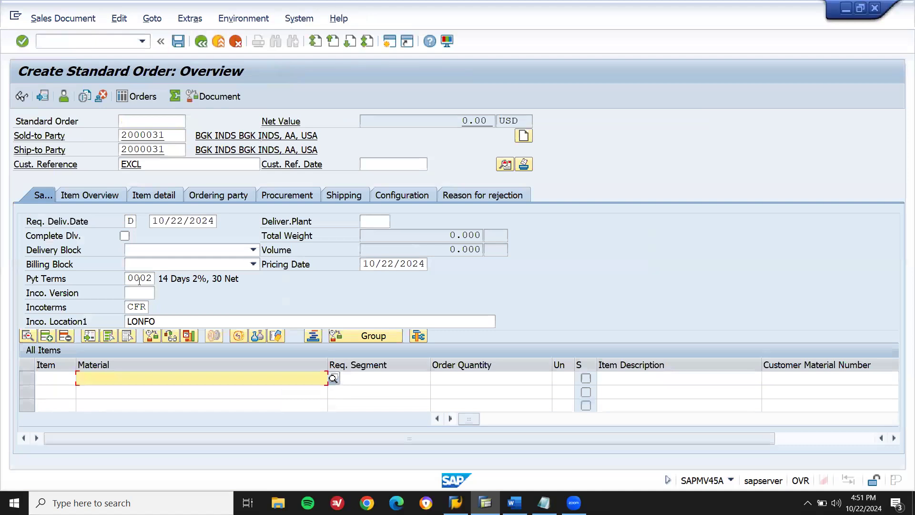
- Copy material number 25443 from the Notepad notes into the first order item and set its quantity to 1
key("alt+Tab")
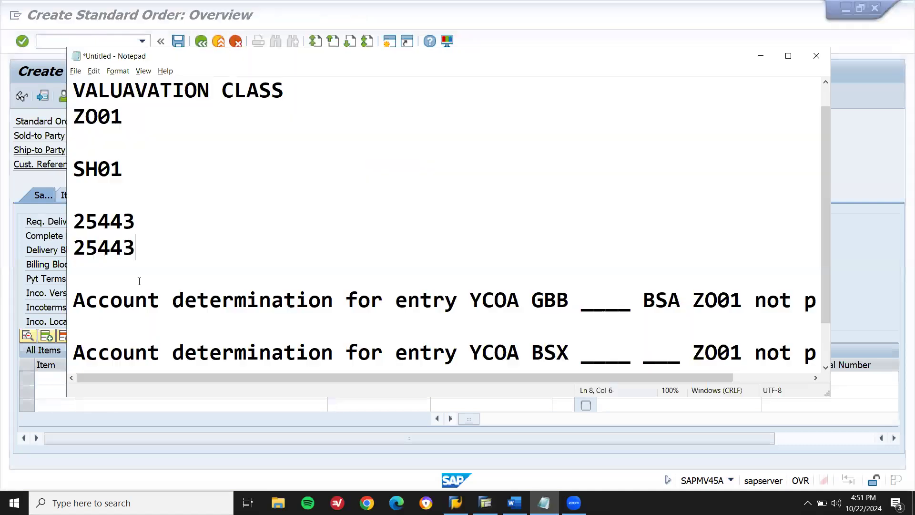
double_click(105, 248)
key("ctrl+c")
key("alt+Tab")
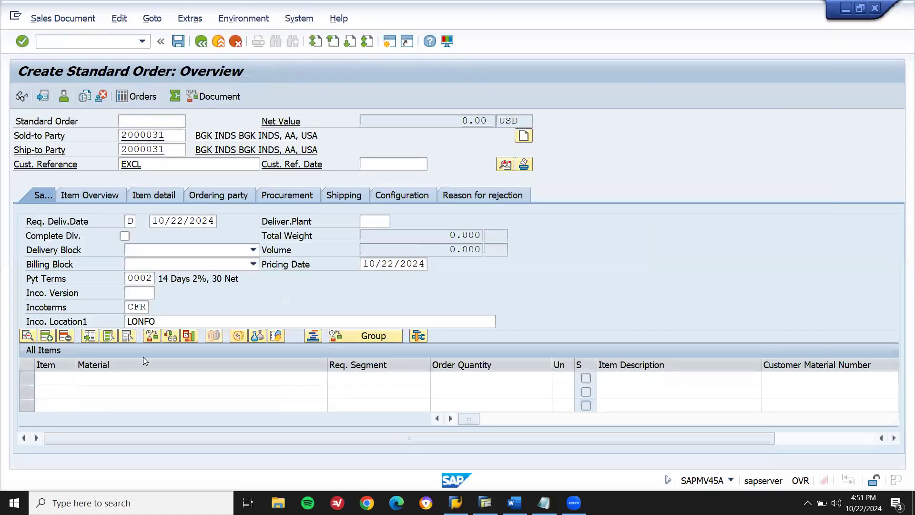
left_click(141, 382)
key("ctrl+v")
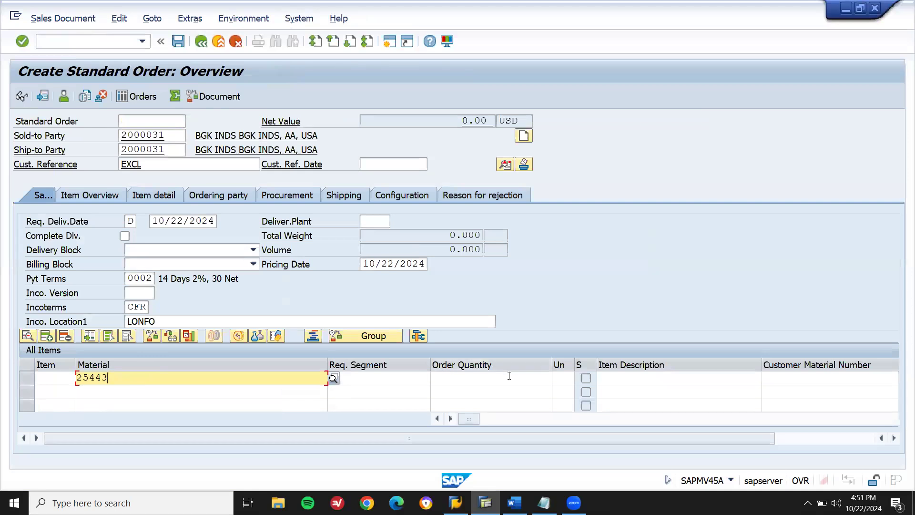
left_click(509, 376)
type("1")
key("Return")
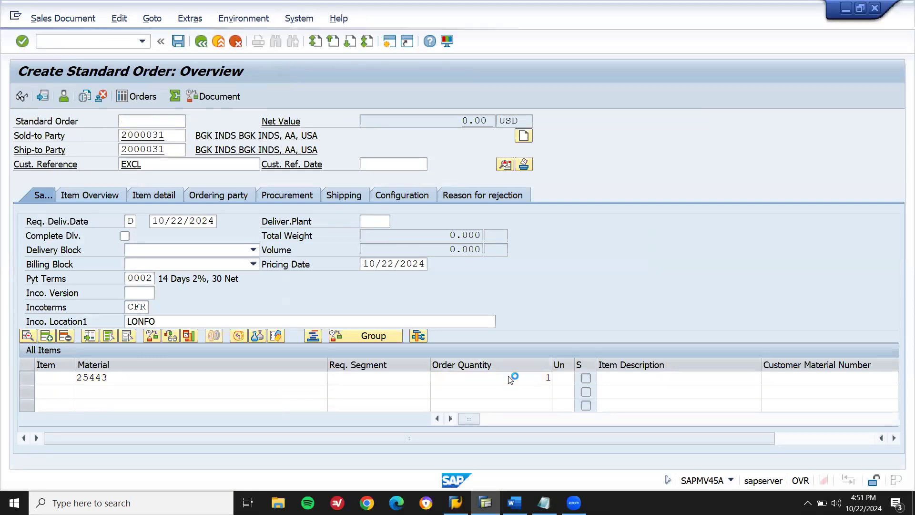
- In the item's shipping data, set net and gross weight to 1 and storage location to SH01, and save the order
left_click(509, 376)
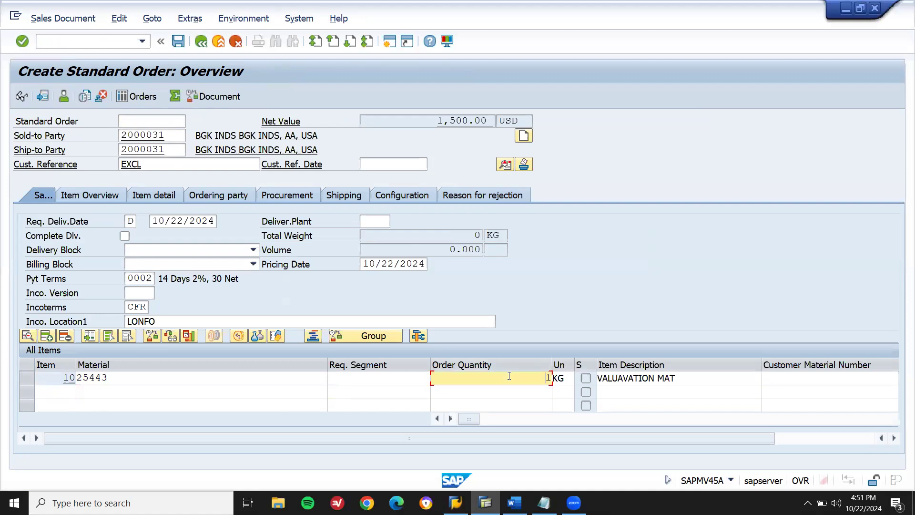
double_click(509, 376)
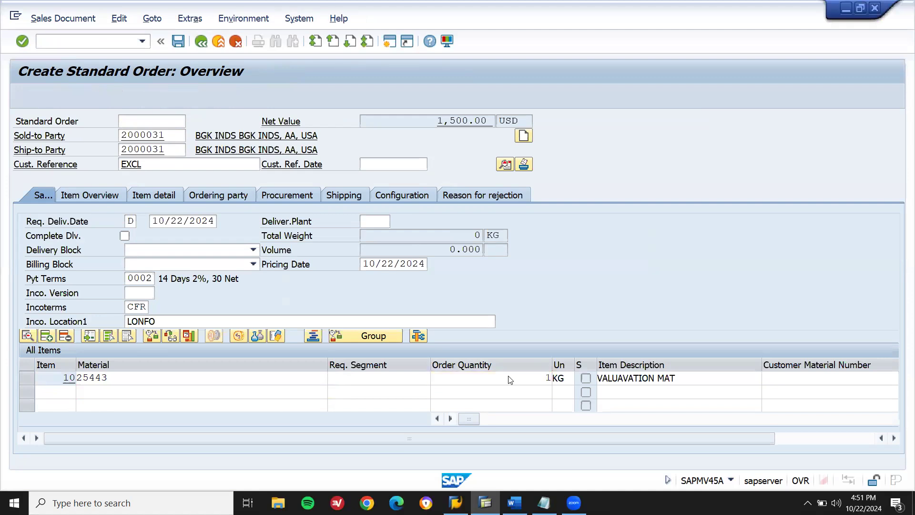
left_click(131, 181)
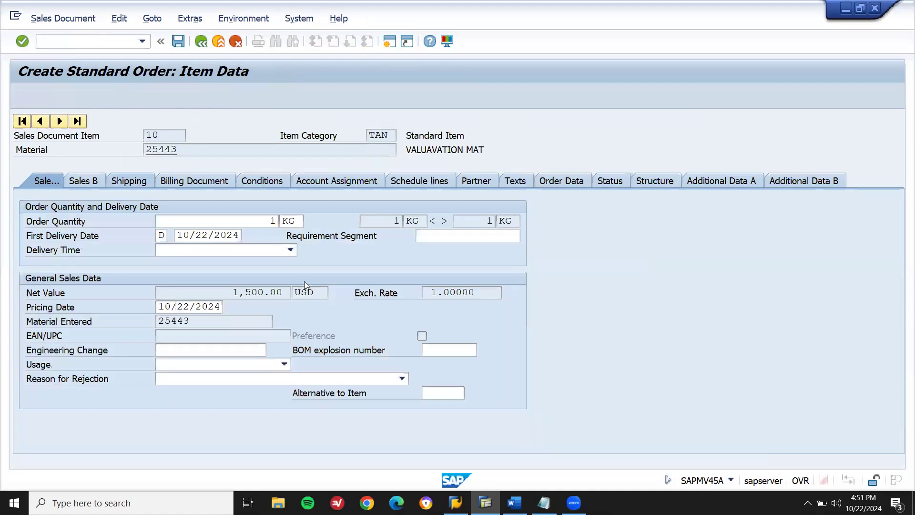
left_click(244, 407)
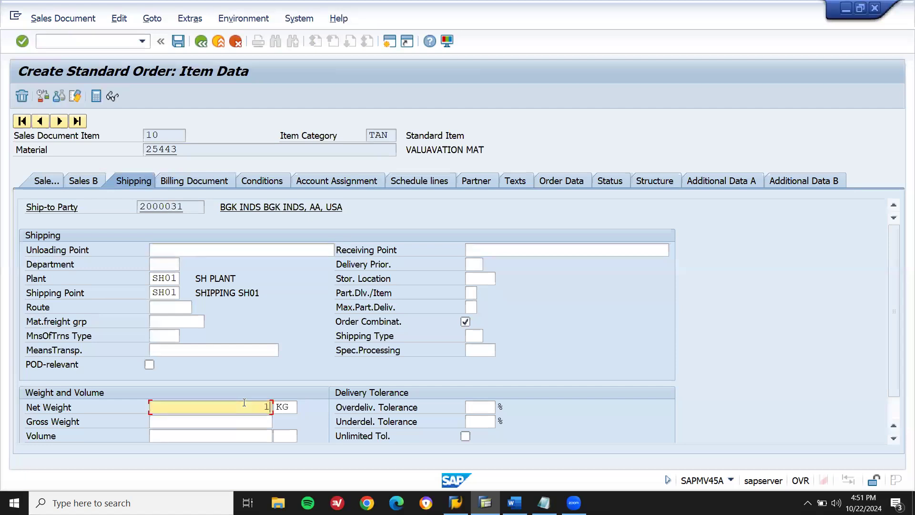
type("1")
key("Tab")
type("1")
left_click(484, 275)
key("Down")
key("Return")
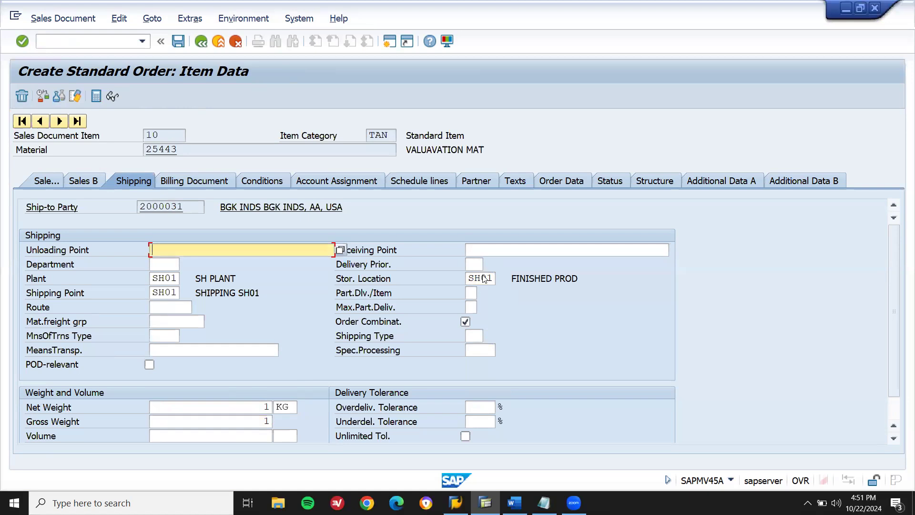
key("ctrl+s")
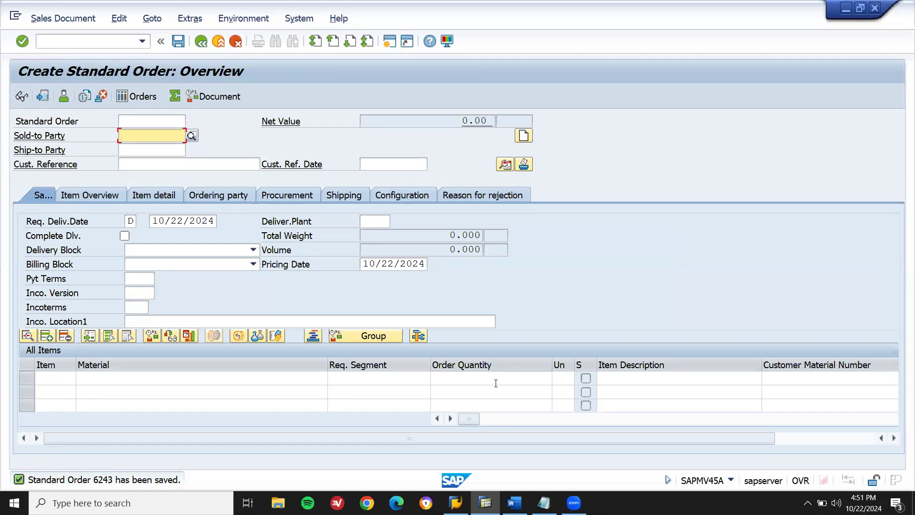
- Add the number of the saved standard order to the Notepad notes, below the material numbers
left_click(544, 503)
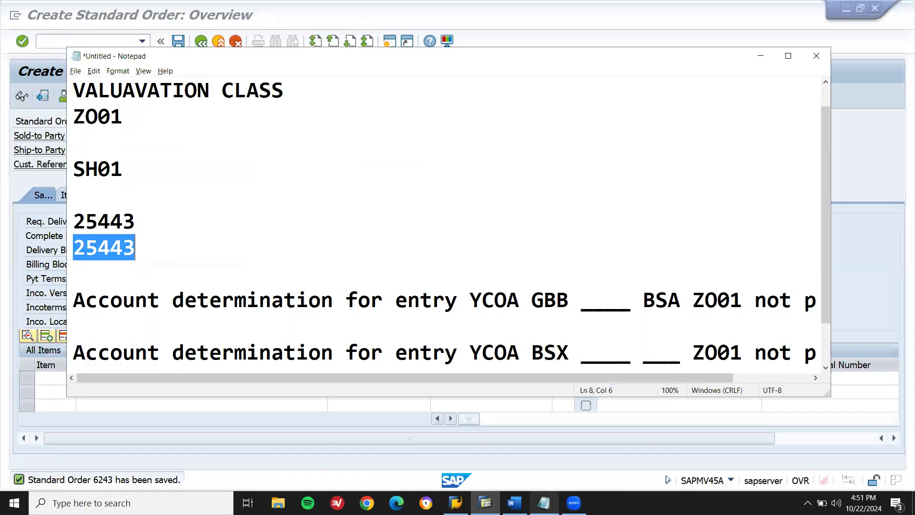
left_click(421, 252)
key("Return")
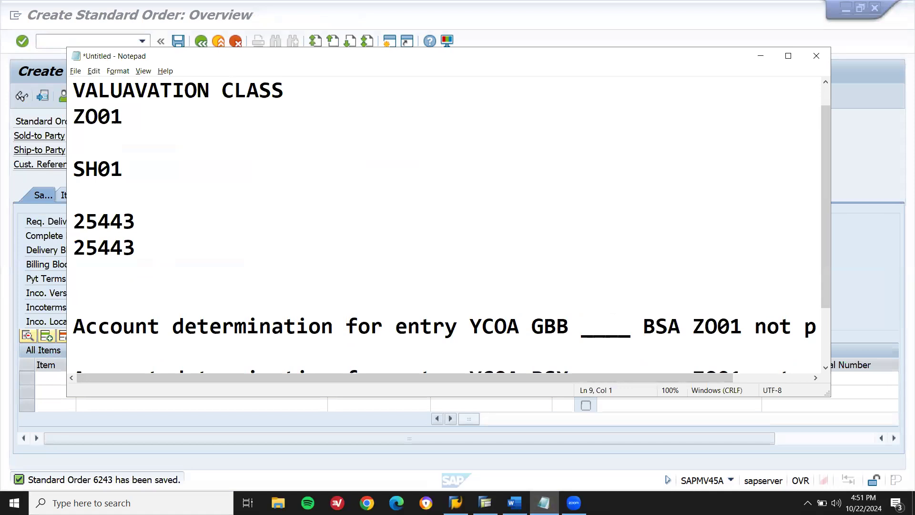
type("6243")
- Return to SAP and create an outbound delivery for the saved order with shipping point SH01
left_click(485, 502)
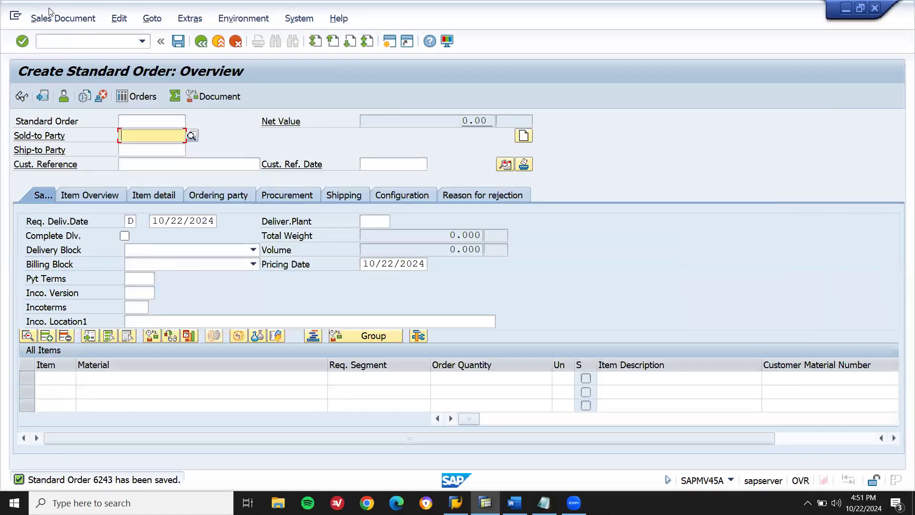
left_click(63, 18)
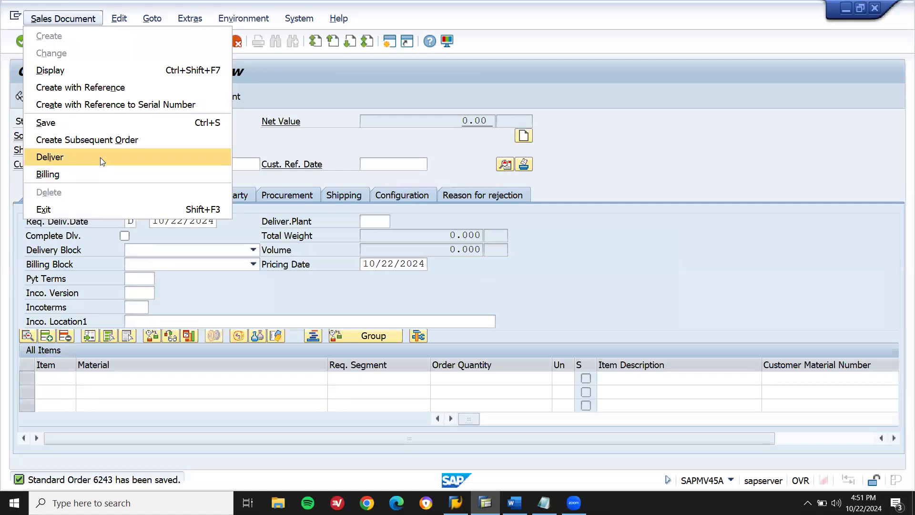
left_click(100, 157)
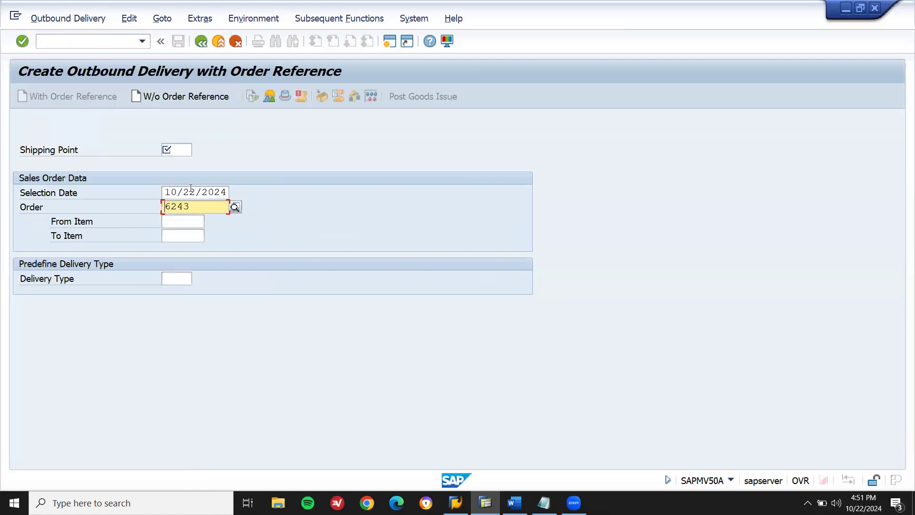
left_click(183, 146)
left_click(184, 163)
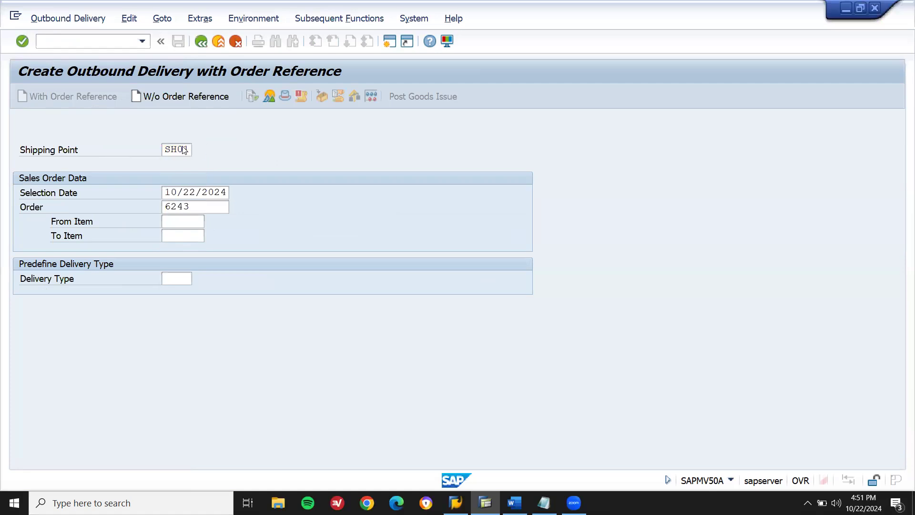
key("Return")
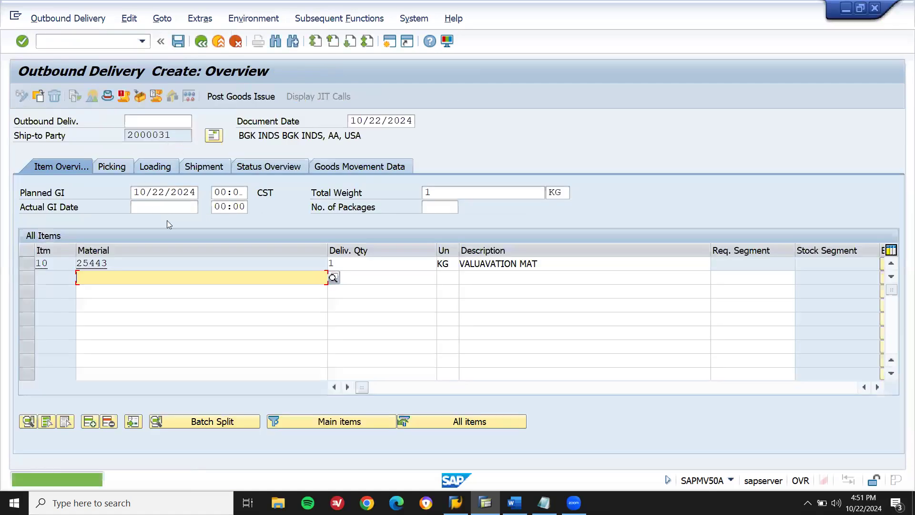
- Set the picked quantity of delivery item 10 to 1 and post goods issue
left_click(122, 172)
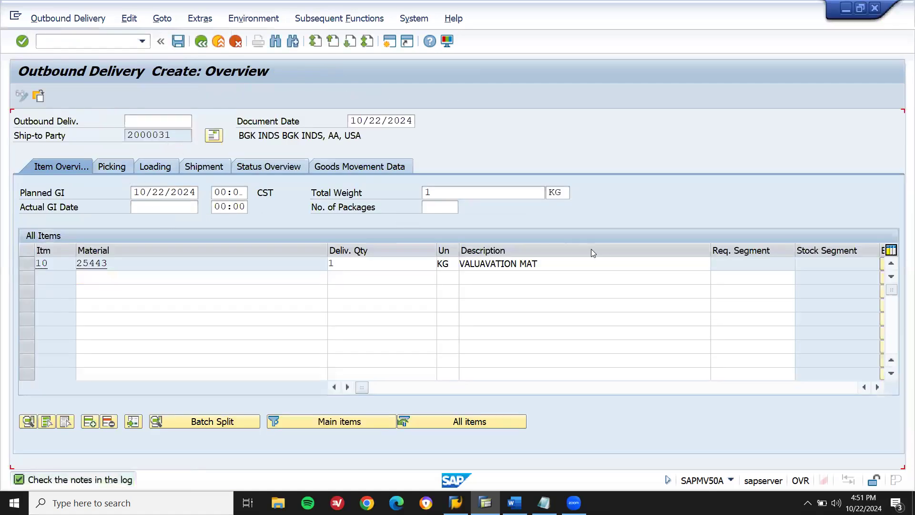
left_click(639, 263)
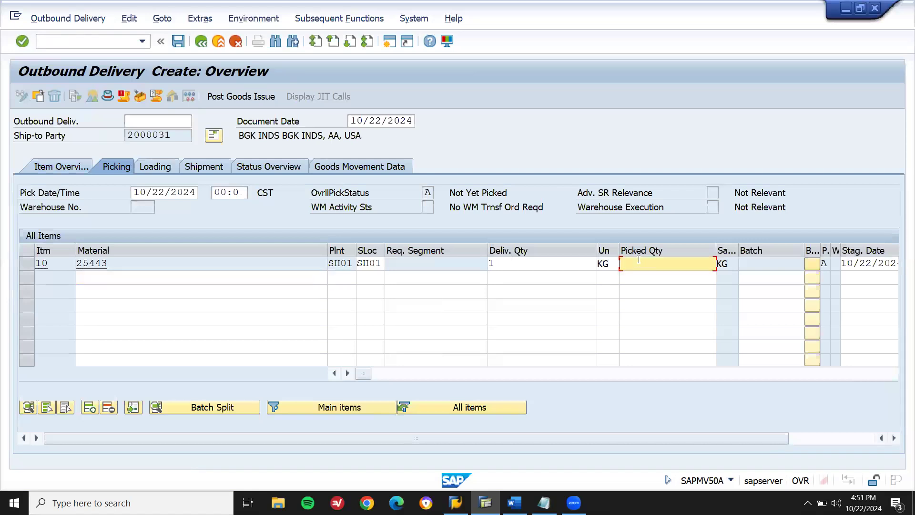
type("1")
left_click(222, 99)
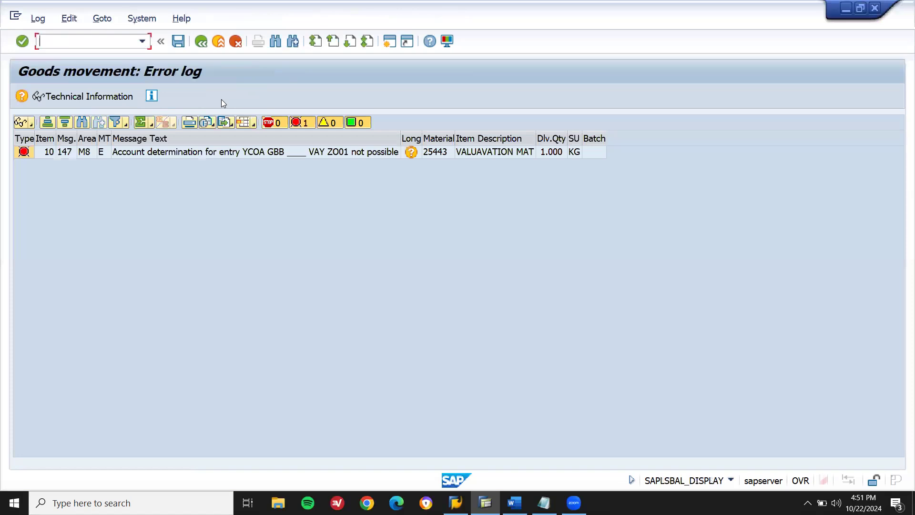
- Copy the YCOA GBB VAY ZO01 error title from the message's long text and paste it below the other errors in Notepad
left_click(298, 156)
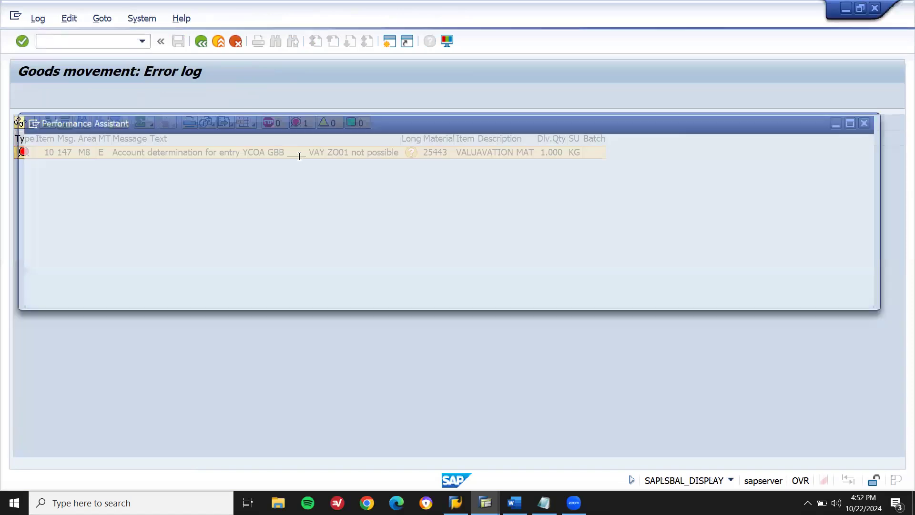
triple_click(277, 164)
key("ctrl+c")
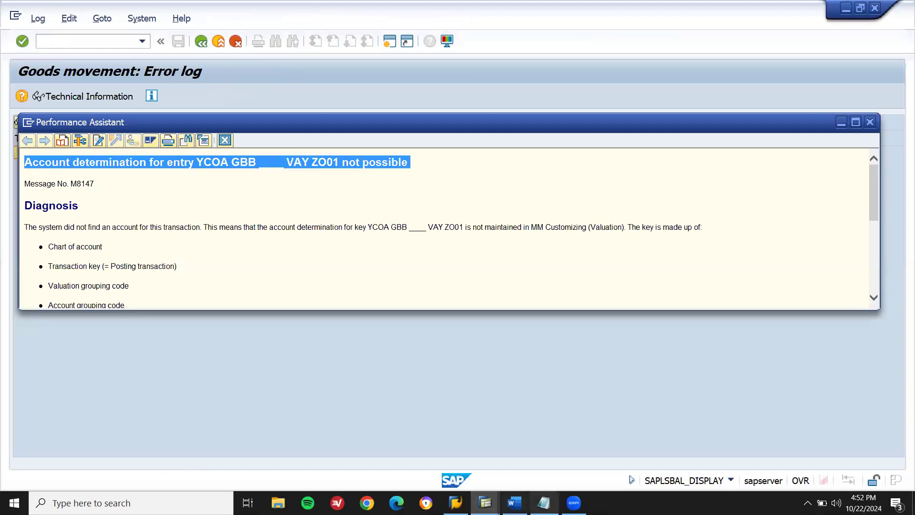
left_click(544, 503)
left_click(595, 348)
key("Down")
key("Down")
key("Down")
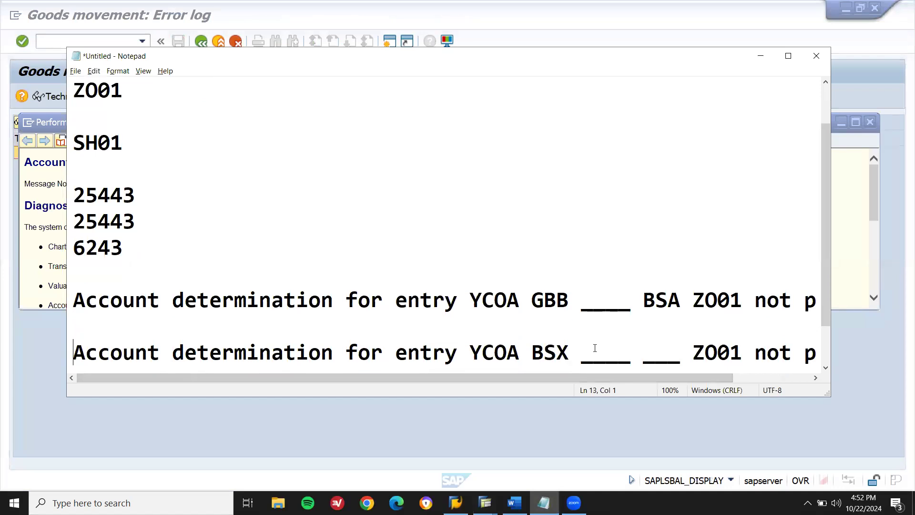
key("ctrl+v")
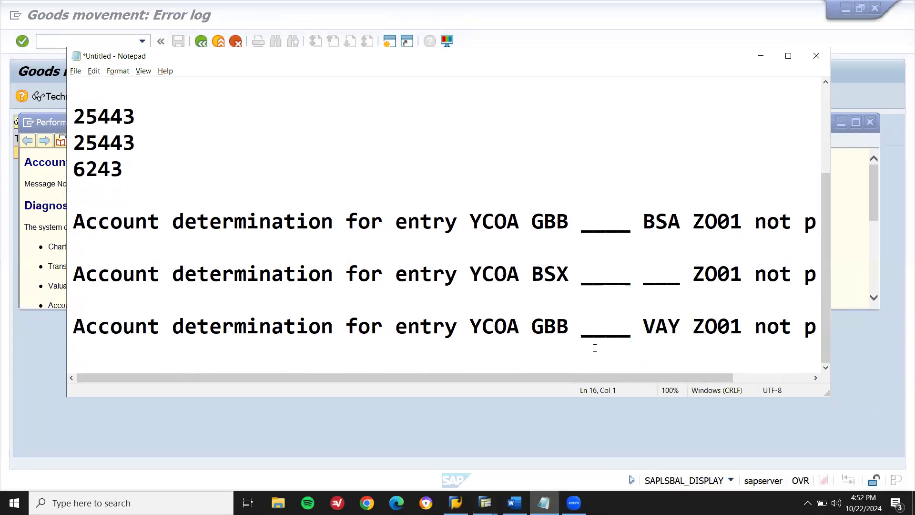
- Return to SAP, close the message's long text and start transaction OBYC, checking the required entry against the Notepad notes
key("alt+Tab")
key("Escape")
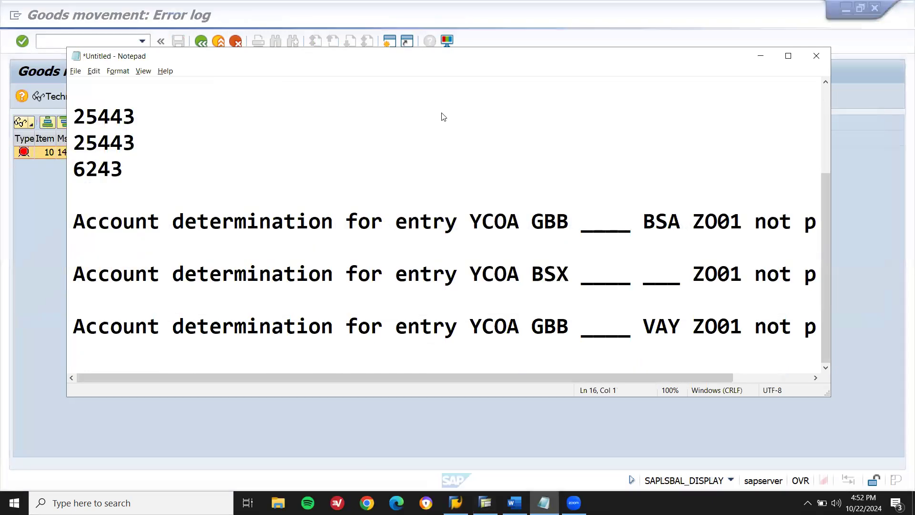
key("alt+Tab")
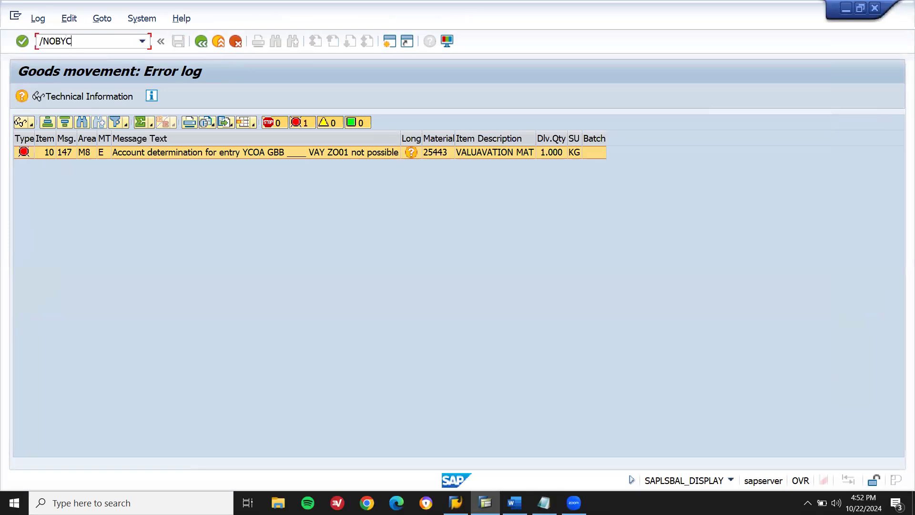
key("Return")
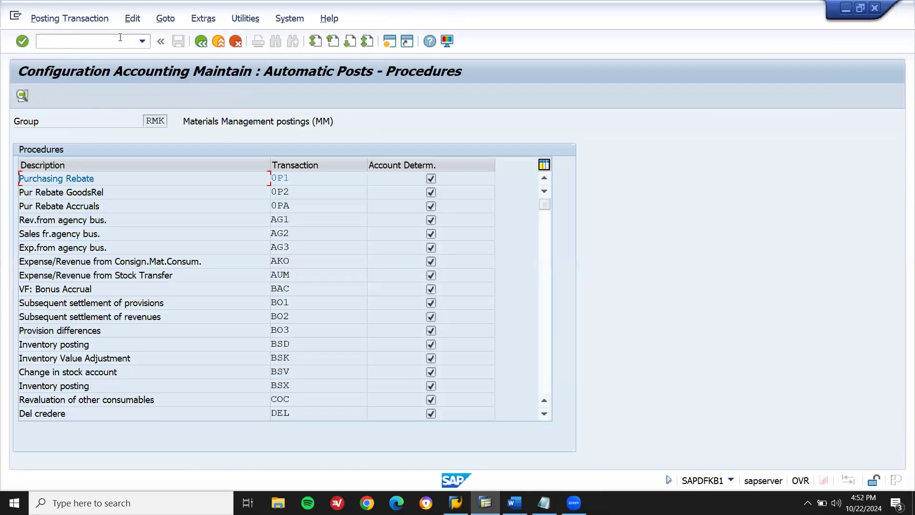
key("alt+Tab")
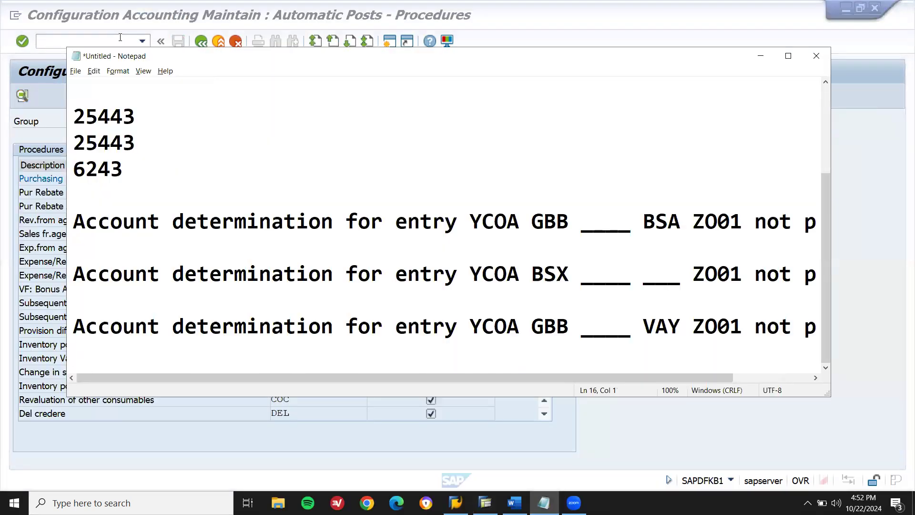
key("alt+Tab")
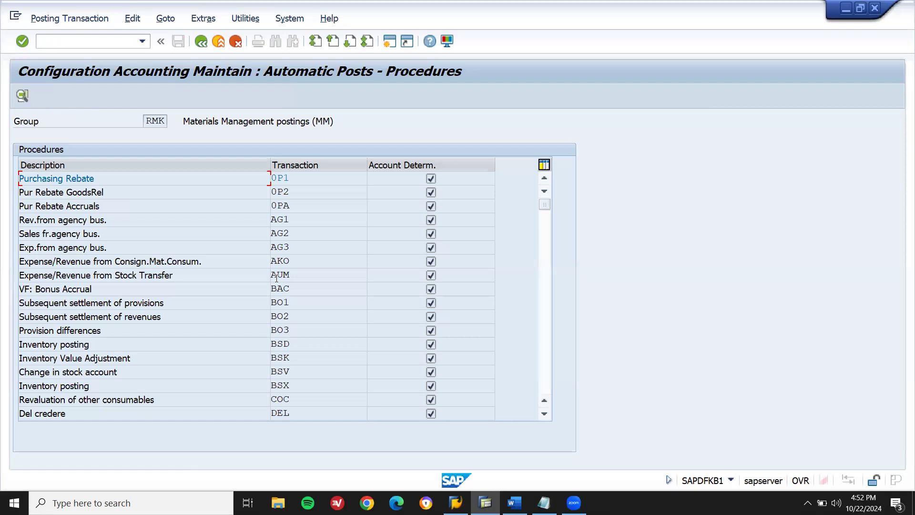
- In the Word document, duplicate the OBYC GBB instructions with their procedures and chart of accounts pictures after the BSX account assignment picture
left_click(514, 503)
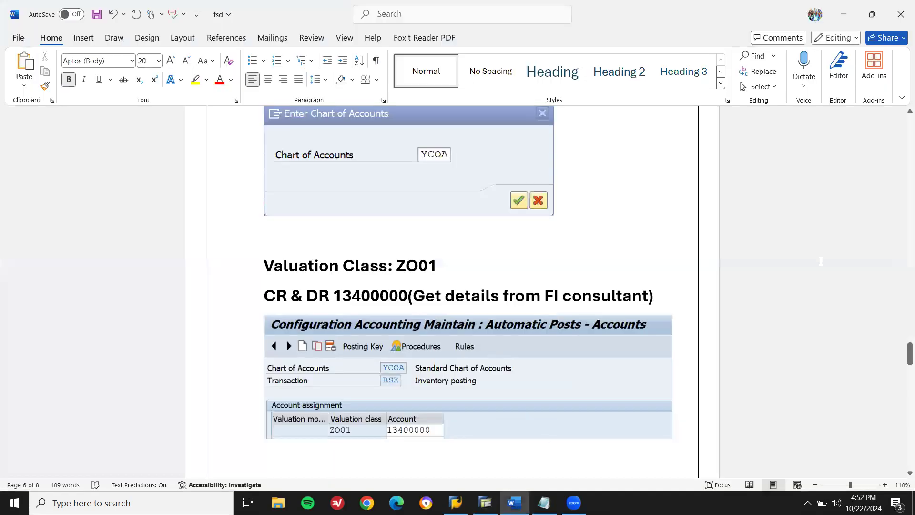
left_click_drag(902, 352, 903, 270)
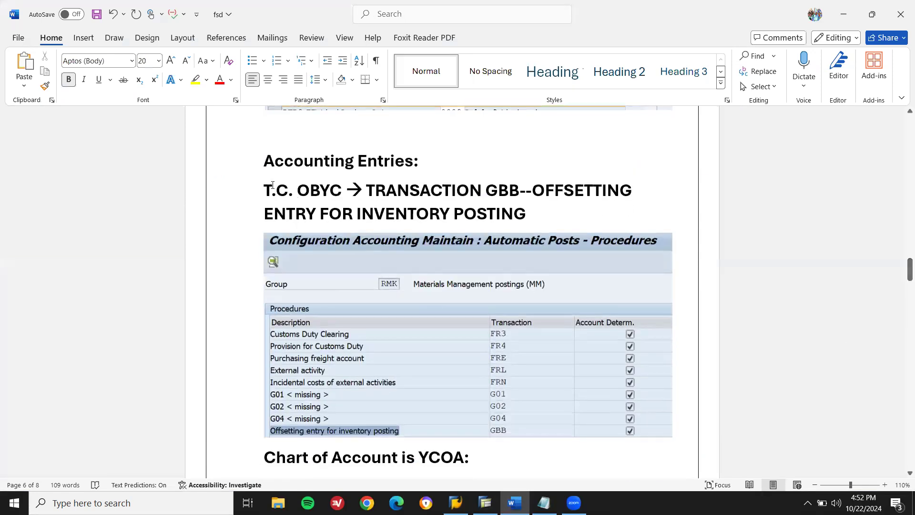
key("shift+Down")
key("shift+Down")
key("shift+Down")
key("shift+Down")
key("shift+Down")
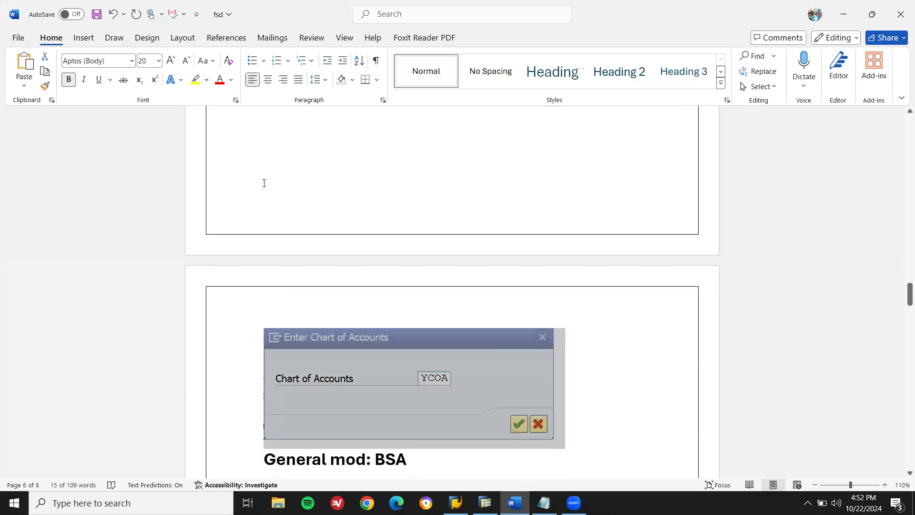
key("Delete")
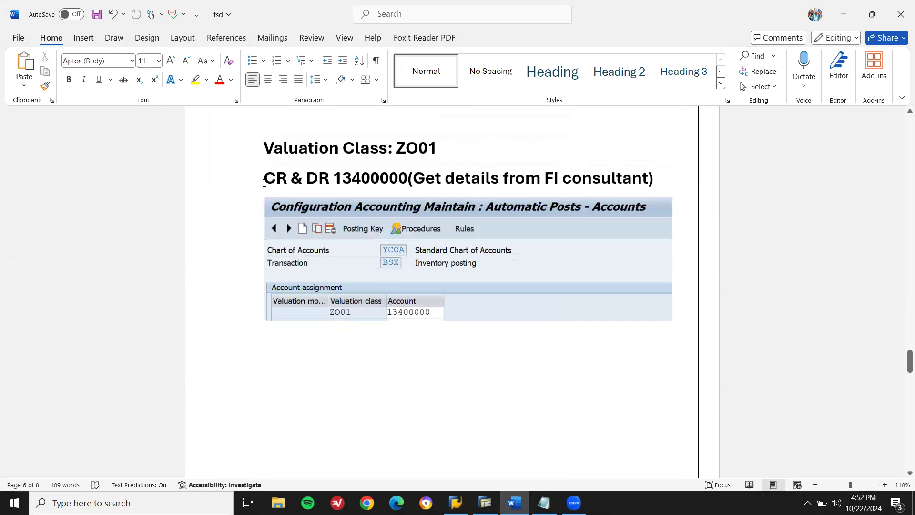
key("ctrl+z")
scroll(264, 183, "up", 5)
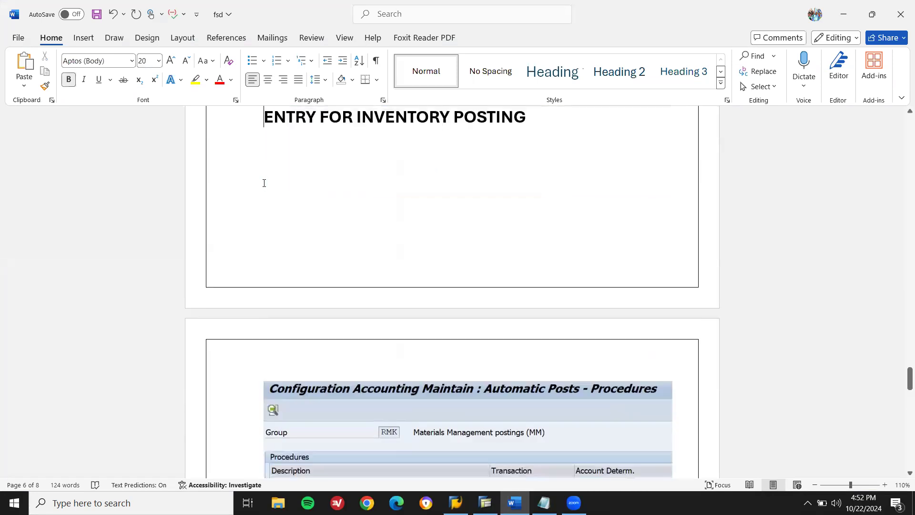
- Return to SAP and open the account assignments of transaction GBB for chart of accounts YCOA
key("alt+Tab")
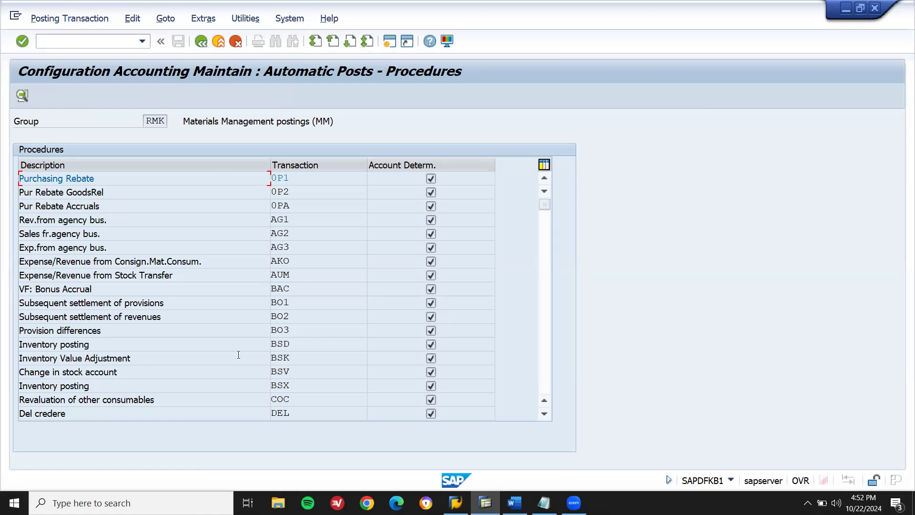
left_click(545, 368)
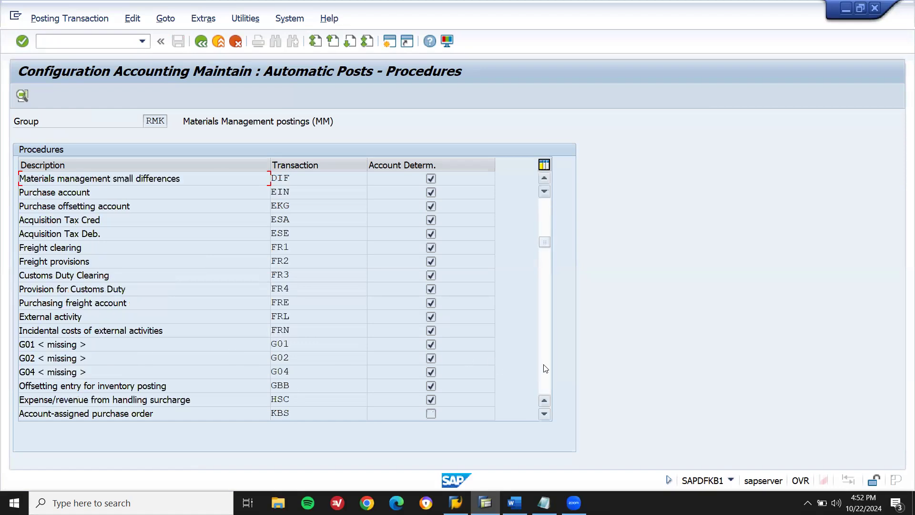
double_click(331, 386)
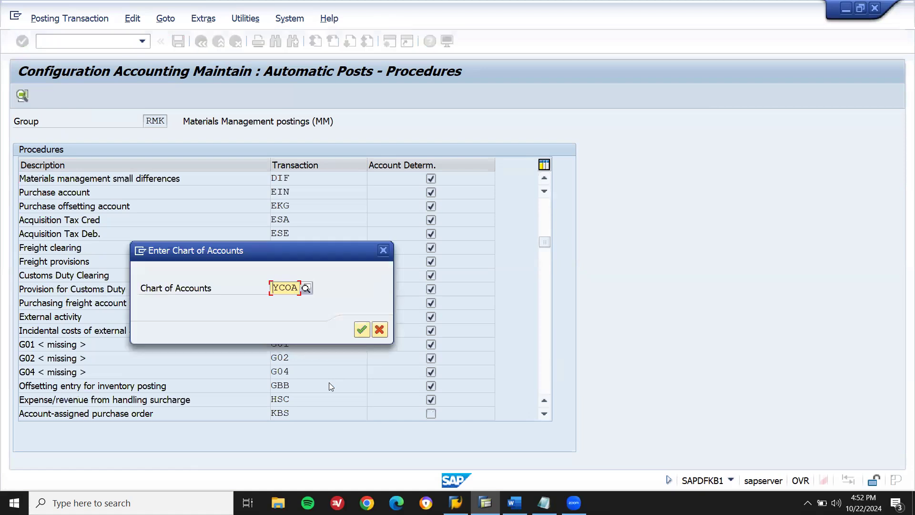
key("Return")
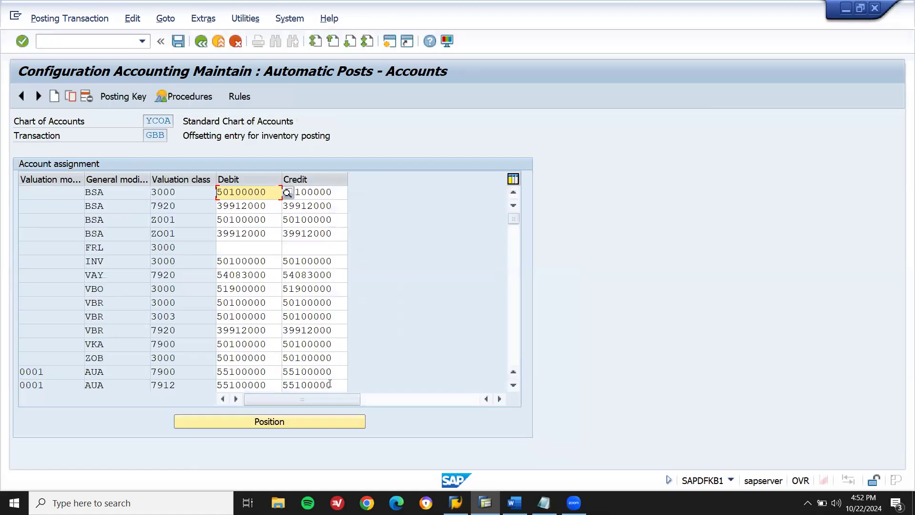
- Copy the VAY entry of valuation class 7920, set the copy's valuation class to ZO01, and save the account assignments
left_click(129, 274)
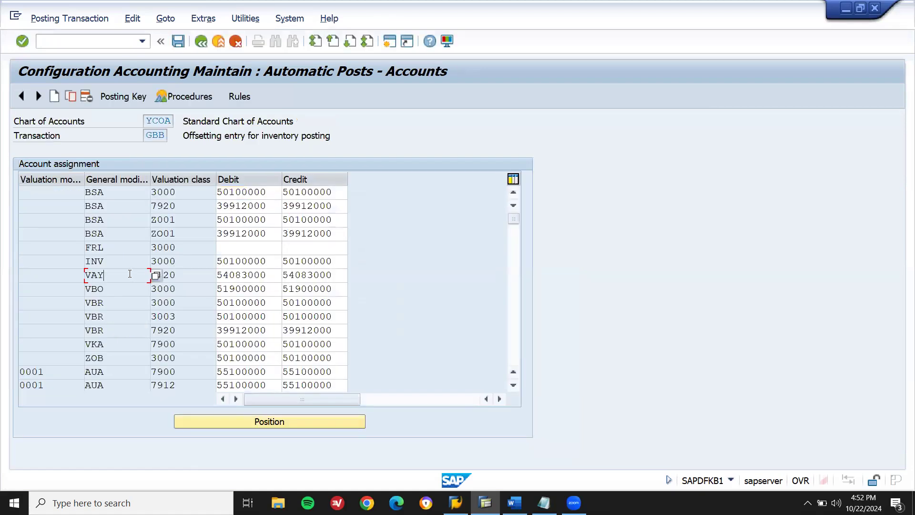
left_click(192, 274)
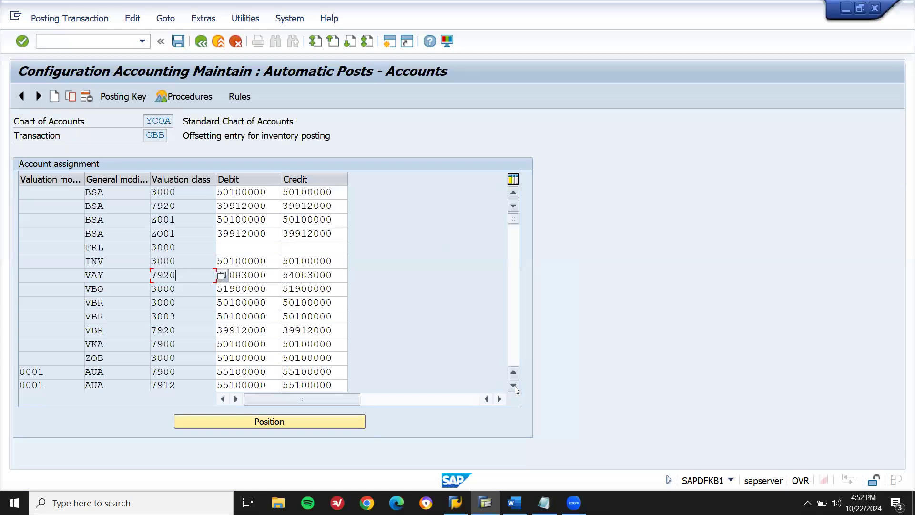
left_click(108, 275)
left_click(71, 97)
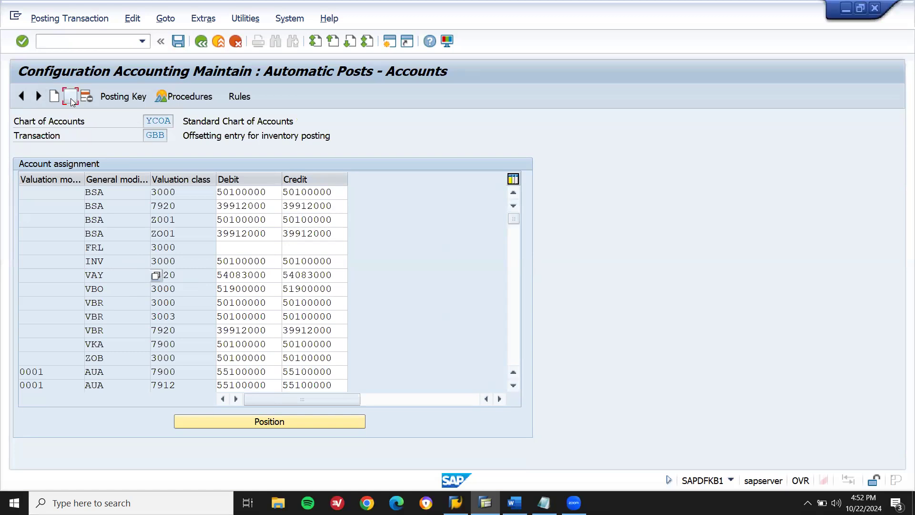
left_click(185, 207)
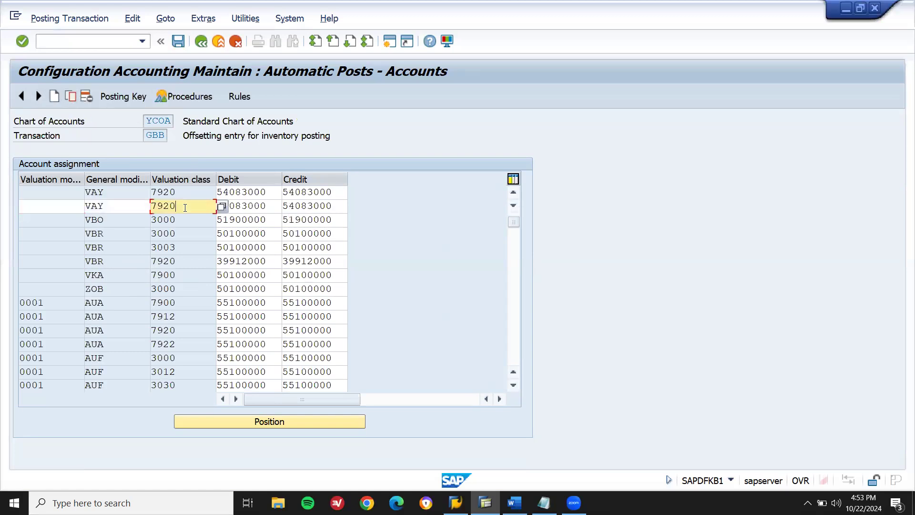
key("BackSpace")
key("BackSpace")
key("BackSpace")
key("BackSpace")
key("Return")
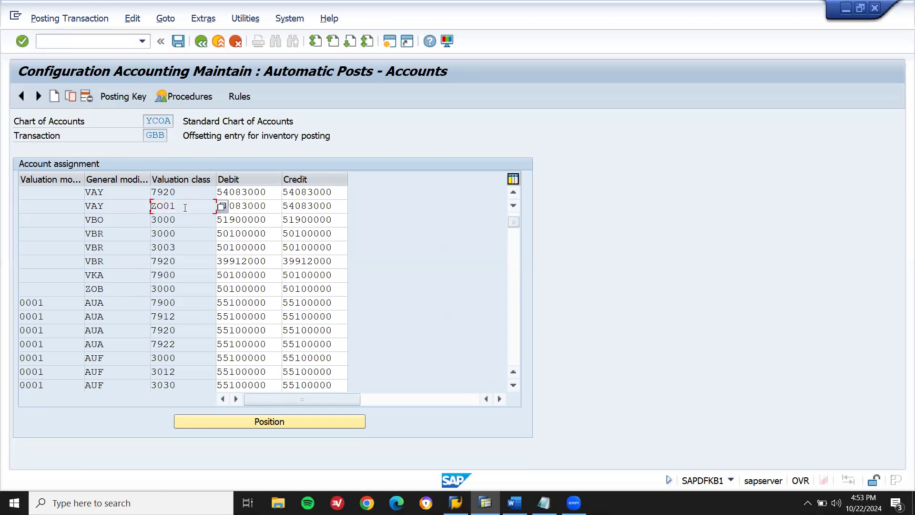
key("ctrl+s")
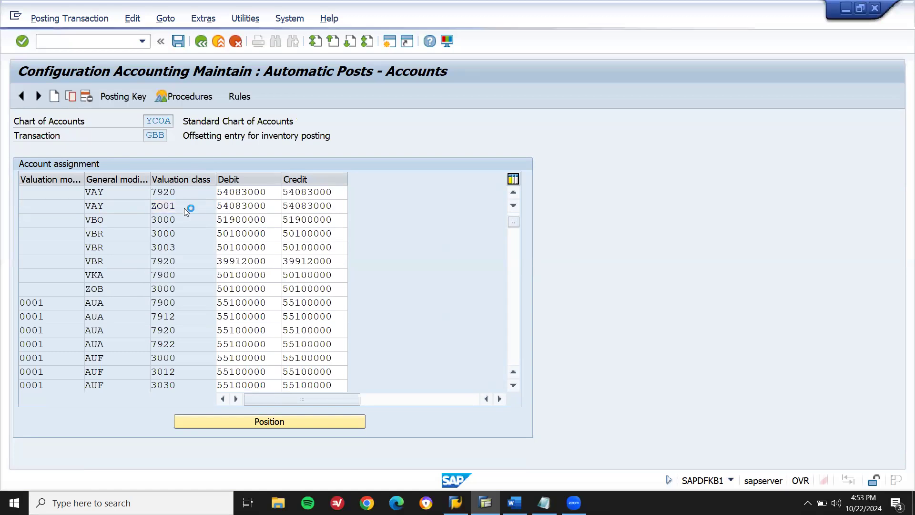
key("Return")
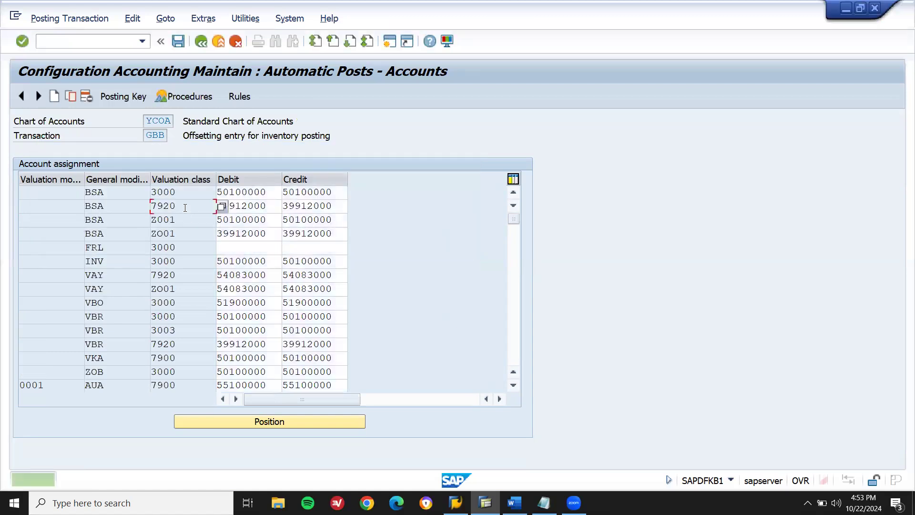
- Capture the GBB account assignment screen from its title down to the VAY ZO01 entry as a screen snip
left_click(105, 292)
left_click(513, 384)
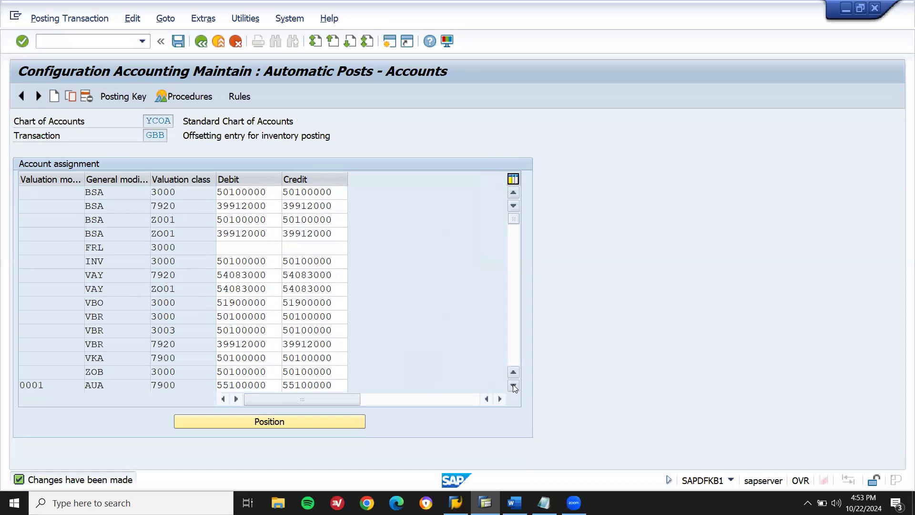
left_click(513, 385)
left_click(513, 385)
left_click(513, 385)
left_click(513, 386)
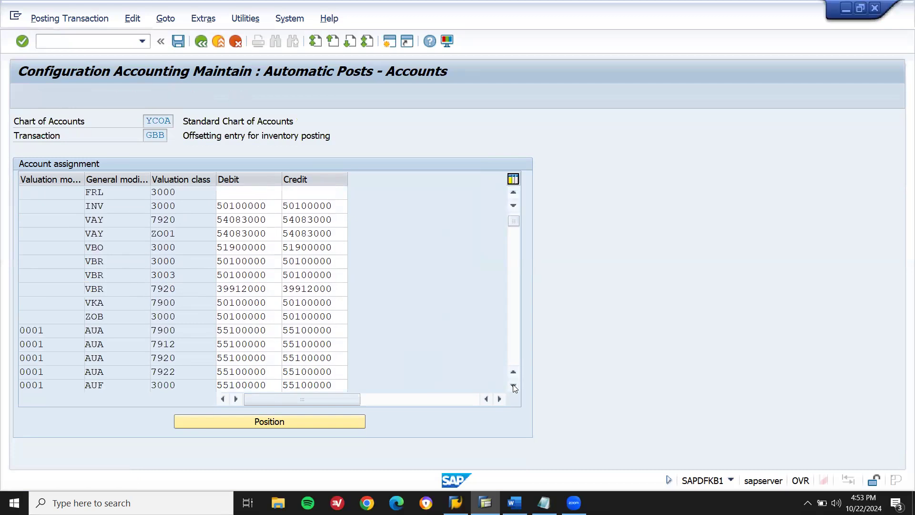
left_click(513, 385)
left_click(513, 386)
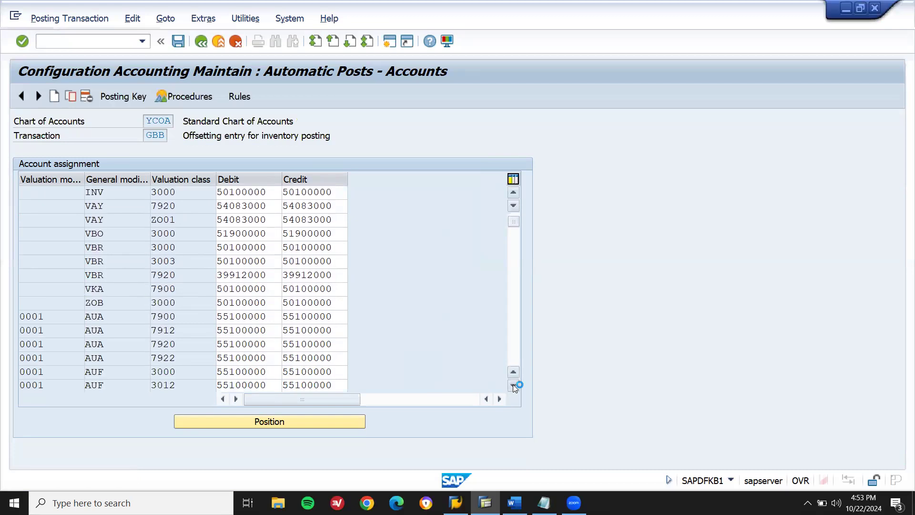
left_click(513, 385)
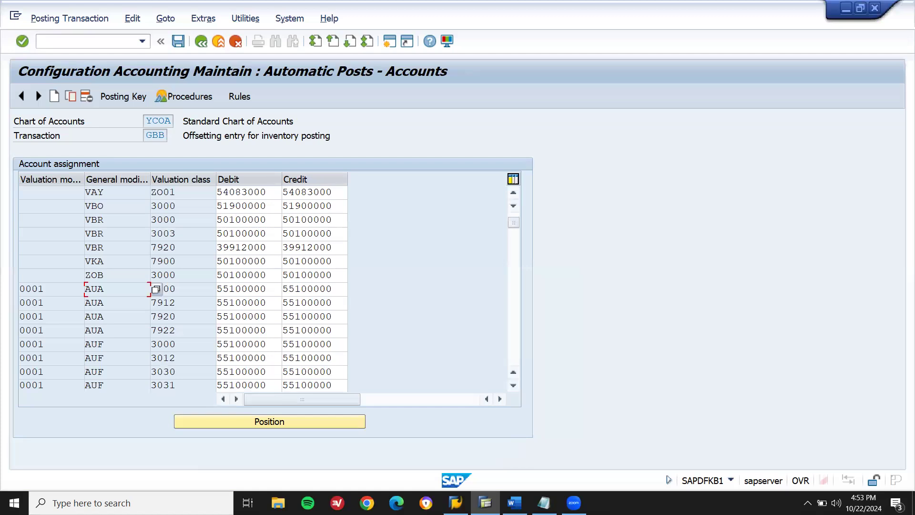
left_click(119, 503)
type("SNI")
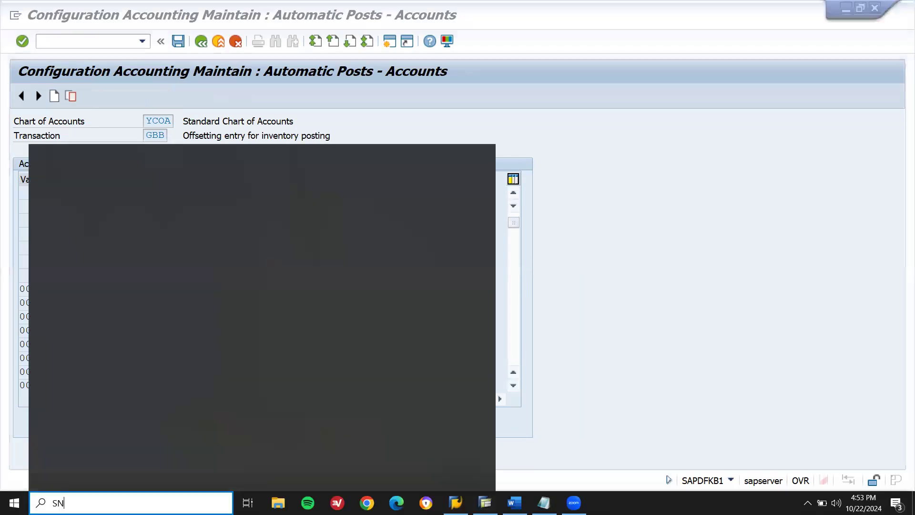
left_click(141, 225)
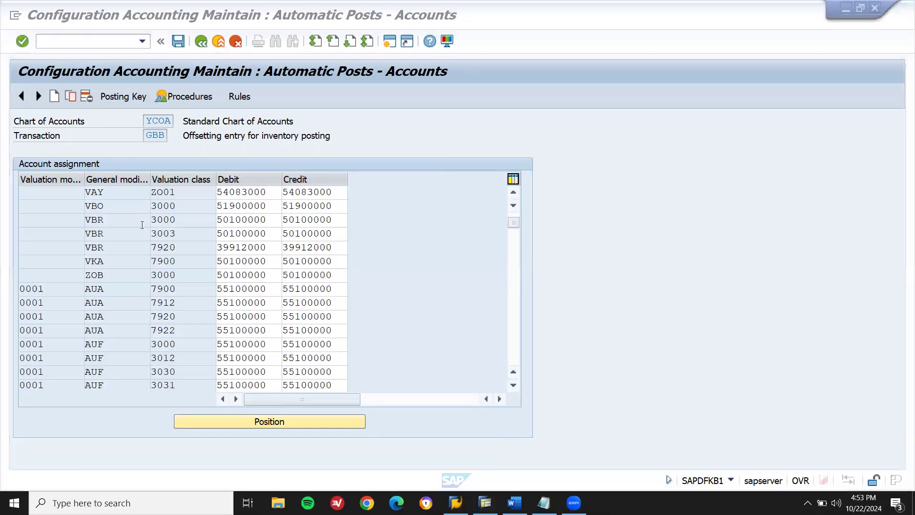
left_click(361, 392)
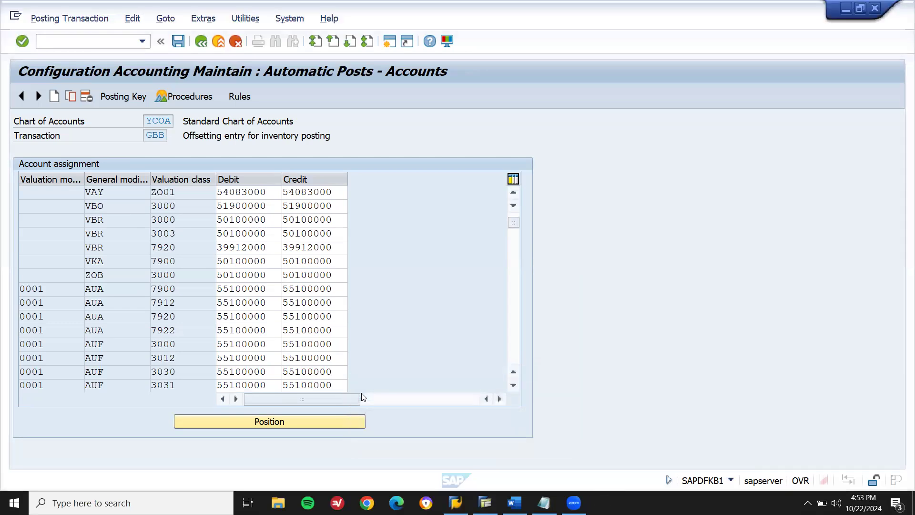
left_click_drag(7, 57, 446, 200)
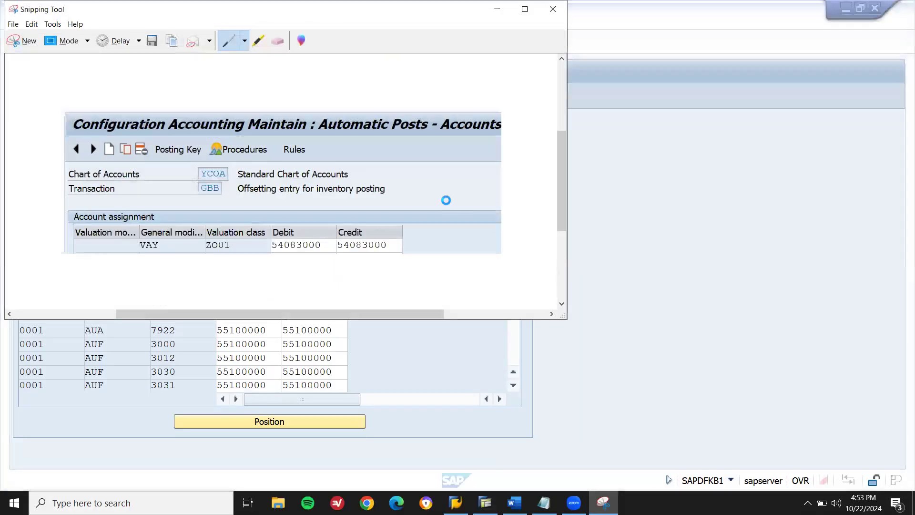
- Save the snip in the data folder as a PNG named ACCOUNT 10
type("A")
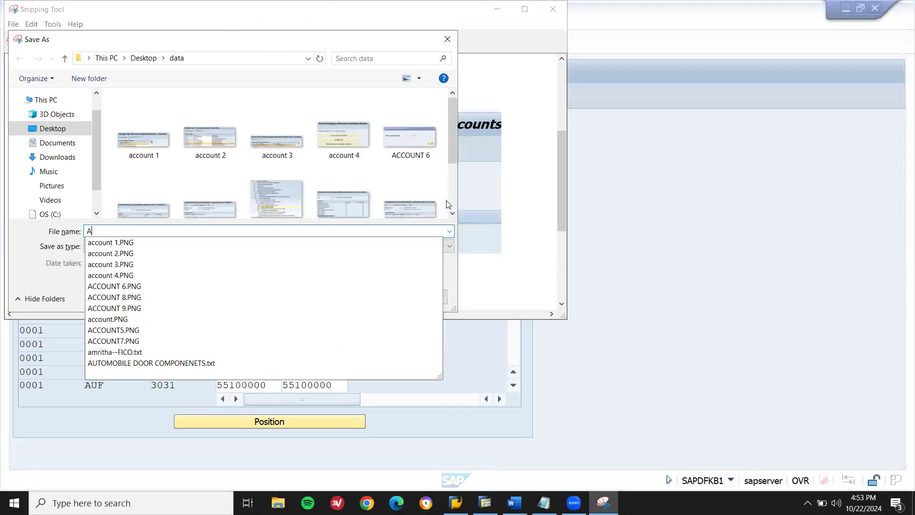
type("CCOUNT 10")
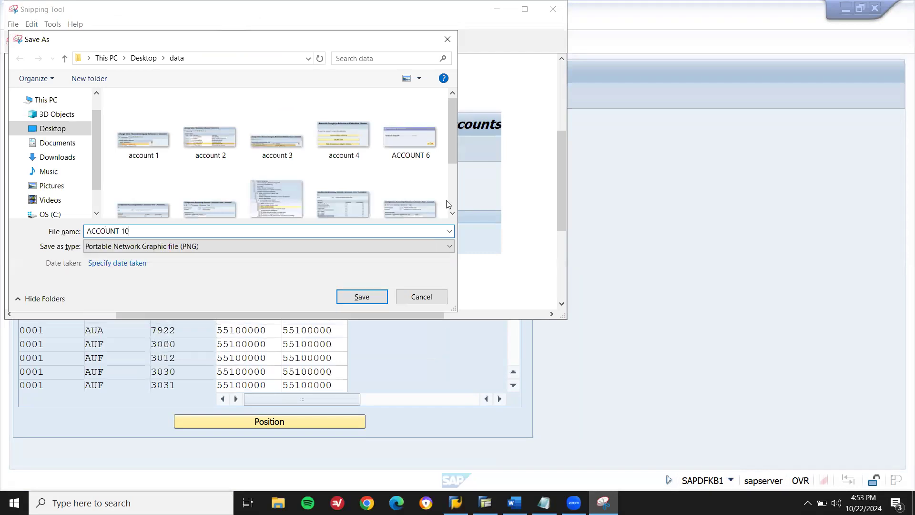
key("Return")
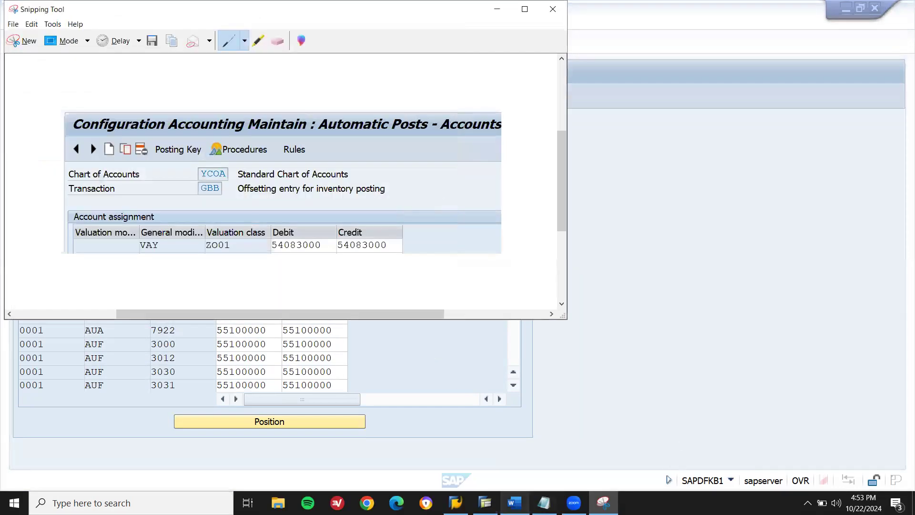
- Switch to the Word document and insert the ACCOUNT 10 picture below the last Enter Chart of Accounts picture, checking the required entry in the Notepad notes
left_click(529, 499)
key("ctrl+End")
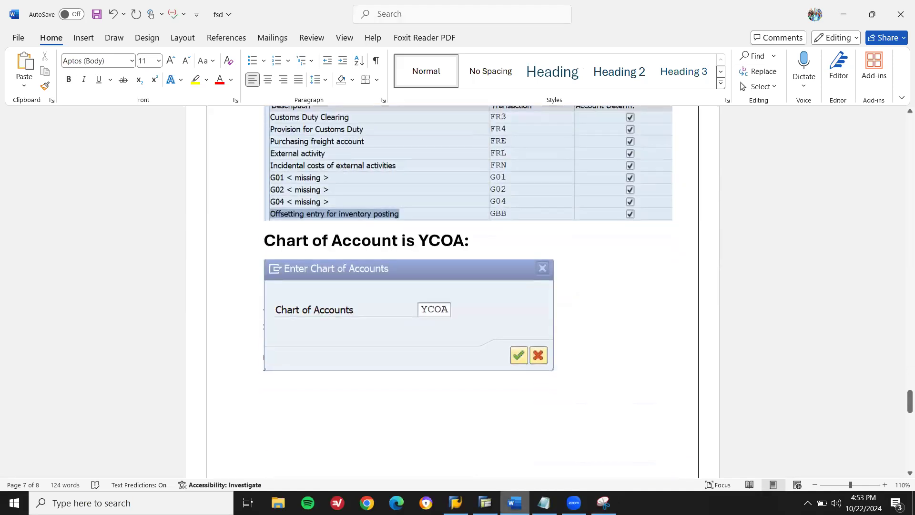
left_click(544, 503)
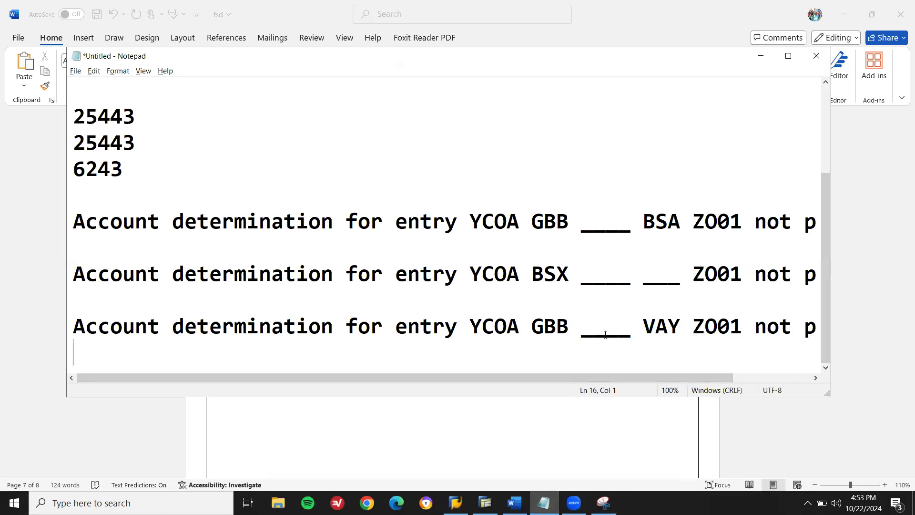
key("alt+Tab")
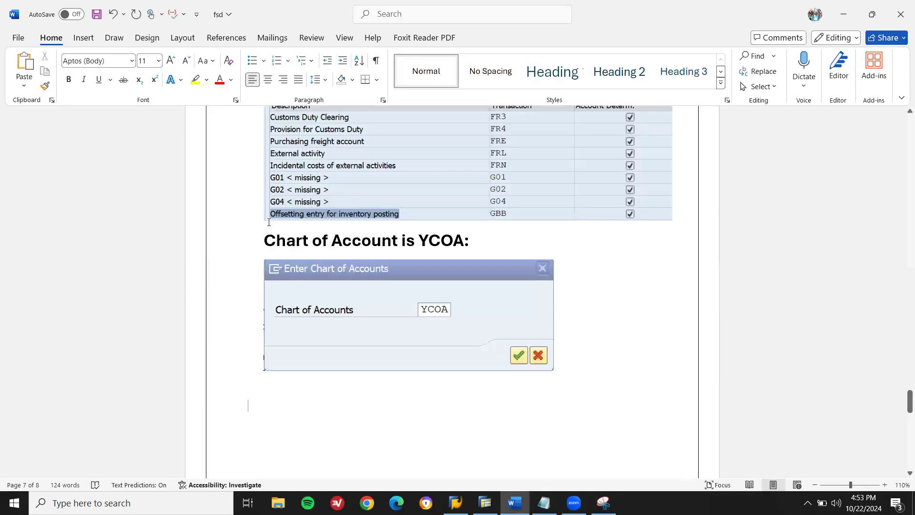
left_click(82, 38)
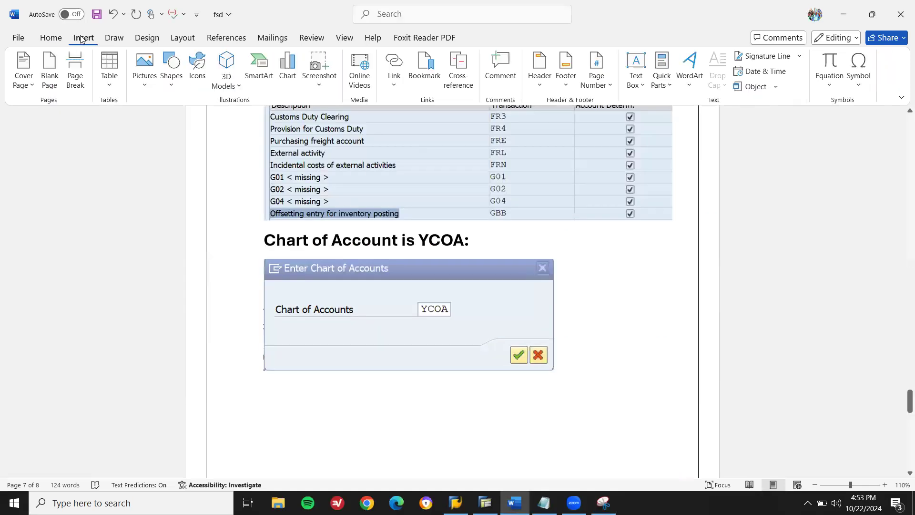
left_click(147, 59)
left_click(160, 122)
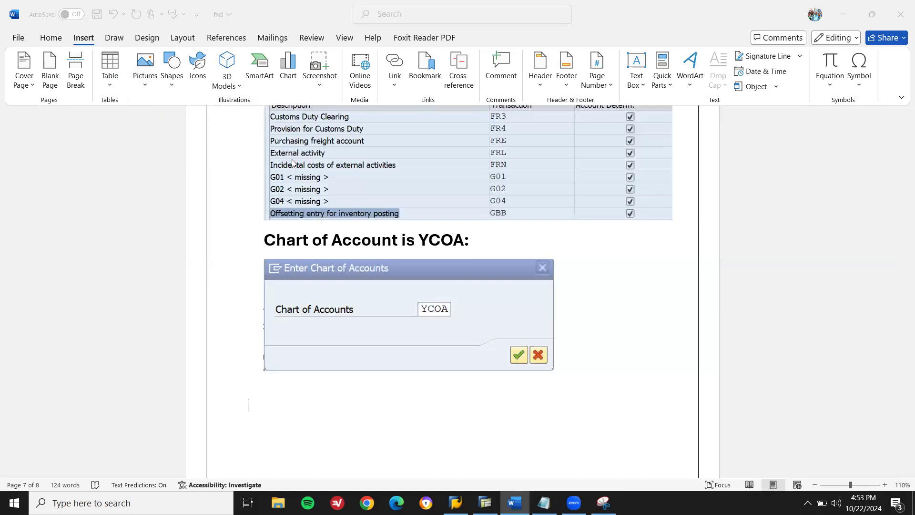
scroll(446, 214, "down", 1)
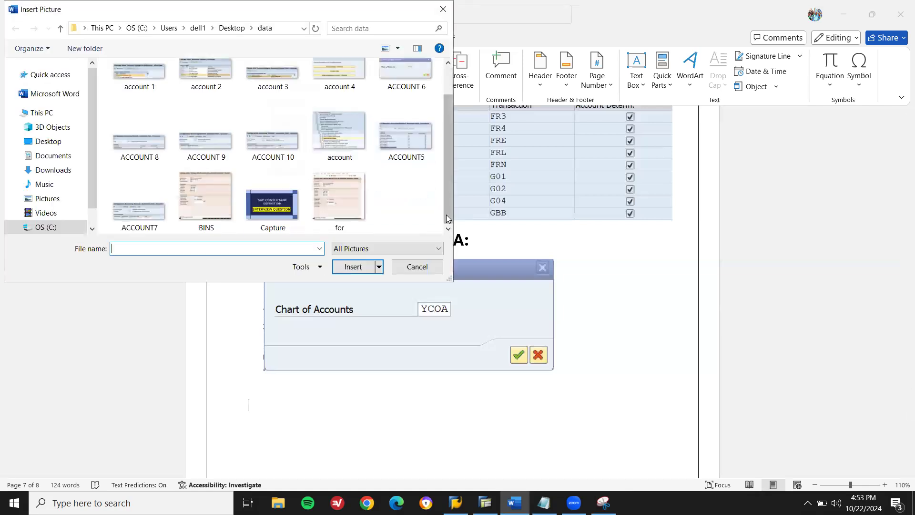
left_click(270, 139)
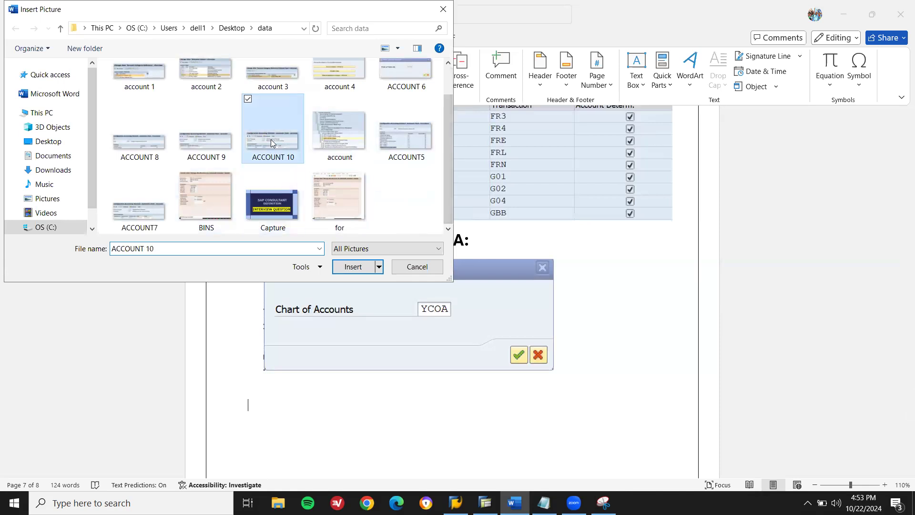
double_click(271, 139)
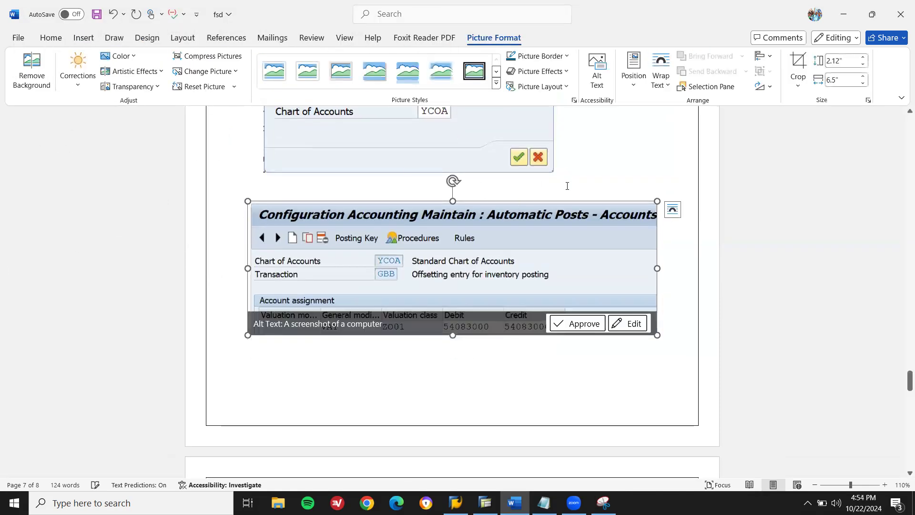
- Above the new picture, add the lines "GENERAL MOD: VAY" and "VALUVATION CLASS ZO01"
left_click(568, 188)
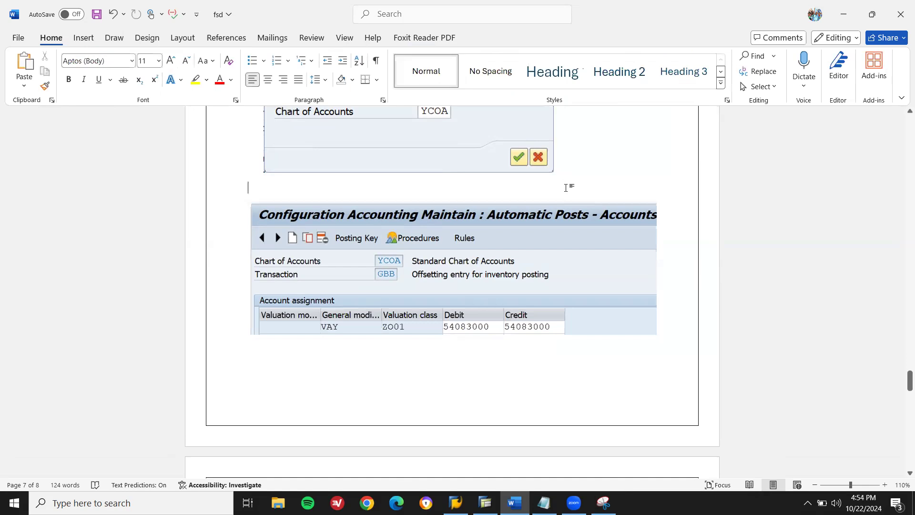
type("GENERAL MODI")
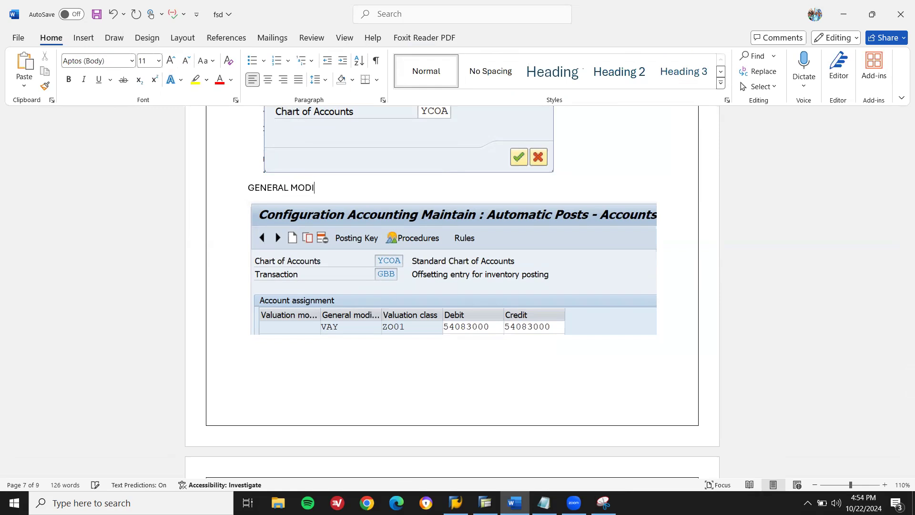
key("BackSpace")
type(": VAY")
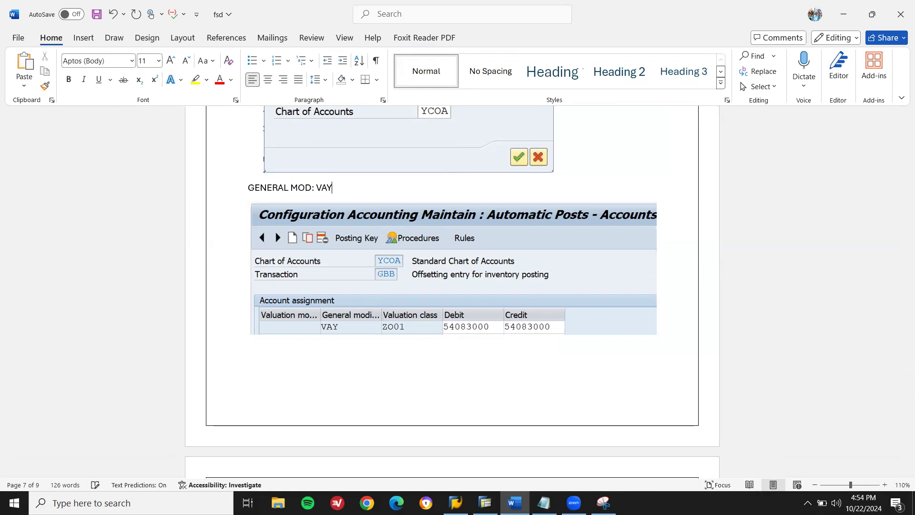
key("Return")
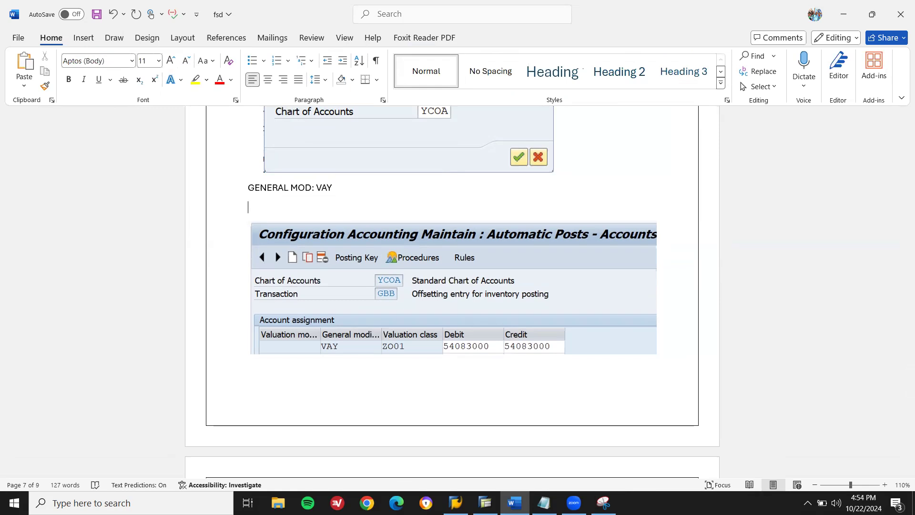
type("VALUVATION ")
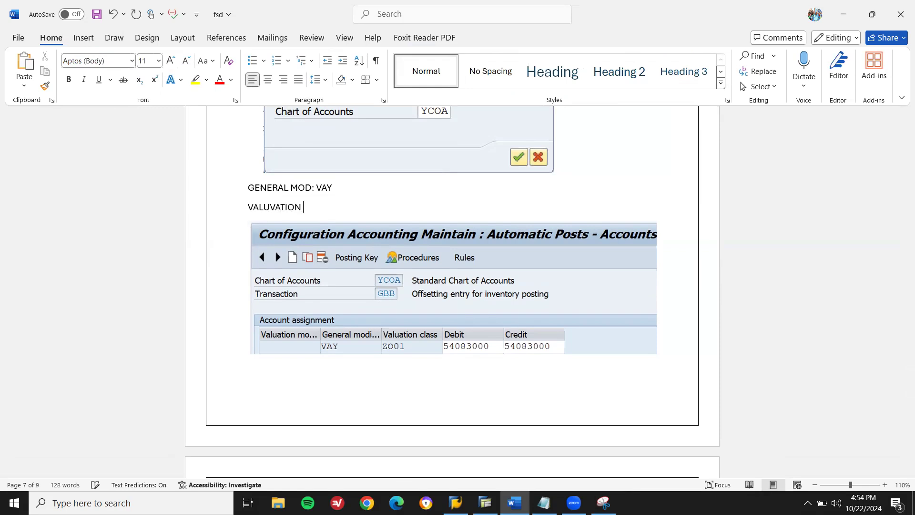
type("CLASS ZO01")
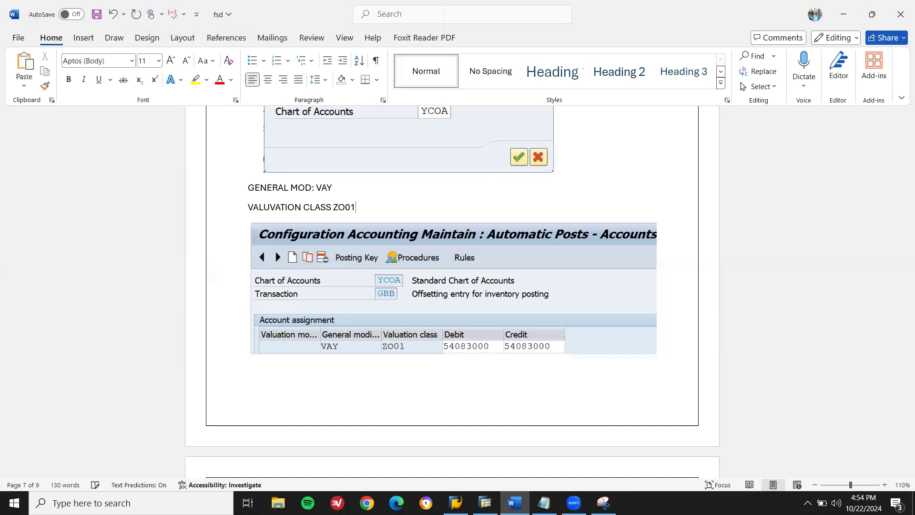
key("Return")
type("CR &")
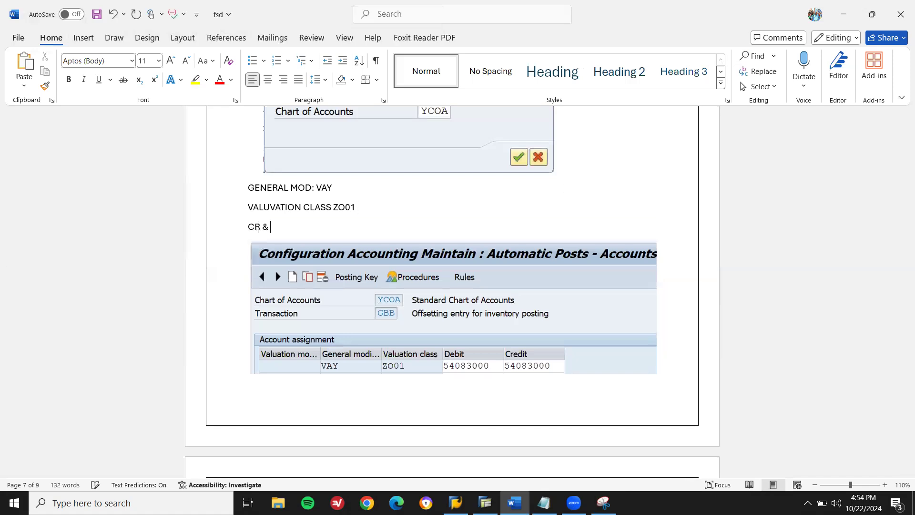
type("DR ACCOUNT: GET")
key("BackSpace")
key("BackSpace")
type("G")
- Replace the partial "CR & DR ACCOUNT" line with a copy of the BSX section's line "CR & DR 13400000(Get details from FI consultant)"
scroll(879, 177, "up", 6)
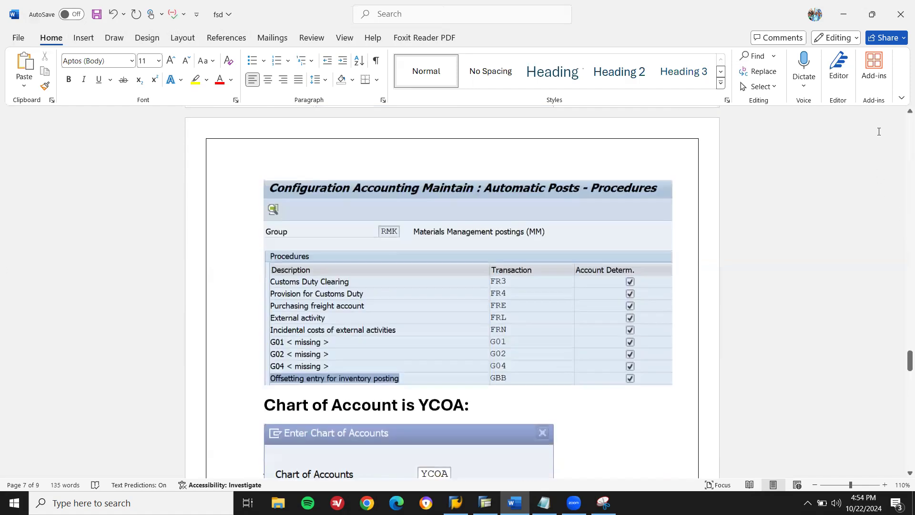
left_click_drag(901, 370, 902, 333)
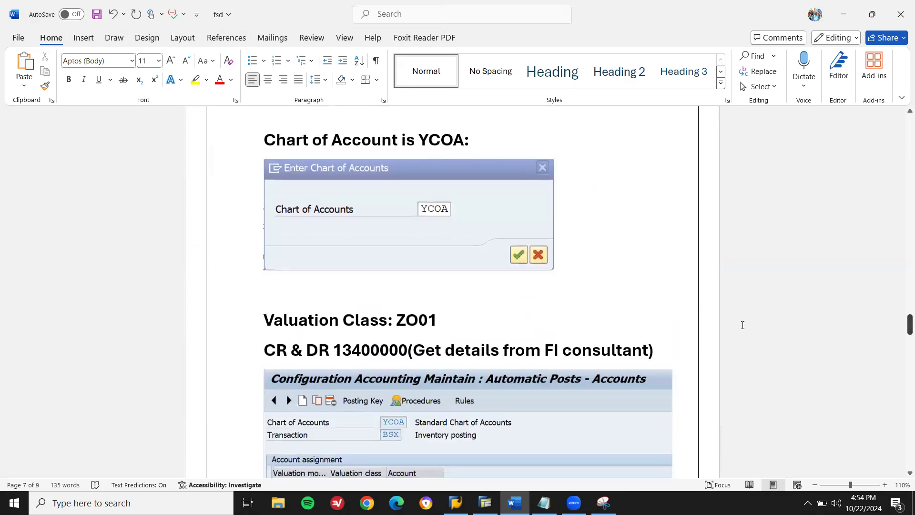
left_click(650, 348)
triple_click(650, 348)
key("ctrl+c")
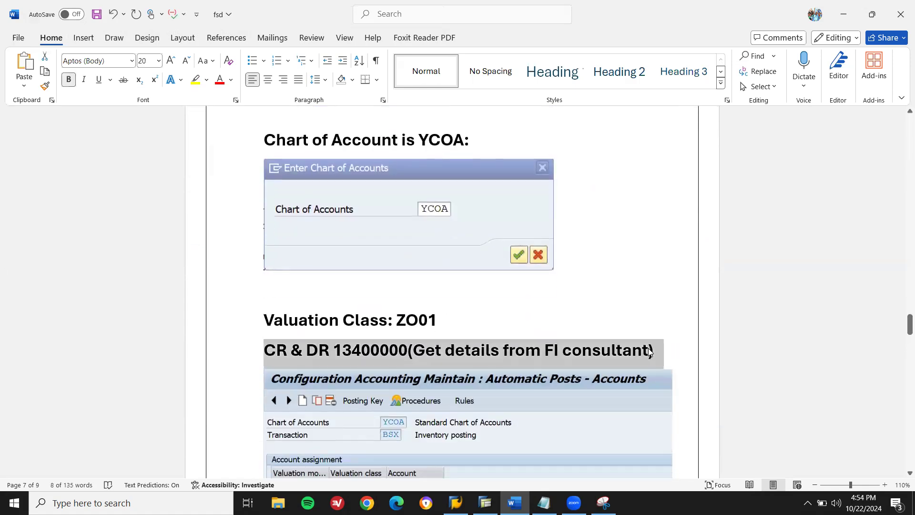
key("Down")
key("Down")
key("Down")
key("Down")
key("Down")
key("Down")
key("Down")
key("Down")
key("Down")
key("Down")
key("Down")
key("Down")
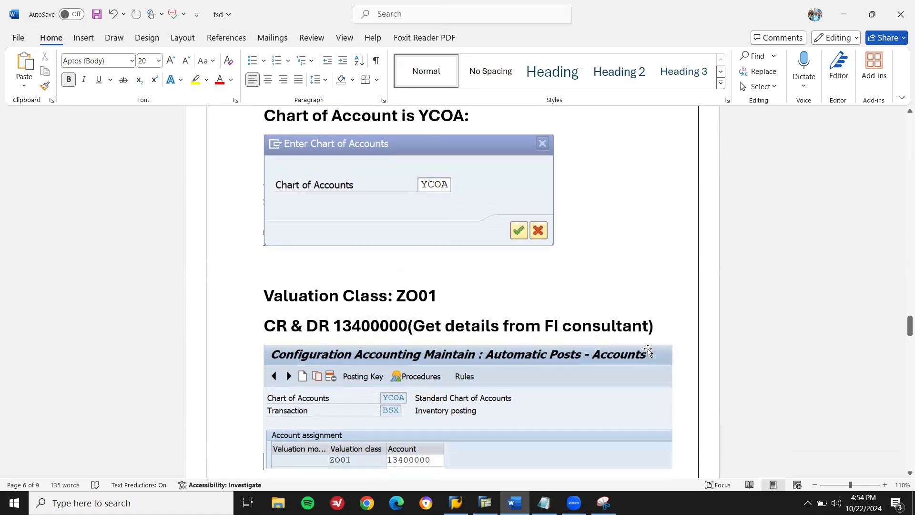
key("Down")
key("Down")
key("Down")
key("Down")
key("Down")
key("Down")
key("Down")
key("Down")
key("Down")
key("Down")
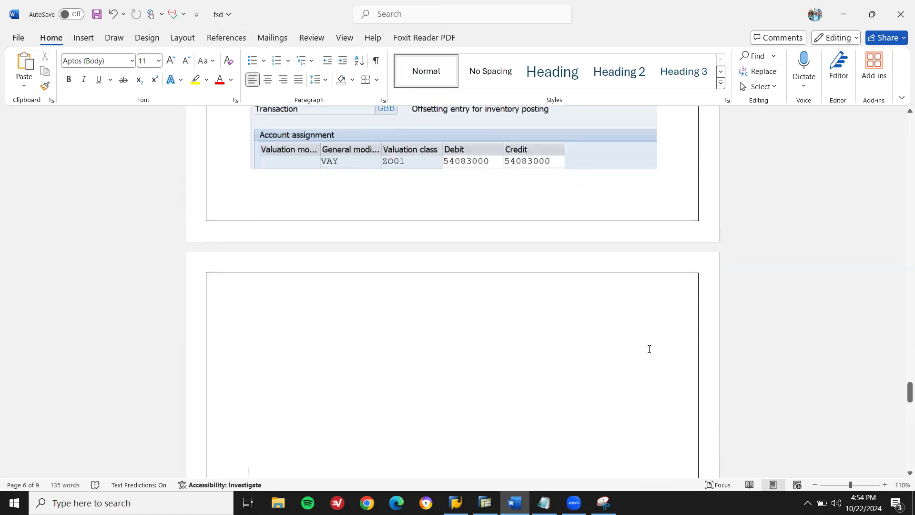
key("Up")
key("Up")
key("Up")
key("Up")
key("Up")
key("Up")
key("Up")
key("Up")
key("Up")
key("Up")
key("Up")
key("Up")
key("Up")
key("Up")
key("Up")
key("Up")
key("Up")
key("Up")
key("Up")
key("Up")
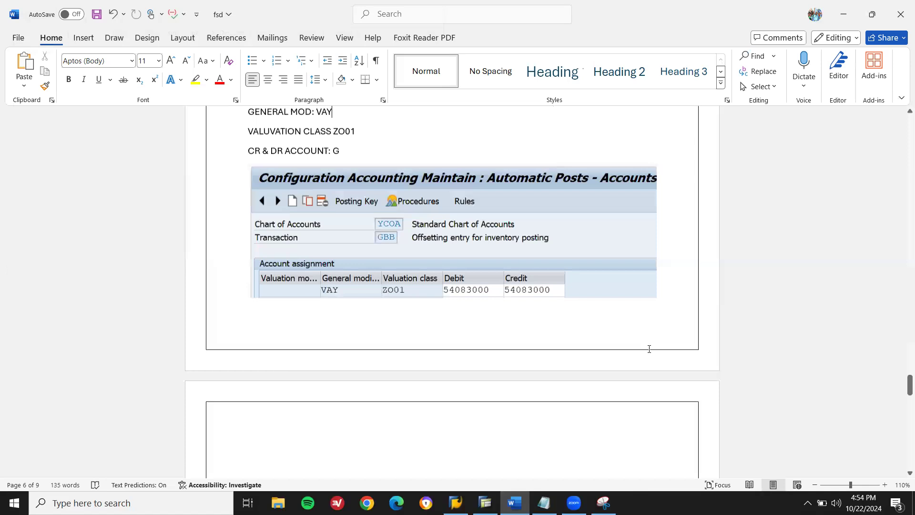
key("shift+Home")
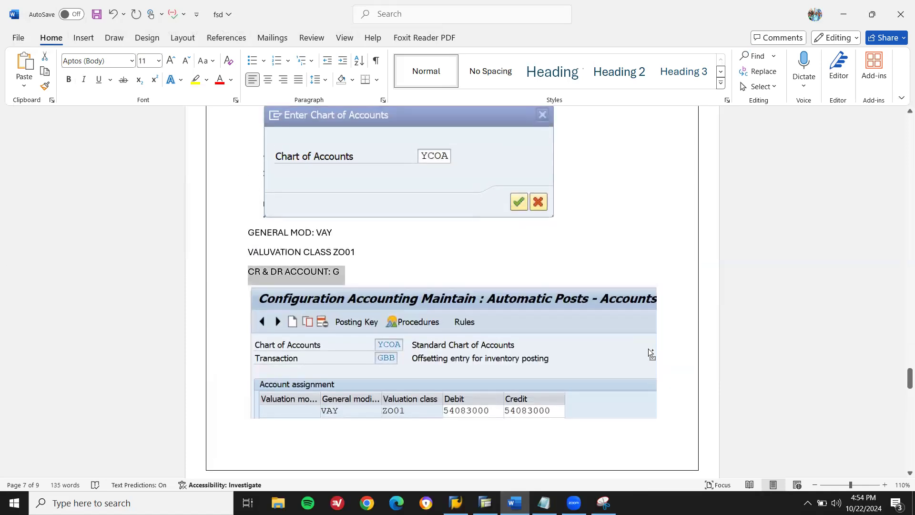
key("ctrl+v")
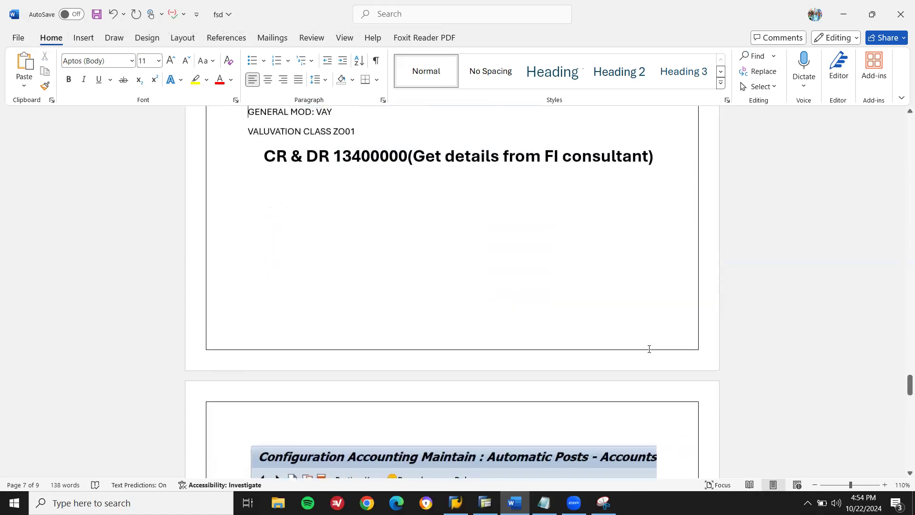
- Copy the "CR & DR 13400000" line's formatting to the "GENERAL MOD: VAY" and "VALUVATION CLASS ZO01" lines, and save the document
key("shift+Right")
key("shift+Right")
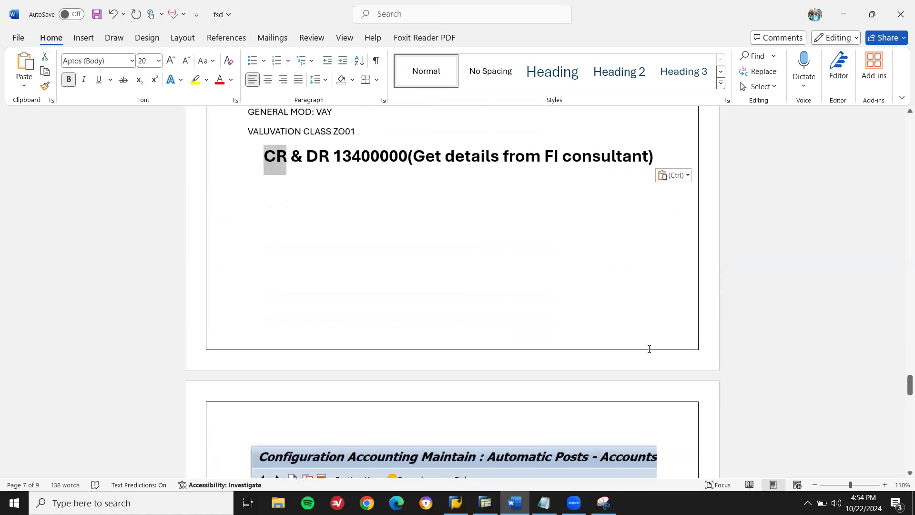
left_click(45, 86)
scroll(44, 87, "up", 3)
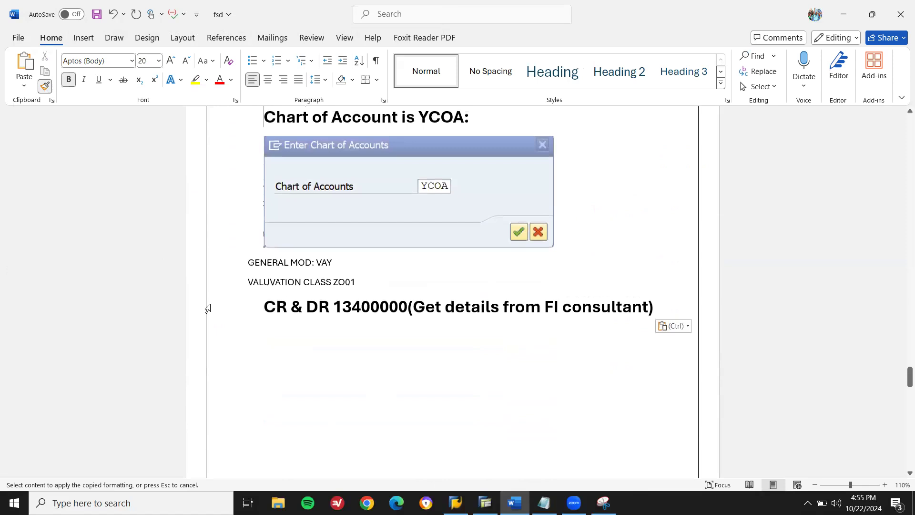
left_click_drag(245, 259, 360, 280)
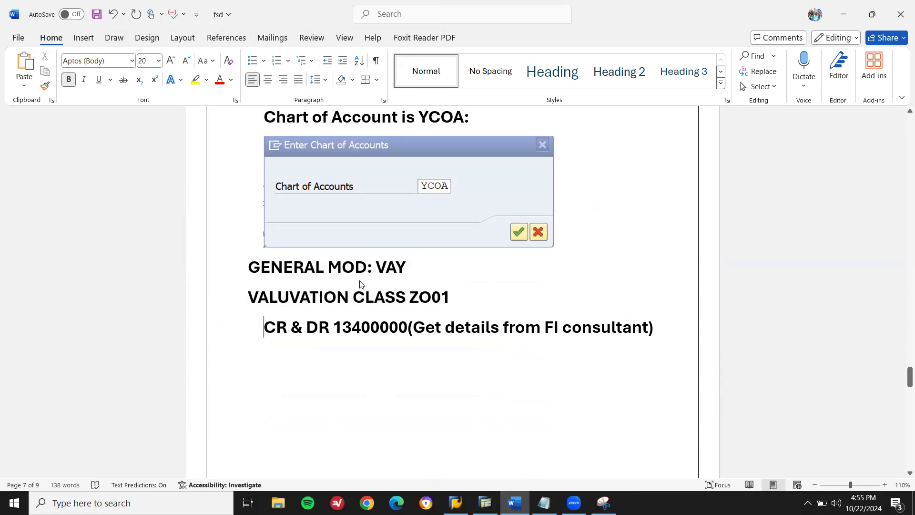
key("Delete")
type("c")
key("BackSpace")
type("C")
key("ctrl+s")
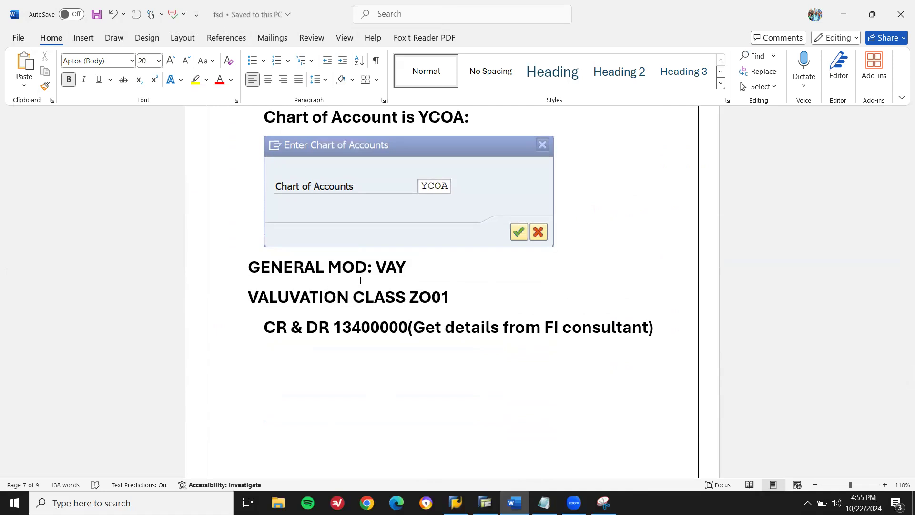
- Add blank lines between the Enter Chart of Accounts picture and the "GENERAL MOD: VAY" line
key("Up")
key("Up")
key("Return")
key("Return")
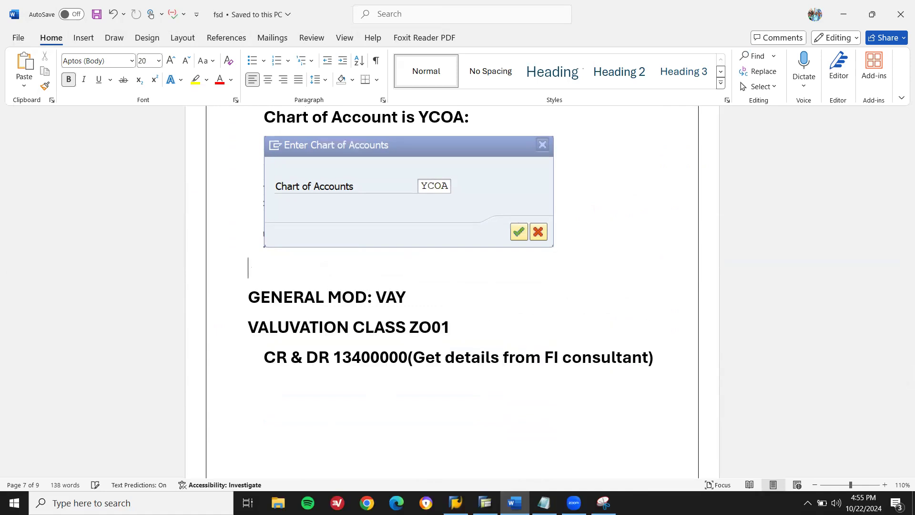
left_click(249, 283)
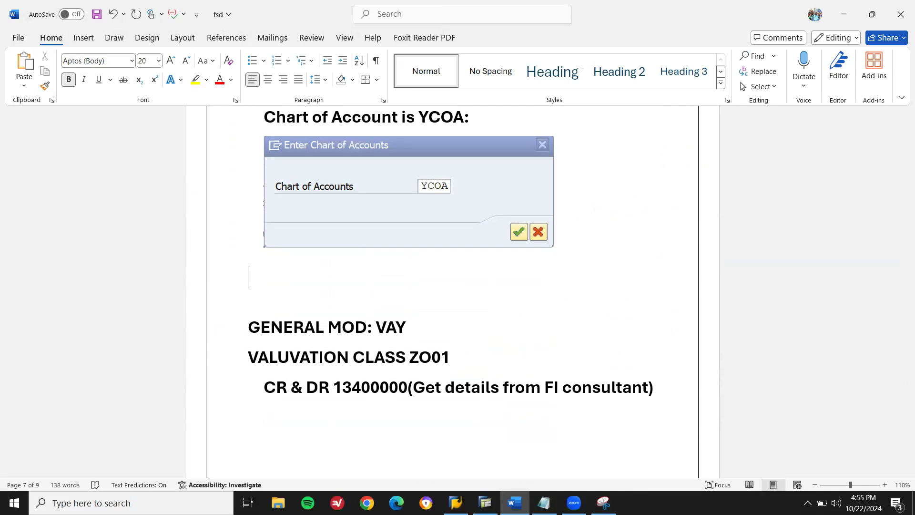
key("ctrl+v")
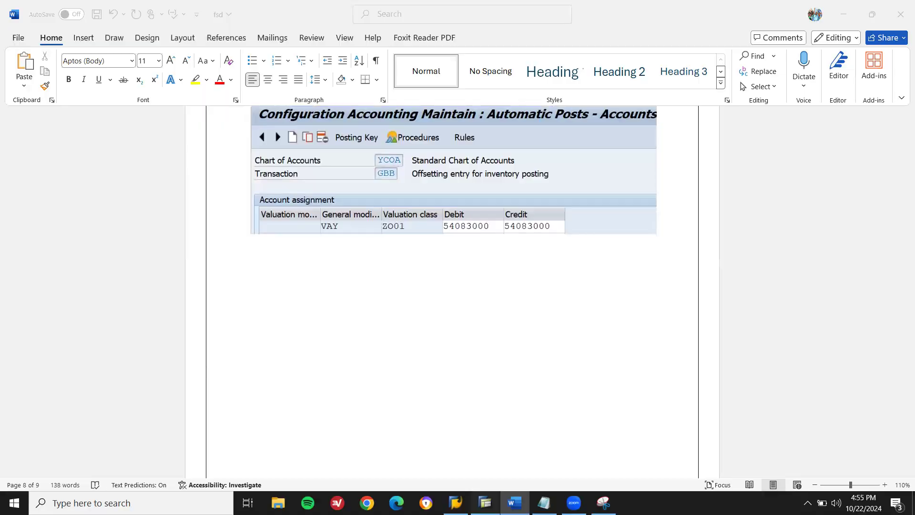
- Switch to SAP, leave the current transaction and start an outbound delivery in VL01N for the prefilled sales order
key("alt+Tab")
key("F3")
type("vl01n")
key("Return")
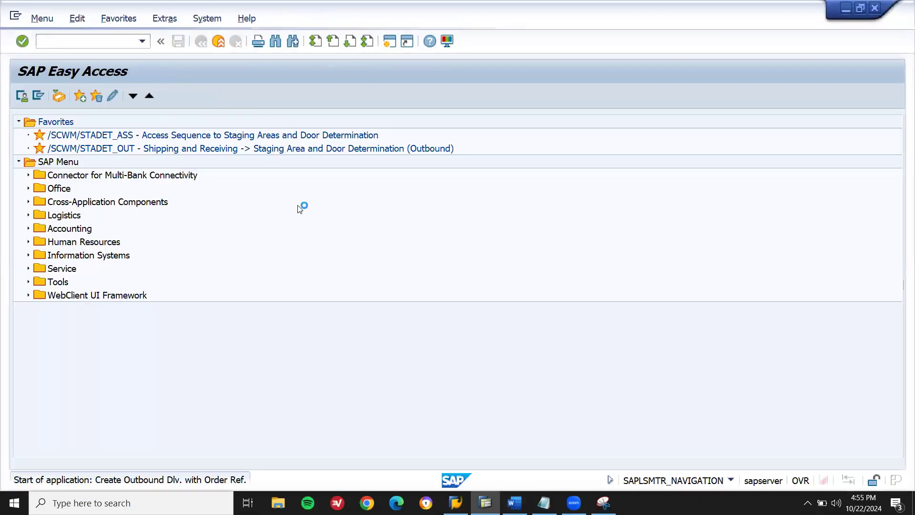
key("Return")
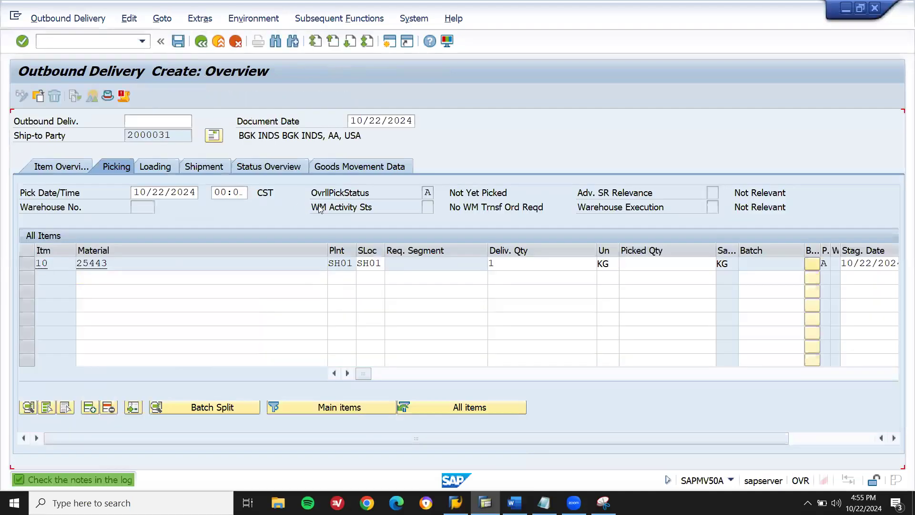
- Enter a picked quantity of 1 for material 25443 and post the goods issue
left_click(663, 264)
type("1")
key("Return")
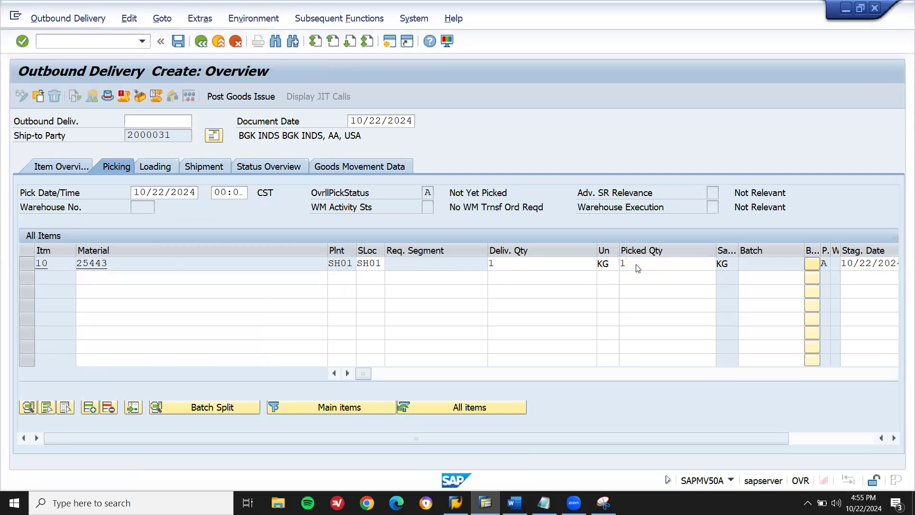
left_click(252, 97)
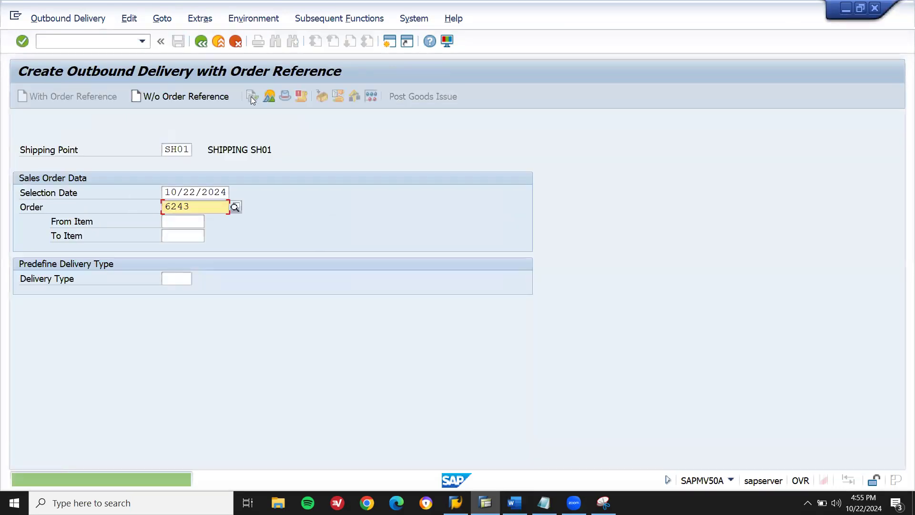
- Switch to the Word document, save it and review its contents from the title page through the account assignment sections
key("alt+Tab")
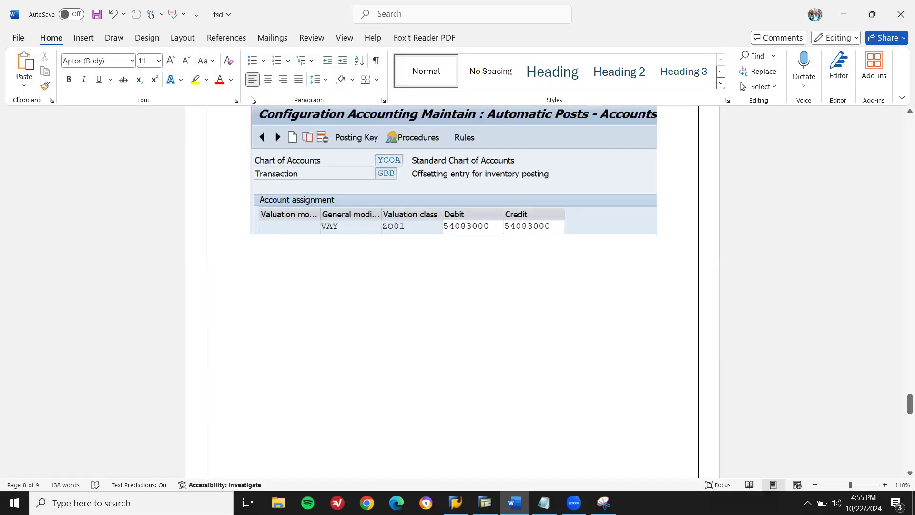
key("ctrl+s")
key("Page_Up")
key("Page_Up")
key("Page_Up")
key("Page_Up")
key("Page_Up")
key("Page_Up")
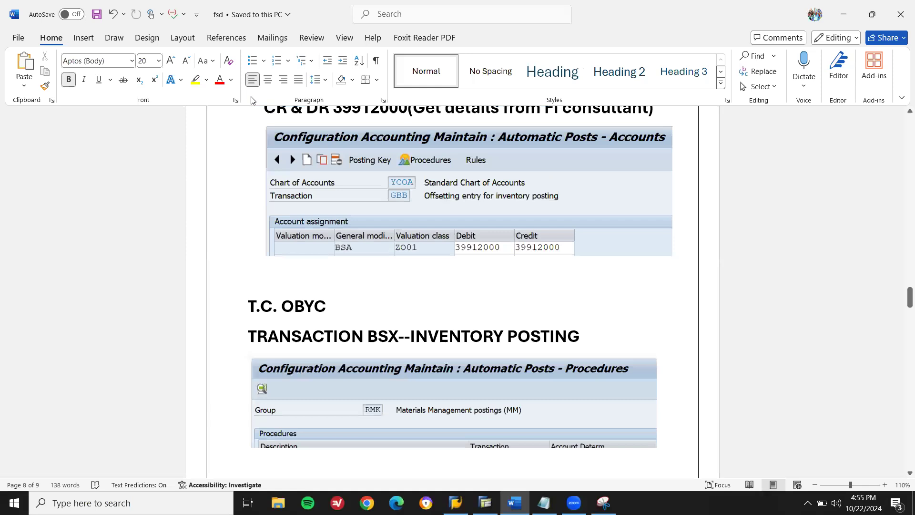
key("ctrl+Home")
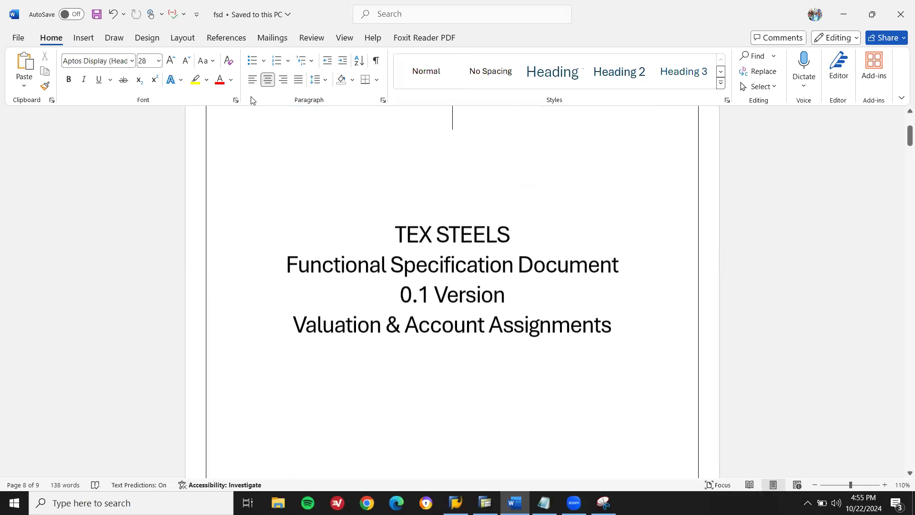
key("Page_Down")
key("Page_Down")
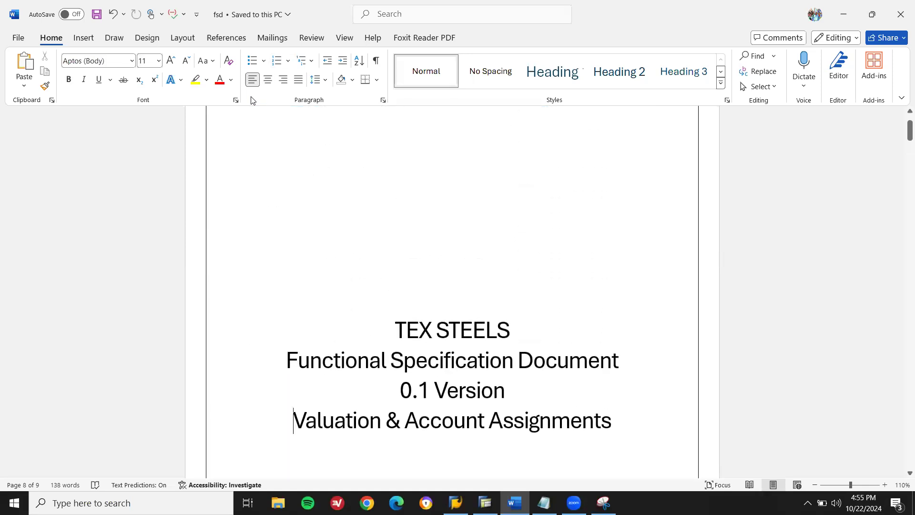
key("Page_Down")
key("Page_Down")
key("Page_Down")
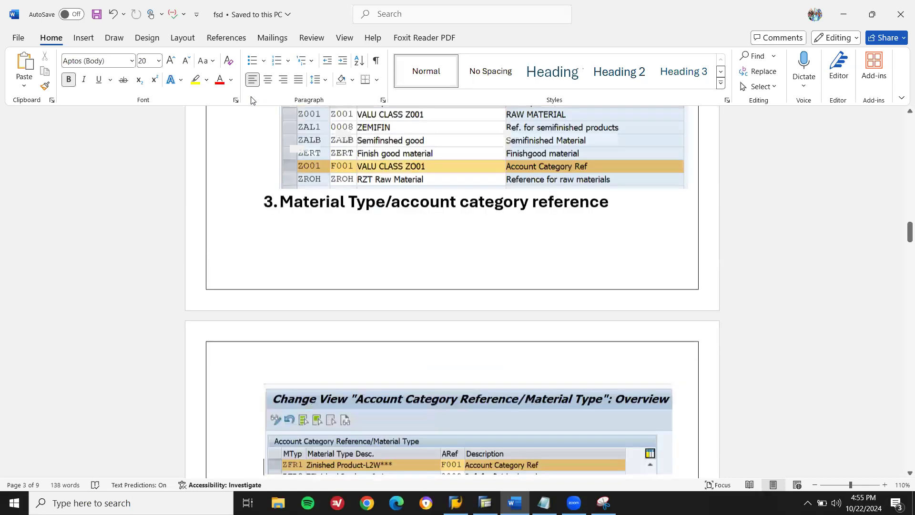
key("Page_Down")
key("Page_Down")
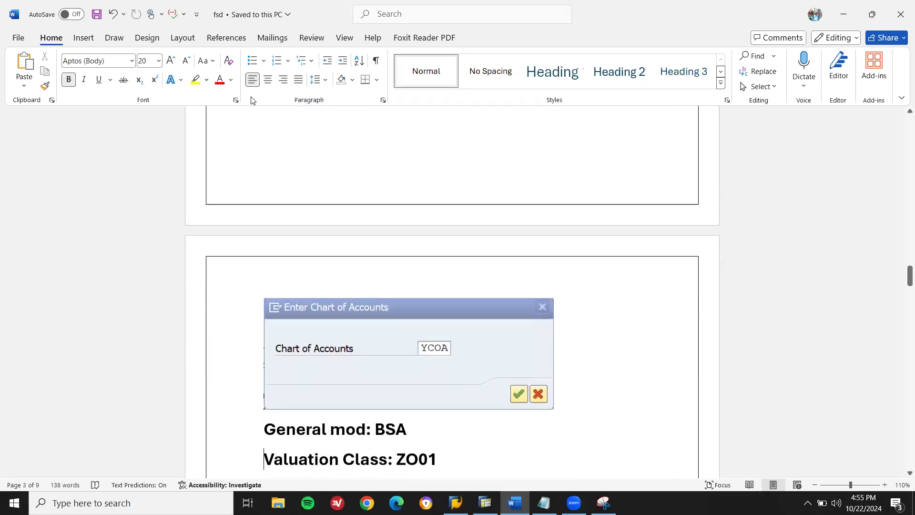
key("Page_Down")
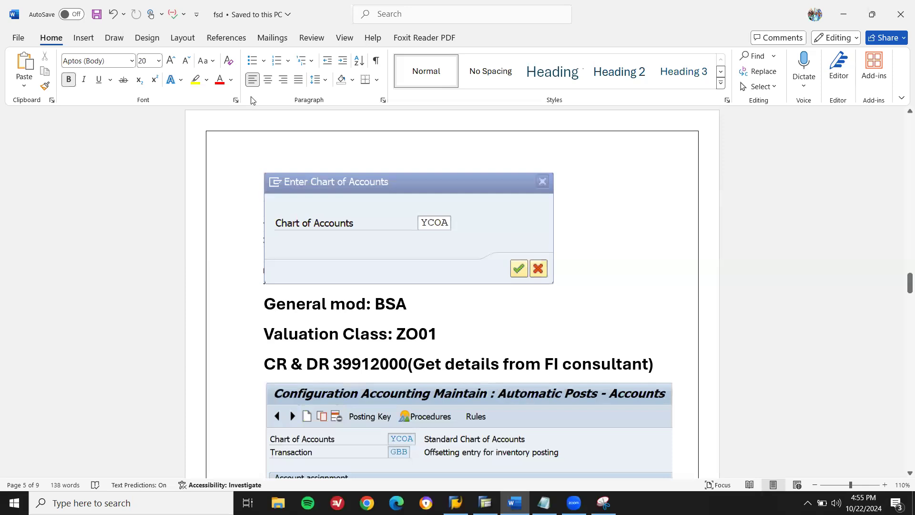